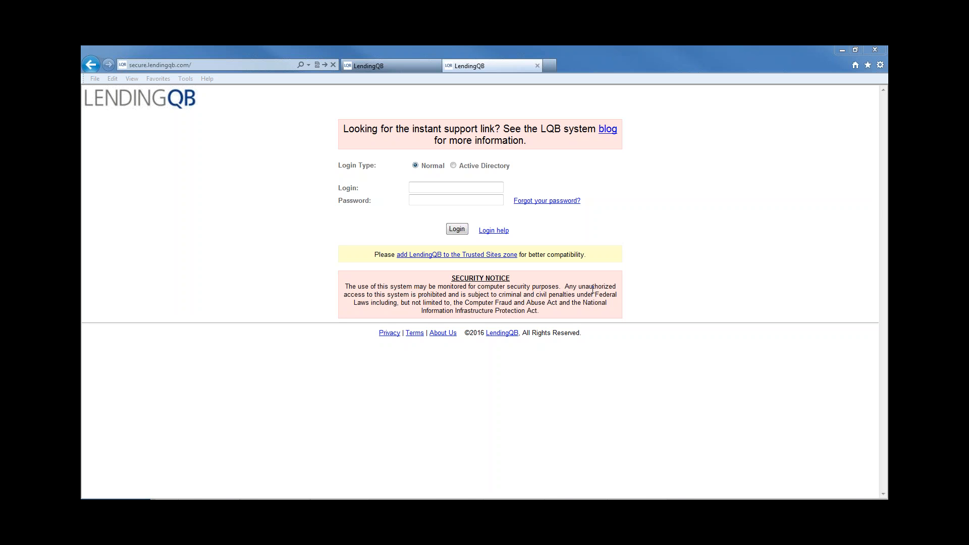
Switch to the Active Pipeline tab and scroll through its first 250 loans
left_click(376, 66)
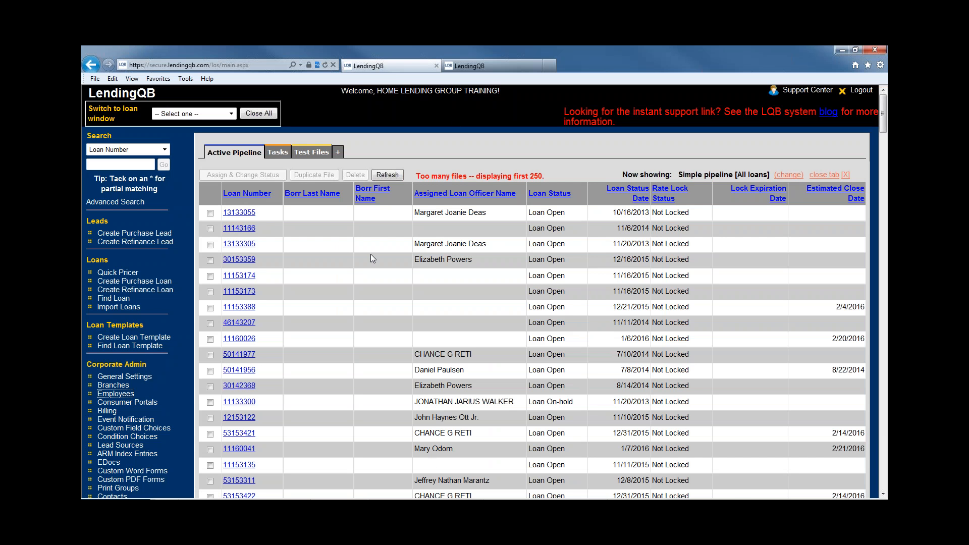
scroll(166, 339, "down", 3)
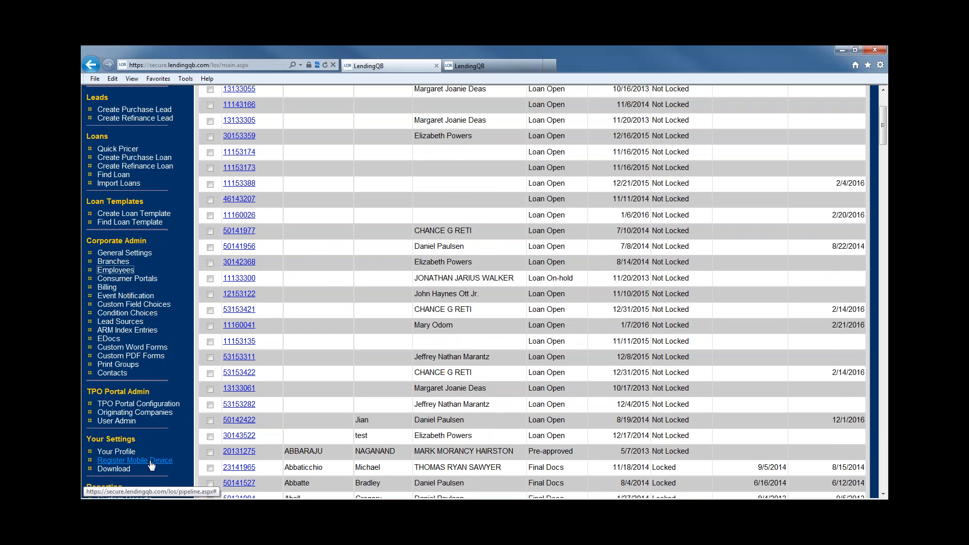
scroll(363, 402, "up", 3)
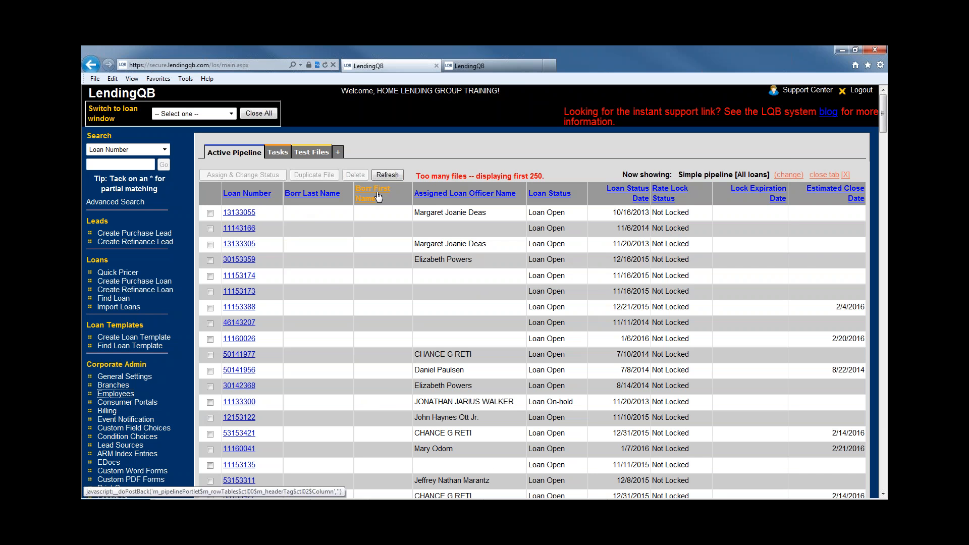
Sort the pipeline by borrower first name in ascending order and check the list
left_click(317, 199)
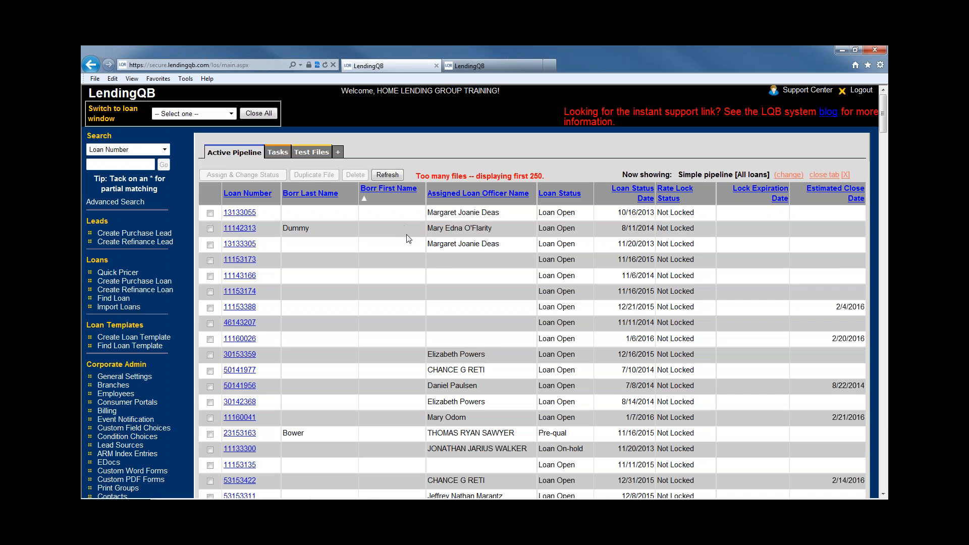
scroll(409, 238, "down", 15)
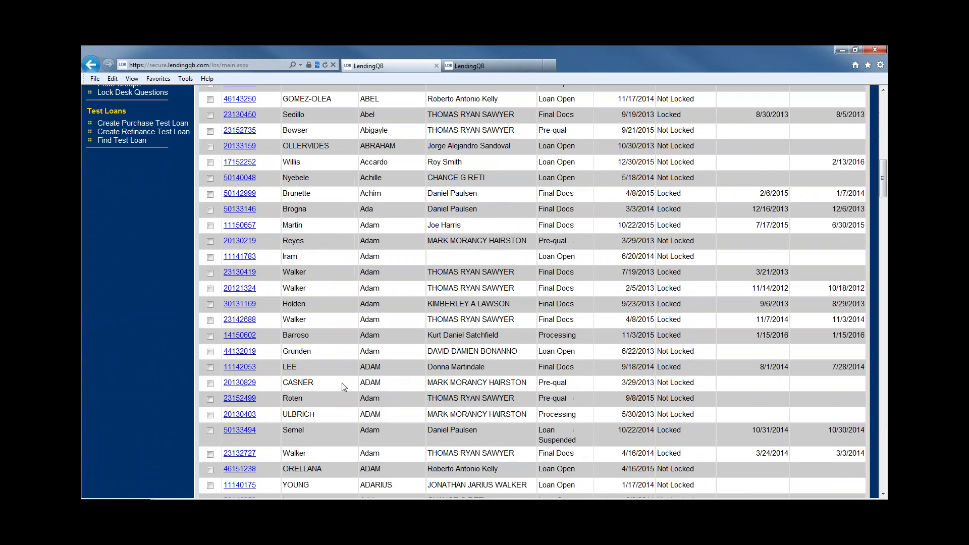
scroll(386, 399, "down", 3)
scroll(386, 398, "up", 18)
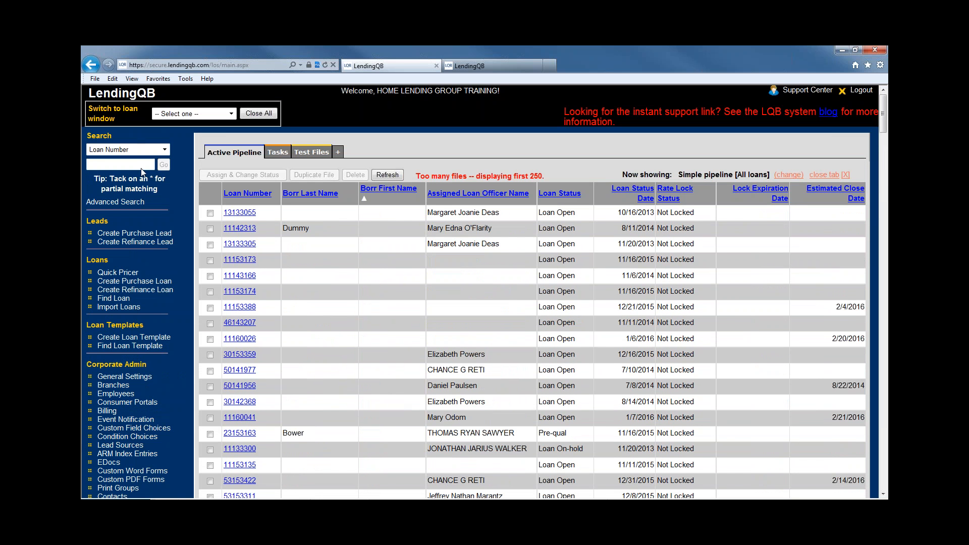
left_click(147, 152)
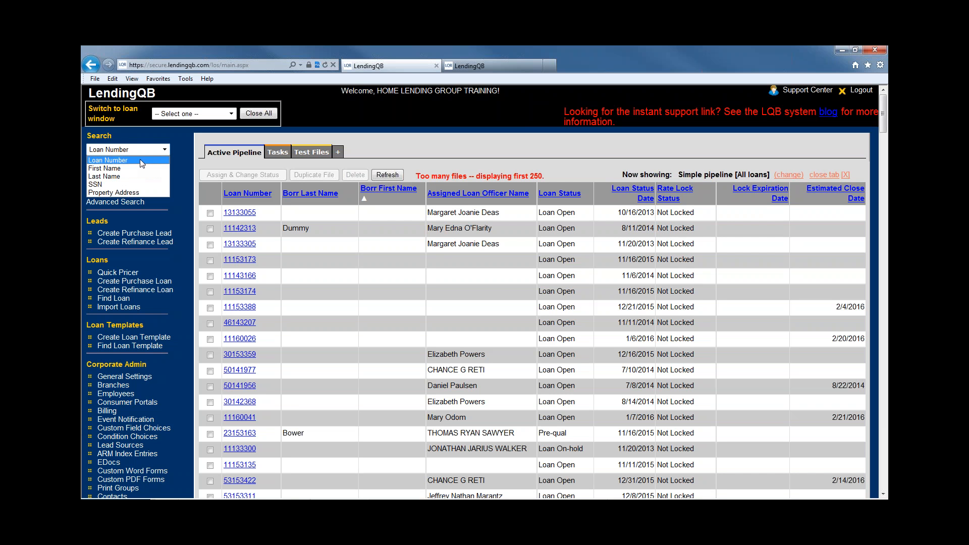
Run a quick loan search by Last Name for 'st*'
left_click(140, 160)
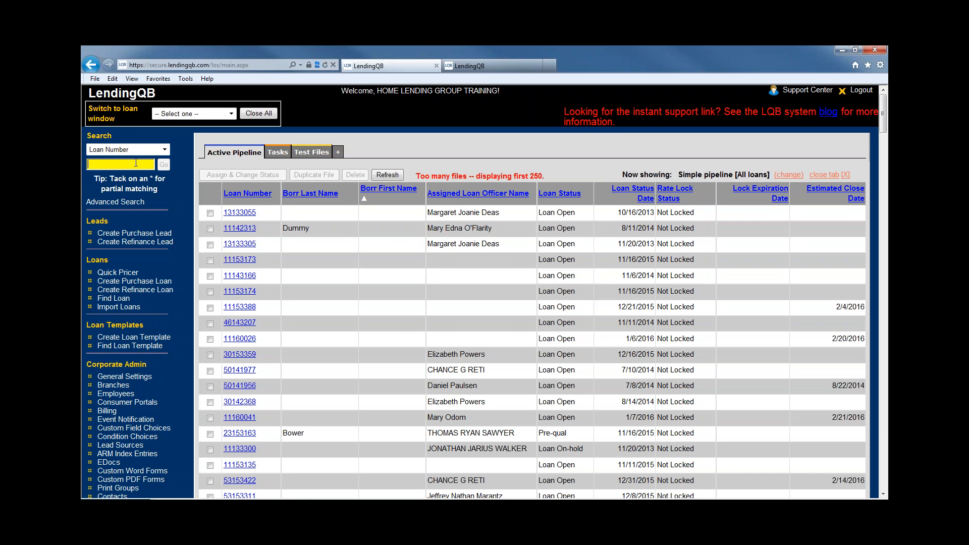
left_click(132, 149)
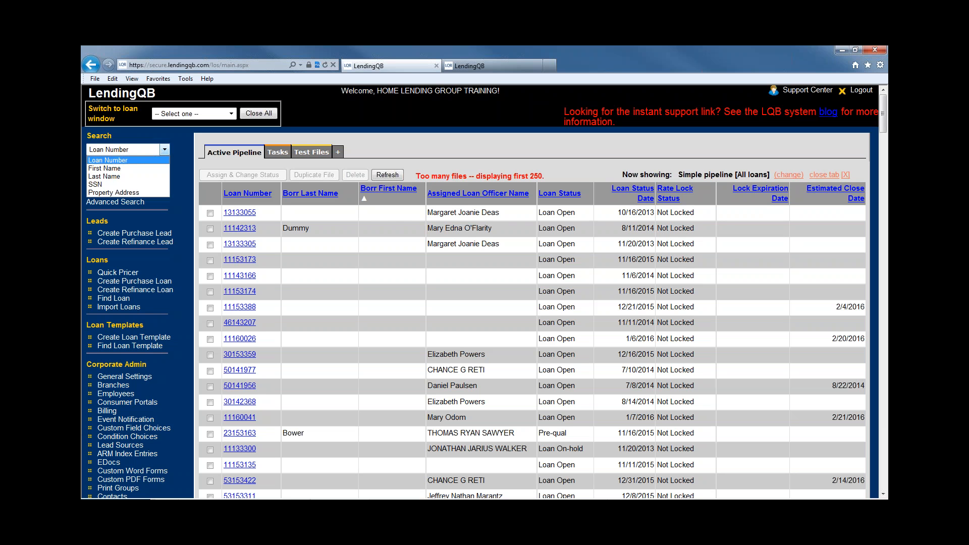
left_click(119, 177)
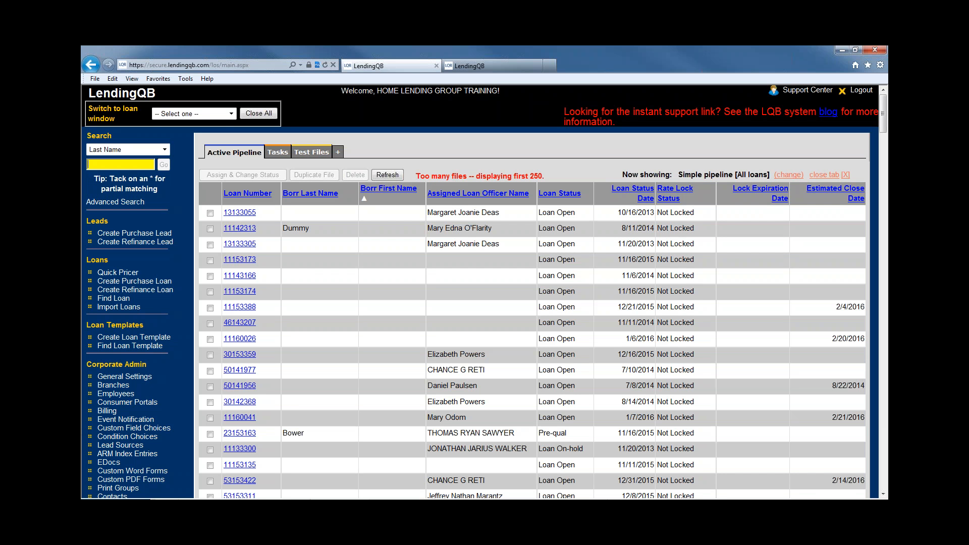
type("st*")
left_click(164, 166)
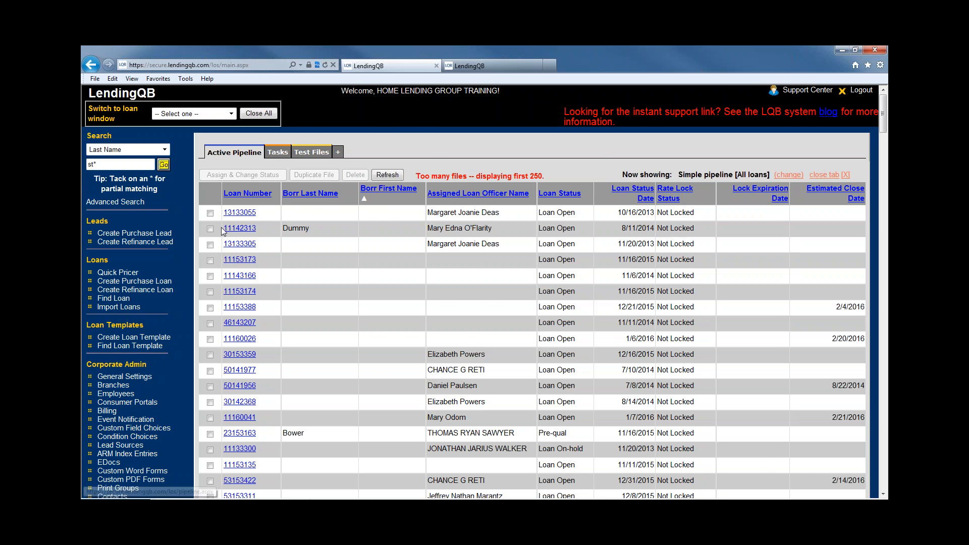
Scroll through the 384 matching loans in the search results
scroll(375, 409, "down", 3)
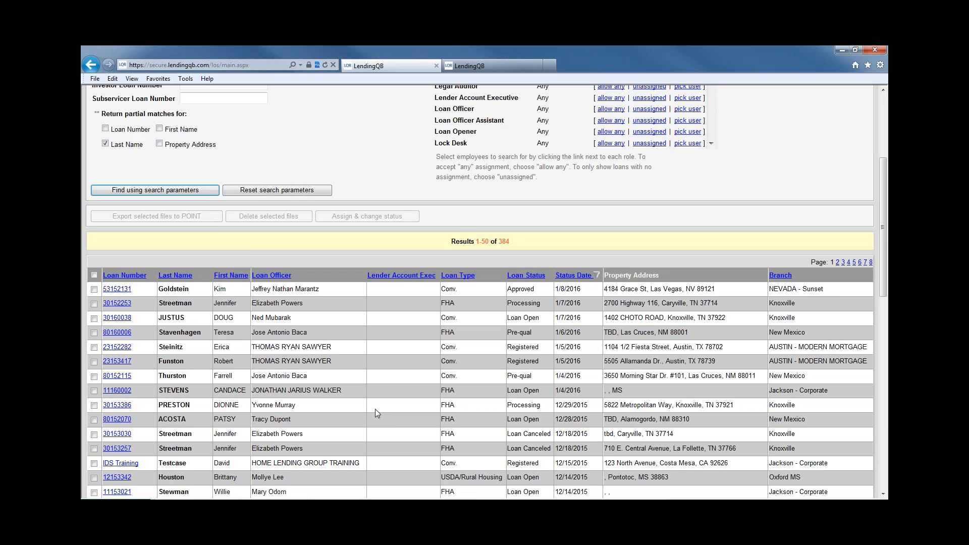
scroll(356, 414, "down", 2)
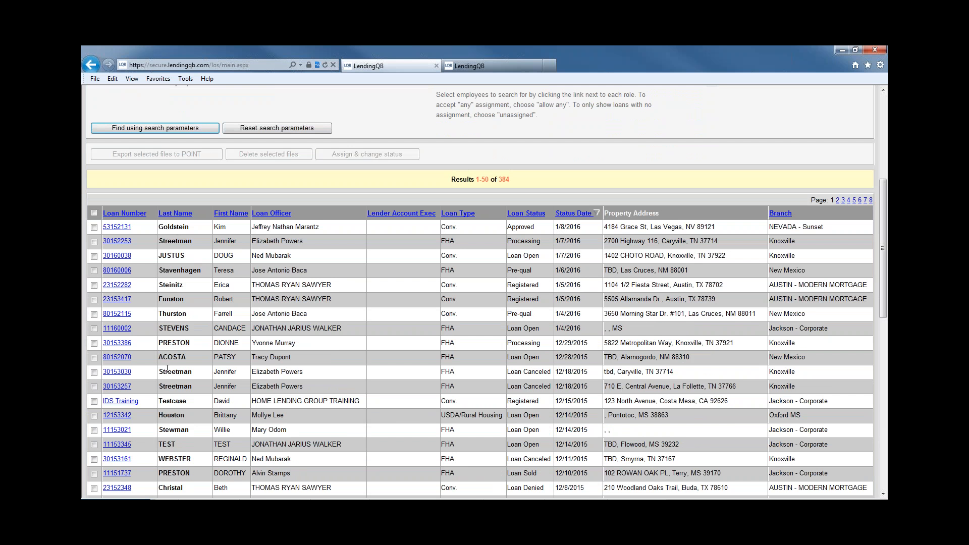
scroll(176, 415, "up", 8)
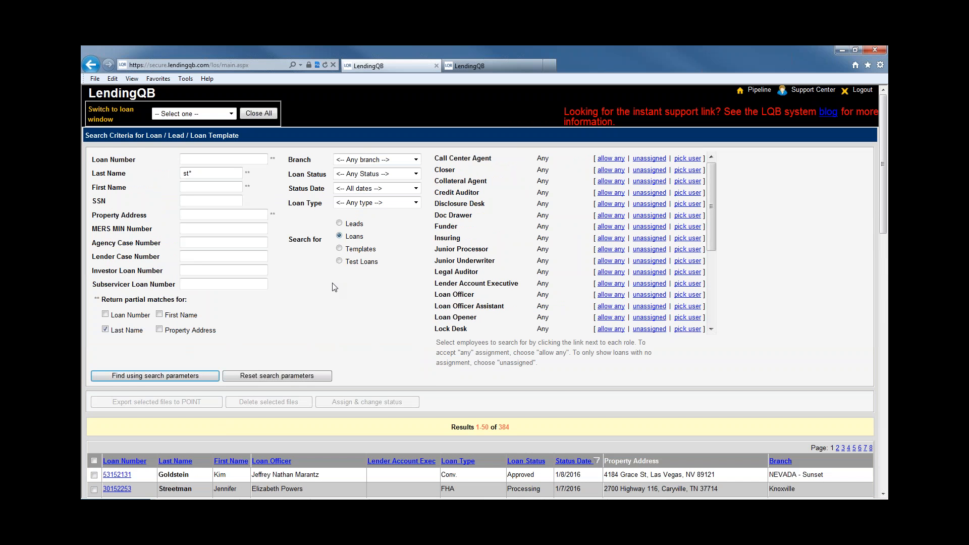
scroll(396, 295, "down", 2)
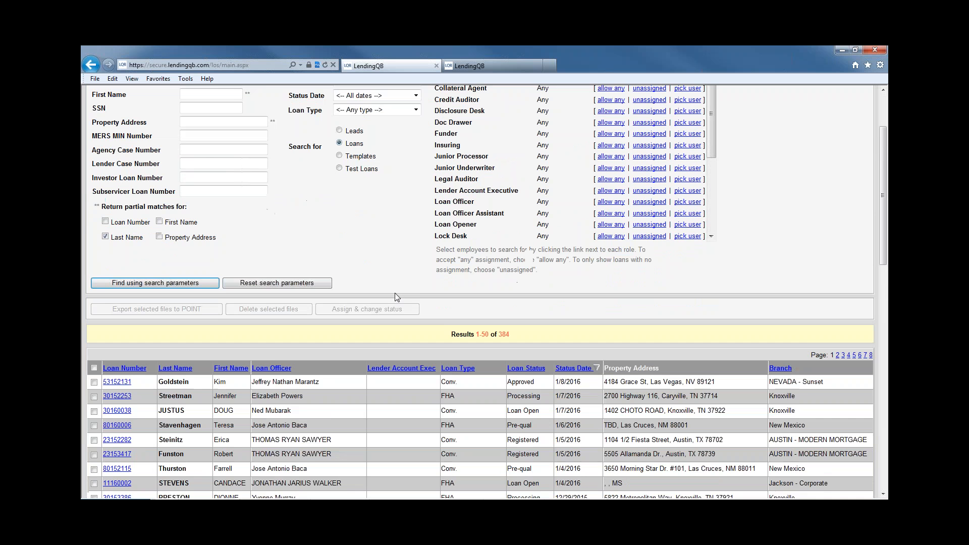
scroll(395, 295, "down", 1)
scroll(395, 295, "up", 4)
scroll(395, 294, "down", 8)
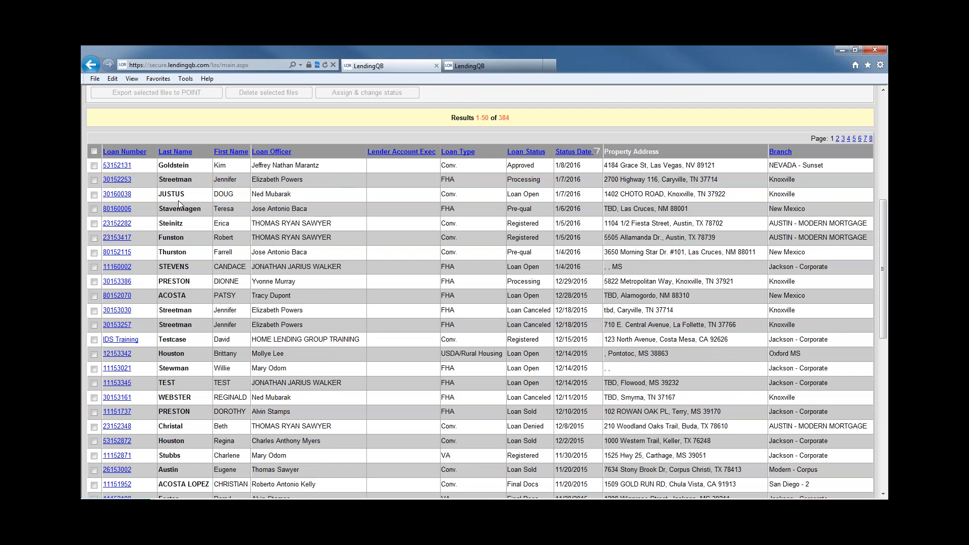
scroll(480, 302, "up", 4)
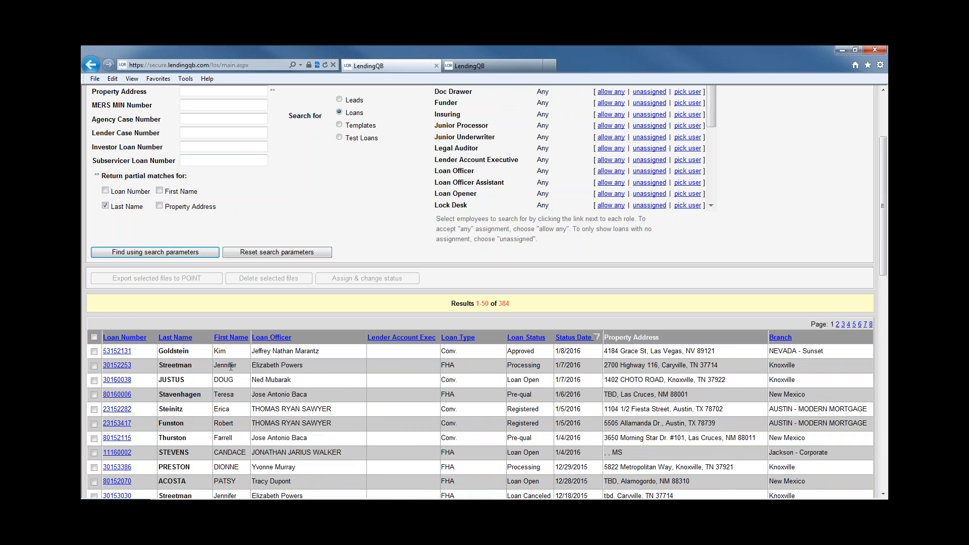
scroll(544, 395, "up", 3)
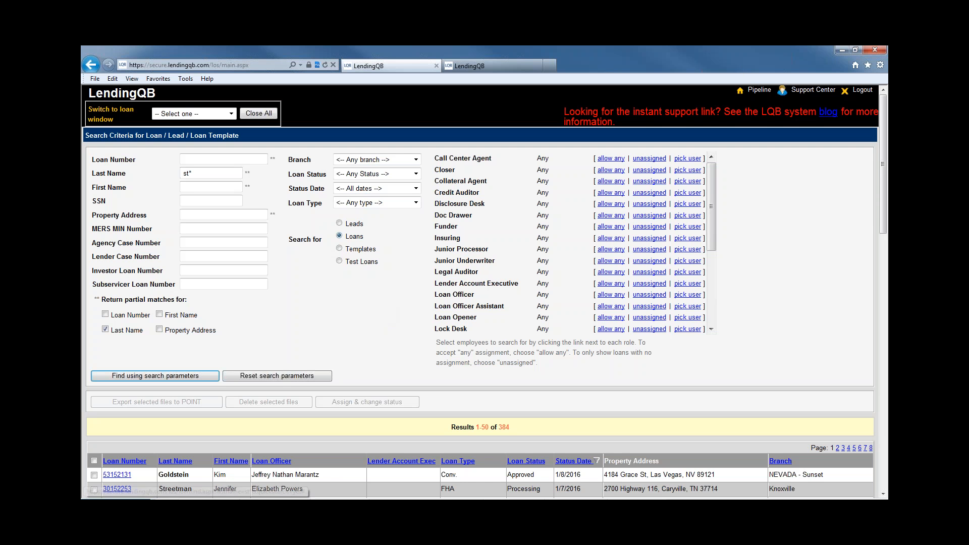
Return to the pipeline and start a new Find Loan search with default criteria
left_click(759, 91)
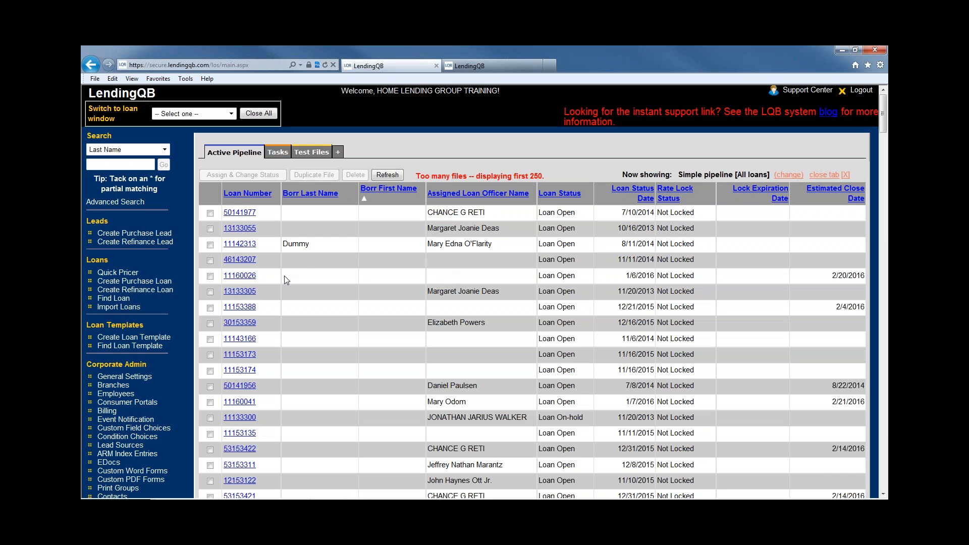
left_click(121, 302)
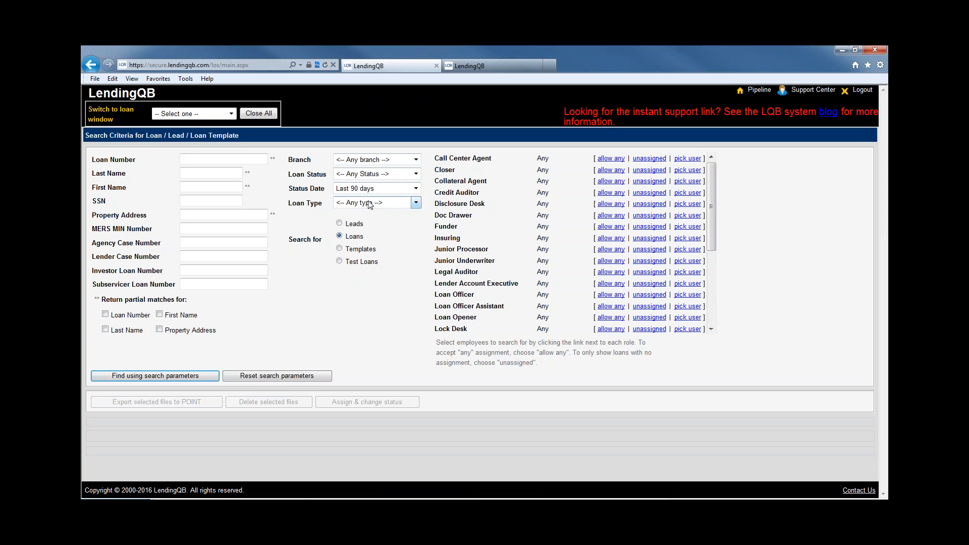
Filter the search to Loan Open status within the Last 7 days, branch left at Any
left_click(378, 161)
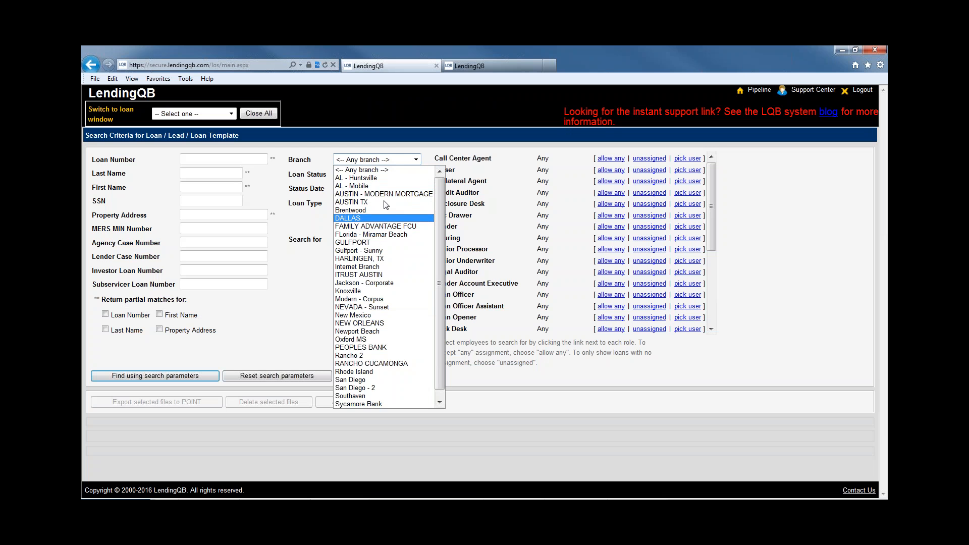
left_click(318, 180)
left_click(368, 175)
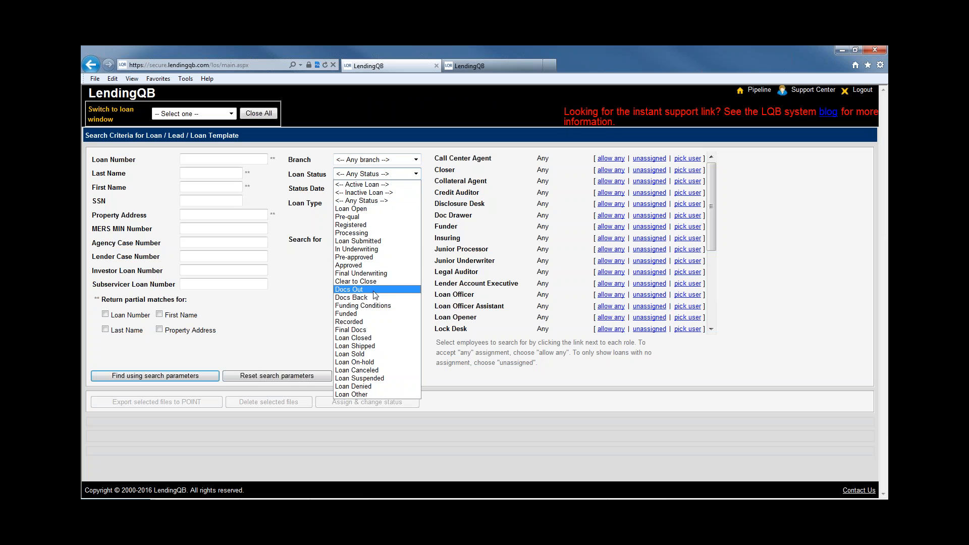
left_click(376, 189)
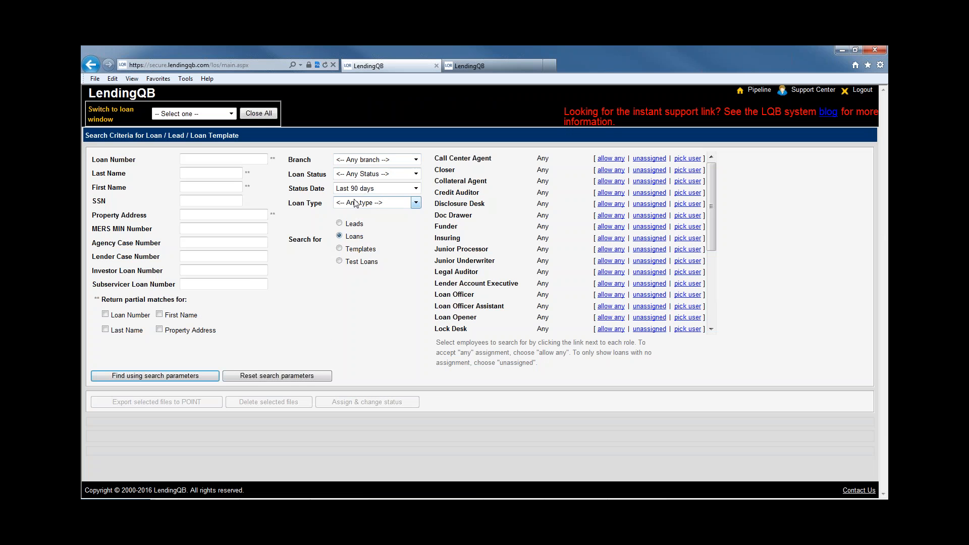
left_click(376, 189)
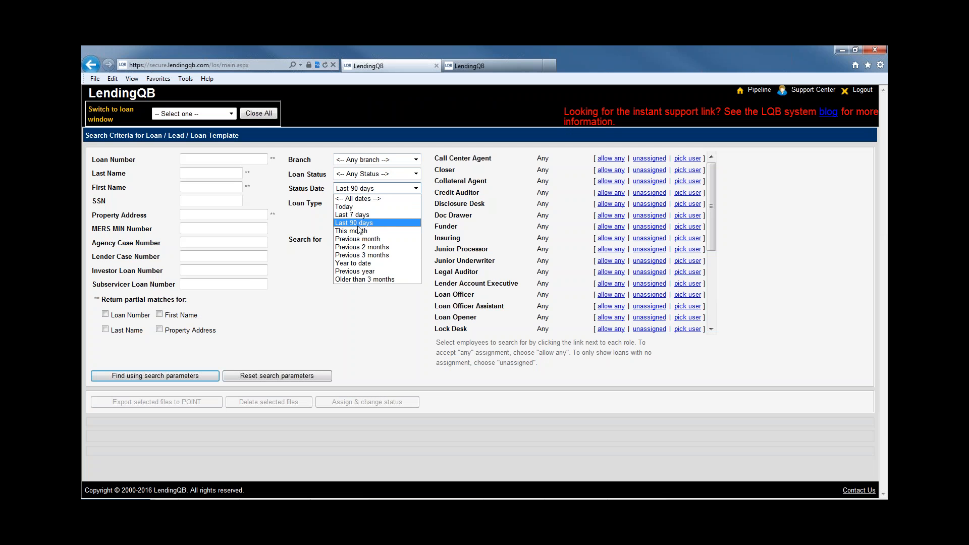
left_click(357, 175)
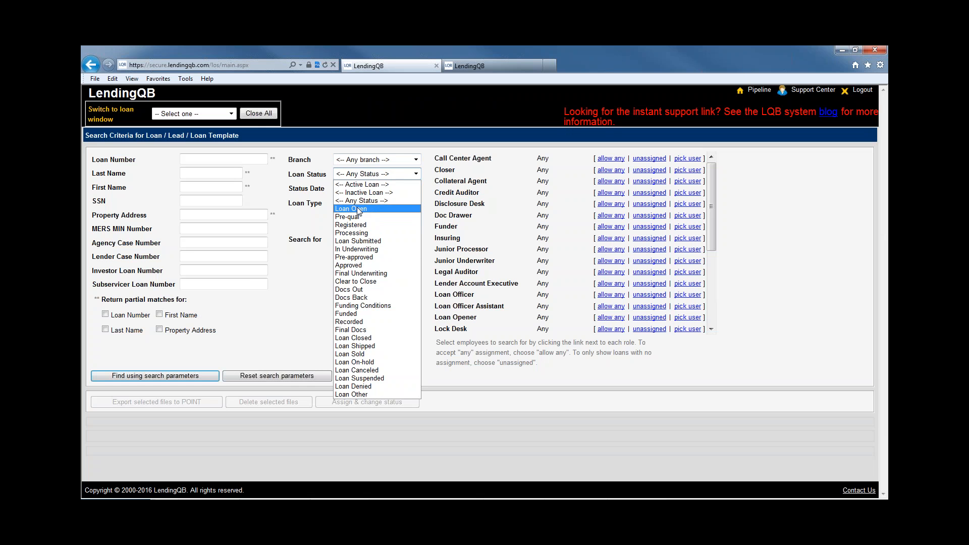
left_click(359, 208)
left_click(359, 190)
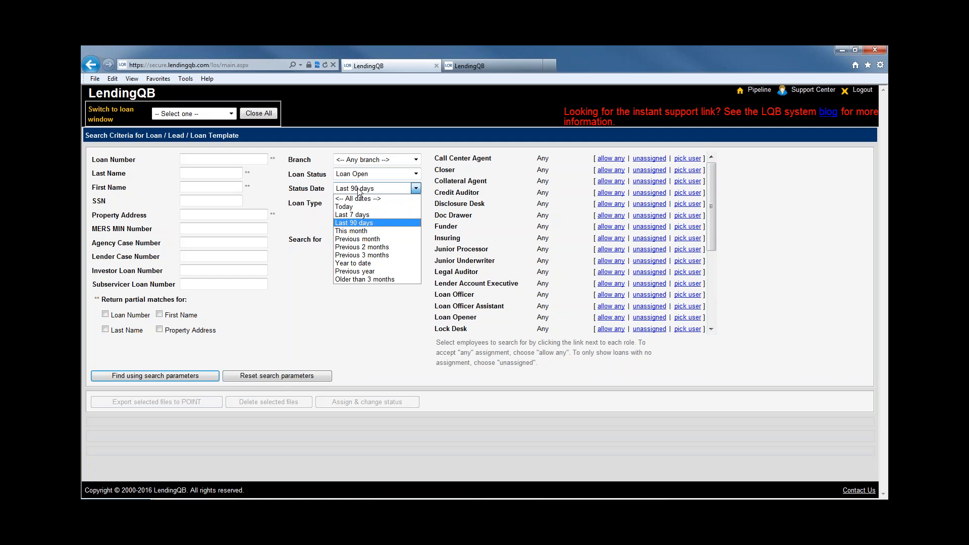
left_click(360, 215)
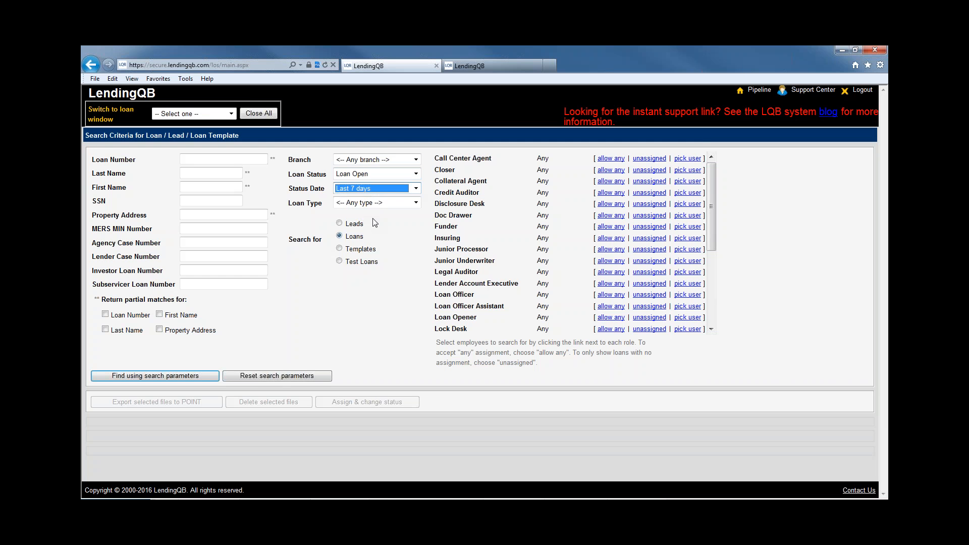
Limit the loan type to FHA and highlight the Loan Officer role row
left_click(393, 204)
left_click(348, 229)
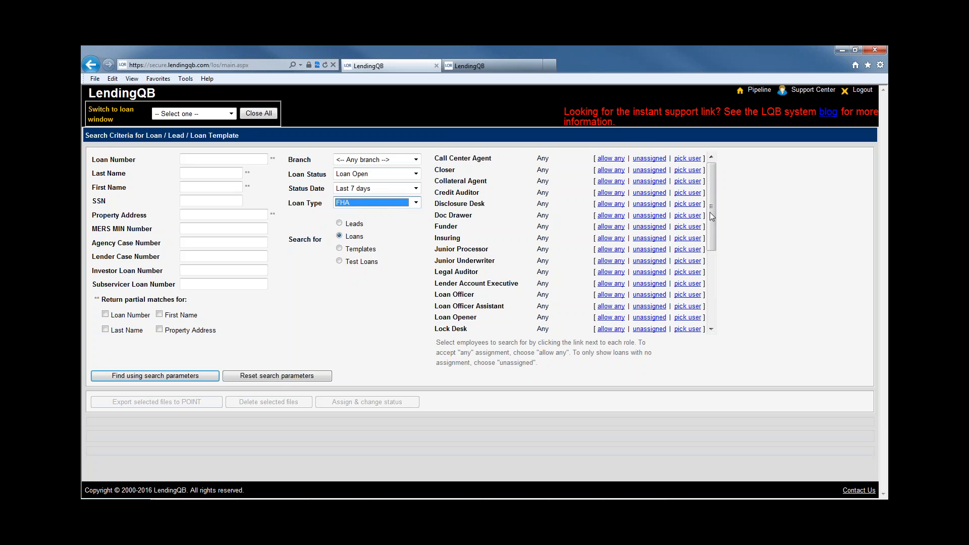
left_click_drag(713, 213, 719, 261)
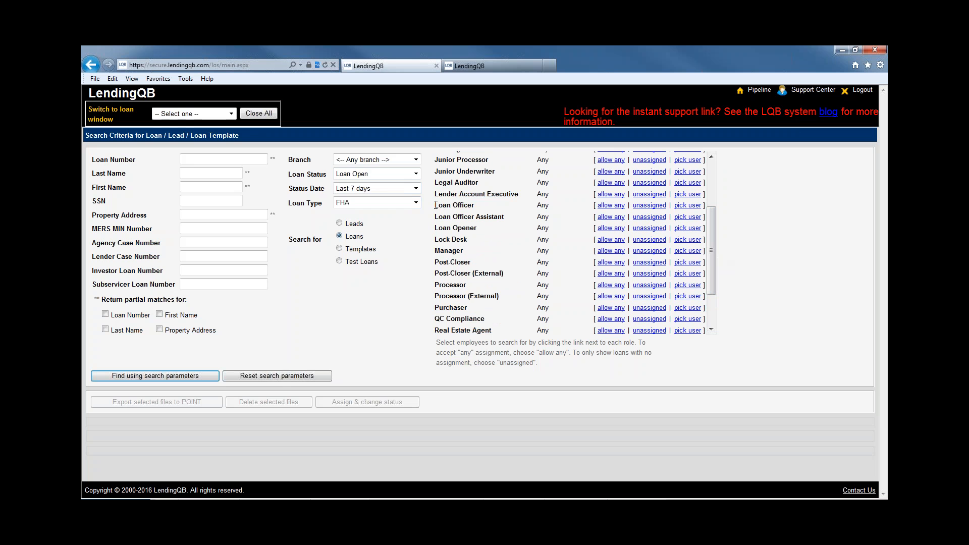
left_click_drag(437, 205, 475, 205)
Set the Loan Officer filter to a user found by searching 'd'
left_click(686, 206)
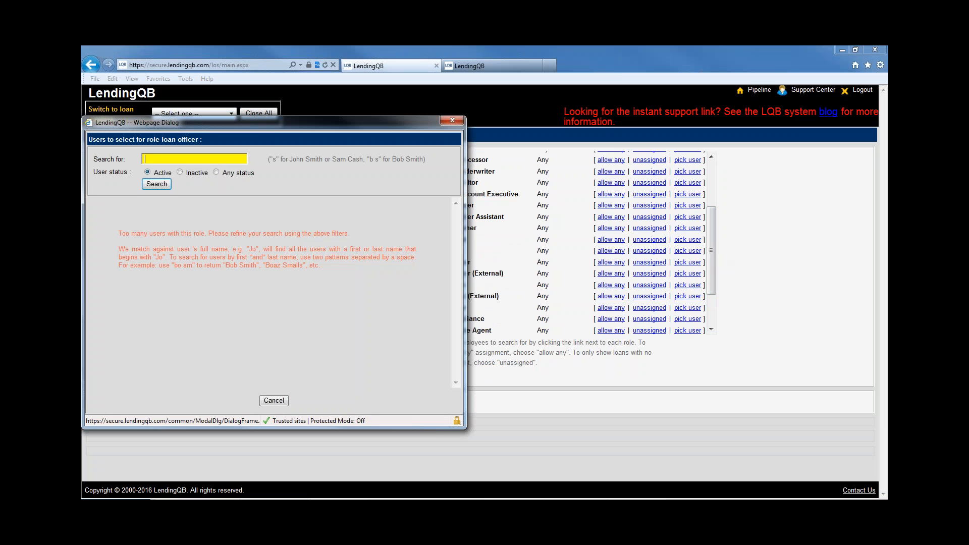
type("d")
left_click(164, 184)
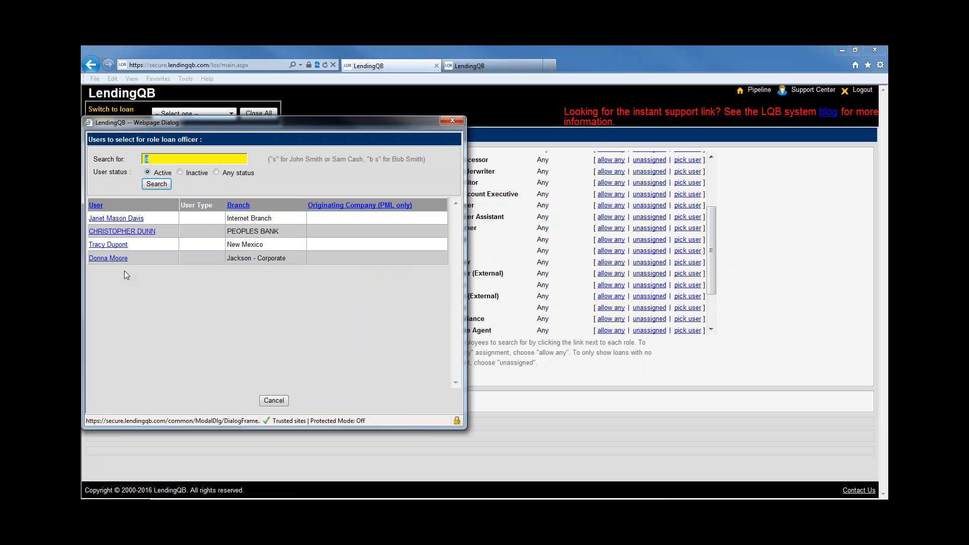
left_click(108, 258)
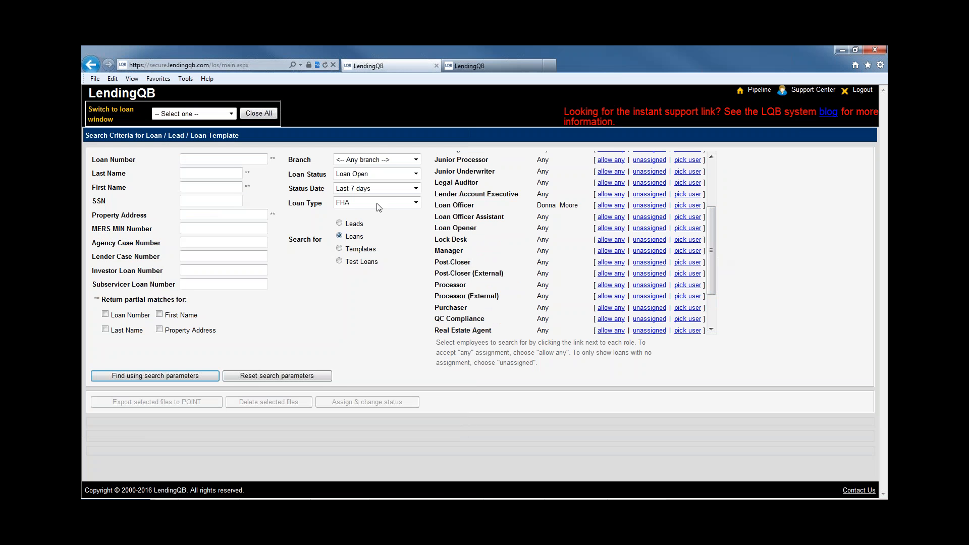
Search Active Loans of any type from all dates, returning 18 results
left_click(376, 188)
left_click(359, 198)
left_click(361, 174)
left_click(359, 186)
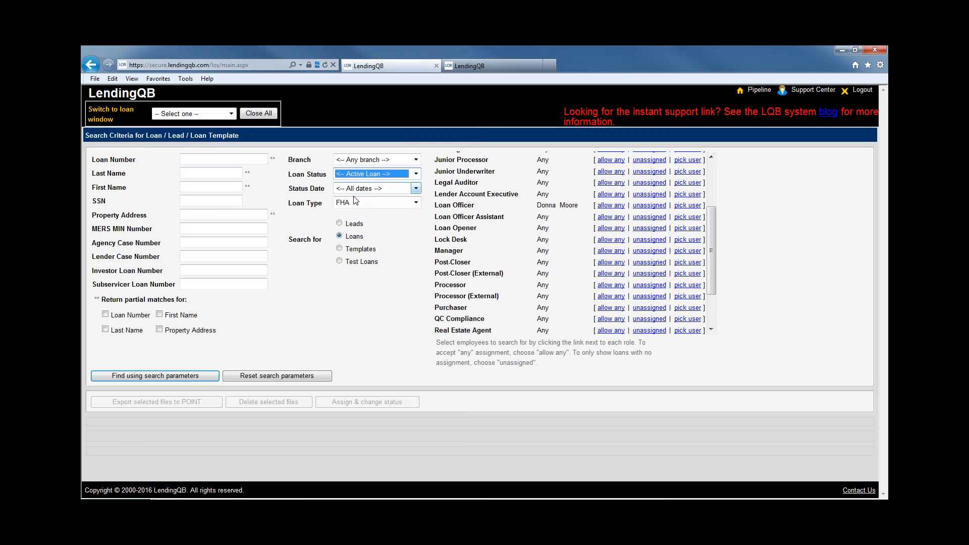
left_click(356, 202)
left_click(358, 210)
left_click(208, 375)
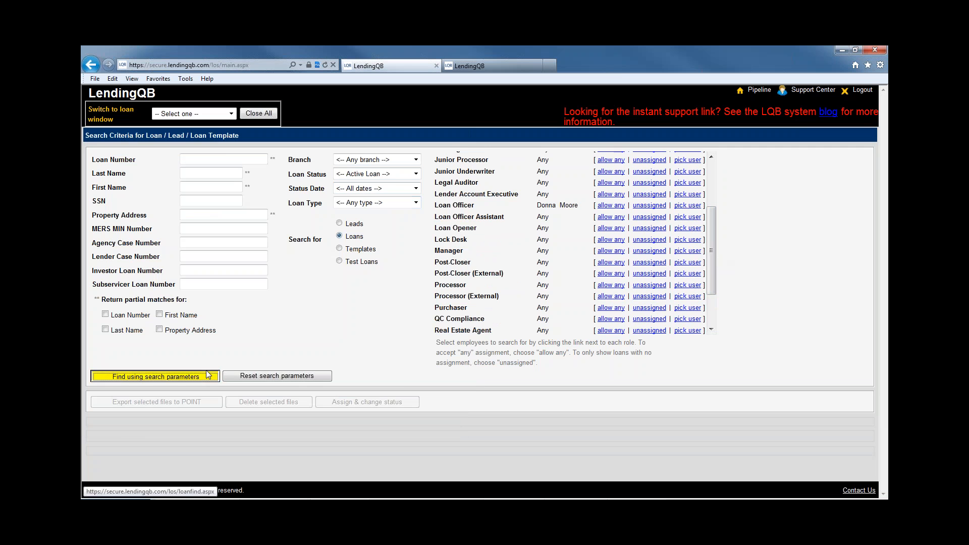
scroll(417, 368, "down", 6)
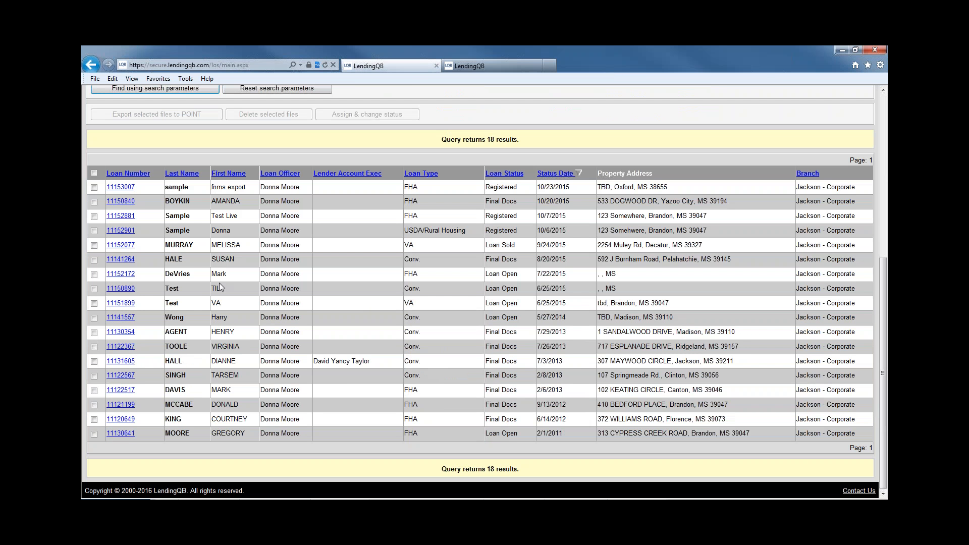
scroll(320, 404, "up", 6)
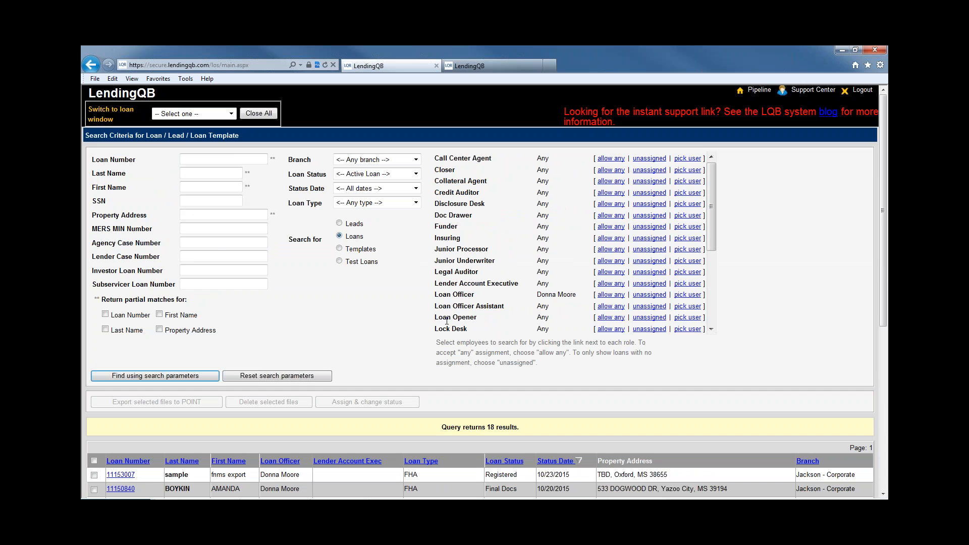
Refresh the pipeline and open the Tab Editor for the Active Pipeline tab
left_click(761, 91)
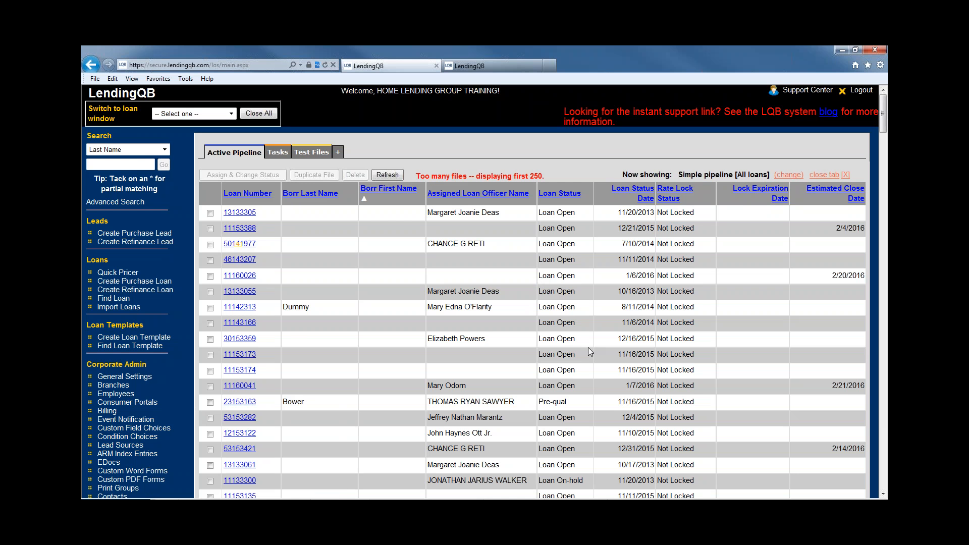
left_click(395, 174)
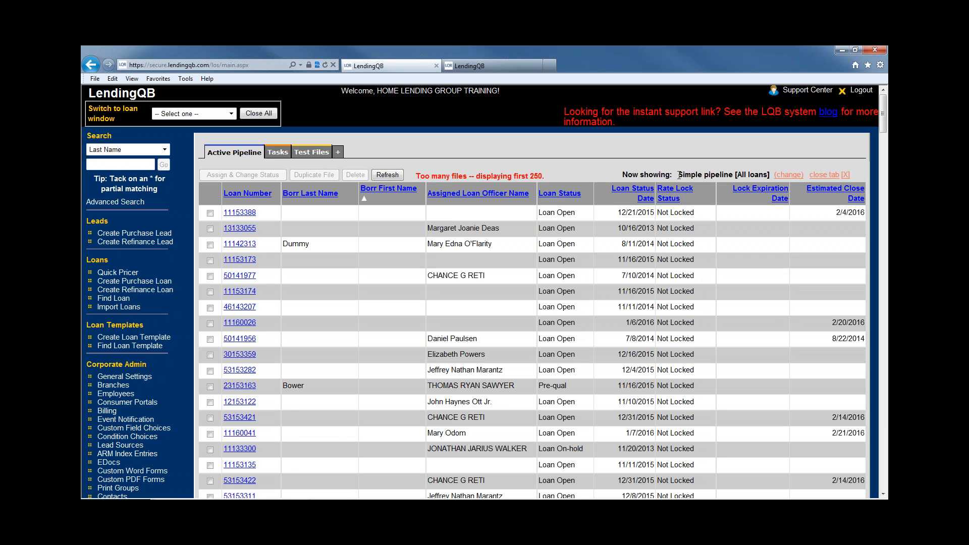
left_click_drag(676, 175, 730, 176)
left_click(713, 153)
left_click(788, 175)
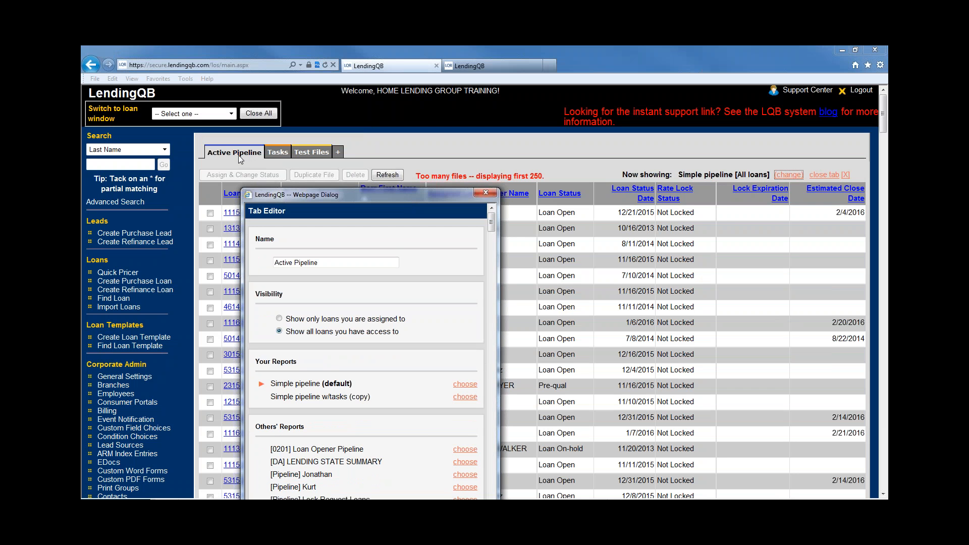
Assign the LOANS CLEAR TO CLOSE report from Others' Reports to the Active Pipeline tab
left_click(322, 262)
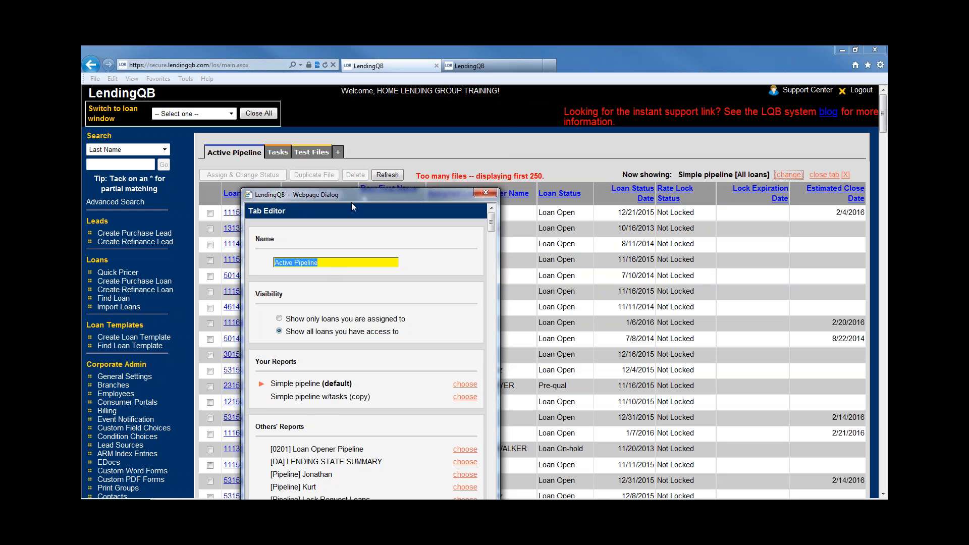
left_click_drag(354, 187, 340, 72)
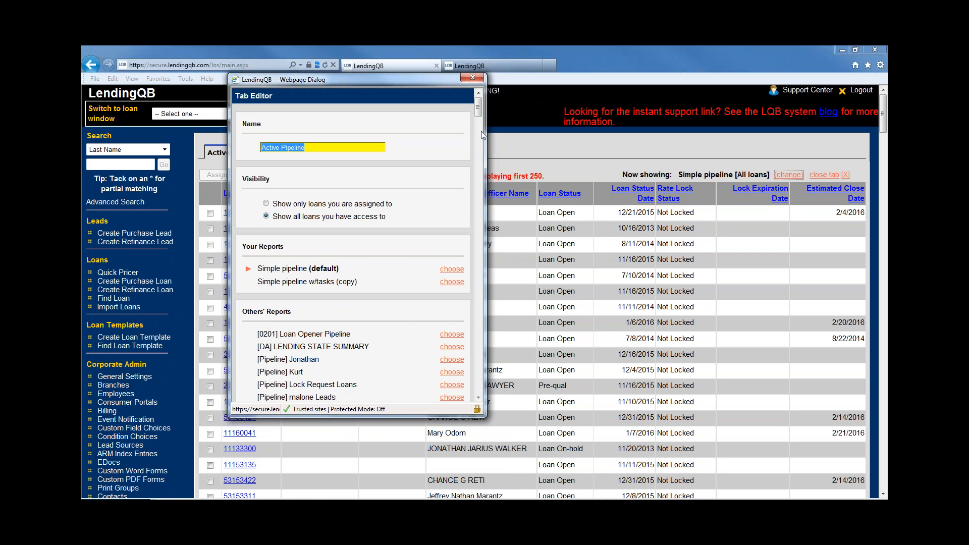
left_click_drag(478, 112, 489, 268)
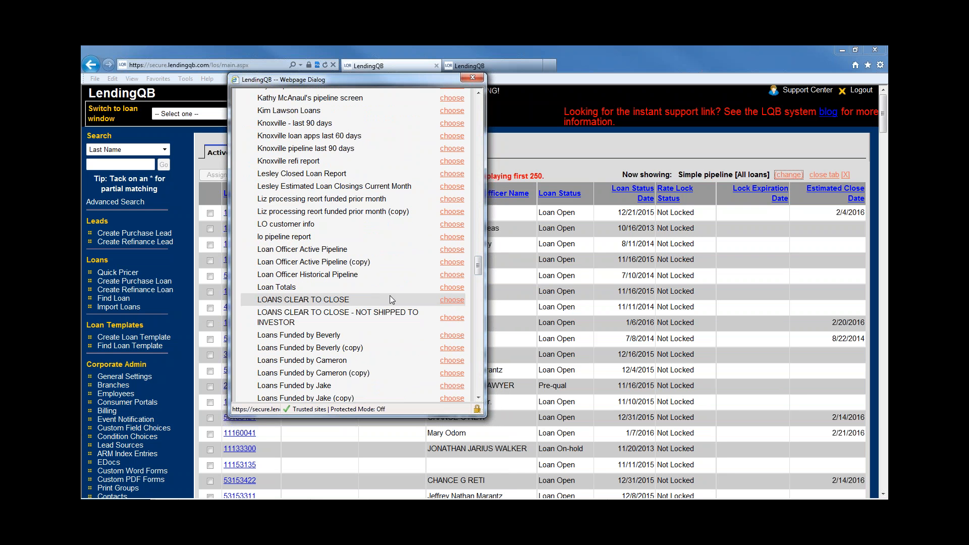
left_click(453, 301)
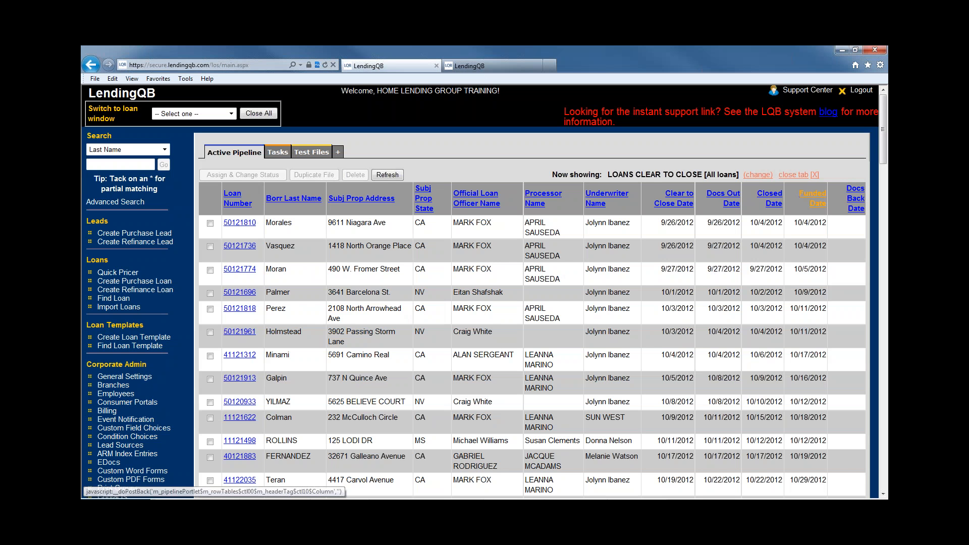
scroll(394, 368, "down", 5)
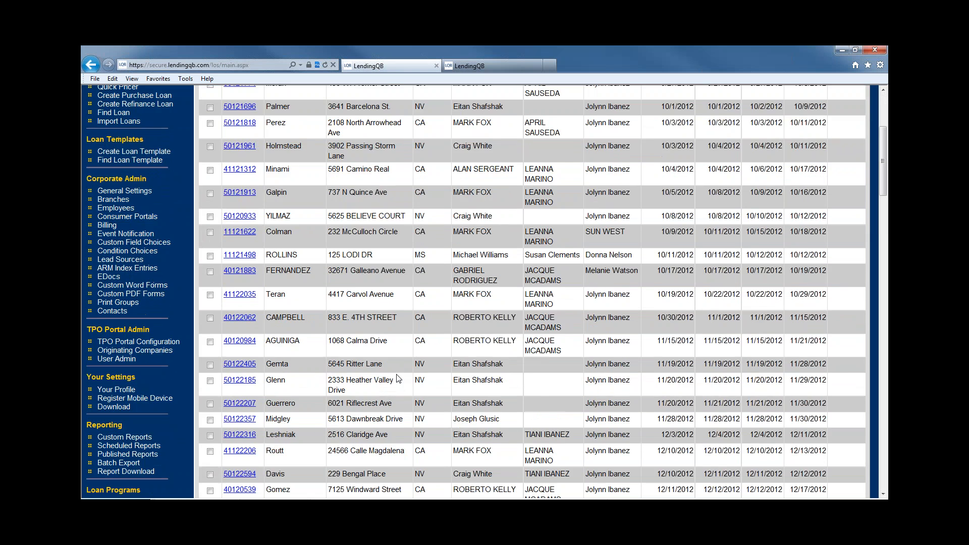
scroll(396, 368, "up", 3)
scroll(397, 380, "up", 2)
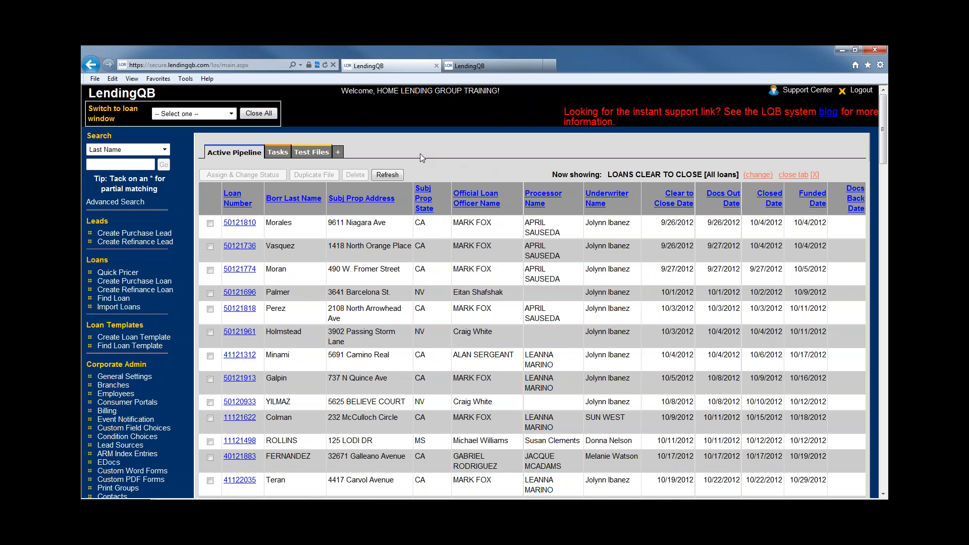
Add an Active tab with the Processing report for my loans, placed after Active Pipeline
left_click(338, 153)
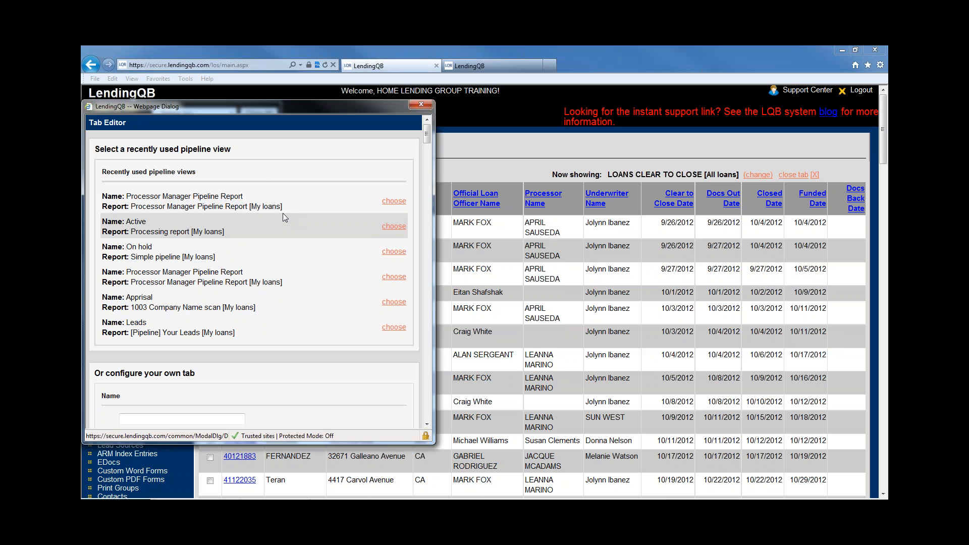
left_click(389, 228)
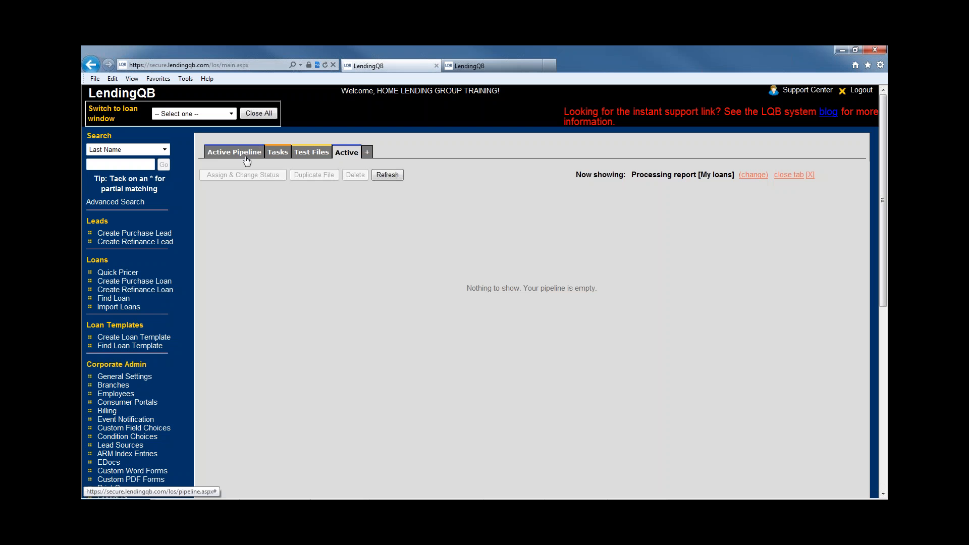
left_click_drag(347, 153, 274, 156)
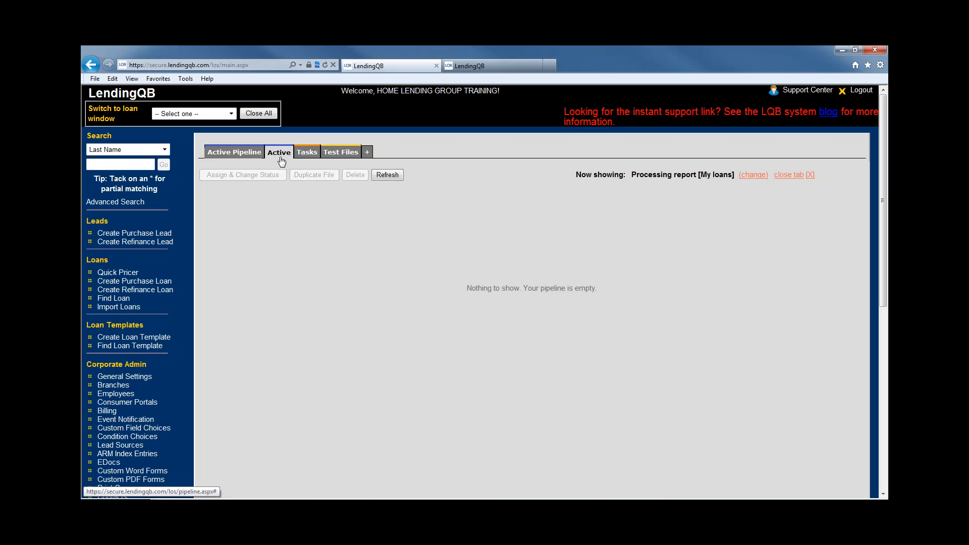
left_click(229, 152)
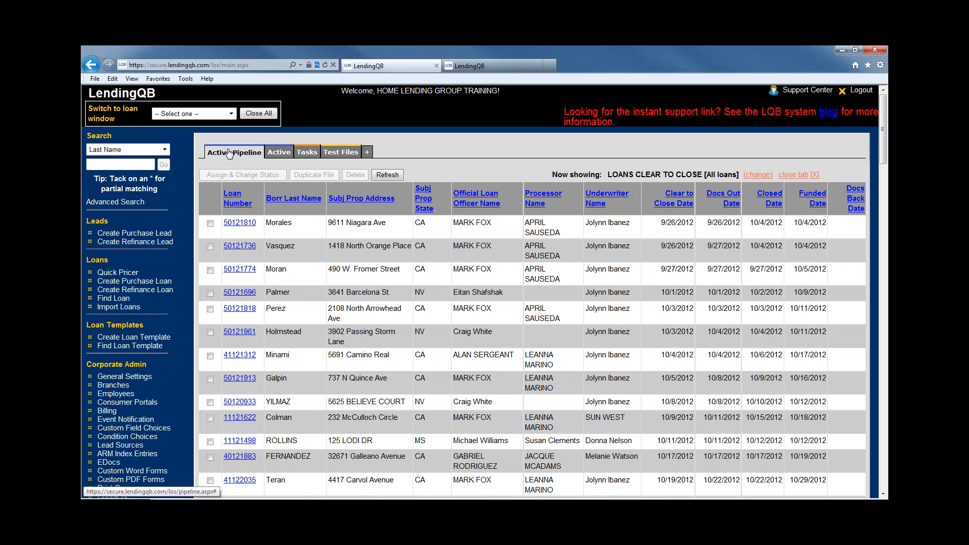
left_click(228, 153)
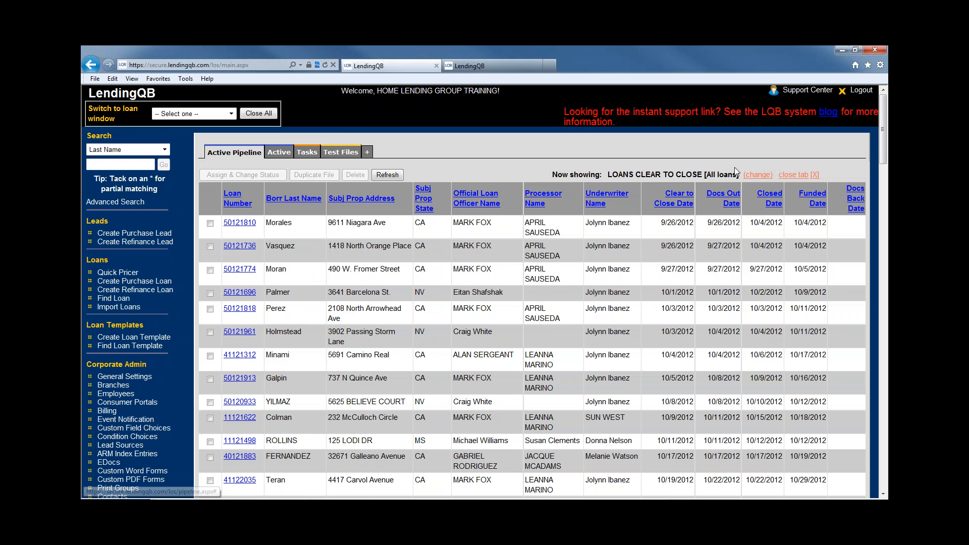
left_click(757, 174)
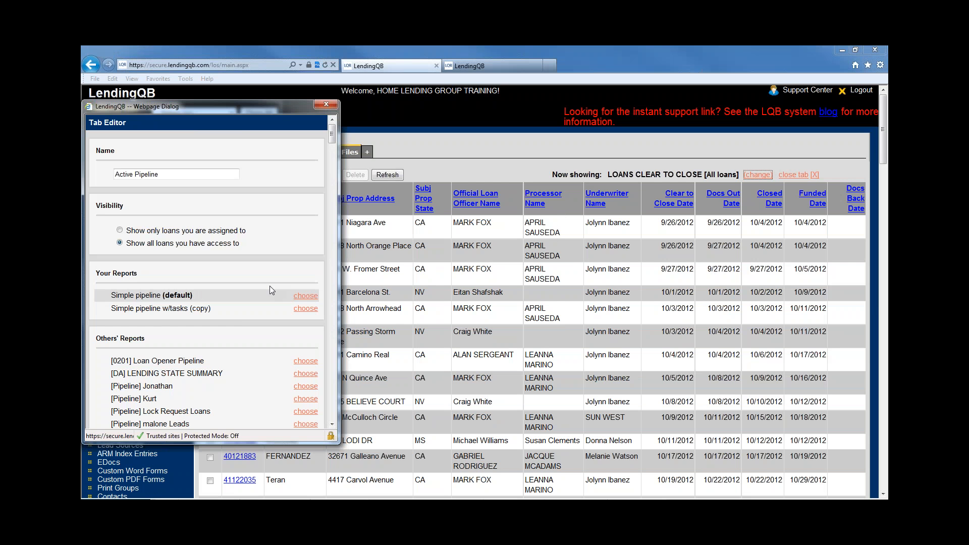
scroll(242, 317, "down", 10)
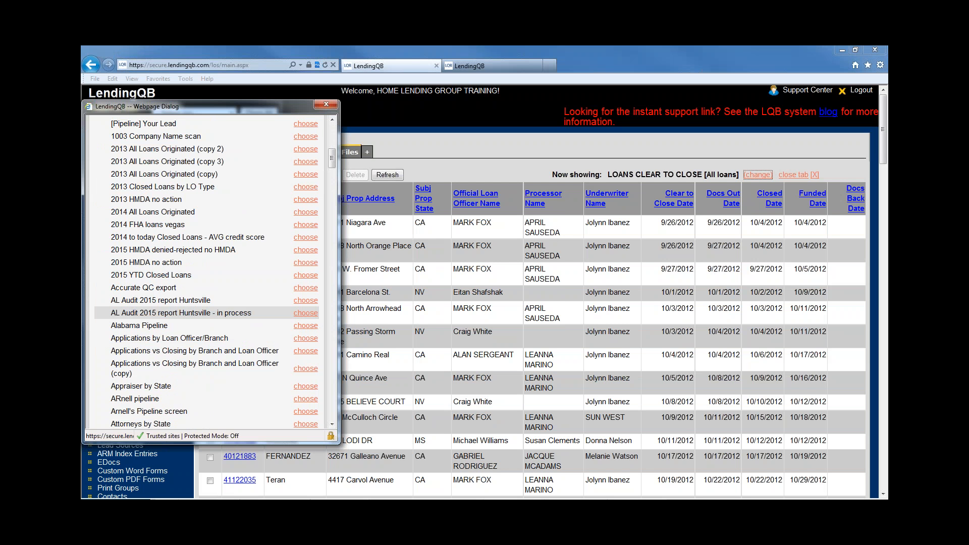
left_click(331, 105)
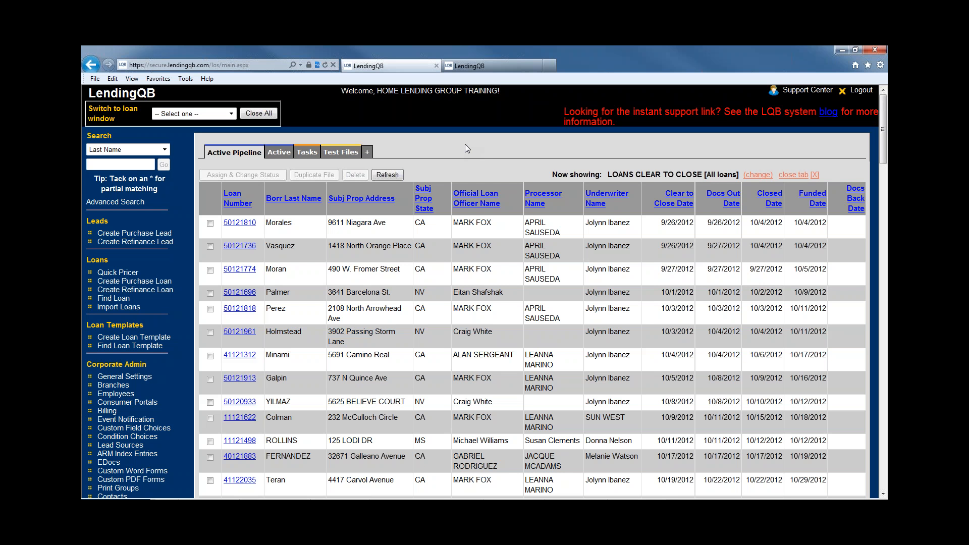
Open the first clear-to-close loan file and expand Status, Lock Desk, Underwriting, Disclosures TRID, Verifications and Underwriting Submission folders
left_click(243, 225)
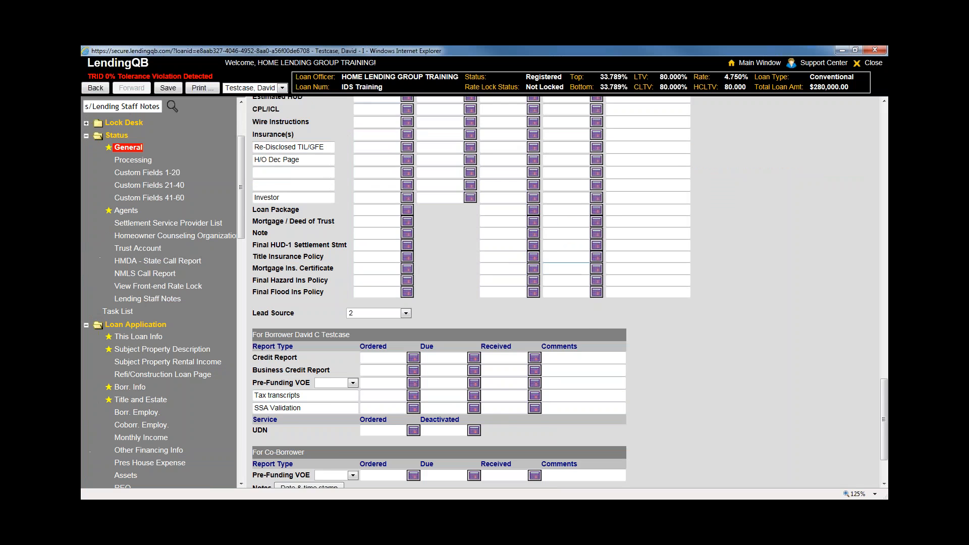
scroll(675, 352, "up", 15)
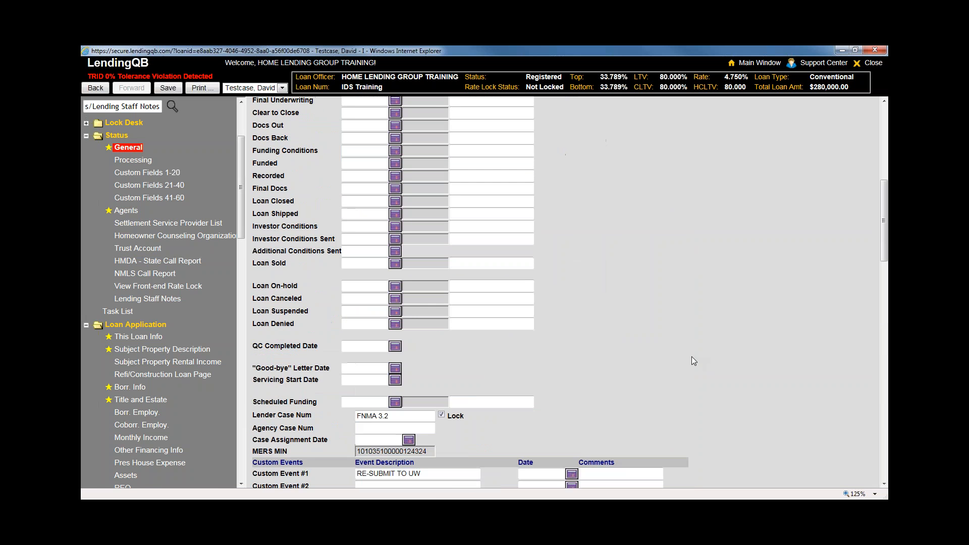
left_click(117, 136)
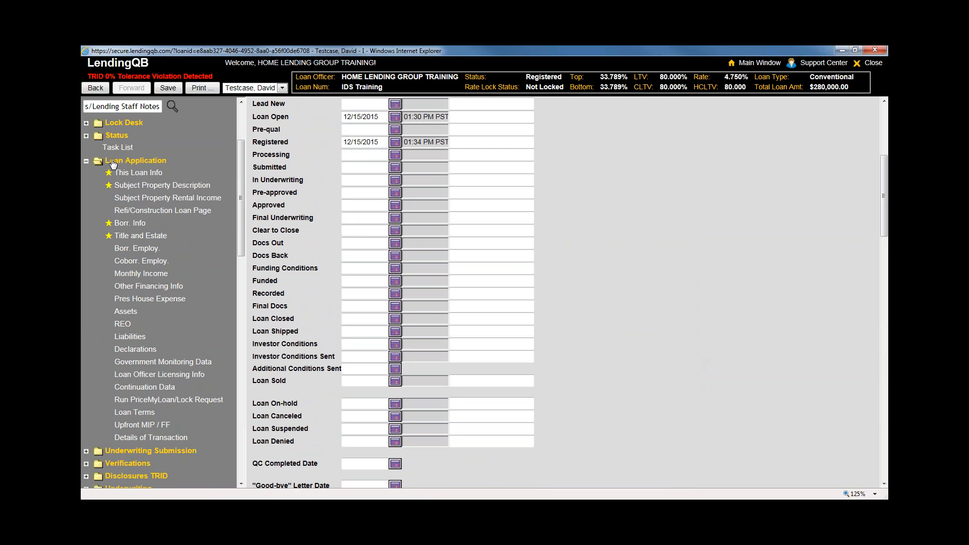
left_click(86, 135)
left_click(86, 122)
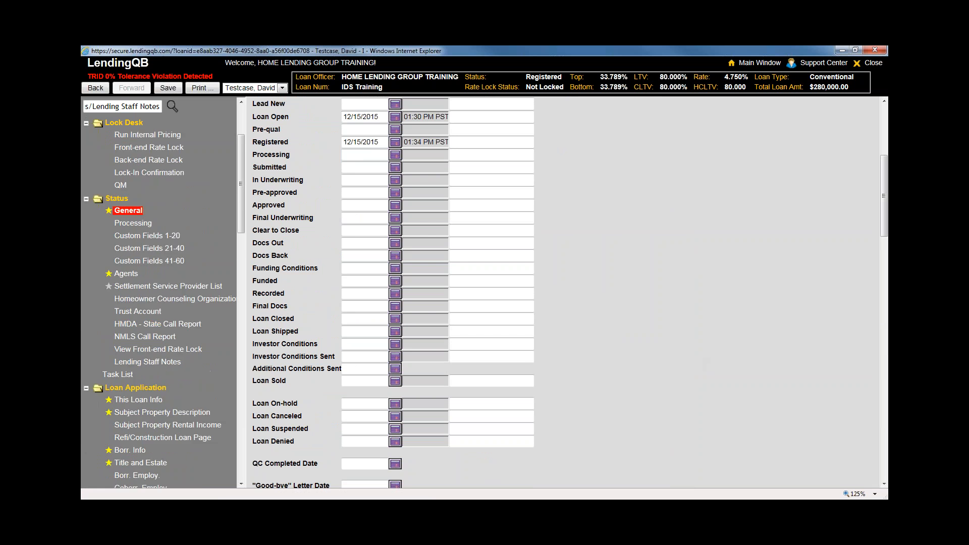
scroll(86, 123, "down", 3)
scroll(104, 313, "down", 15)
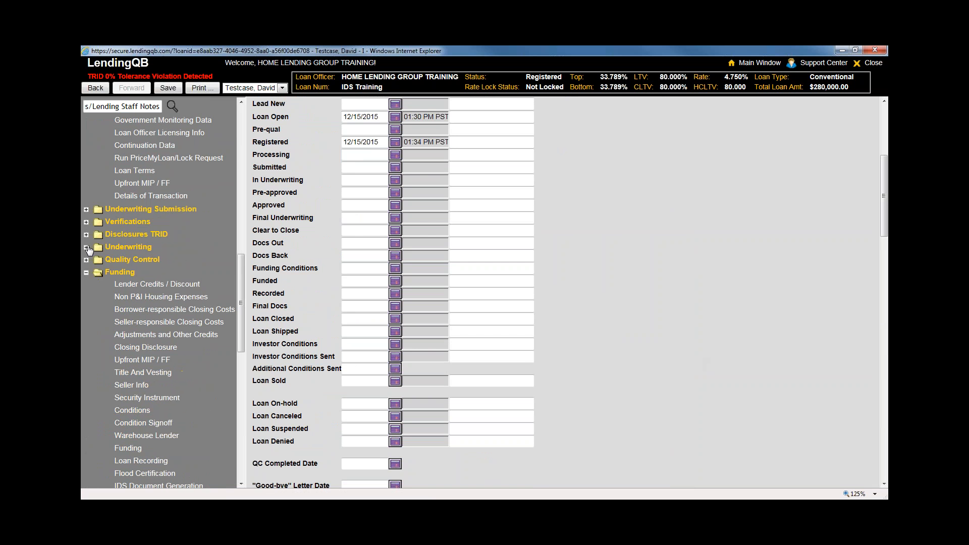
left_click(87, 247)
left_click(87, 235)
left_click(87, 222)
left_click(86, 209)
left_click_drag(241, 247, 240, 434)
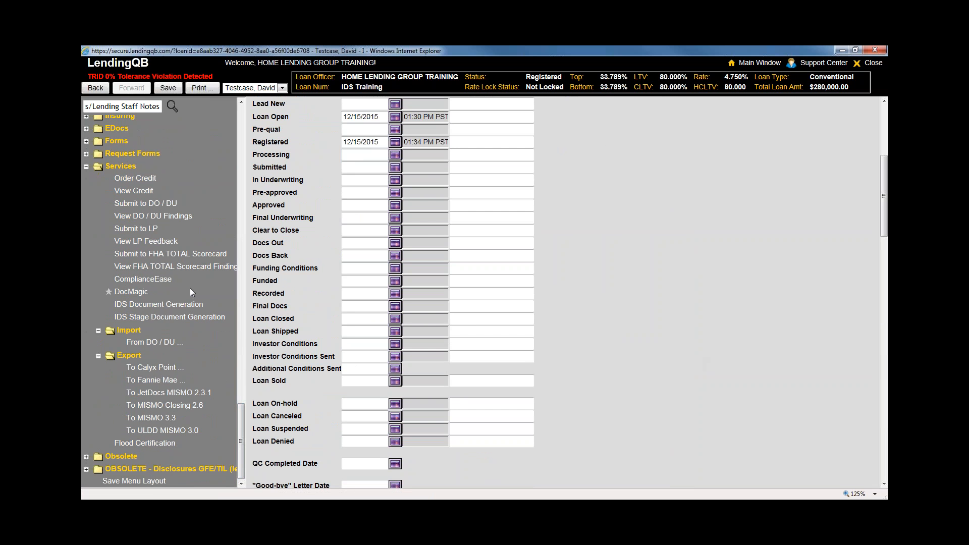
Collapse the Services, Funding, Underwriting, Disclosures TRID, Verifications and Underwriting Submission folders
left_click(87, 166)
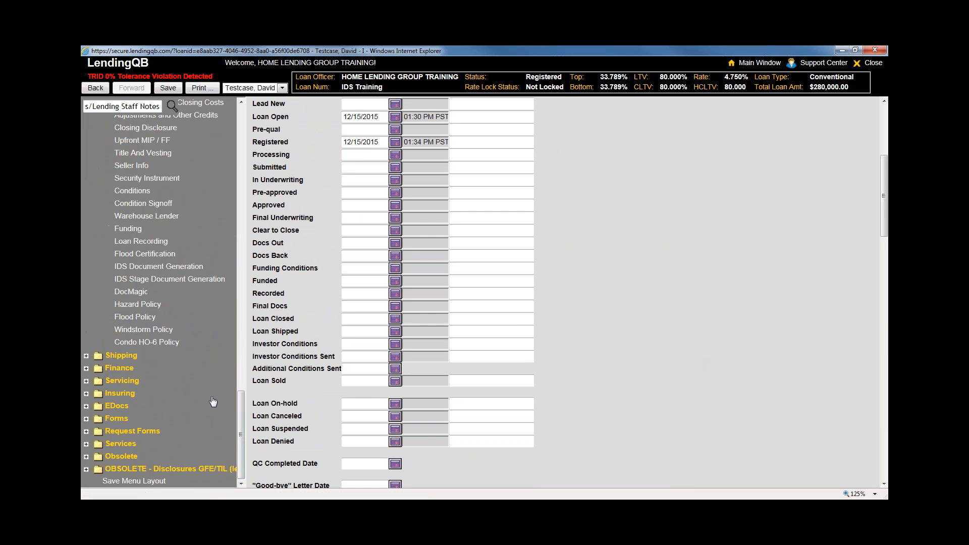
scroll(203, 402, "up", 4)
scroll(201, 400, "up", 1)
left_click(86, 346)
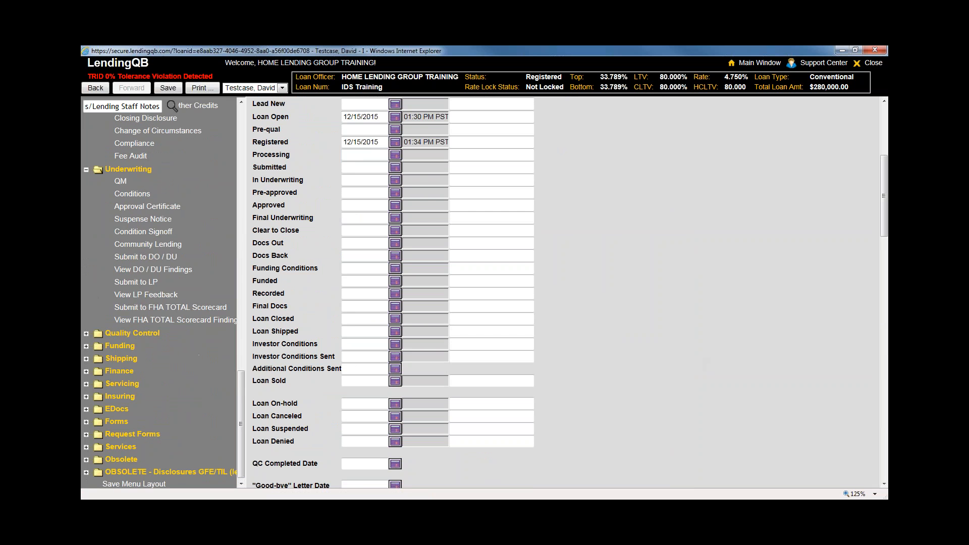
left_click(86, 167)
scroll(86, 297, "up", 3)
left_click(86, 296)
left_click(86, 191)
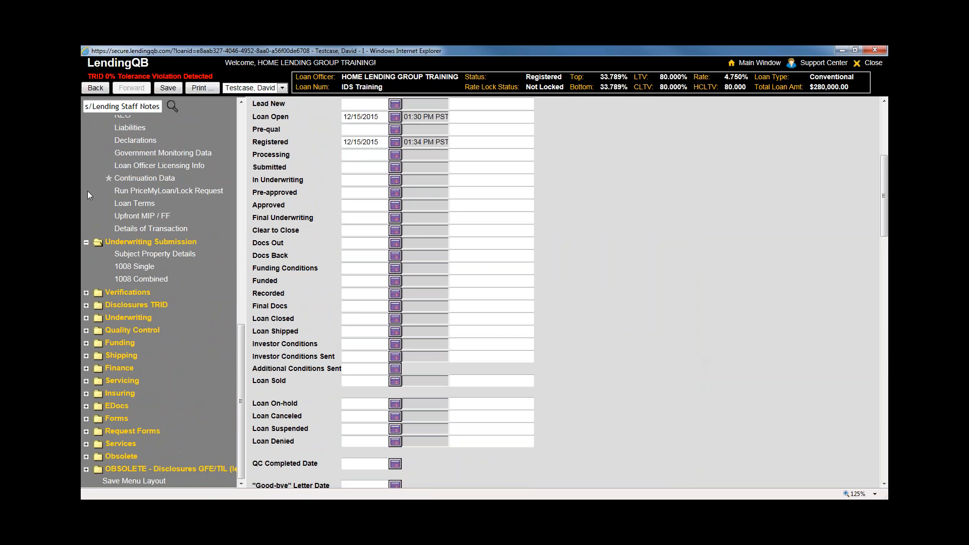
left_click(86, 242)
Collapse the Loan Application, Status and Lock Desk folders, then save the menu layout
scroll(188, 137, "up", 8)
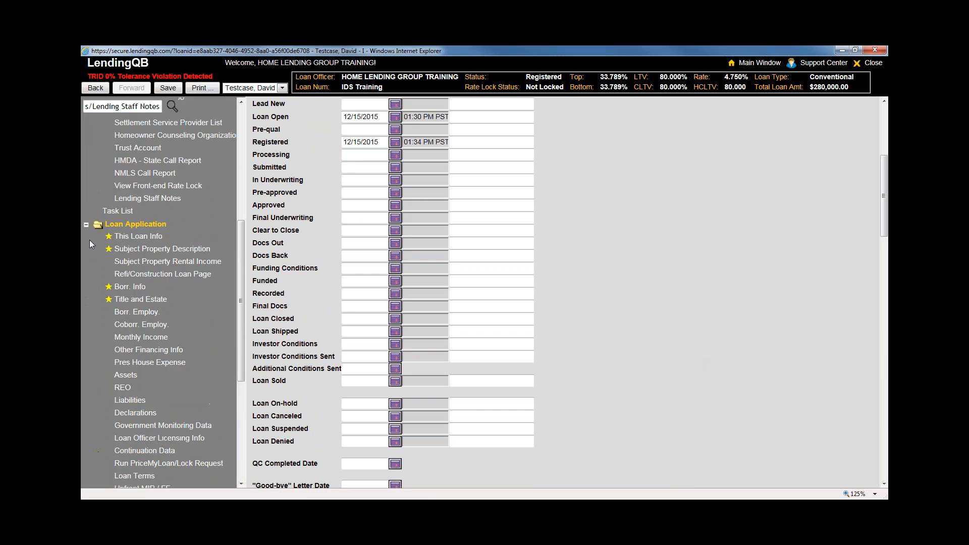
left_click(90, 240)
scroll(89, 241, "up", 5)
left_click(86, 313)
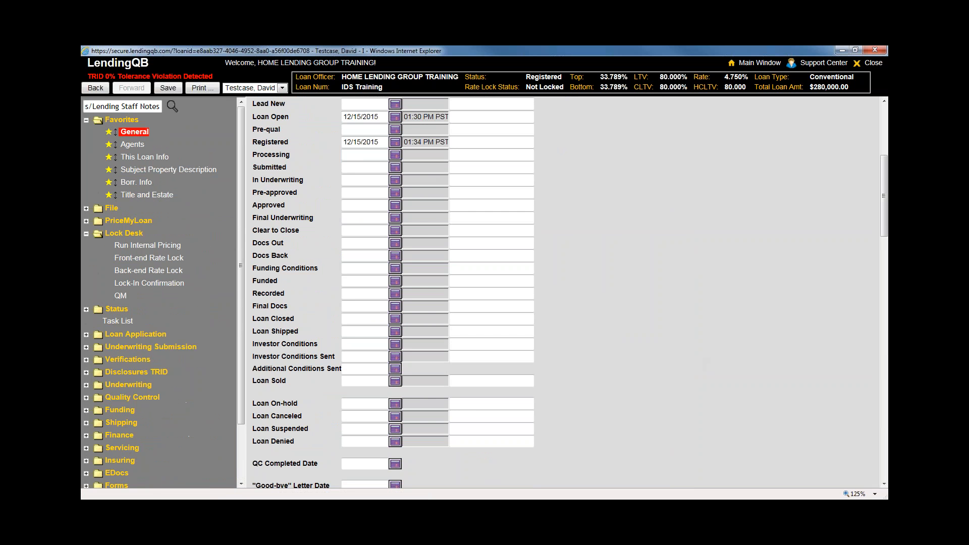
left_click(86, 233)
scroll(174, 389, "down", 1)
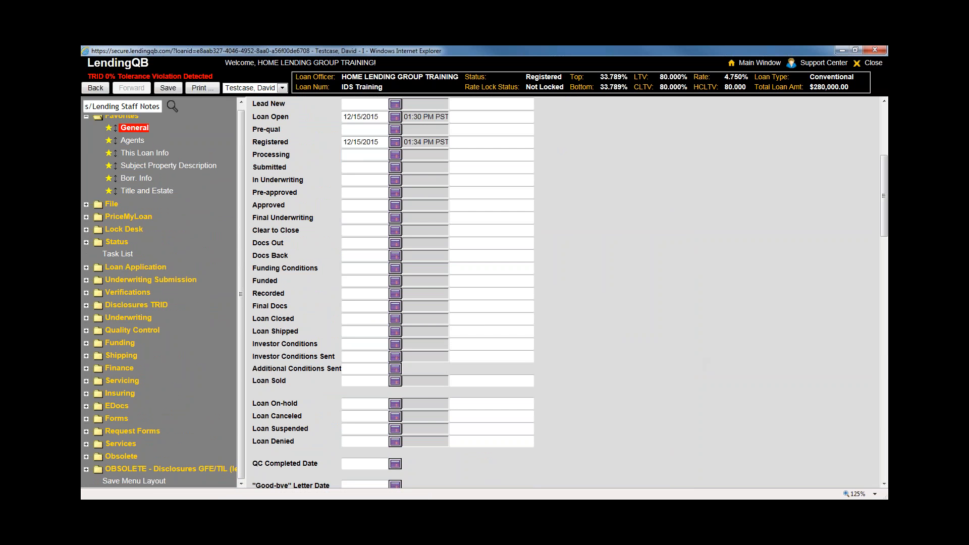
left_click(126, 482)
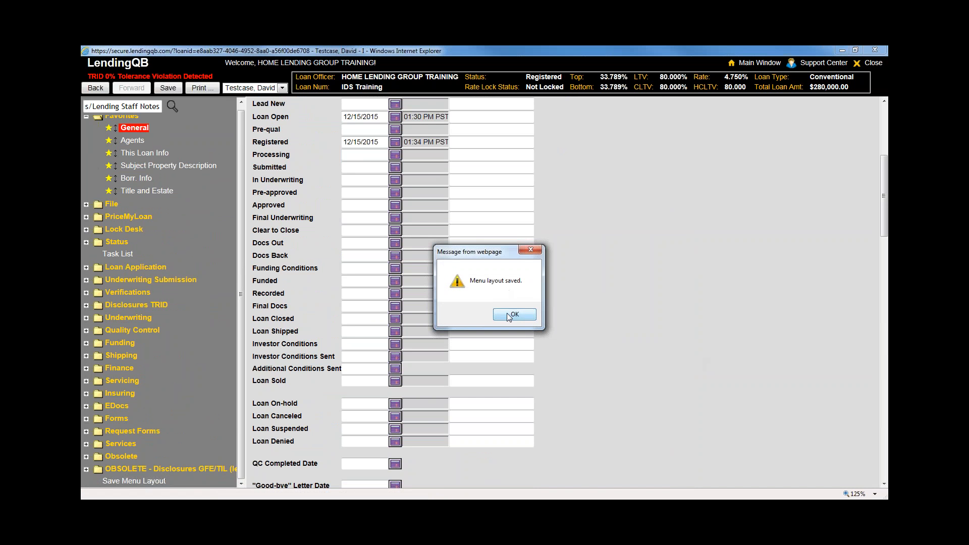
Dismiss the 'Menu layout saved.' confirmation message
key("Return")
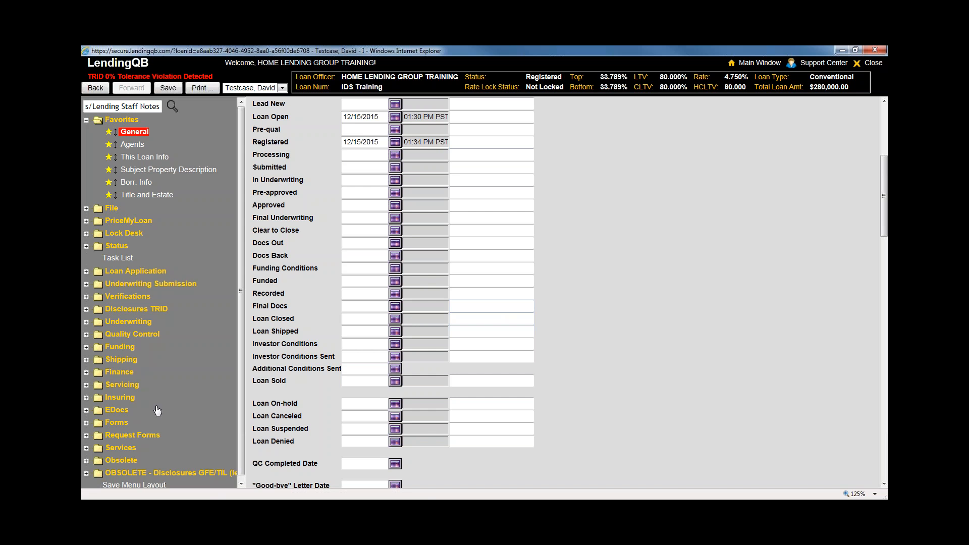
Expand the Funding folder and save the menu layout, acknowledging the saved confirmation
left_click_drag(240, 356, 240, 390)
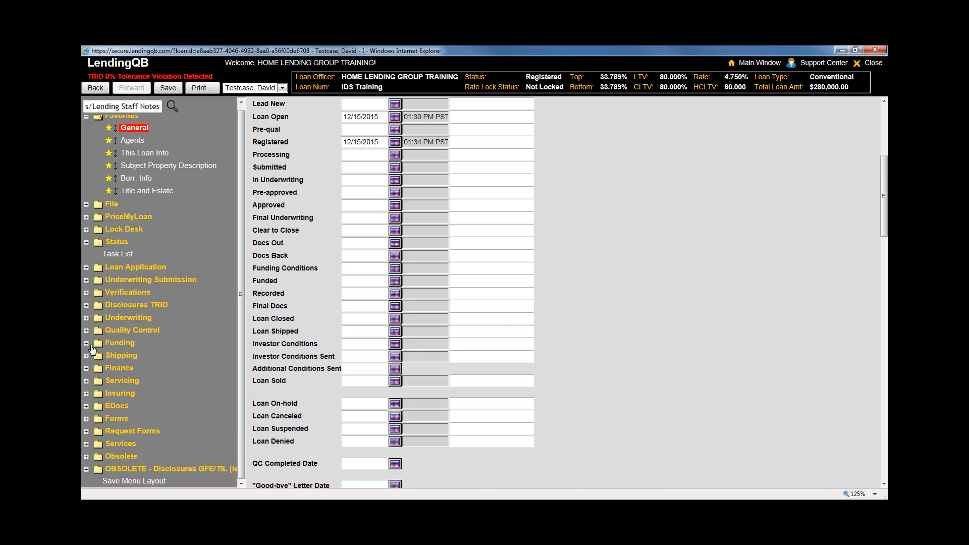
left_click(86, 343)
scroll(242, 306, "down", 2)
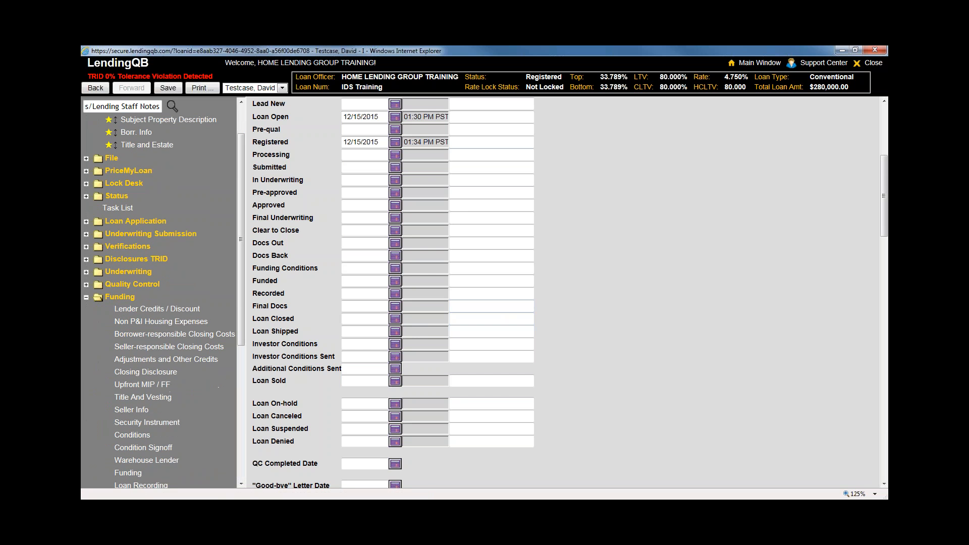
left_click_drag(242, 299, 241, 432)
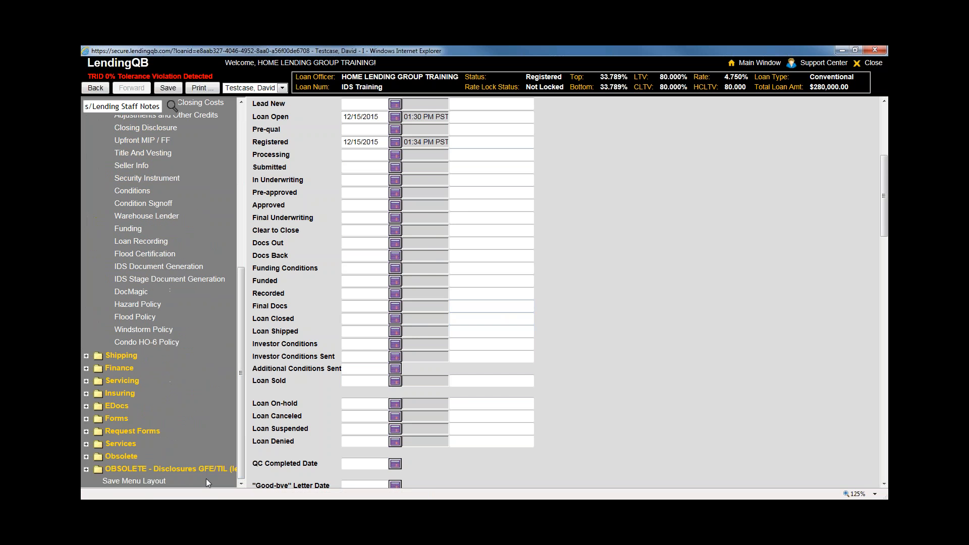
left_click(134, 481)
left_click(504, 315)
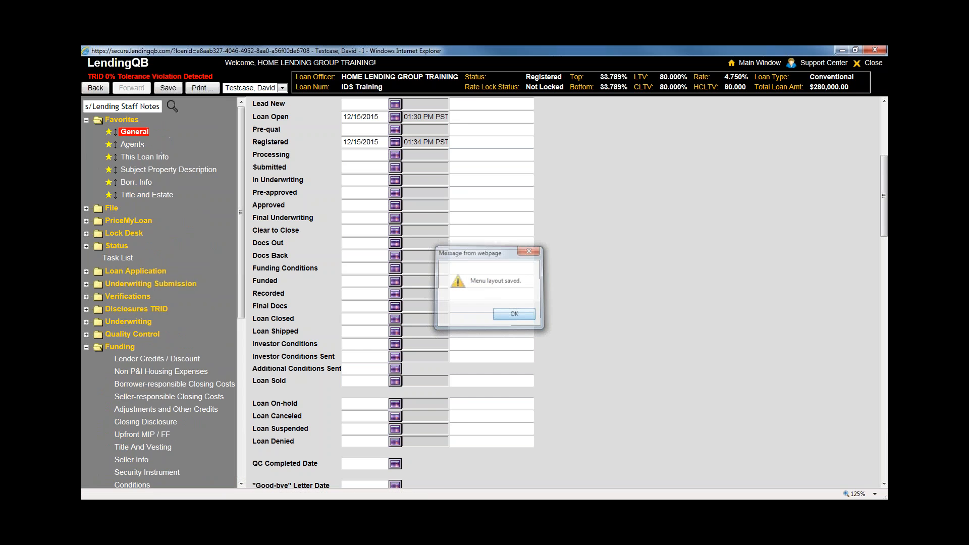
left_click_drag(243, 300, 251, 382)
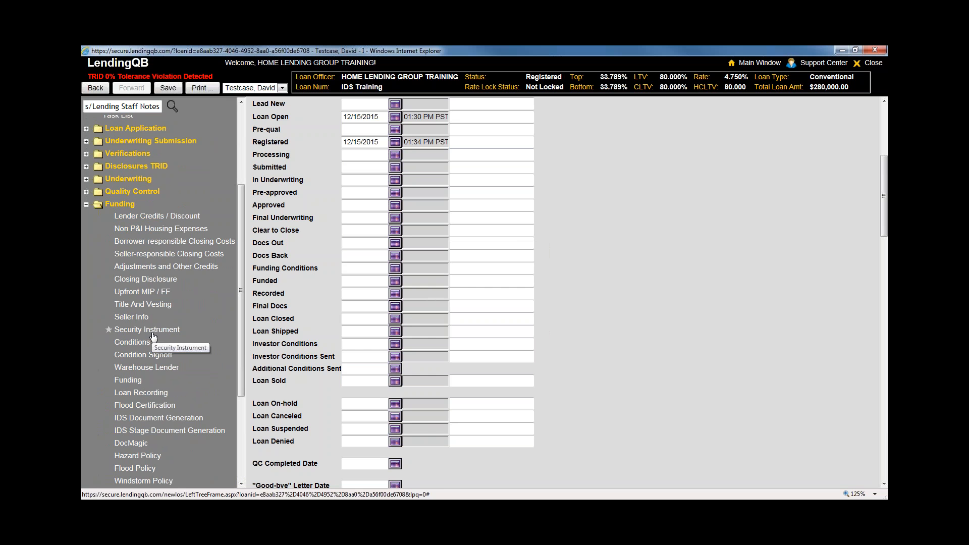
left_click_drag(238, 328, 251, 230)
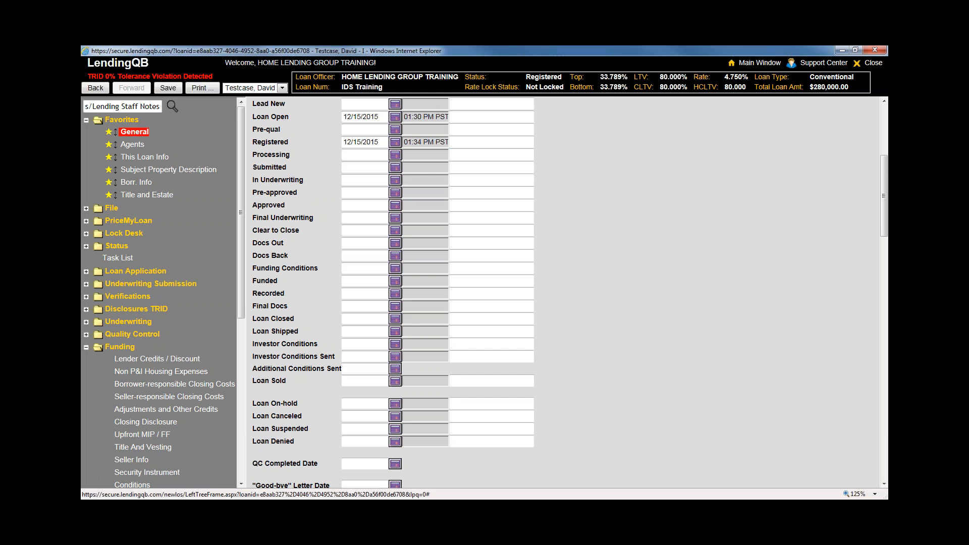
Briefly expand and collapse the Quality Control and Disclosures TRID folders
scroll(153, 227, "down", 4)
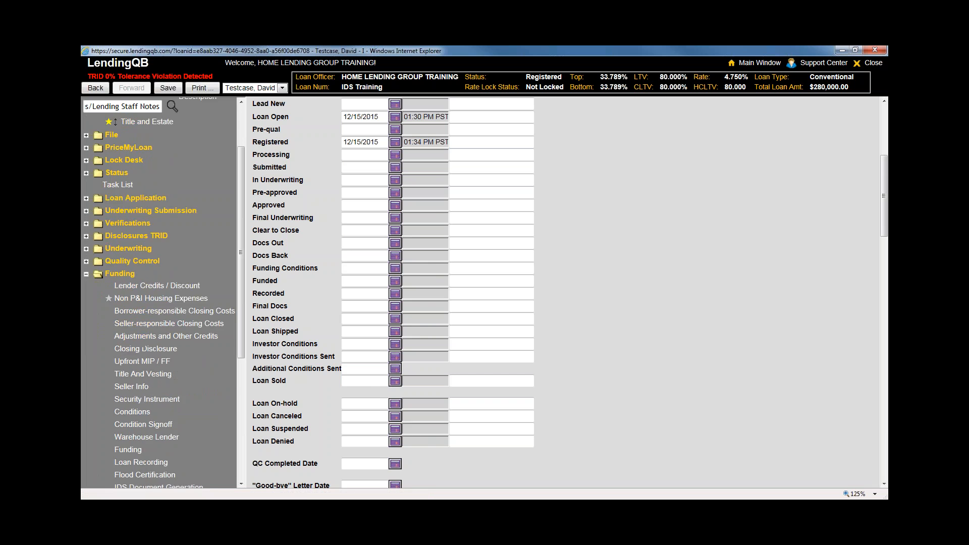
left_click(132, 158)
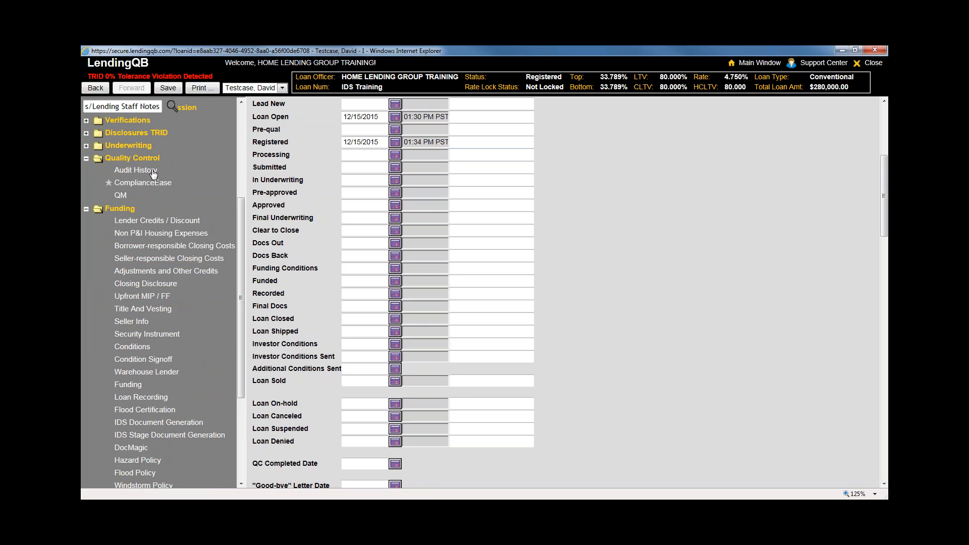
left_click(86, 158)
left_click(87, 132)
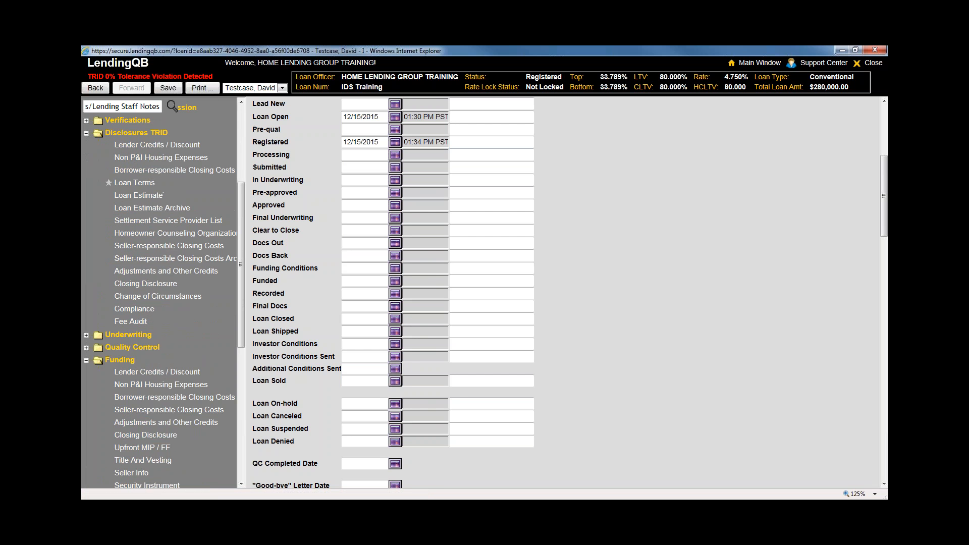
left_click(86, 133)
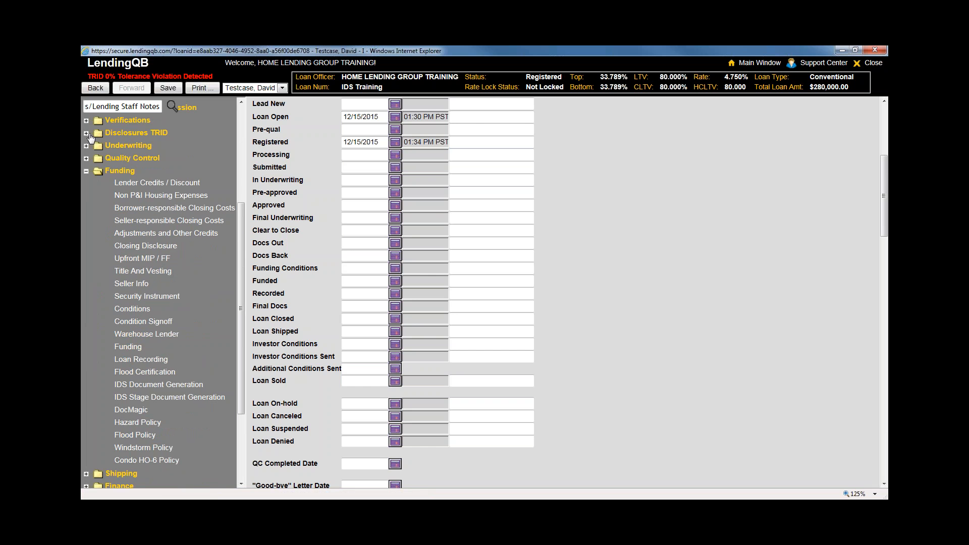
scroll(90, 138, "up", 5)
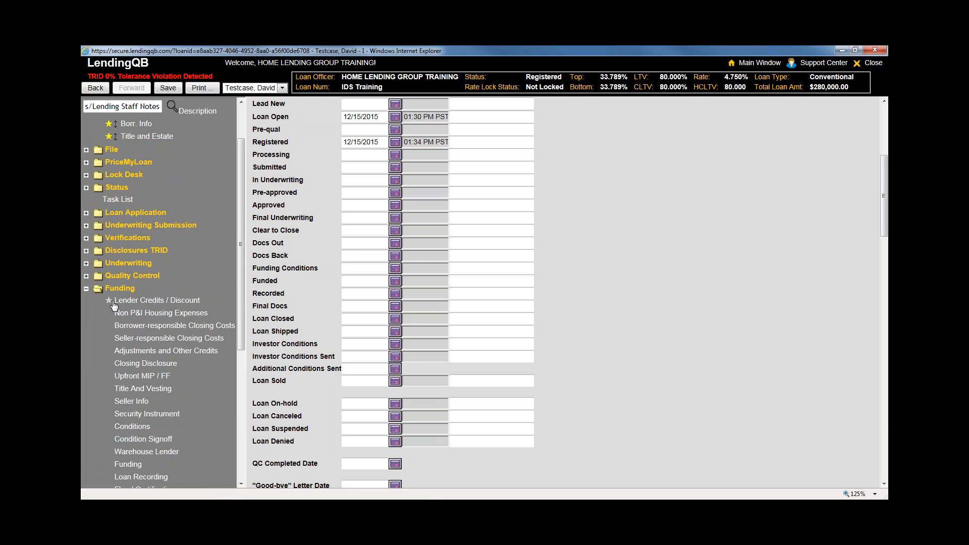
Add Lender Credits / Discount to Favorites, then open Title and Estate, choosing Yes to save
left_click(109, 302)
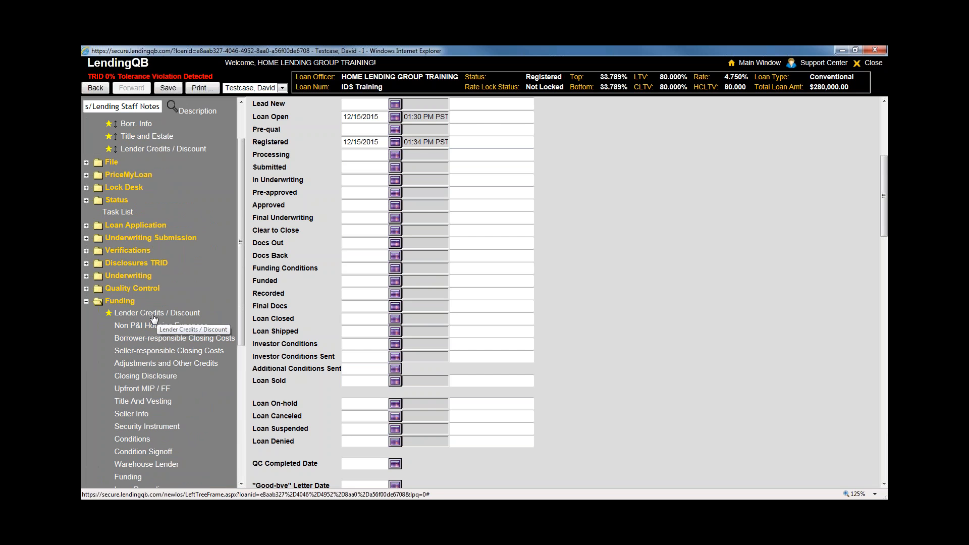
scroll(241, 301, "up", 2)
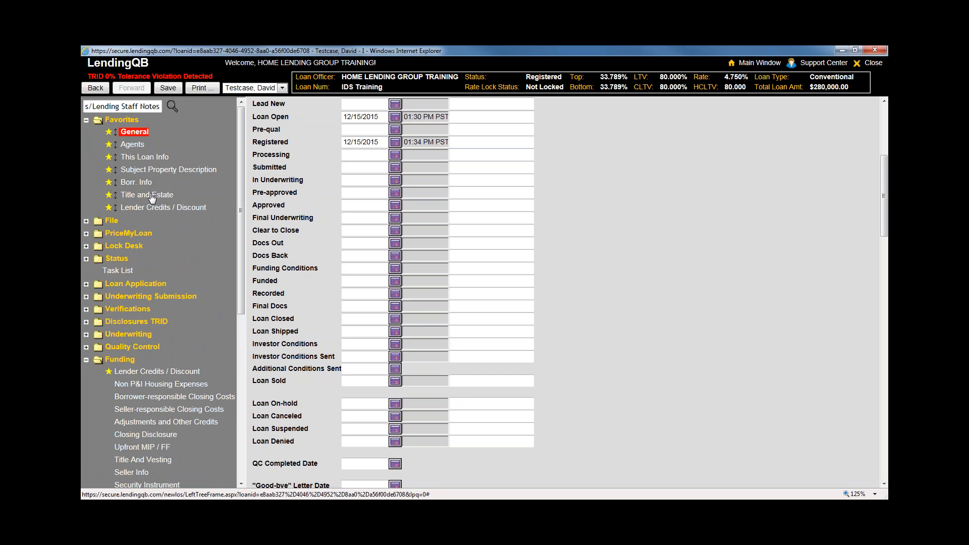
mouse_move(152, 197)
left_mouse_down()
mouse_move(151, 178)
mouse_move(152, 199)
left_mouse_up()
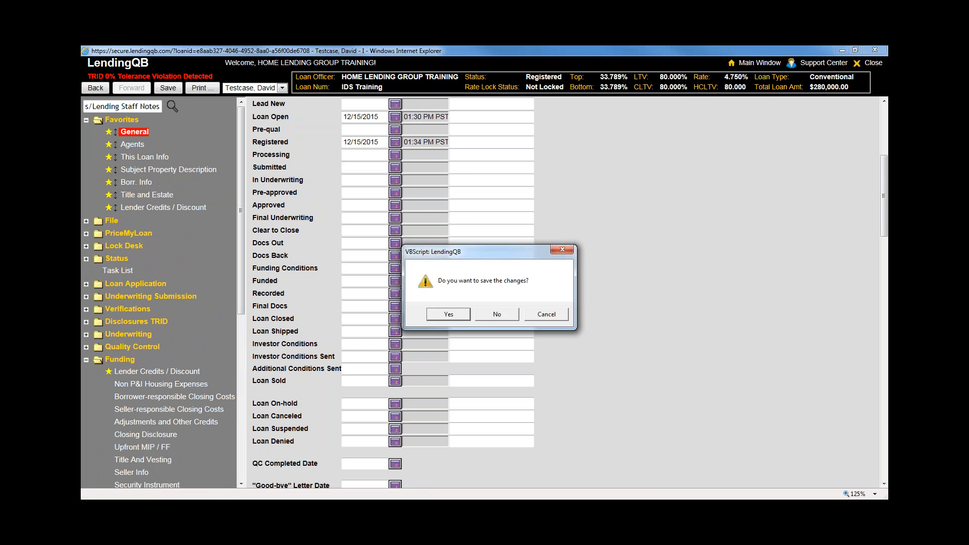
left_click(449, 314)
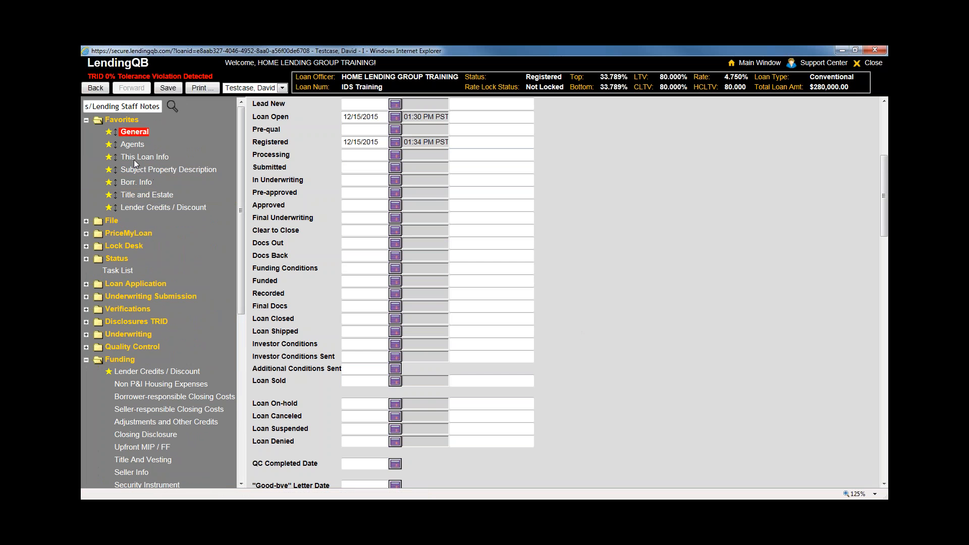
Remove Lender Credits / Discount from Favorites, collapse Funding and expand Status
left_click(108, 207)
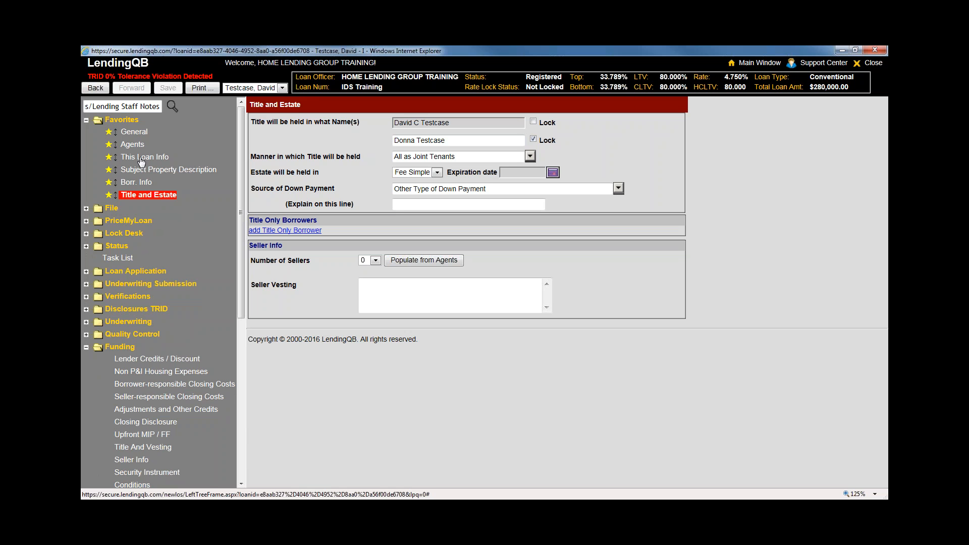
left_click(86, 347)
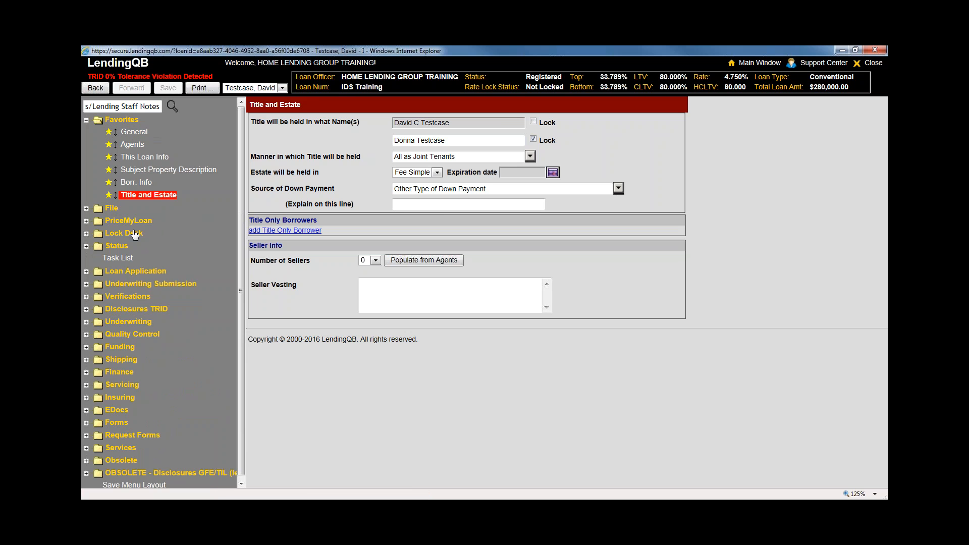
left_click(124, 247)
Open Status > General, then Loan Application > This Loan Info, collapsing both folders
left_click(128, 259)
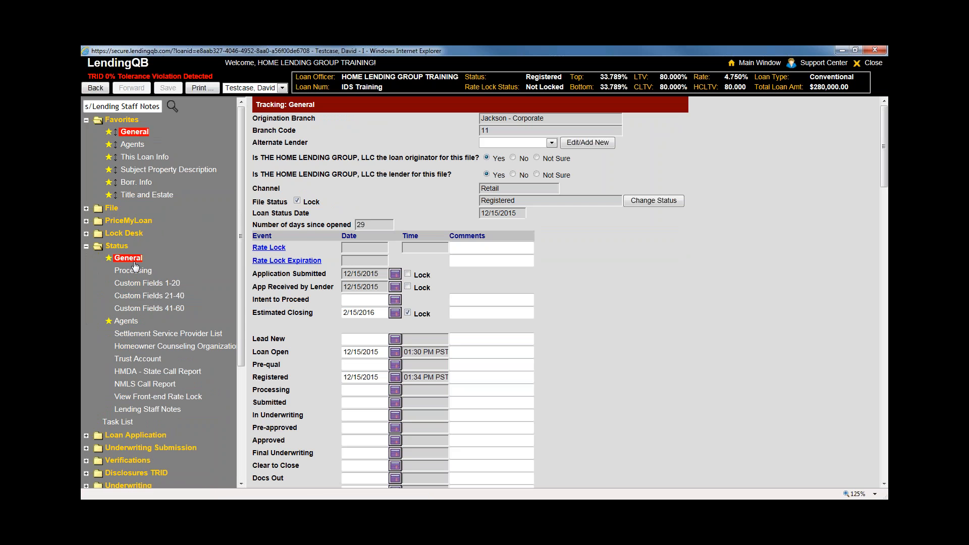
left_click(126, 247)
left_click(129, 271)
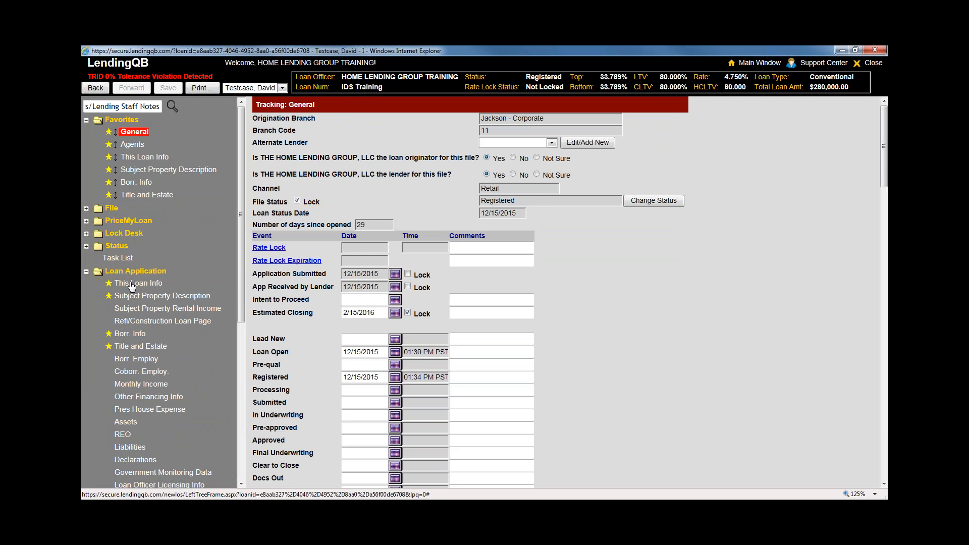
left_click(125, 282)
left_click(124, 271)
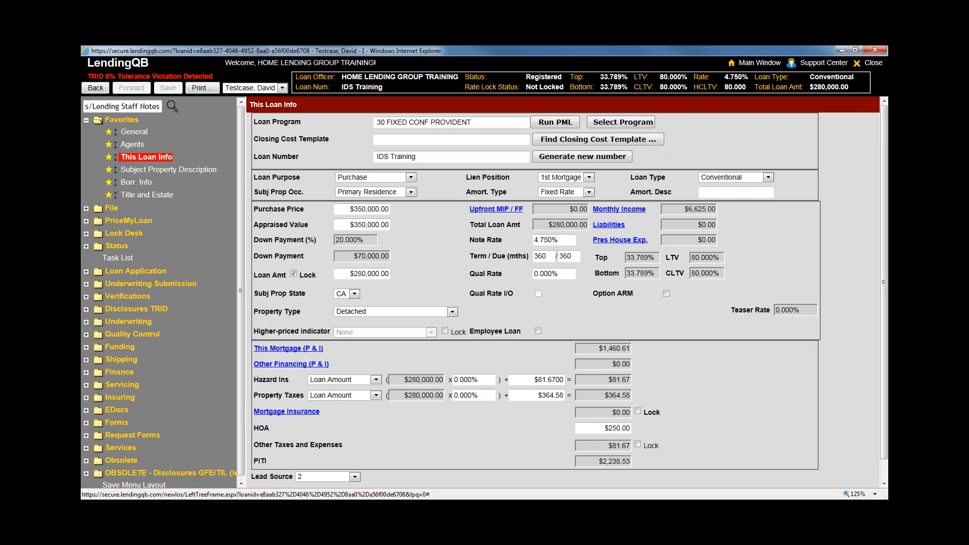
Open the General tracking page from Favorites and expand the Status navigation section
left_click(147, 135)
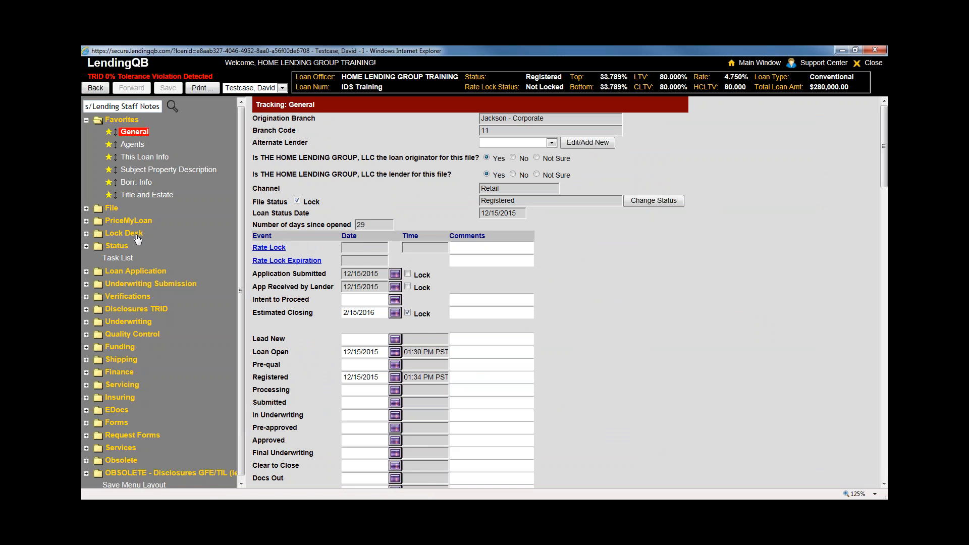
left_click(87, 248)
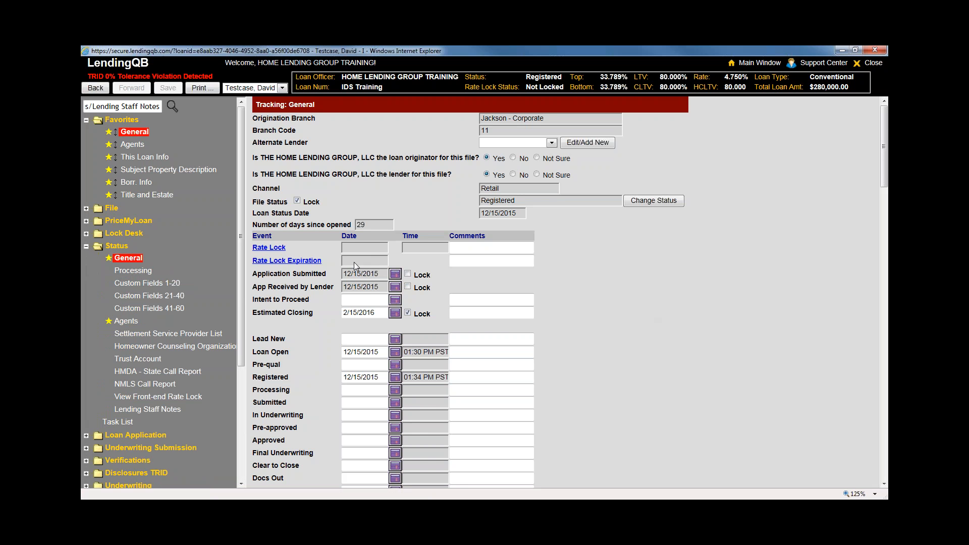
scroll(354, 264, "down", 2)
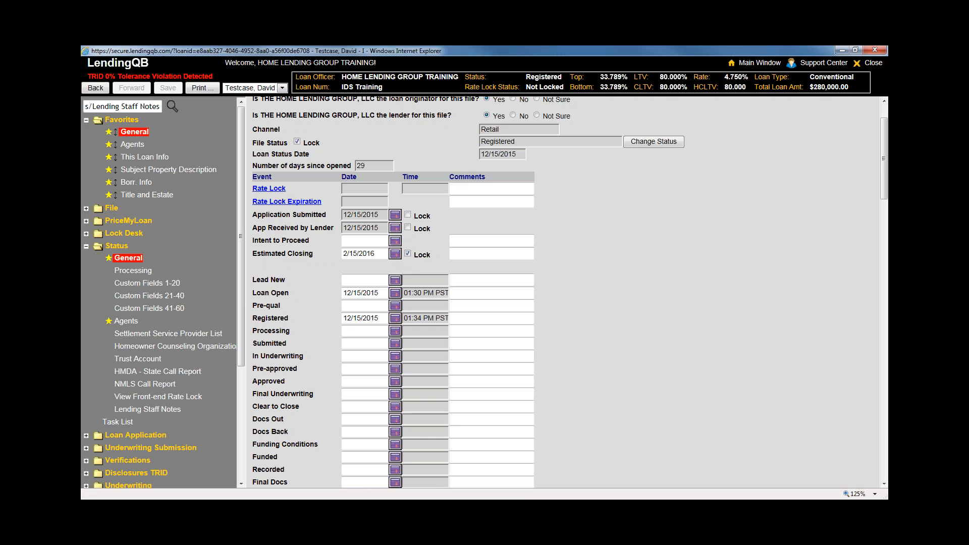
Keep the Estimated Closing lock on and set the date to 2/15/2016 via the calendar
left_click(408, 253)
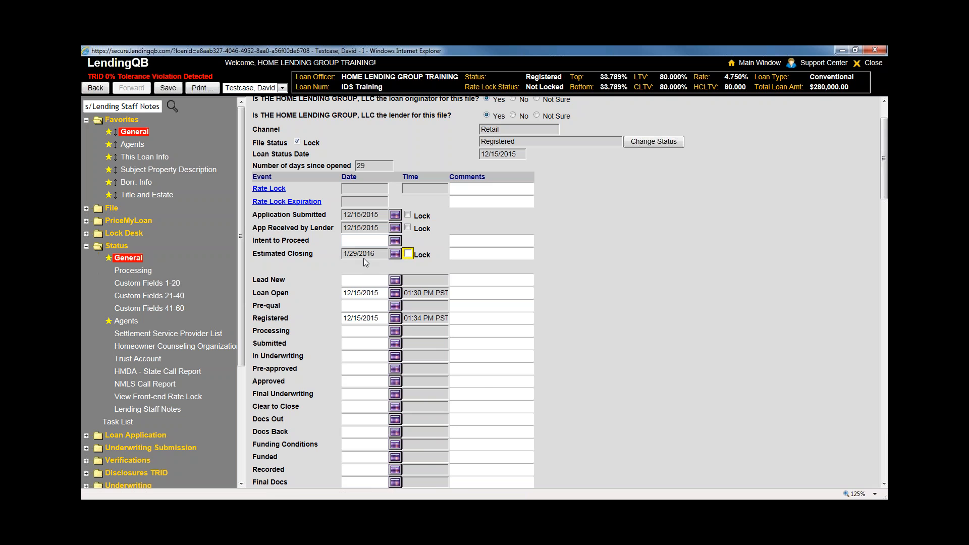
left_click(408, 255)
left_click(395, 254)
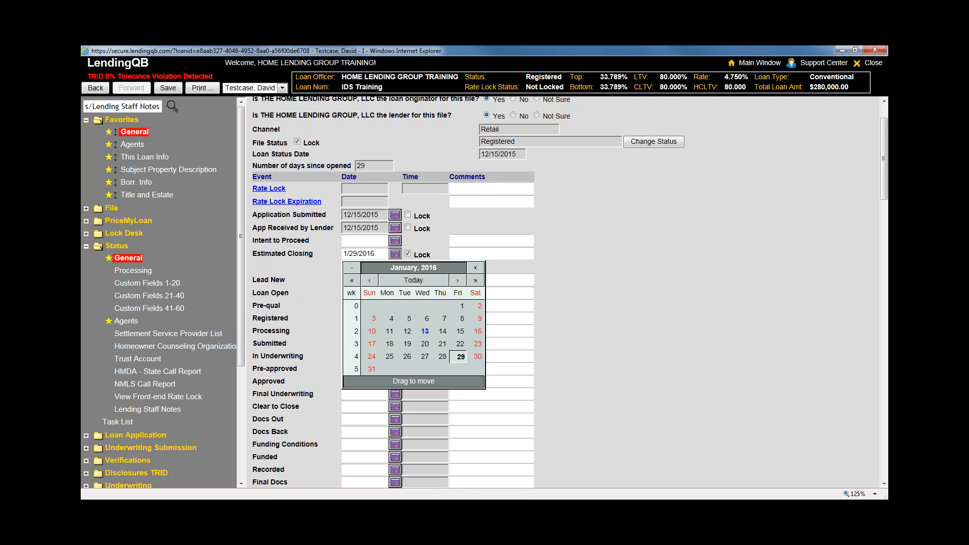
left_click(458, 280)
left_click(388, 331)
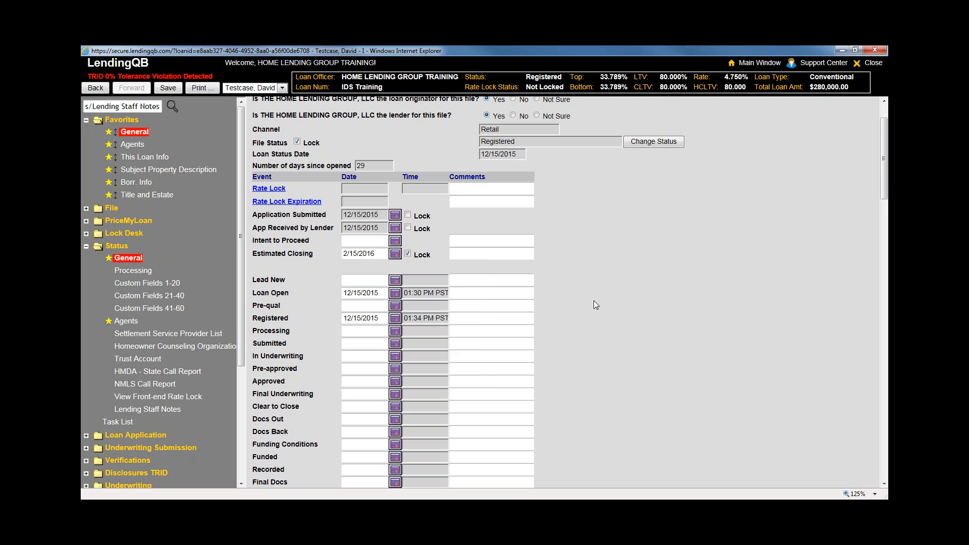
Step through the Processing, Submitted, In Underwriting and Pre-approved date fields, then scroll down
scroll(633, 335, "down", 2)
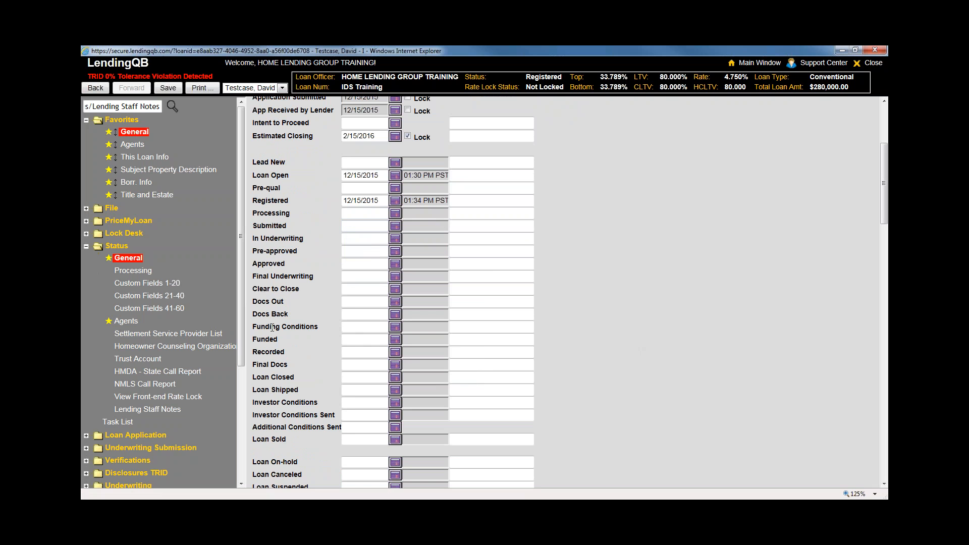
left_click(360, 213)
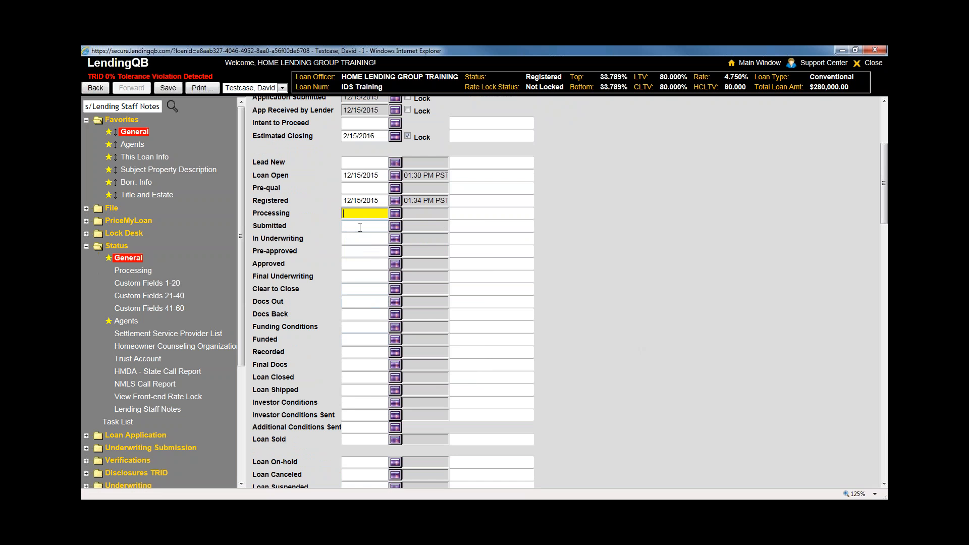
left_click(360, 226)
left_click(357, 240)
left_click(356, 252)
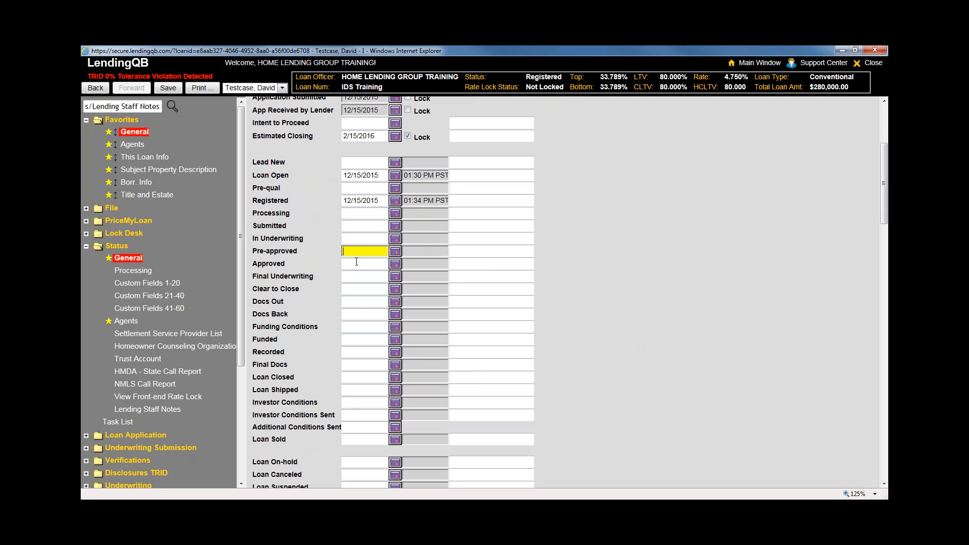
scroll(357, 262, "down", 1)
scroll(347, 305, "up", 1)
left_click(662, 351)
scroll(662, 350, "down", 6)
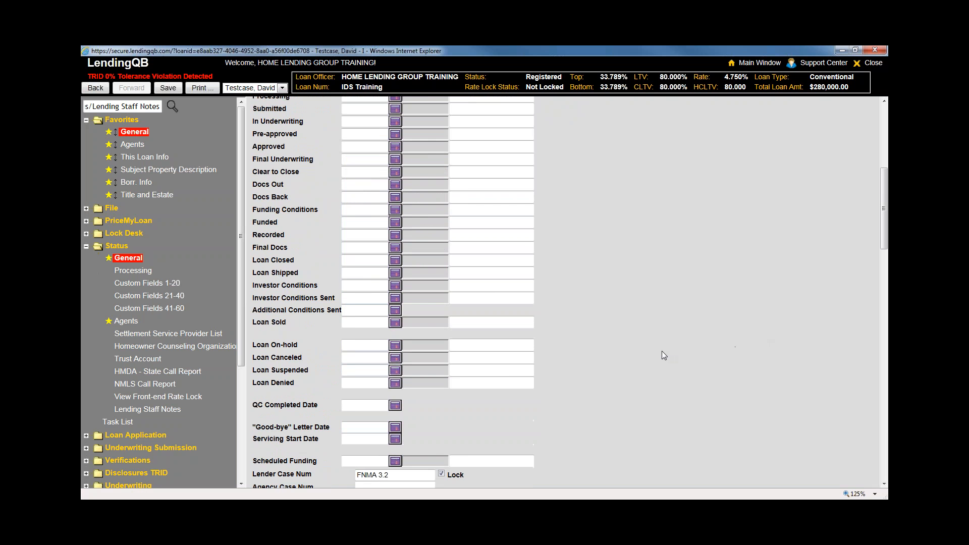
scroll(661, 350, "down", 3)
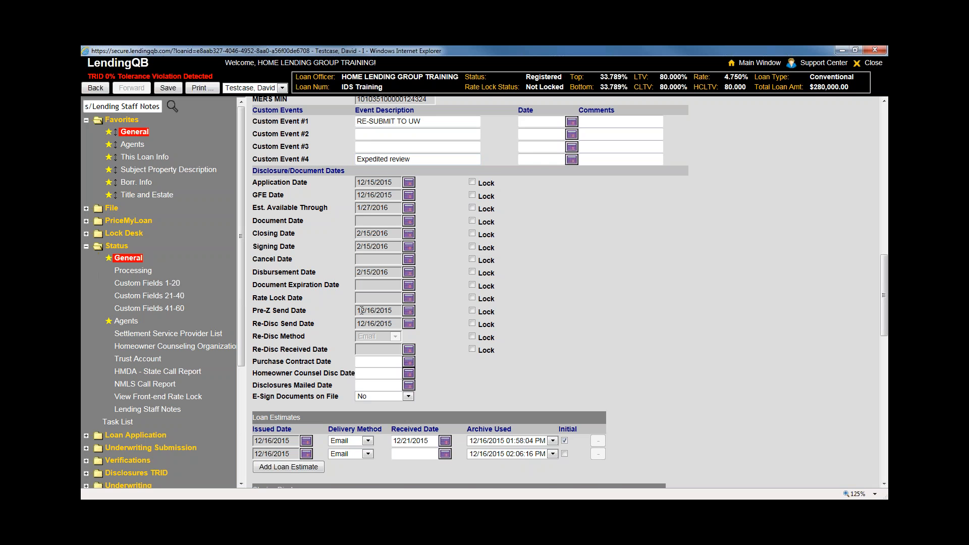
scroll(474, 310, "down", 1)
scroll(588, 310, "up", 1)
left_click(472, 221)
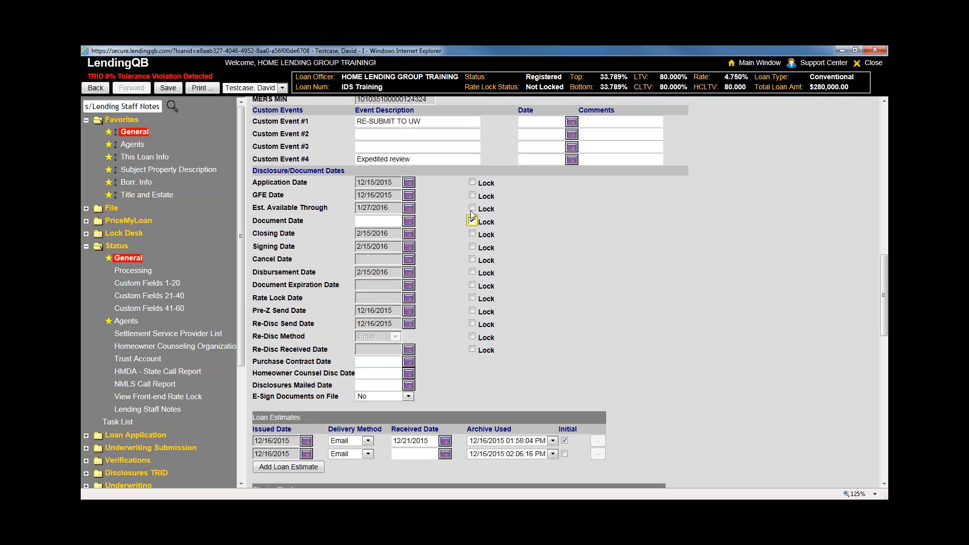
left_click(380, 220)
left_click(472, 220)
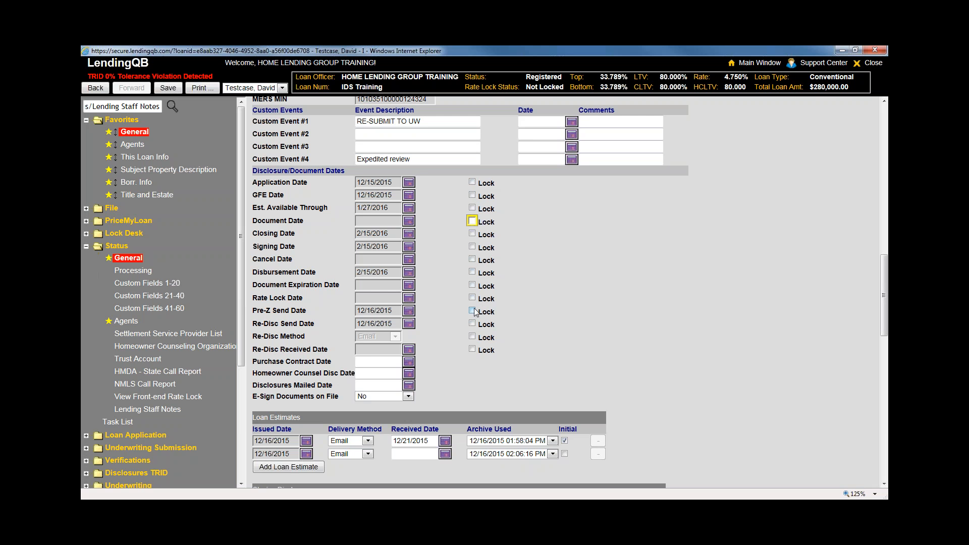
left_click(373, 195)
scroll(626, 324, "down", 5)
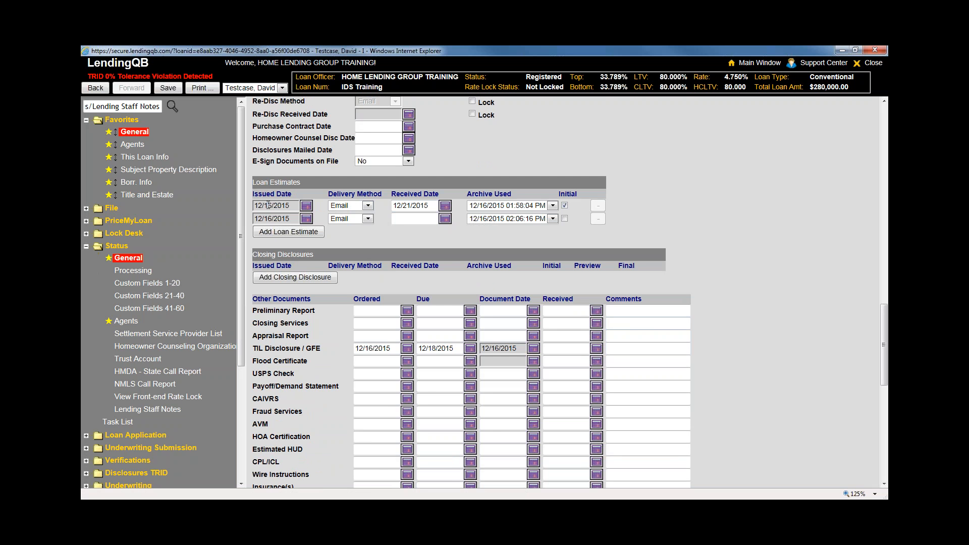
Keep Email delivery and the Initial mark on the first Loan Estimate, and add a Closing Disclosure row
left_click(367, 207)
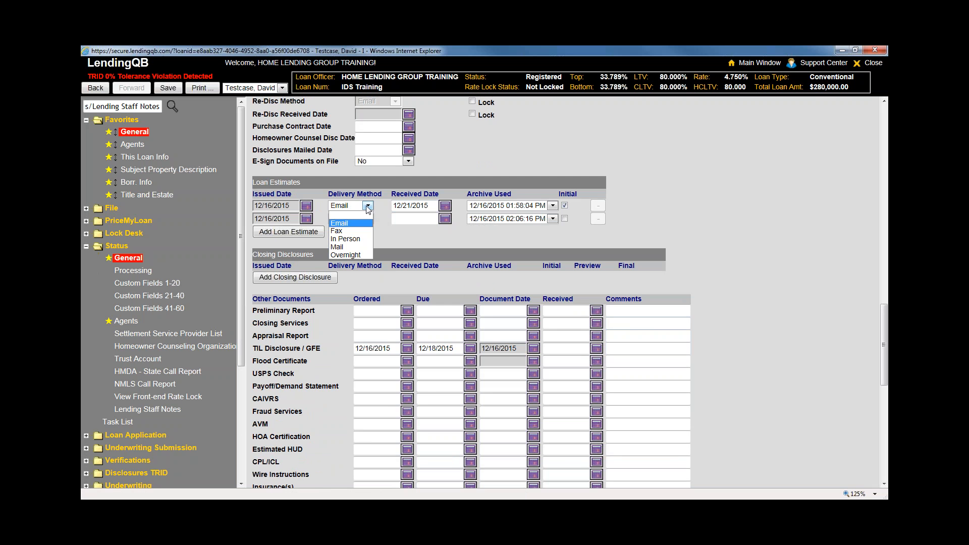
left_click(354, 222)
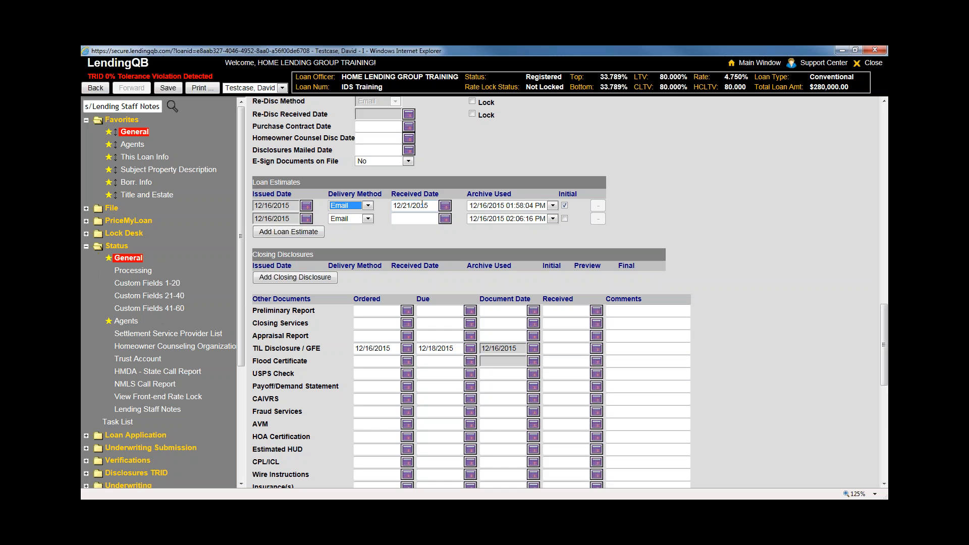
key("Tab")
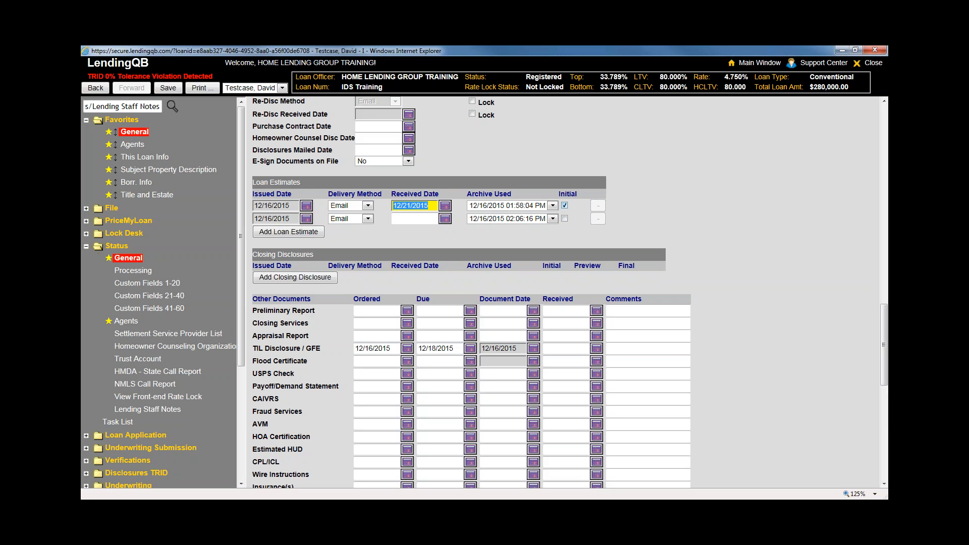
left_click(565, 205)
left_click(321, 279)
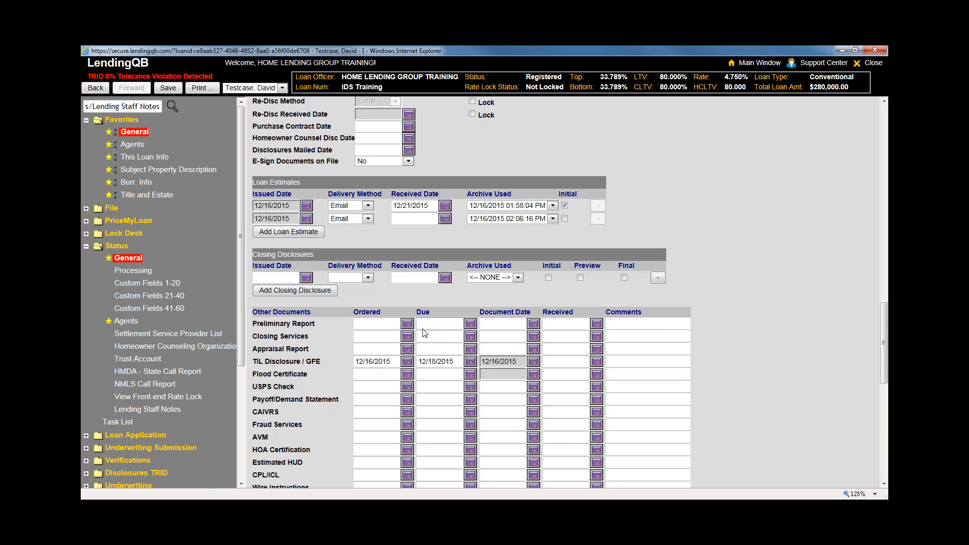
left_click(134, 324)
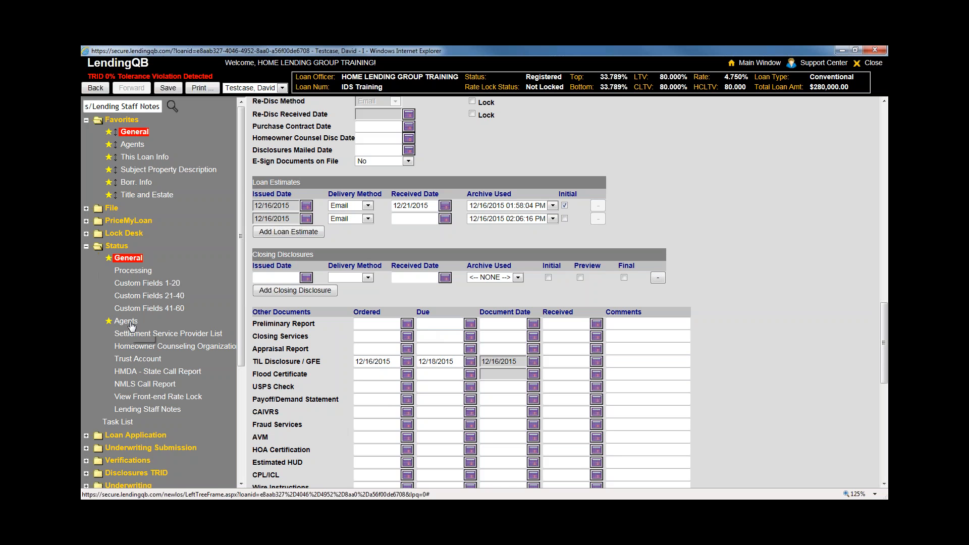
Discard the tracking edits to reach the Agents page and select the Internal Assignment heading
left_click(488, 316)
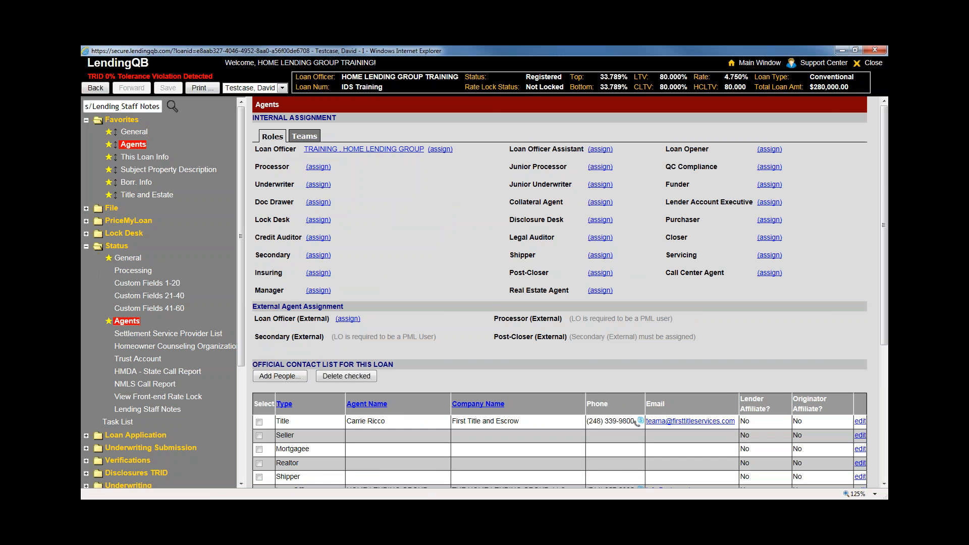
left_click_drag(886, 179, 886, 201)
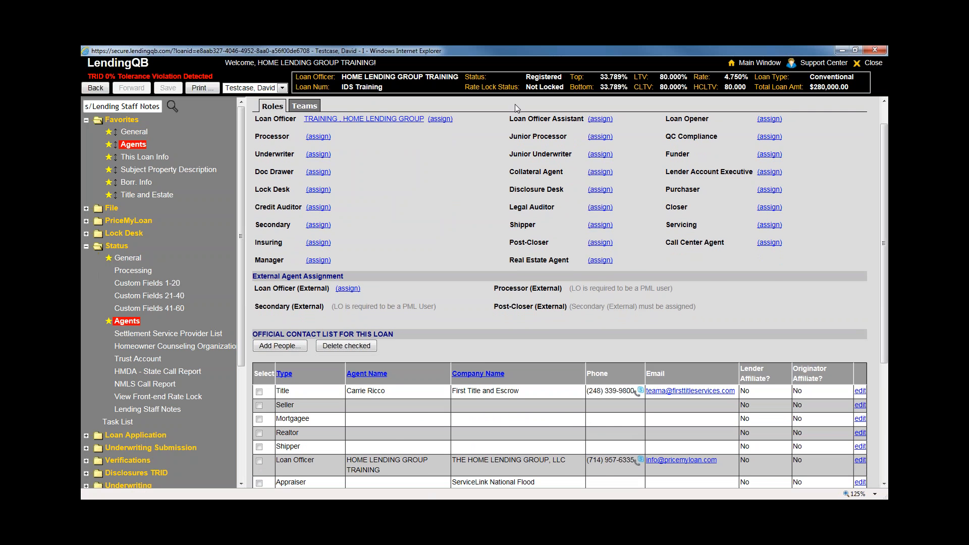
scroll(356, 302, "up", 1)
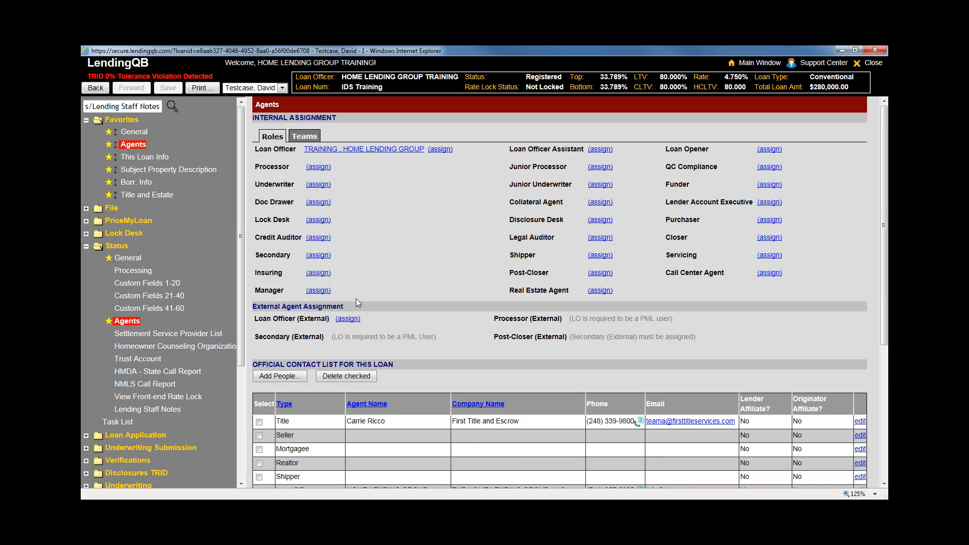
triple_click(273, 119)
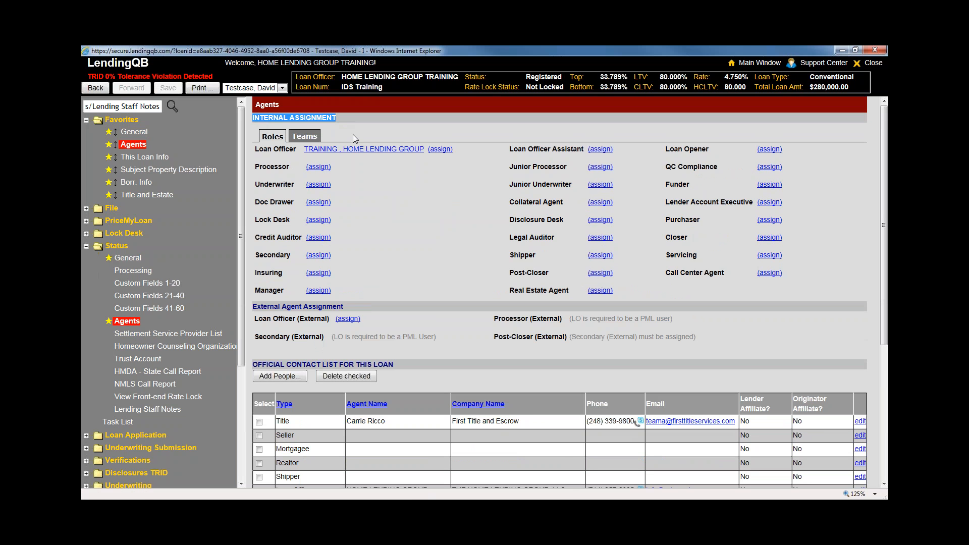
left_click(767, 237)
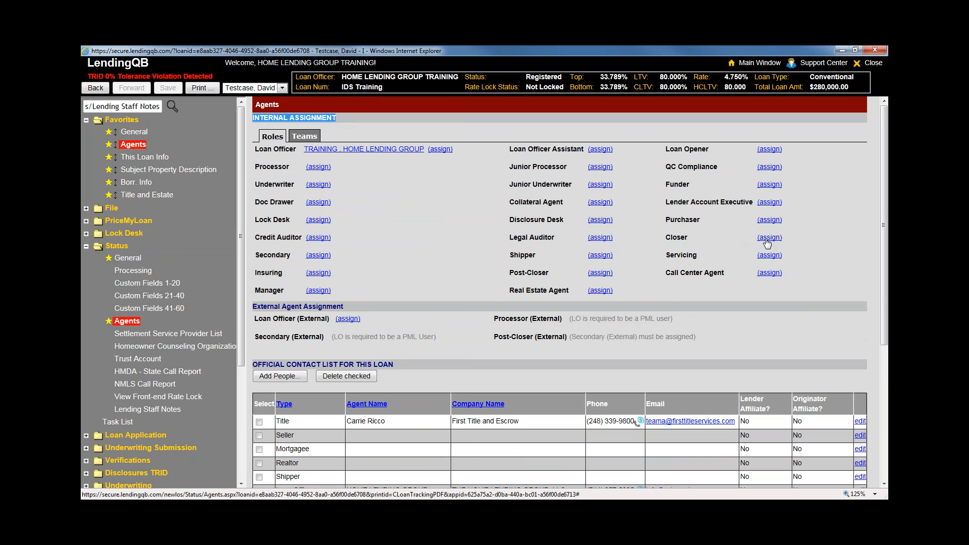
scroll(135, 311, "down", 2)
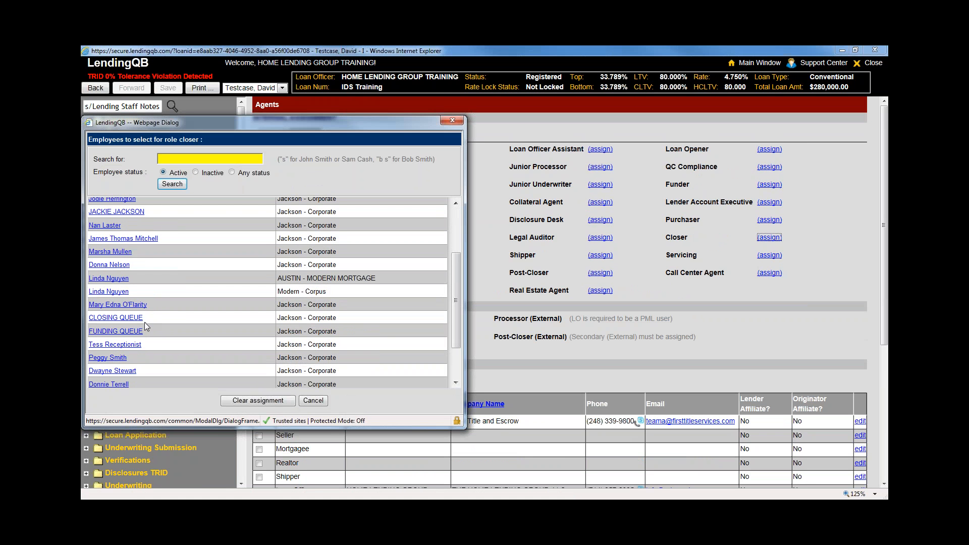
left_click(459, 120)
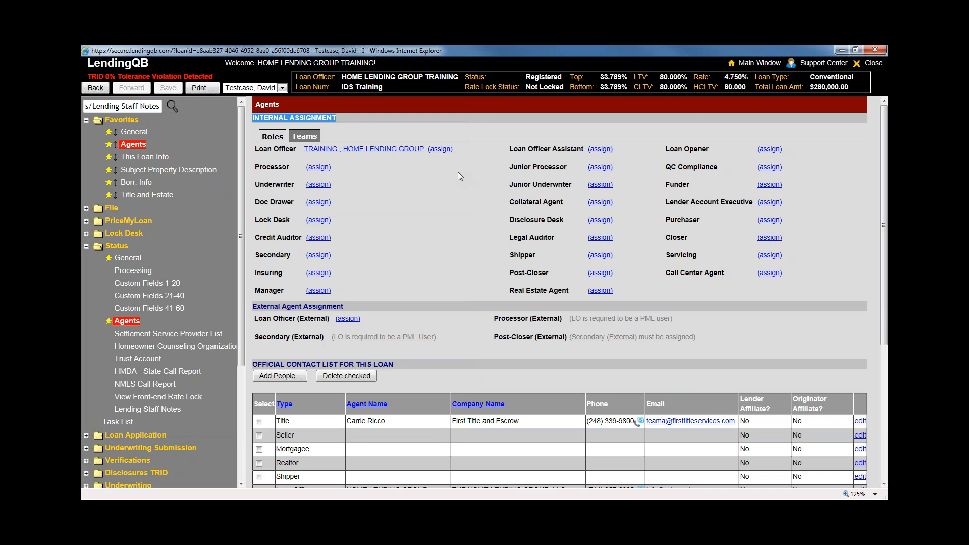
scroll(458, 172, "down", 1)
scroll(640, 346, "up", 1)
Scroll to the Official Contact List and start a new contact with Add People
scroll(466, 256, "down", 4)
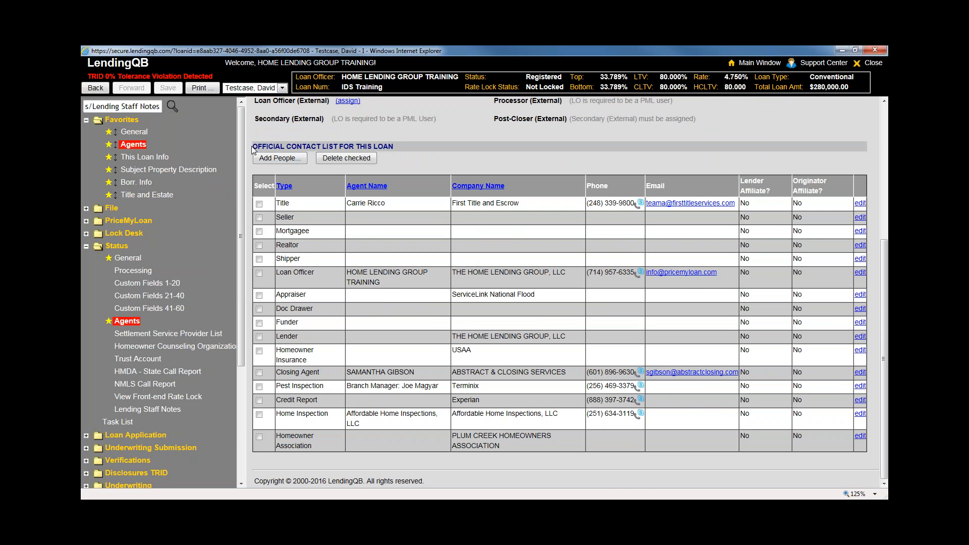
left_click_drag(254, 147, 331, 153)
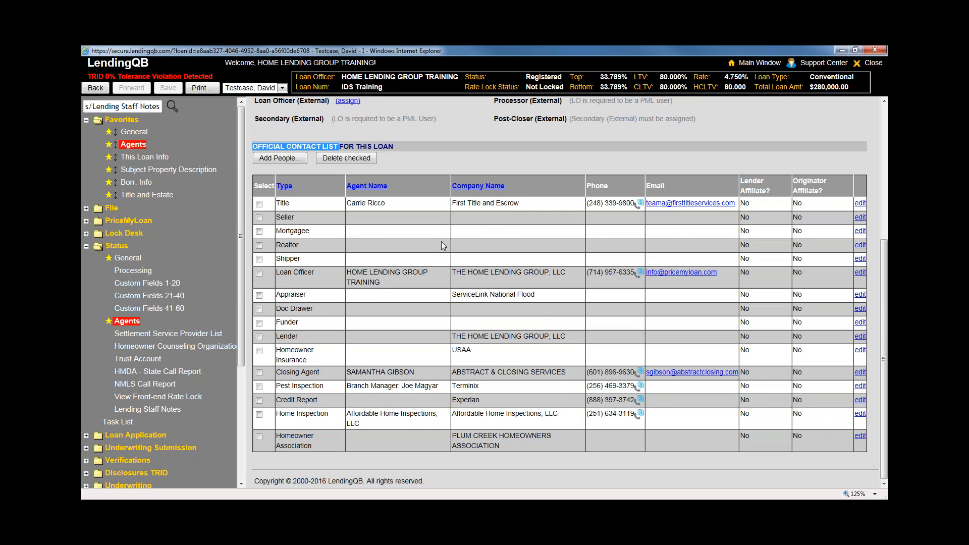
left_click(294, 158)
Set Contact Type to Homeowner Insurance and browse the Contact Entries picker without choosing anyone
left_click(497, 173)
left_click_drag(497, 218, 497, 256)
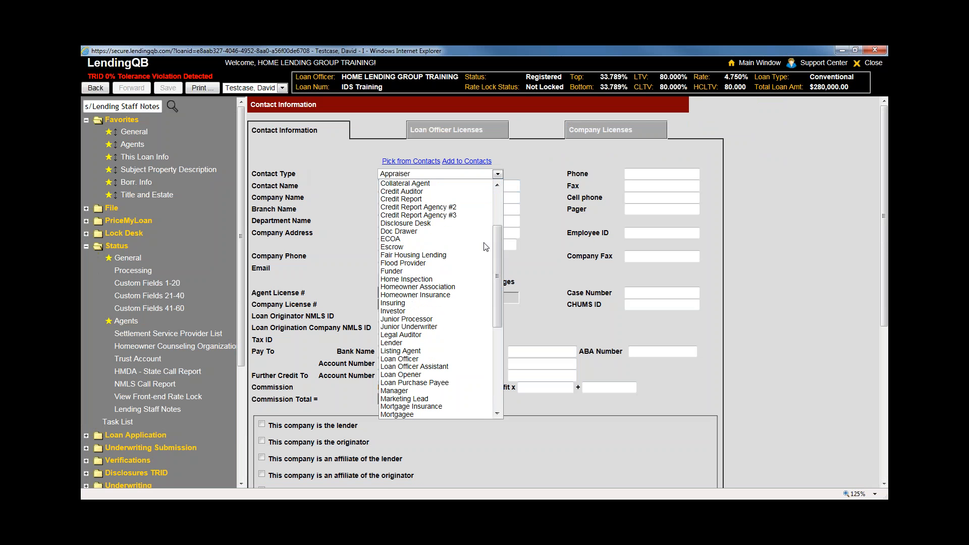
left_click(405, 297)
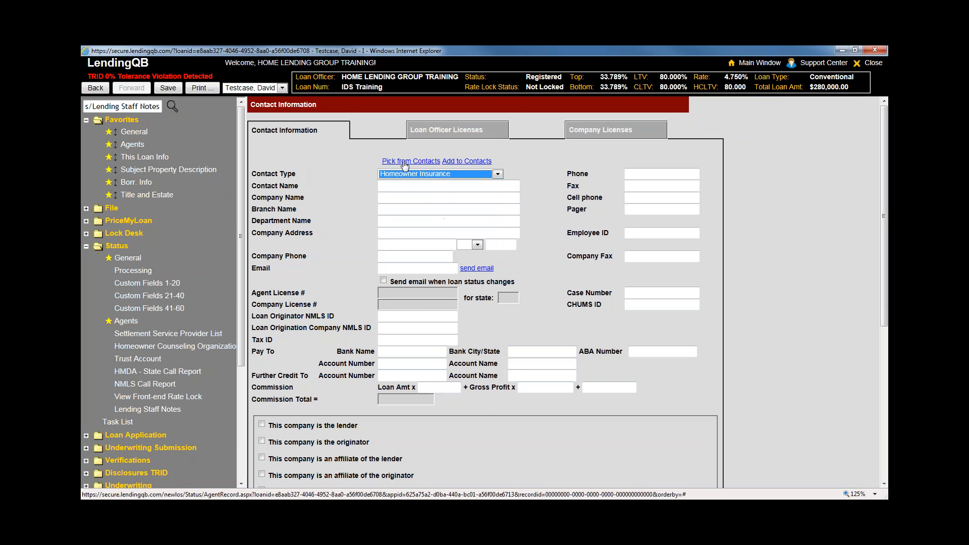
left_click(405, 163)
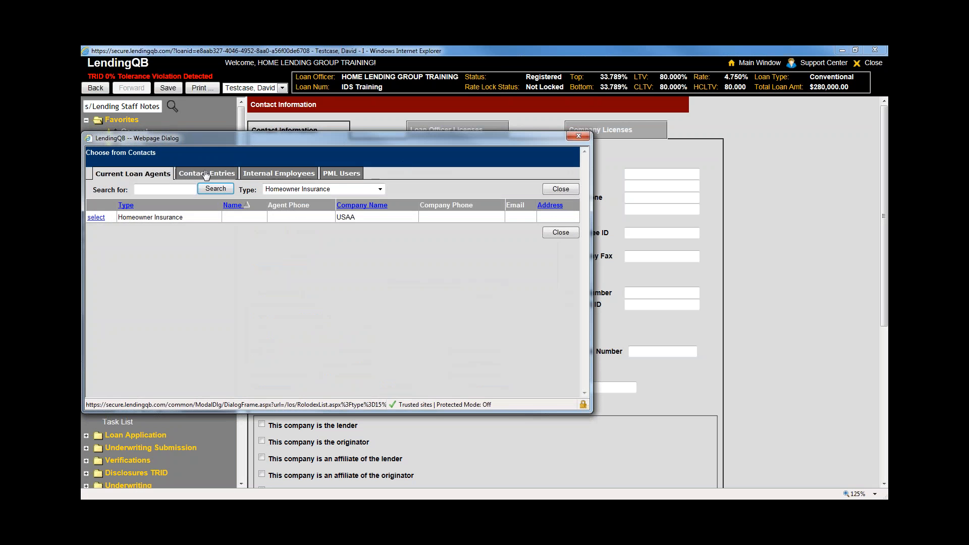
left_click(206, 175)
left_click_drag(274, 144, 311, 145)
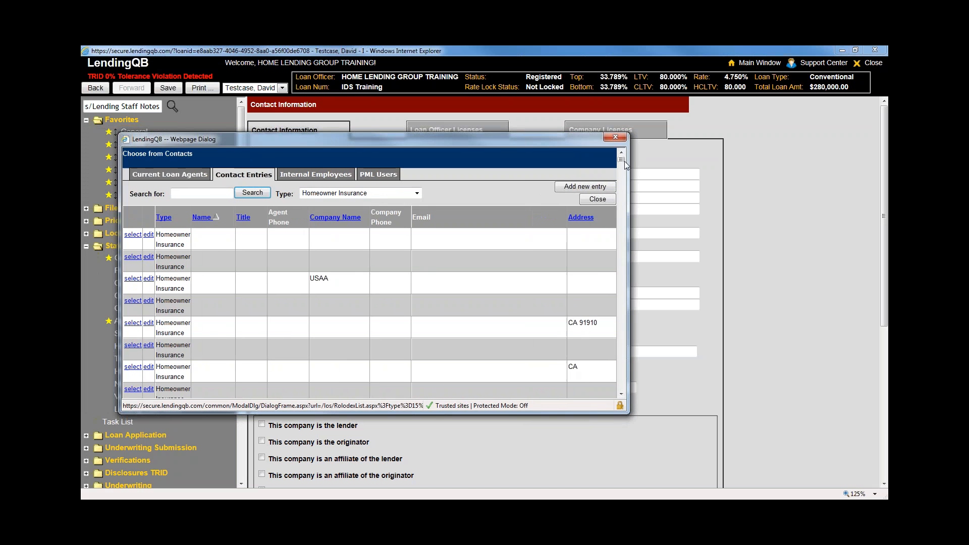
left_click_drag(624, 165, 624, 199)
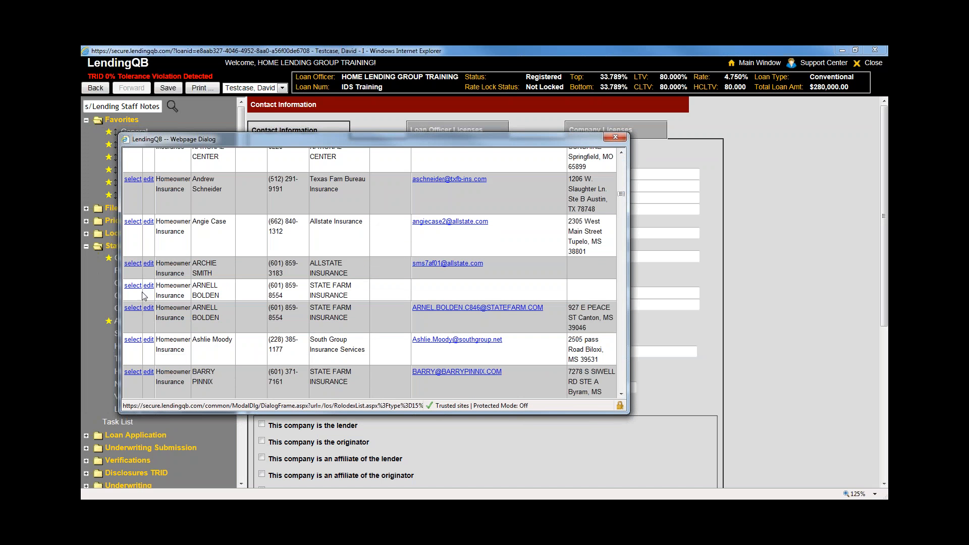
left_click(619, 136)
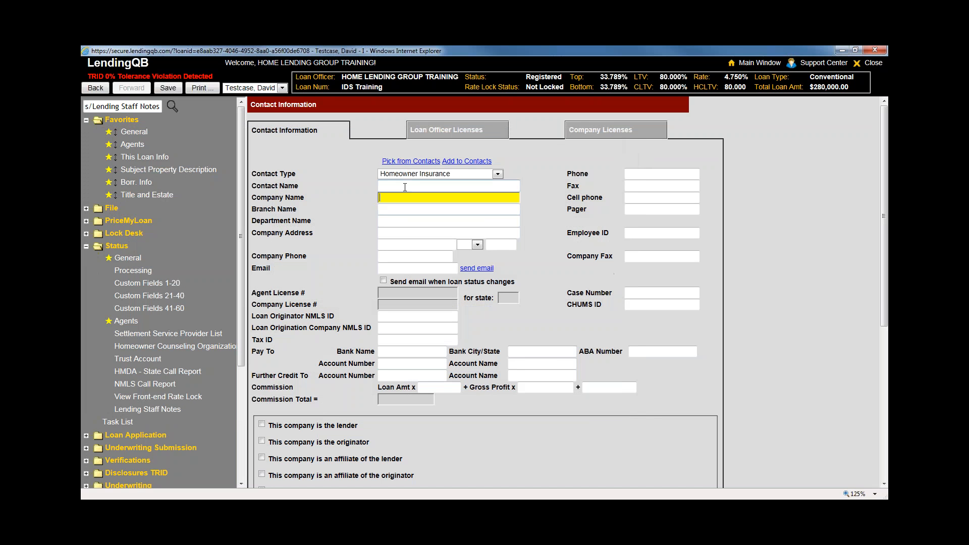
Move through the company address, phone and pager fields, then leave the form for the Agents page
left_click(448, 232)
left_click(651, 177)
left_click(651, 209)
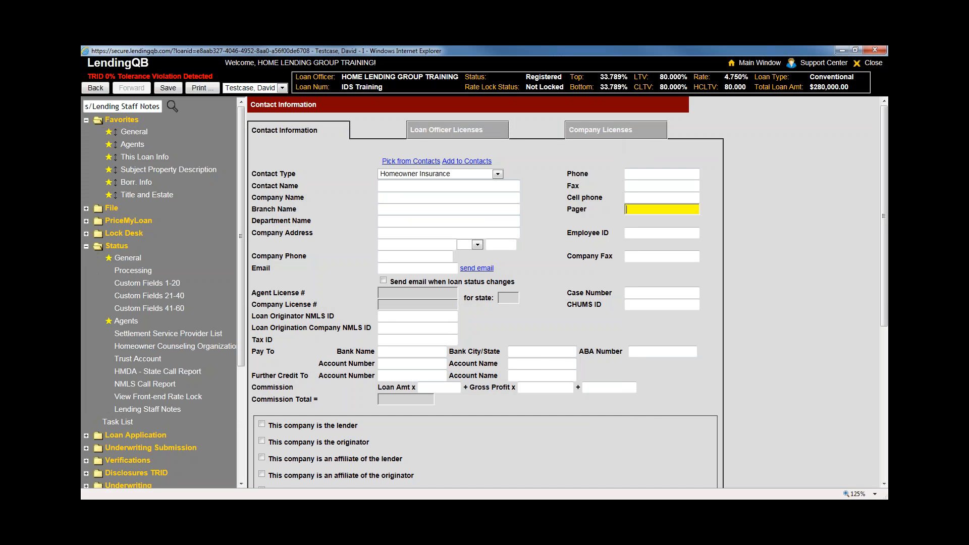
left_click(126, 321)
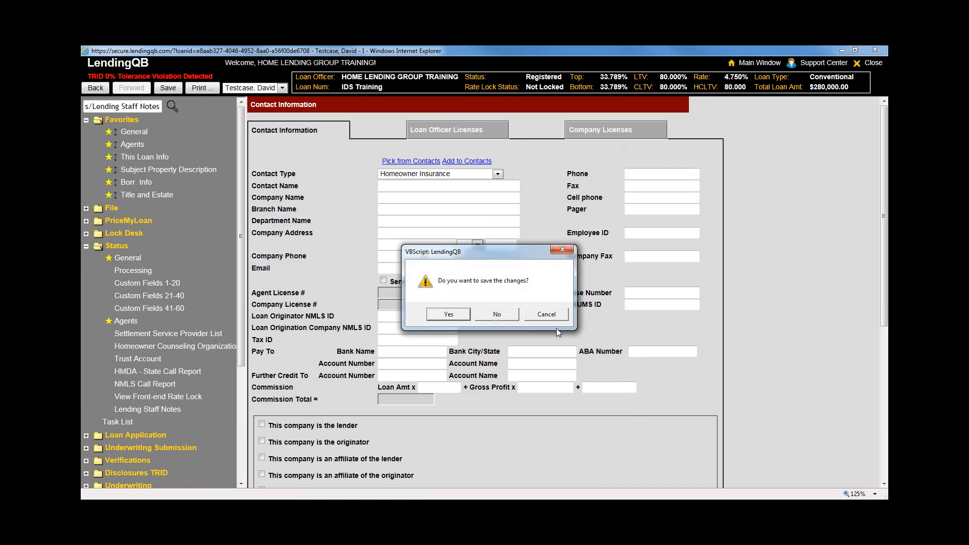
left_click(497, 313)
Open the USAA Homeowner Insurance contact record, then return to the Agents contact list
scroll(622, 360, "down", 5)
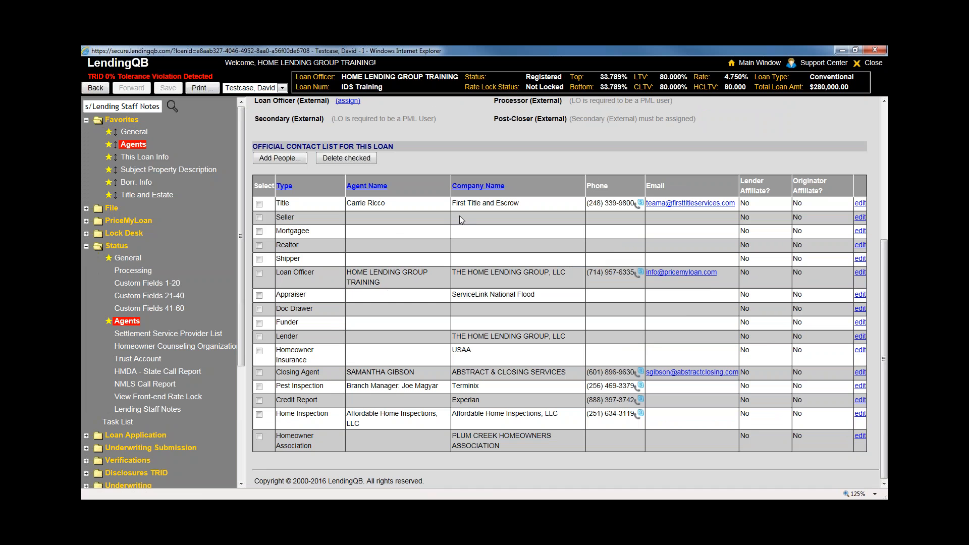
left_click(859, 351)
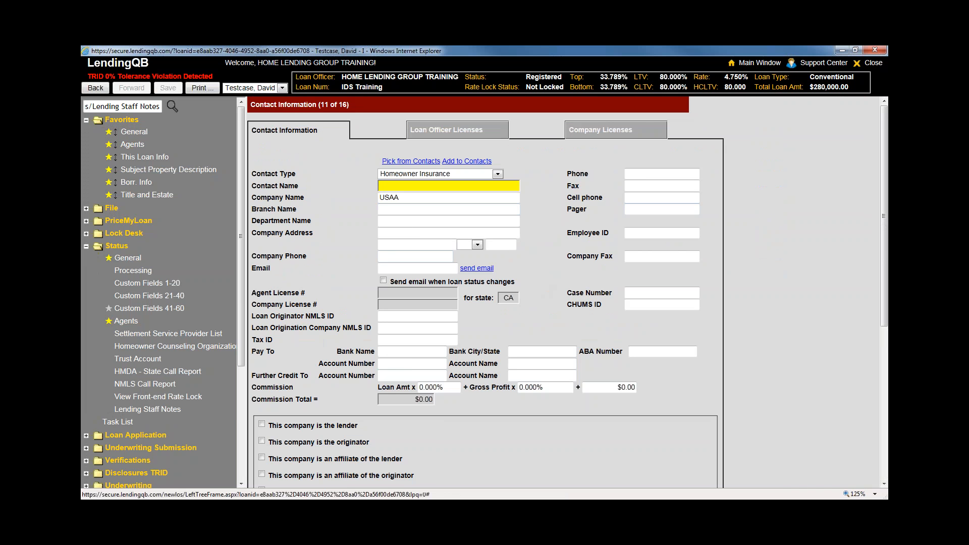
left_click(130, 320)
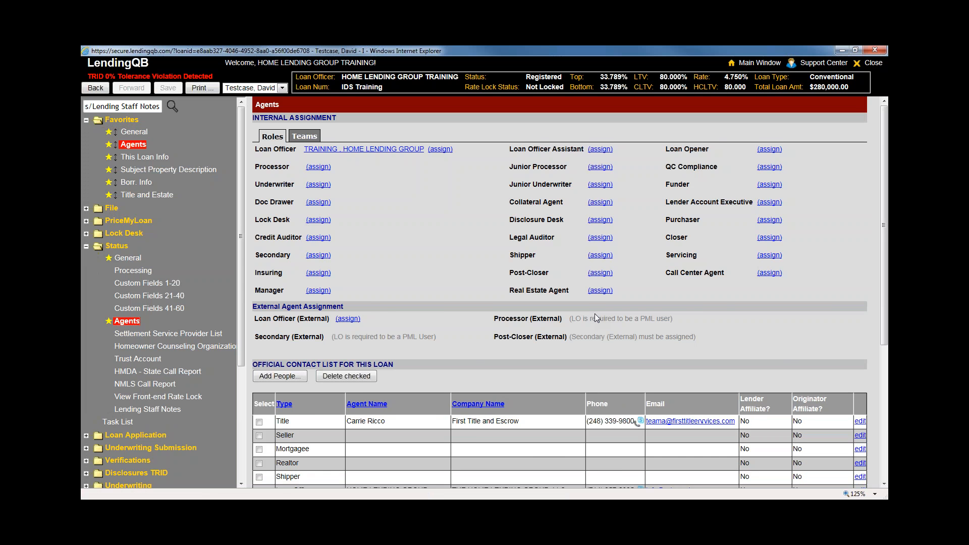
scroll(588, 317, "down", 4)
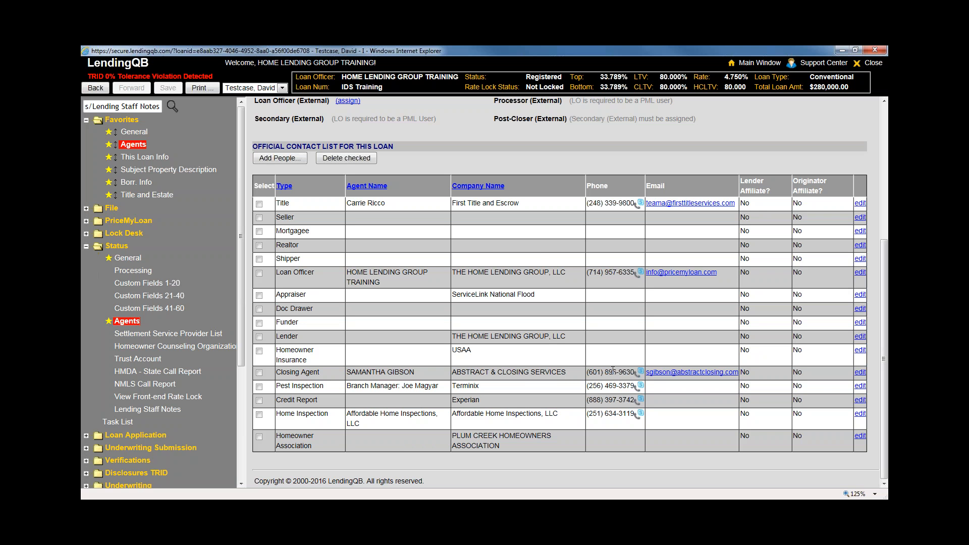
Collapse Status, expand Loan Application, and open This Loan Info
left_click(117, 246)
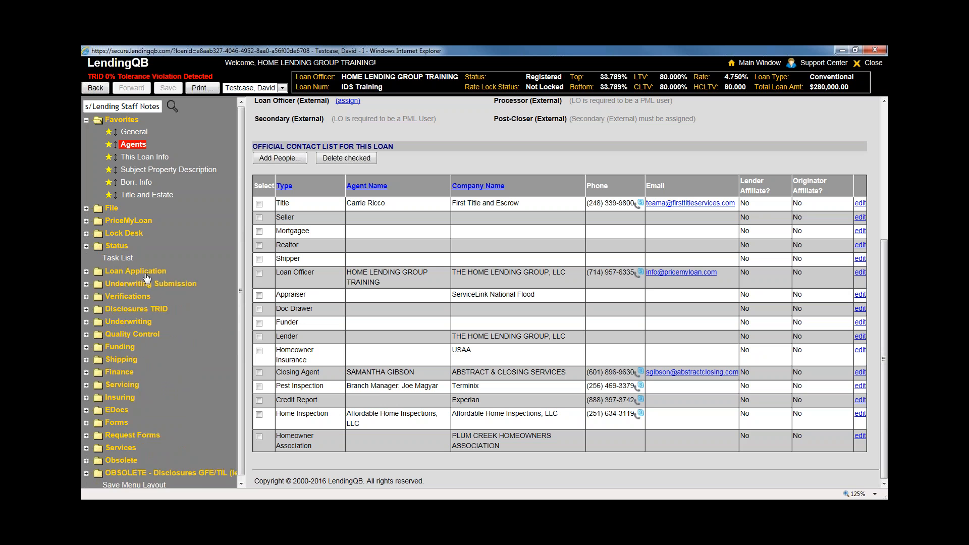
left_click(127, 270)
left_click_drag(243, 283, 242, 343)
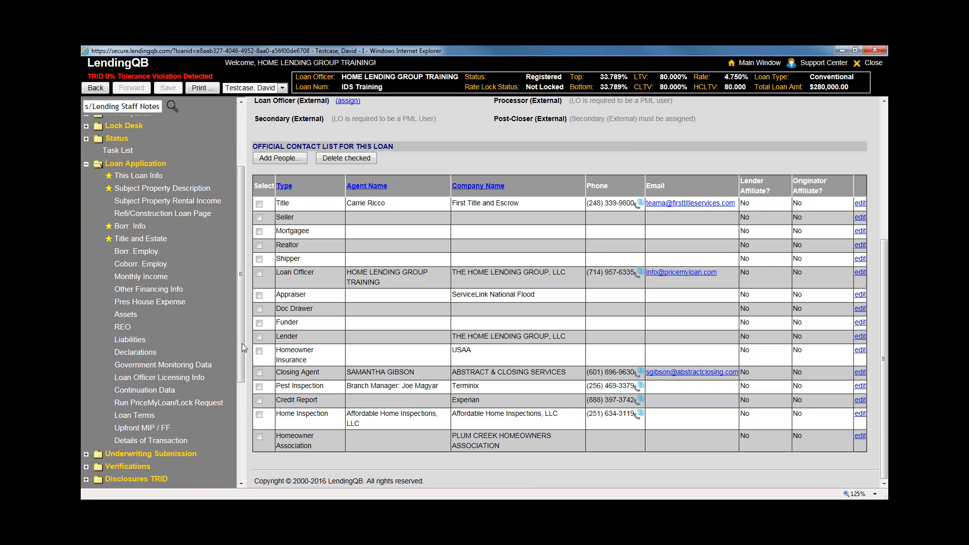
left_click(137, 176)
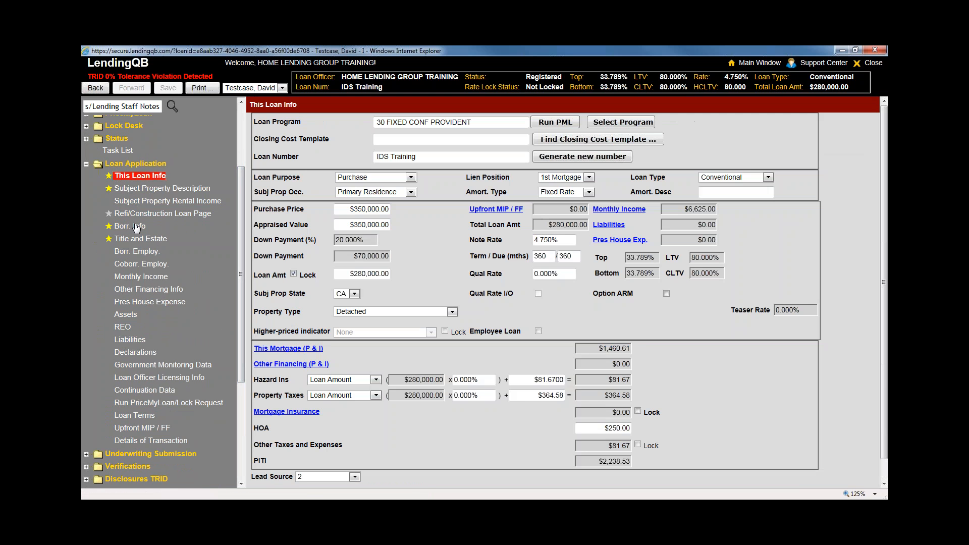
Step through Borr. Info, Title and Estate, Borr. Employ. and Coborr. Employ., then return to This Loan Info
left_click(137, 227)
left_click(141, 239)
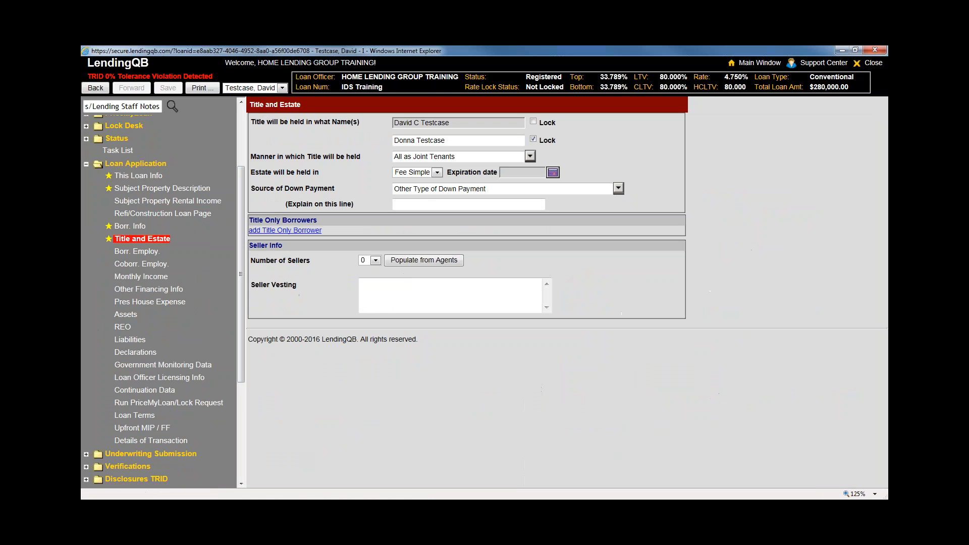
left_click(140, 253)
left_click(142, 263)
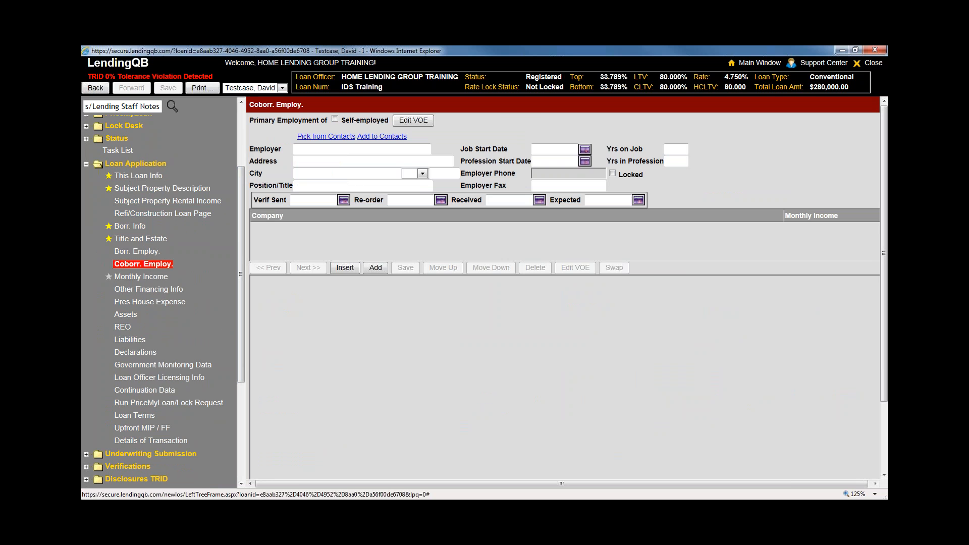
left_click(86, 164)
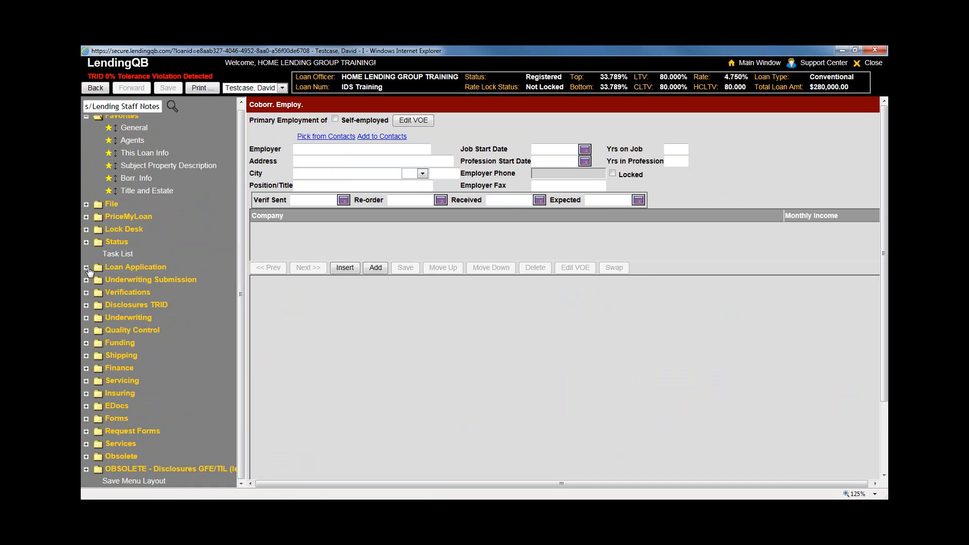
left_click(86, 268)
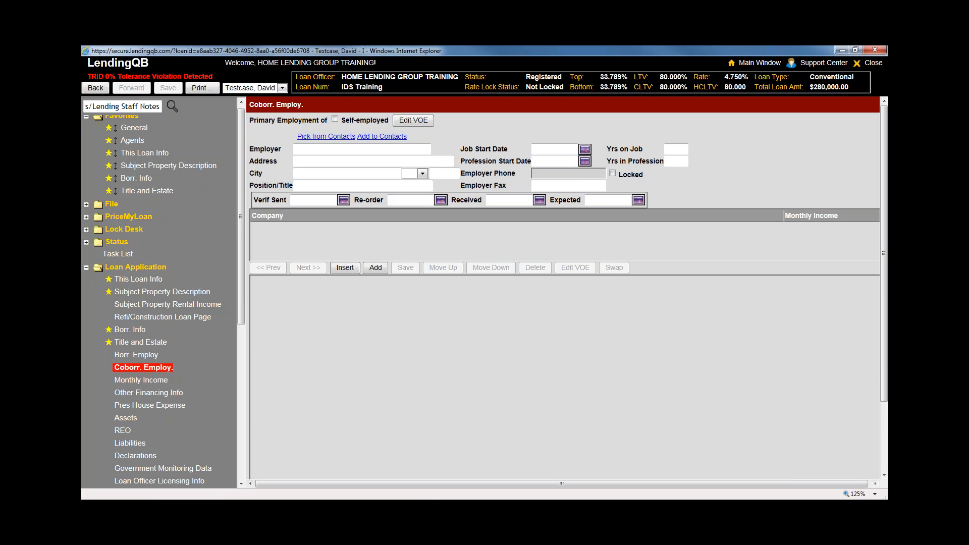
left_click(133, 283)
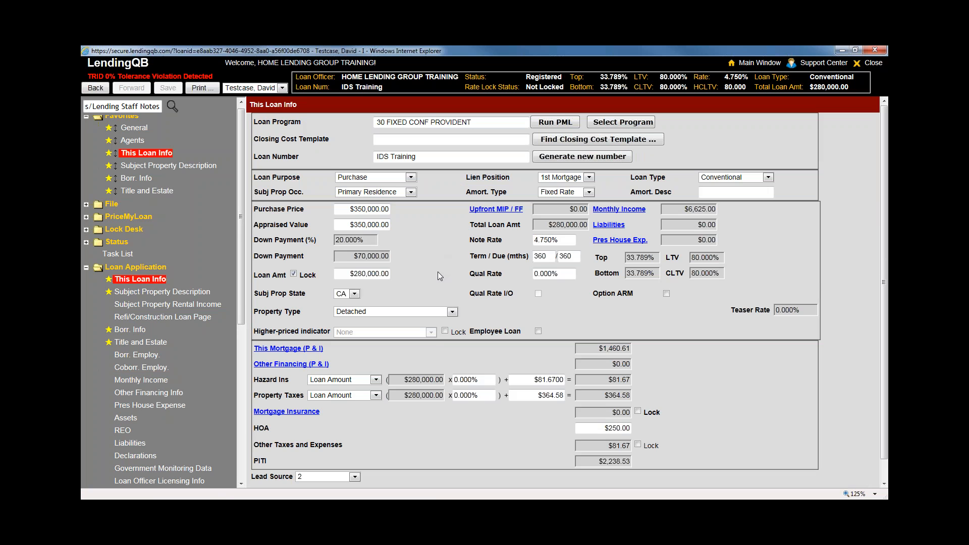
Keep the property type as Detached, then open Subject Property Description
scroll(437, 272, "down", 1)
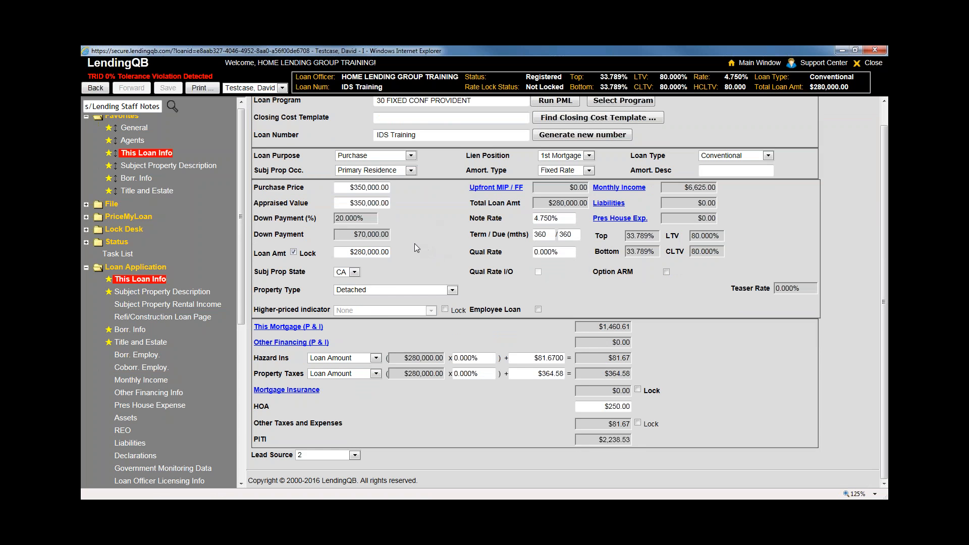
left_click(419, 291)
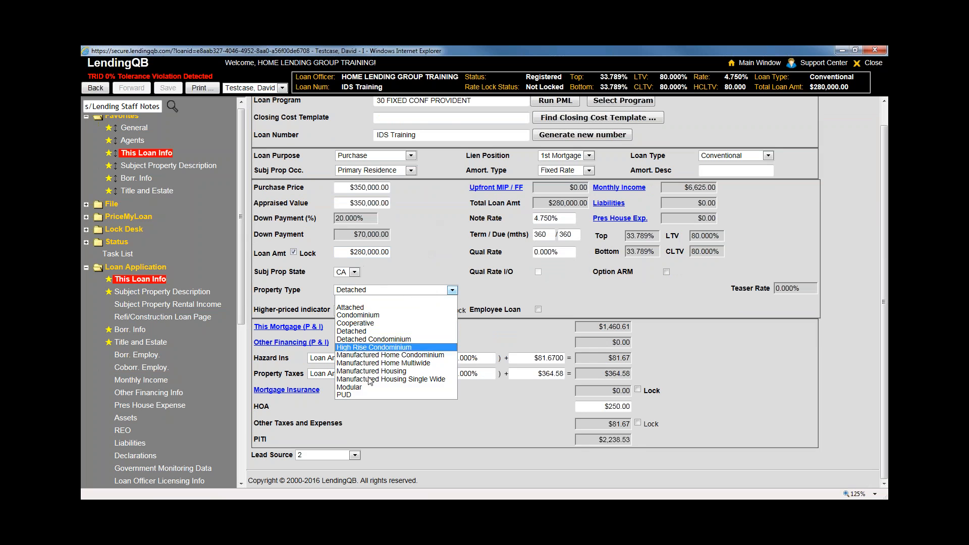
left_click(410, 265)
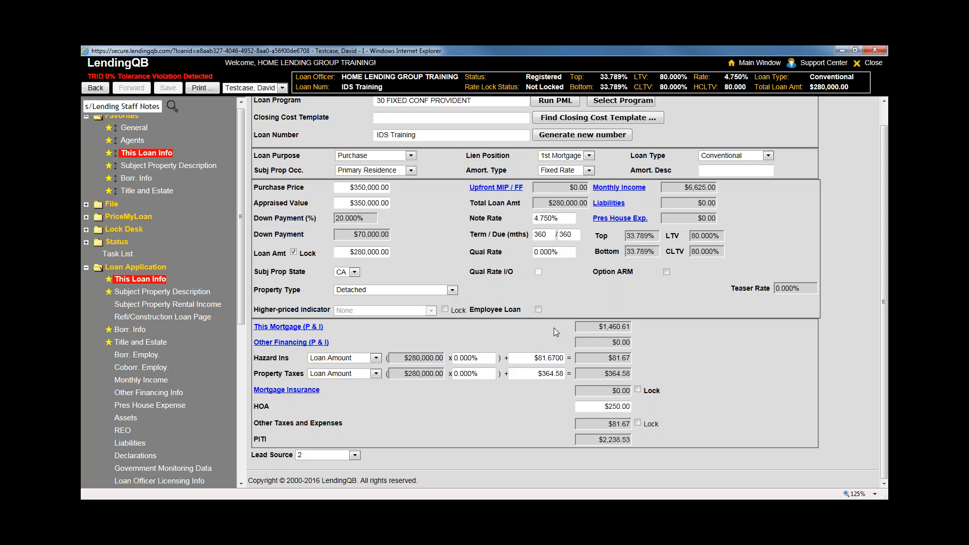
left_click(175, 294)
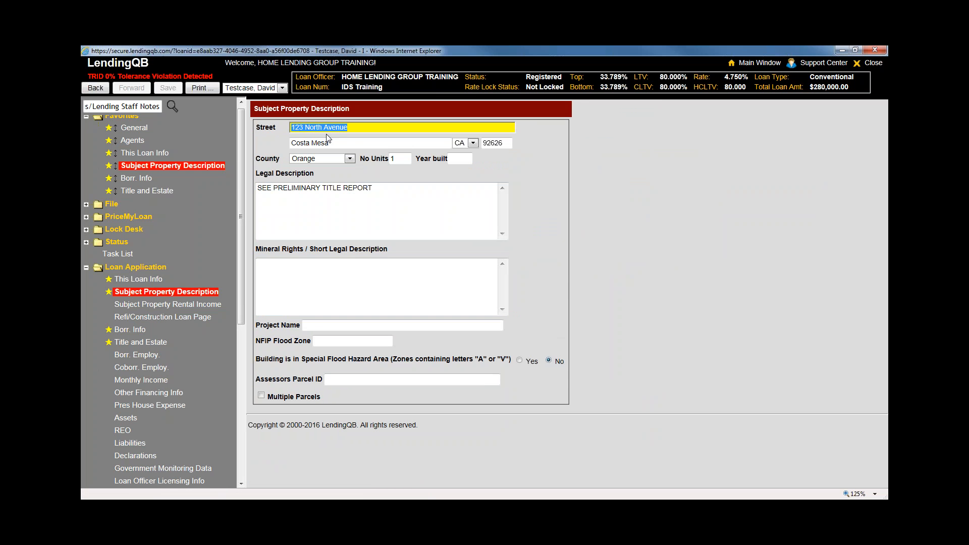
Inspect the subject property's street, city and ZIP code fields
left_click(355, 130)
key("Tab")
key("shift+Tab")
double_click(503, 145)
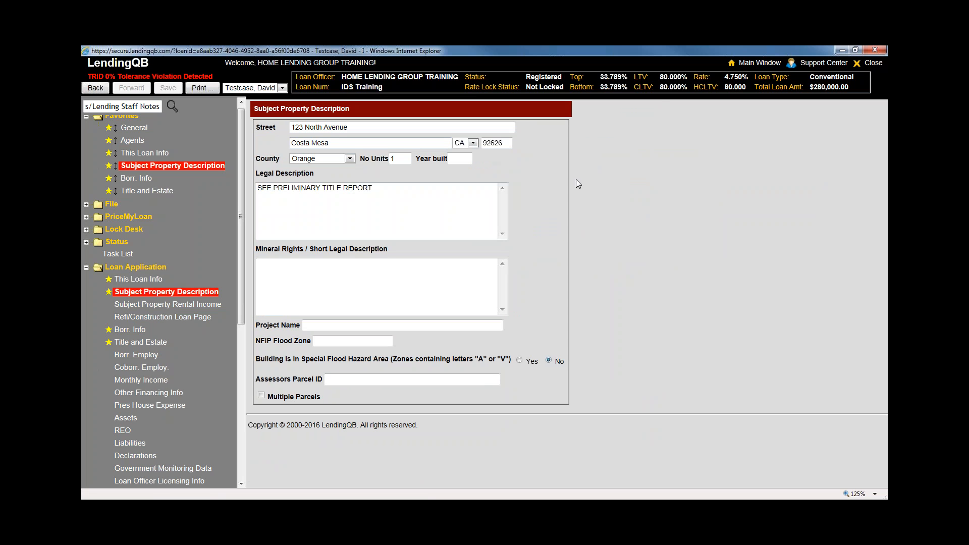
Select the legal description text and move into the Mineral Rights description box
left_click(371, 220)
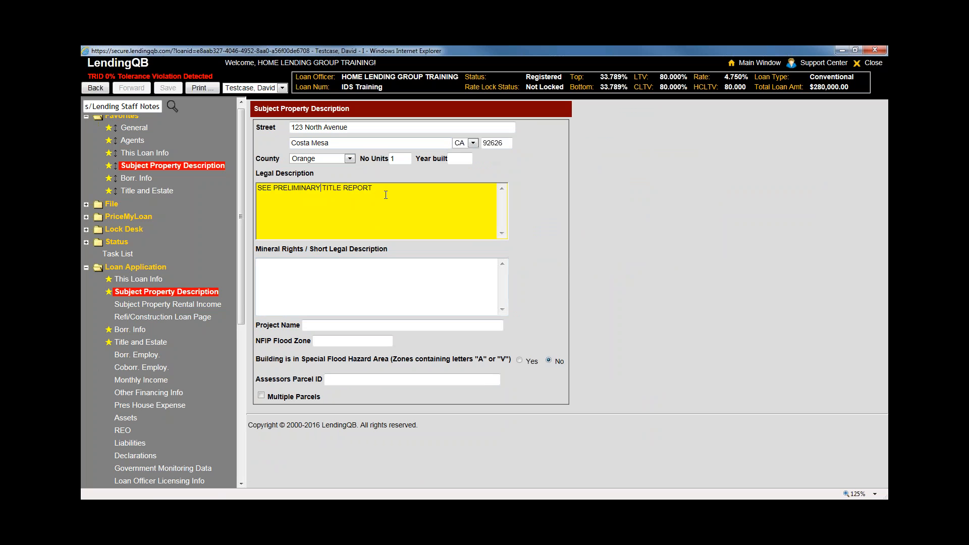
left_click_drag(386, 195, 258, 190)
left_click(304, 279)
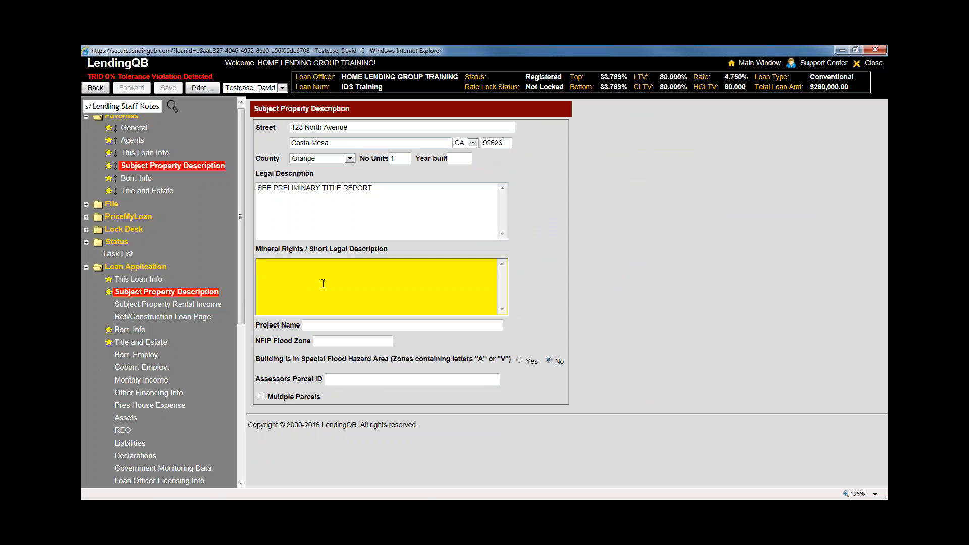
left_click_drag(382, 190, 257, 185)
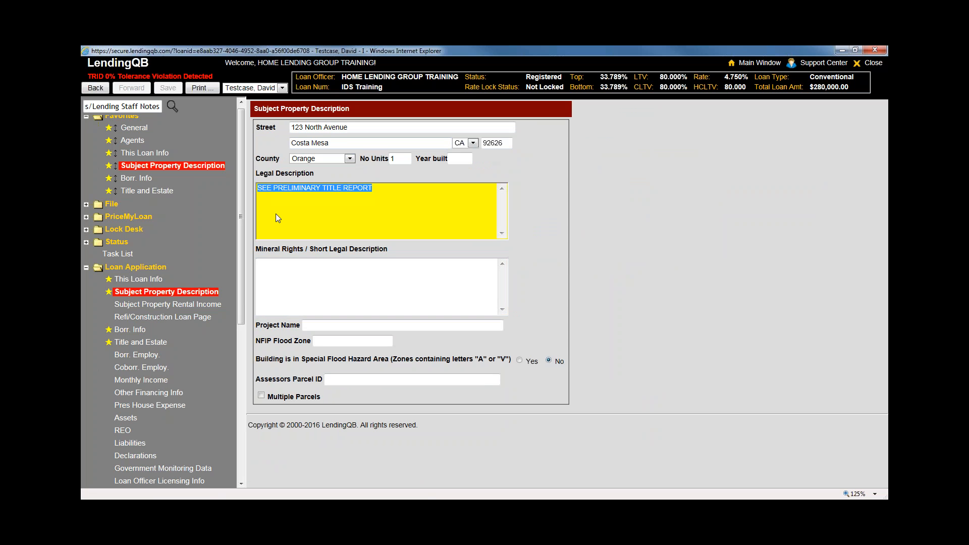
left_click(303, 280)
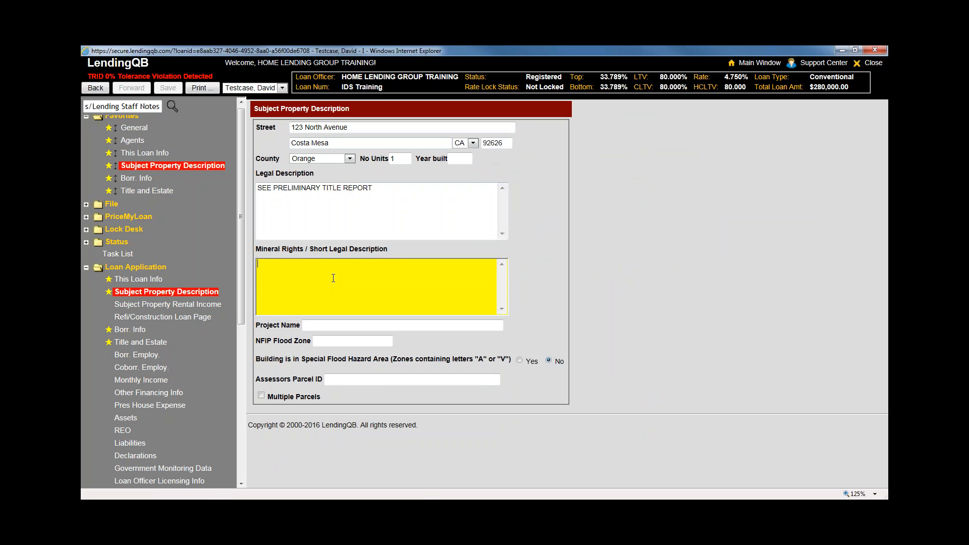
left_click(332, 225)
key("ctrl+a")
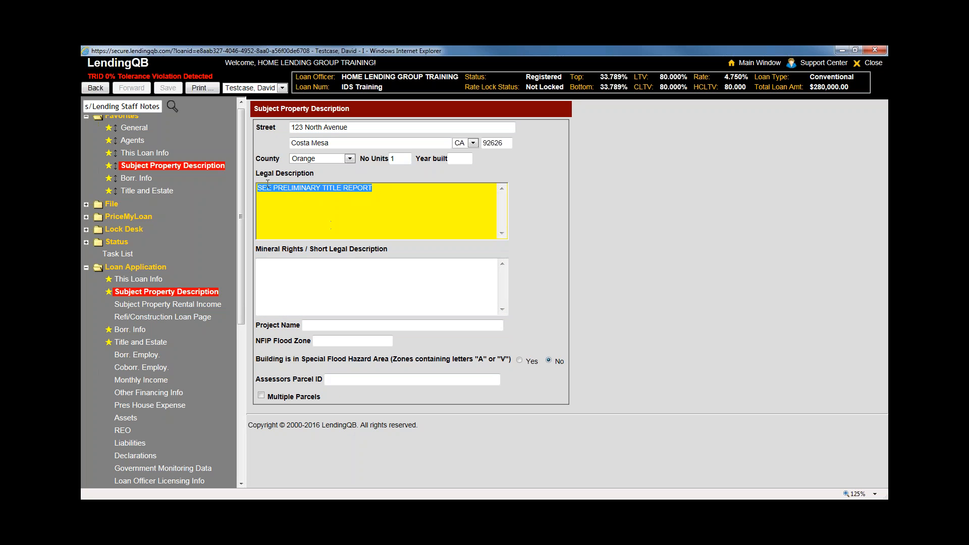
left_click(318, 277)
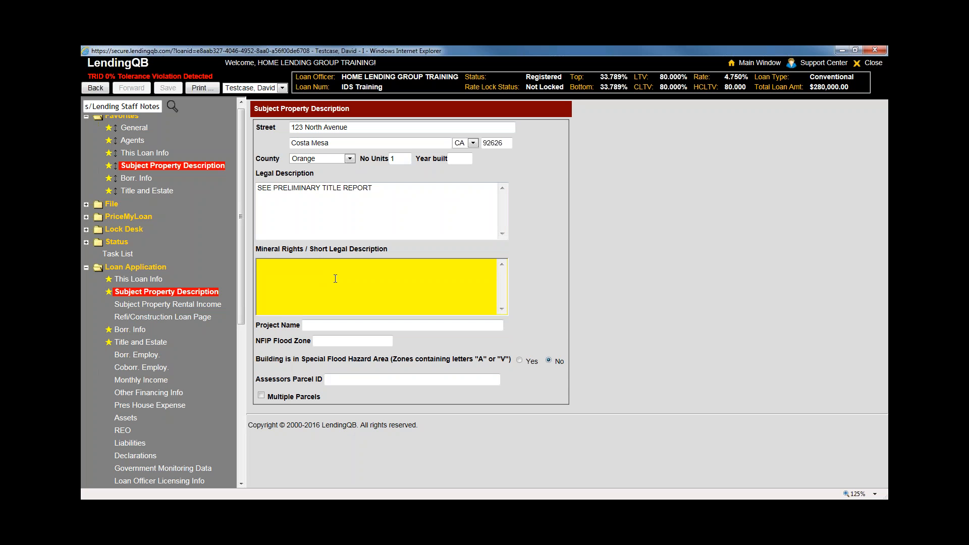
Check the Project Name and NFIP Flood Zone fields, then go to Borr. Info
left_click(605, 321)
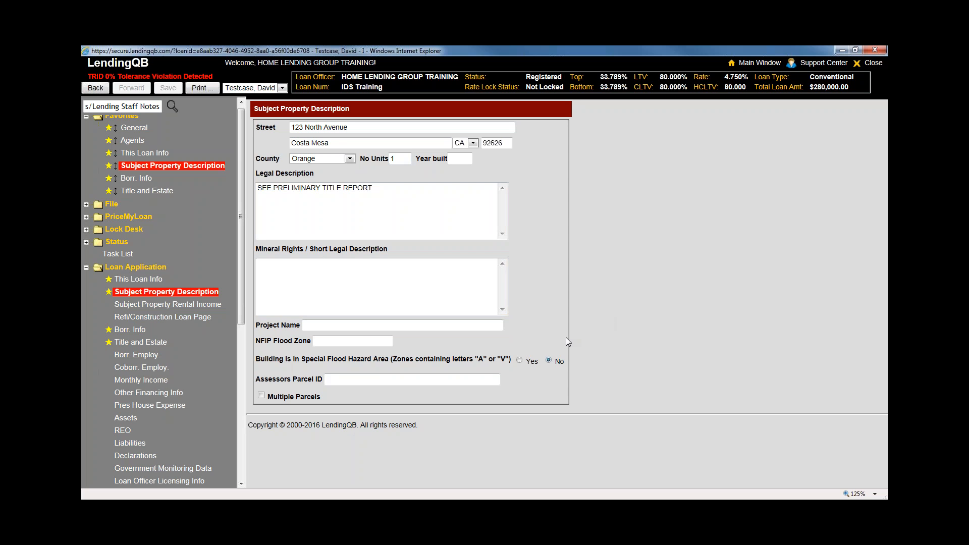
left_click(361, 325)
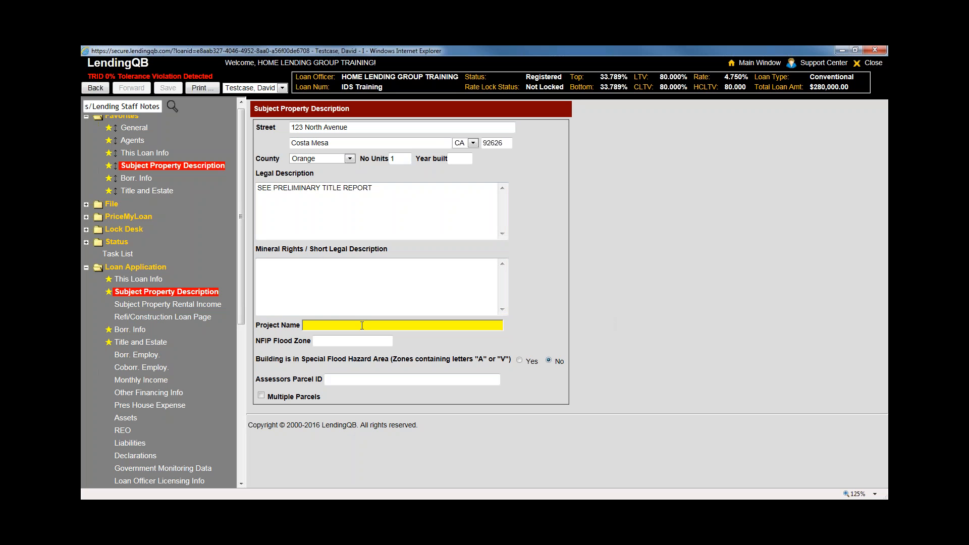
left_click(502, 348)
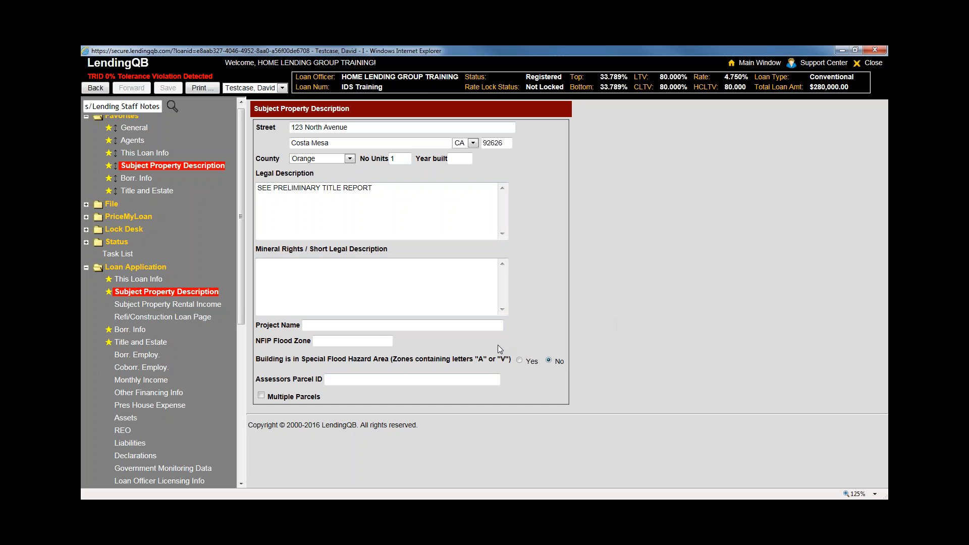
left_click(353, 341)
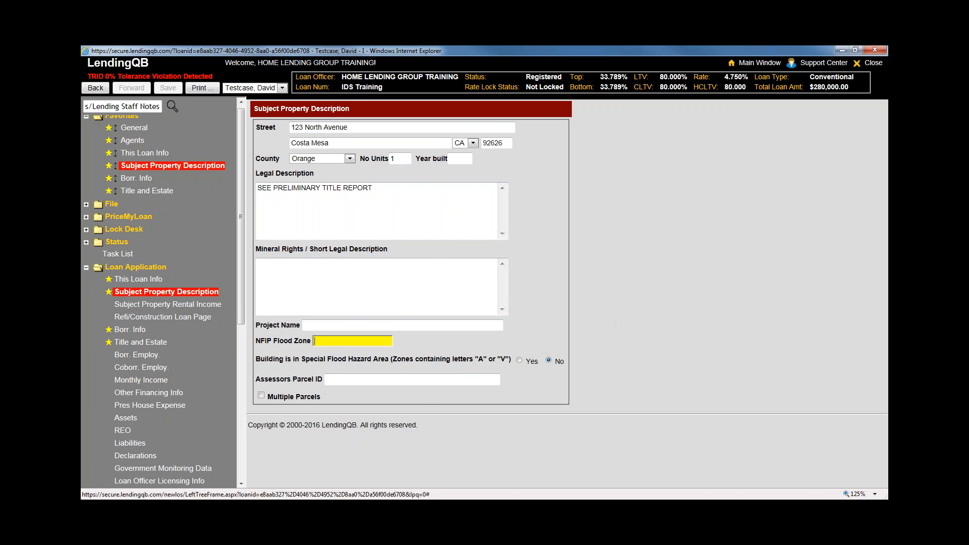
left_click(140, 330)
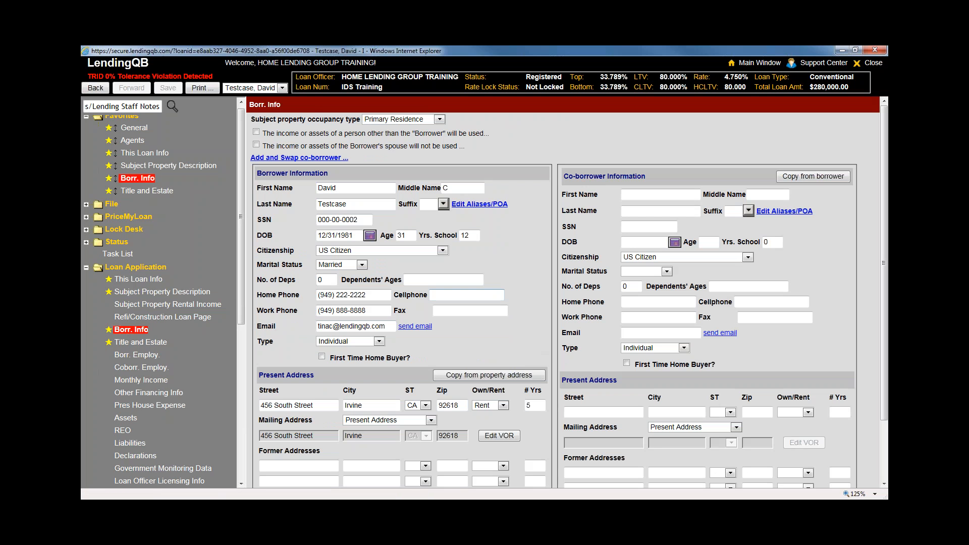
scroll(521, 300, "down", 1)
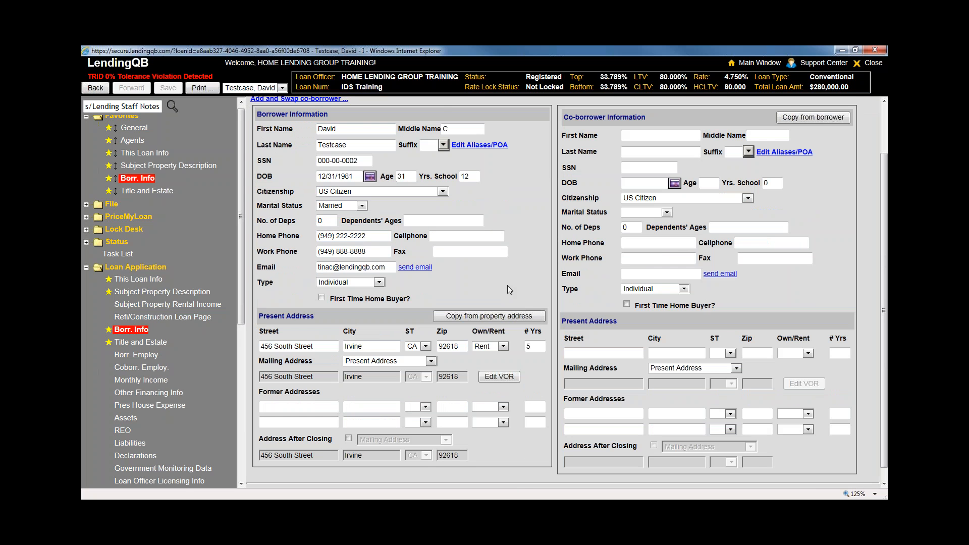
left_click(354, 129)
key("Tab")
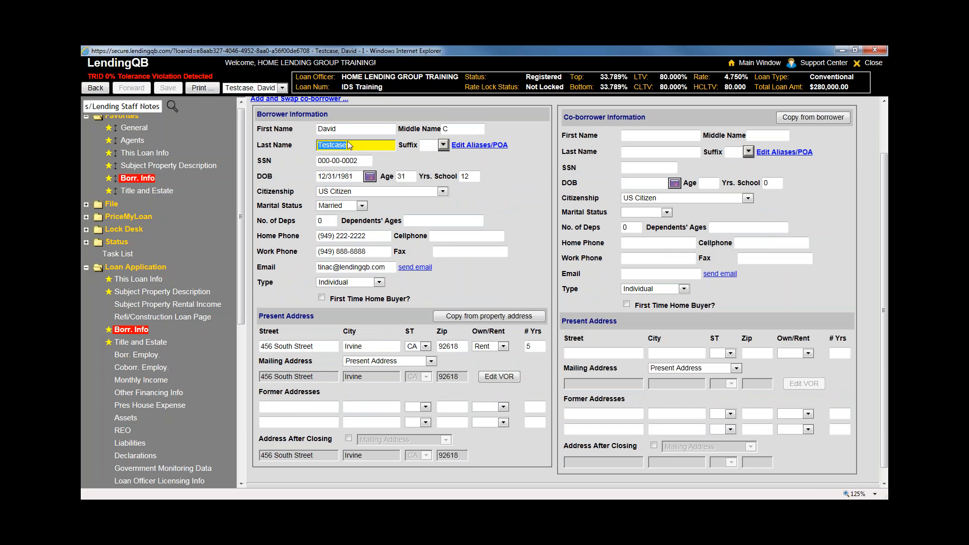
scroll(347, 141, "up", 2)
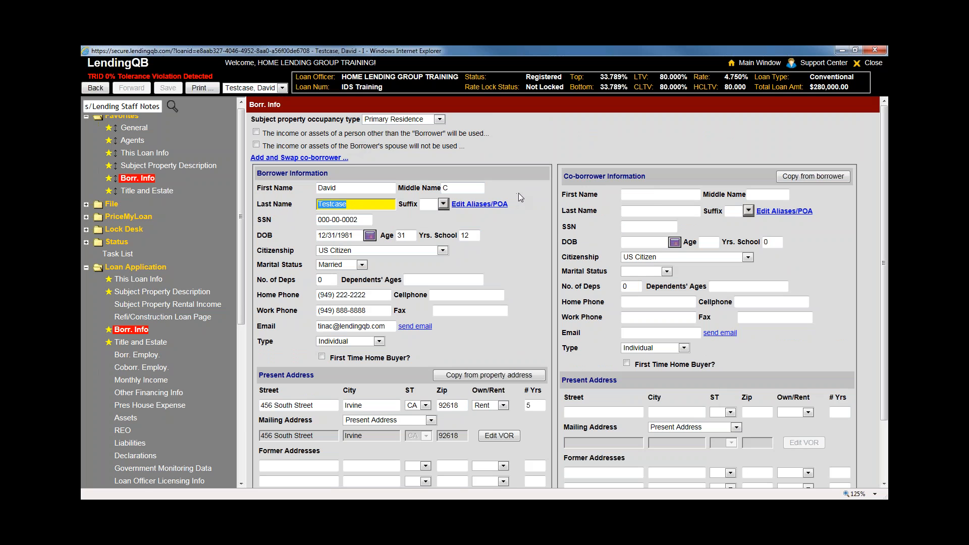
left_click(478, 204)
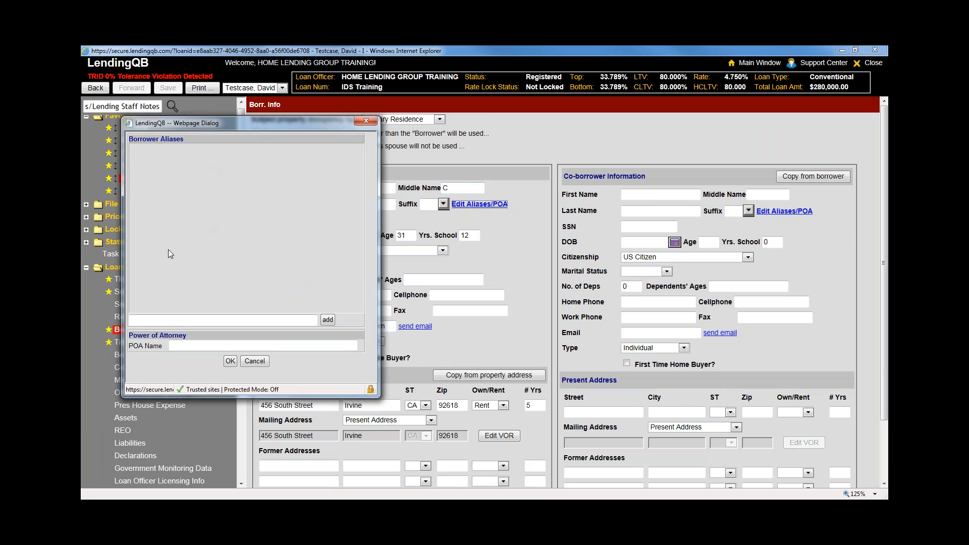
left_click(295, 318)
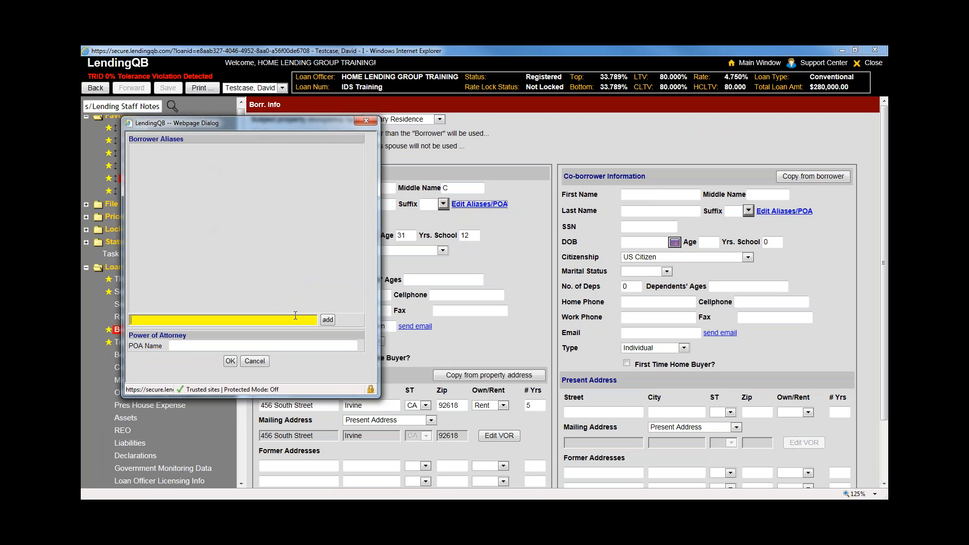
type("david t")
left_click(328, 320)
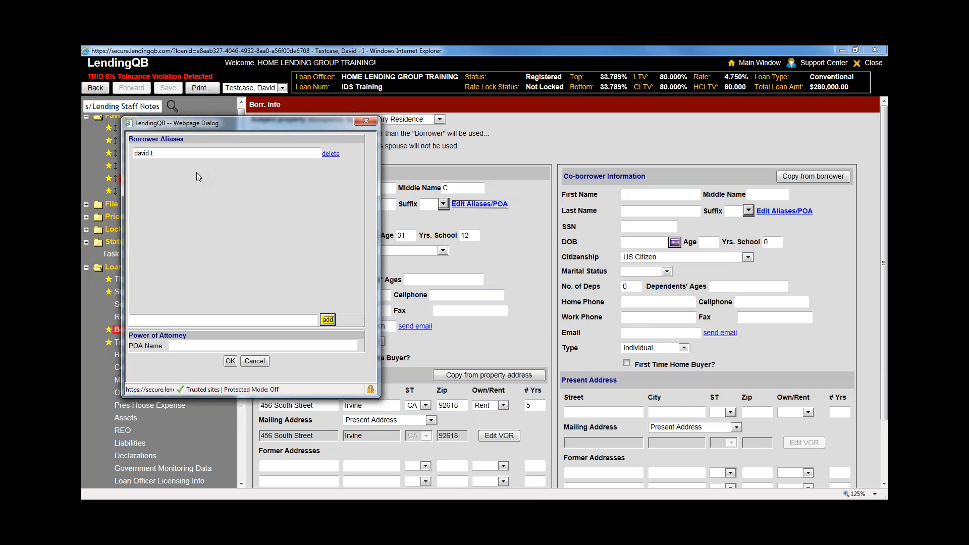
left_click(193, 346)
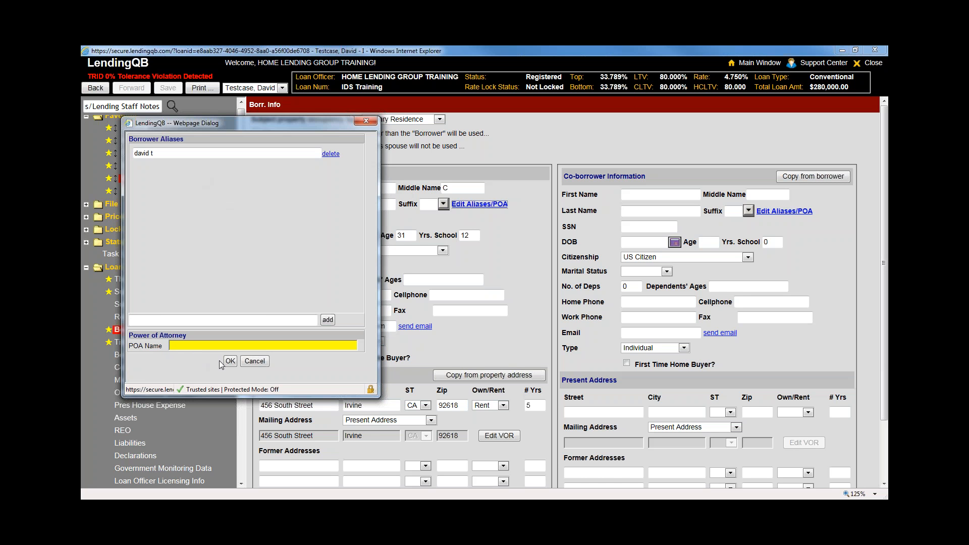
left_click(249, 364)
left_click(528, 235)
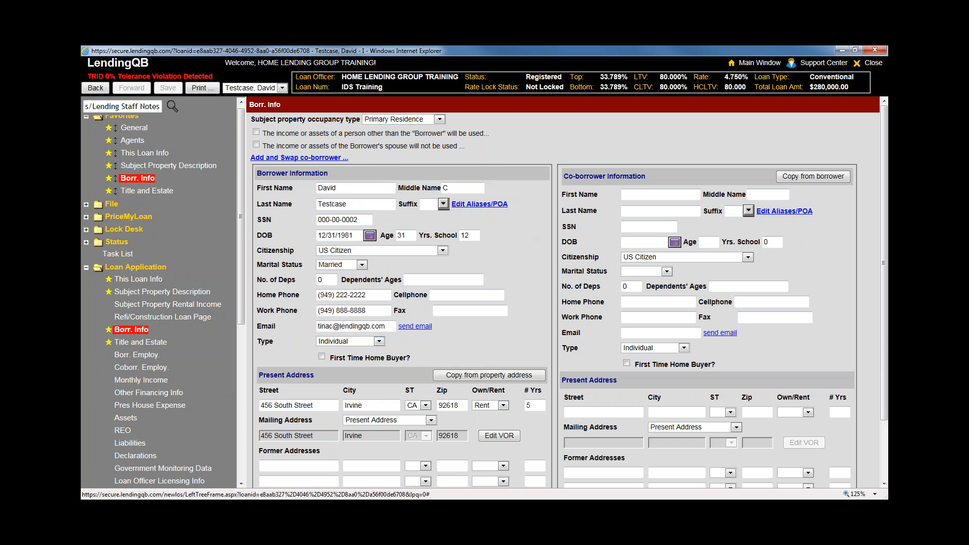
Add an empty Title Only Borrower on Title and Estate and populate seller info from agents
left_click(143, 342)
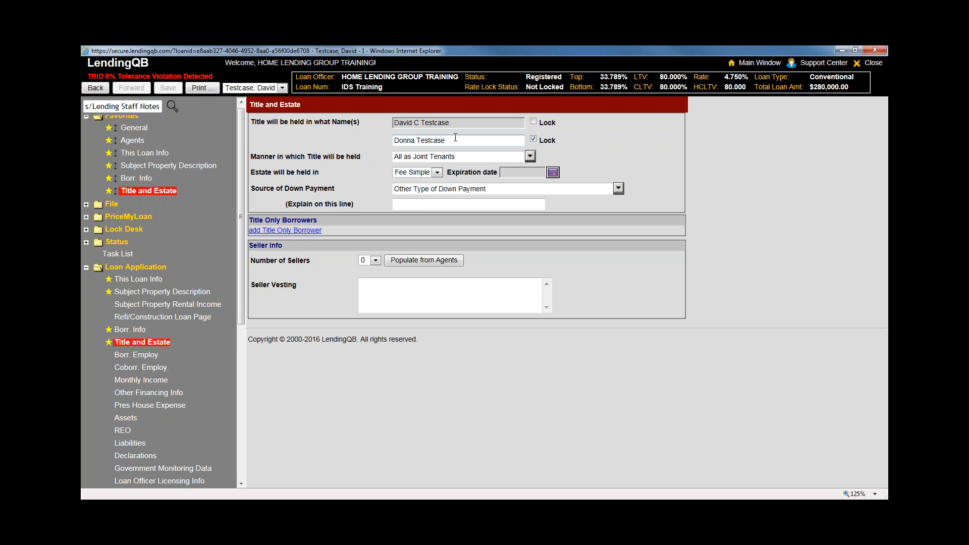
left_click(293, 230)
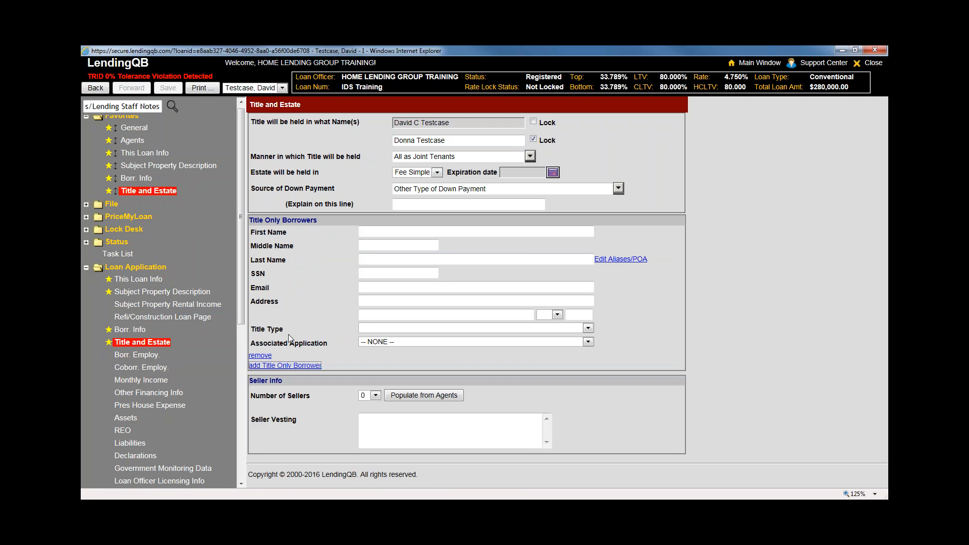
left_click(383, 231)
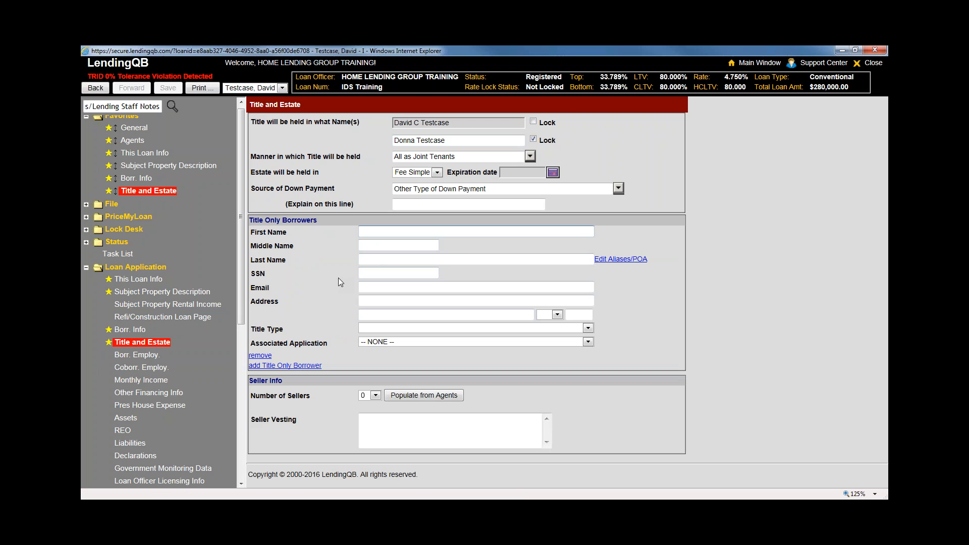
left_click(728, 365)
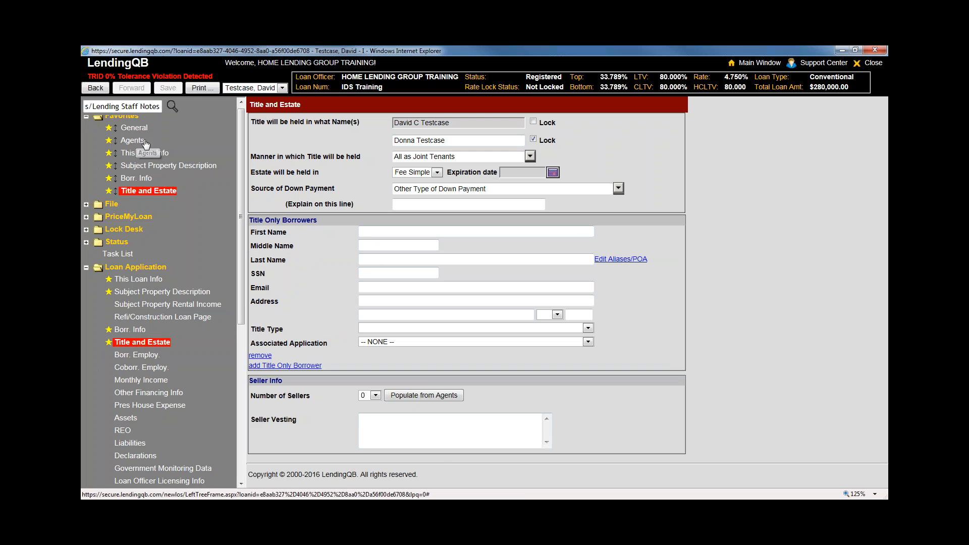
left_click(423, 395)
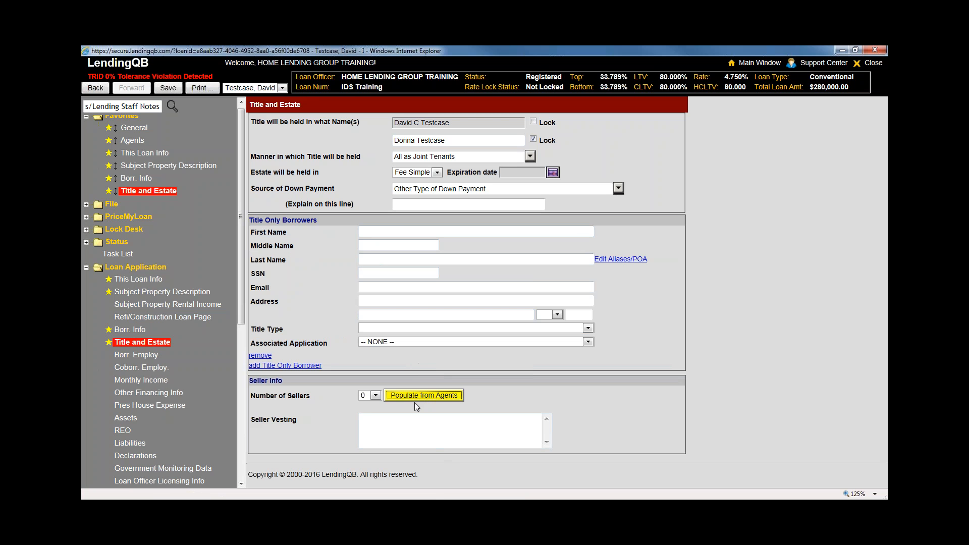
Set Number of Sellers to 1, check the blank seller name and address fields, collapse Loan Application
left_click(375, 395)
left_click(363, 409)
scroll(466, 293, "down", 2)
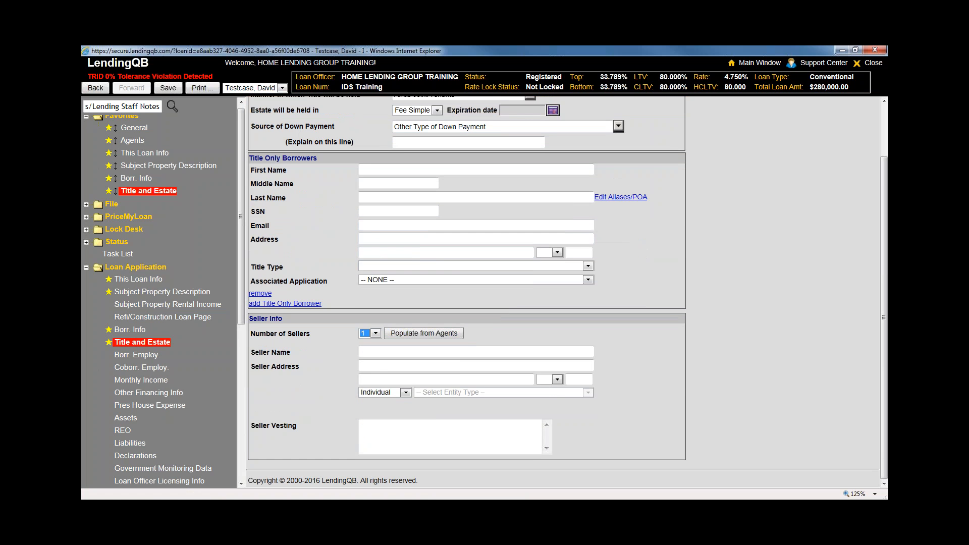
left_click(423, 333)
left_click(375, 395)
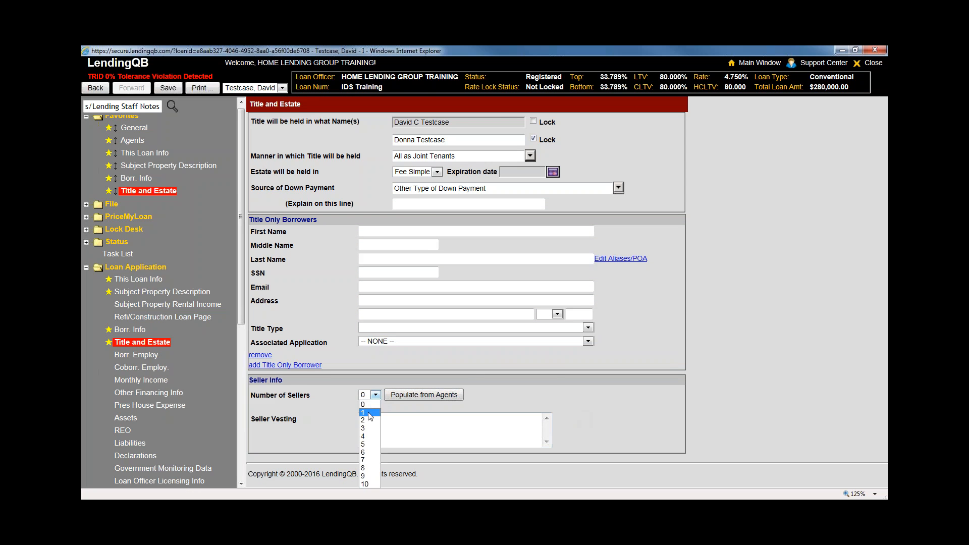
left_click(364, 410)
scroll(379, 349, "down", 2)
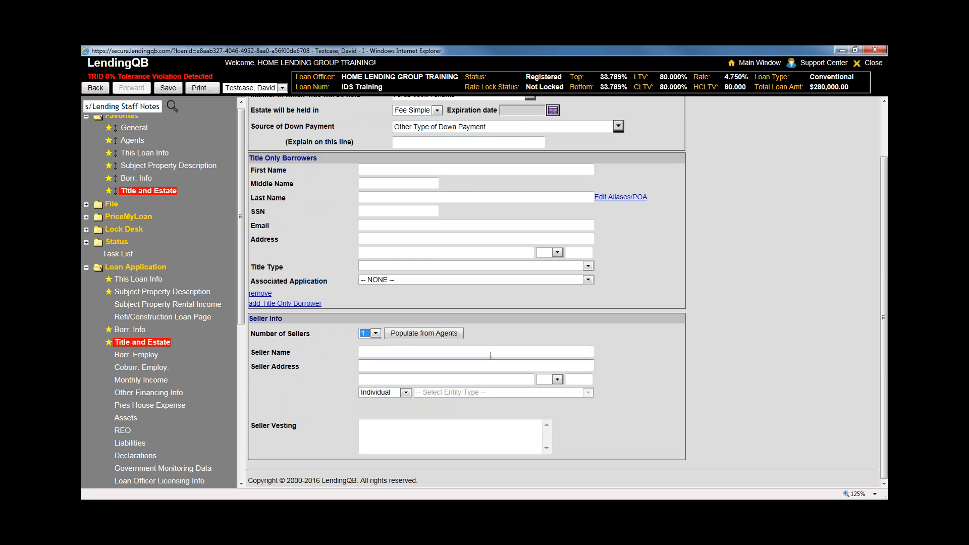
left_click(384, 352)
left_click(386, 363)
left_click(161, 267)
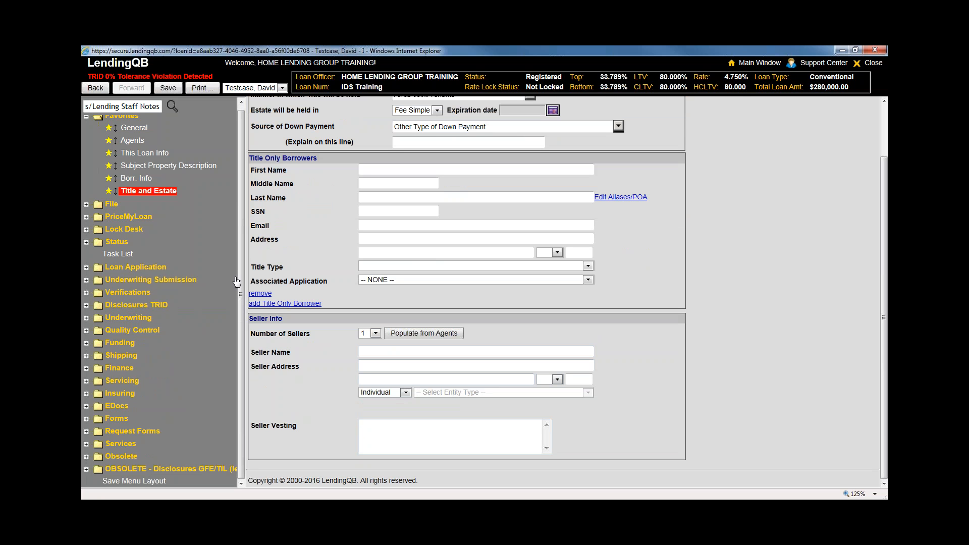
Open Funding > Lender Credits / Discount, declining to save the Title and Estate changes
left_click(124, 344)
scroll(235, 356, "down", 5)
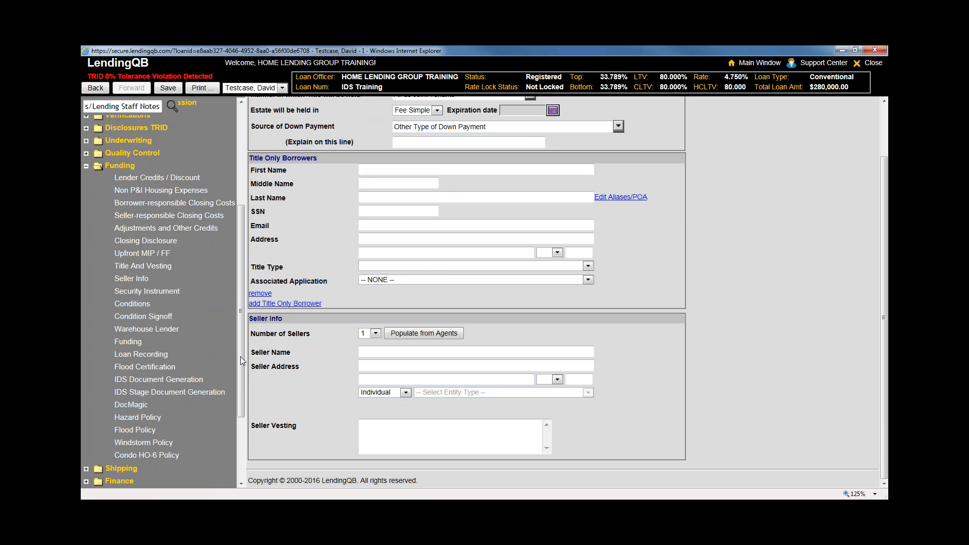
scroll(210, 153, "up", 4)
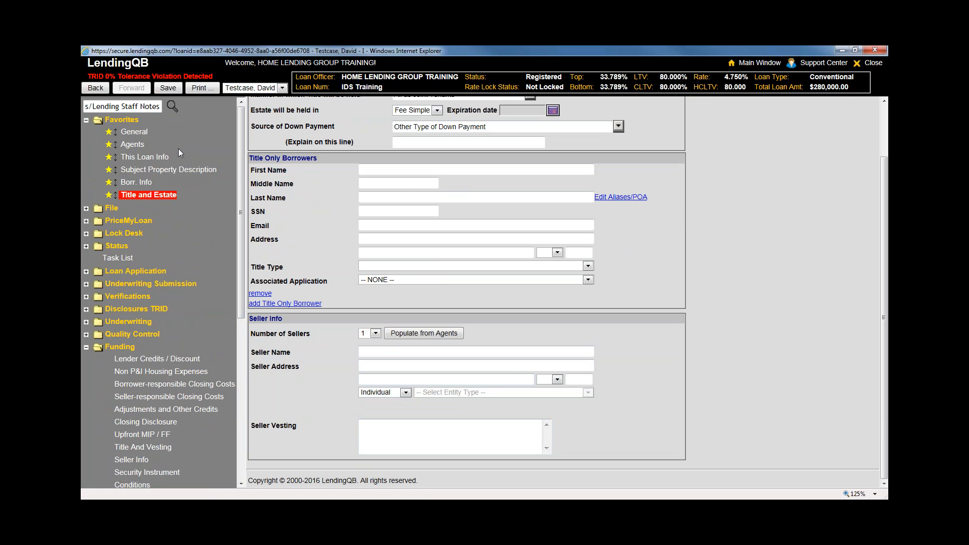
left_click_drag(240, 163, 240, 263)
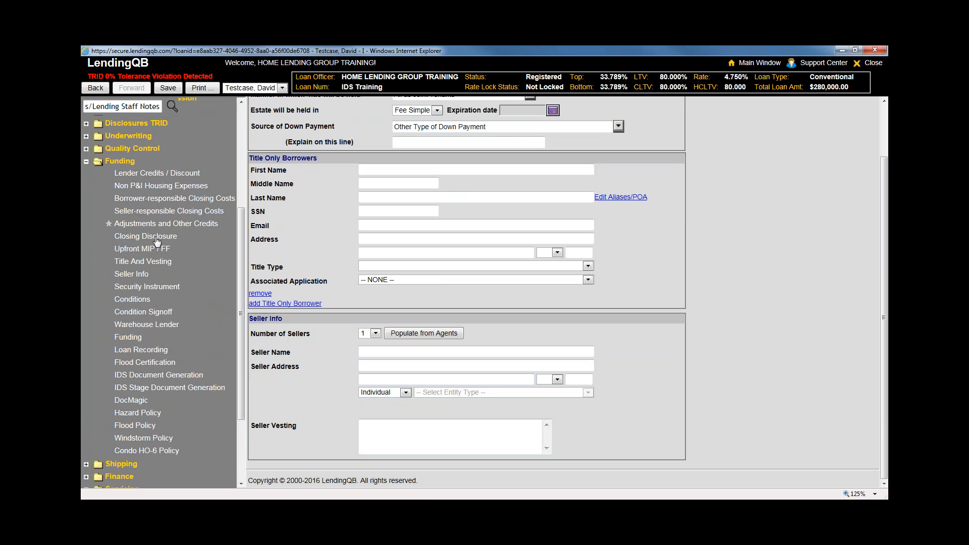
left_click(129, 198)
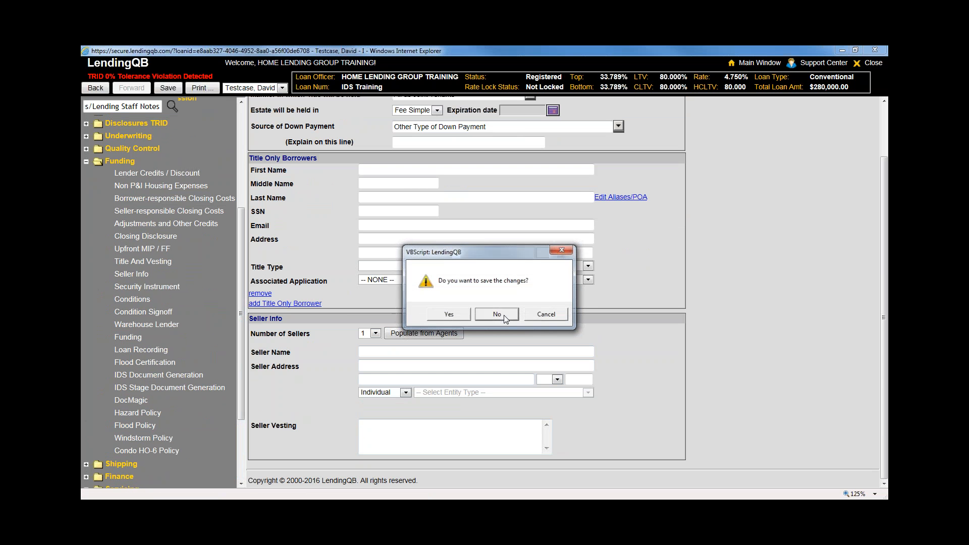
left_click(504, 315)
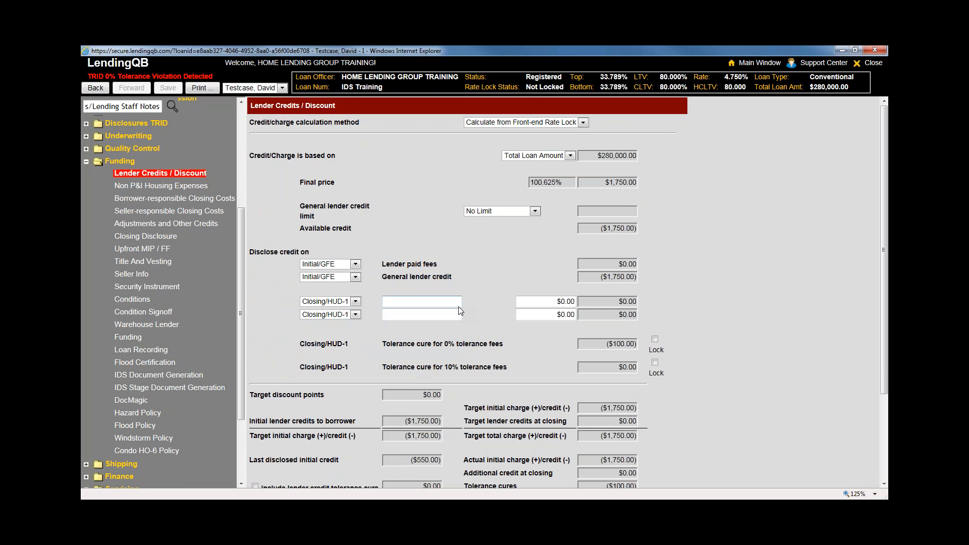
left_click(523, 122)
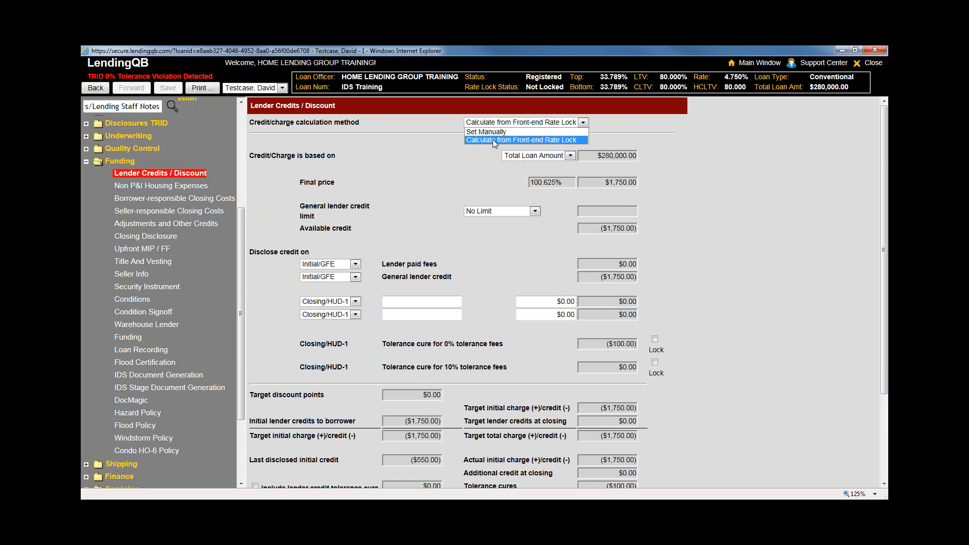
left_click(459, 160)
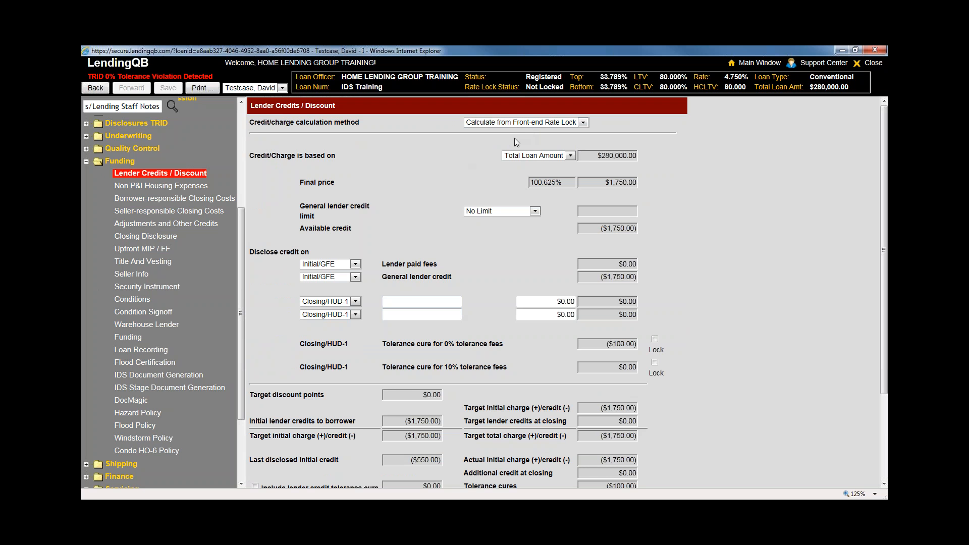
left_click(519, 124)
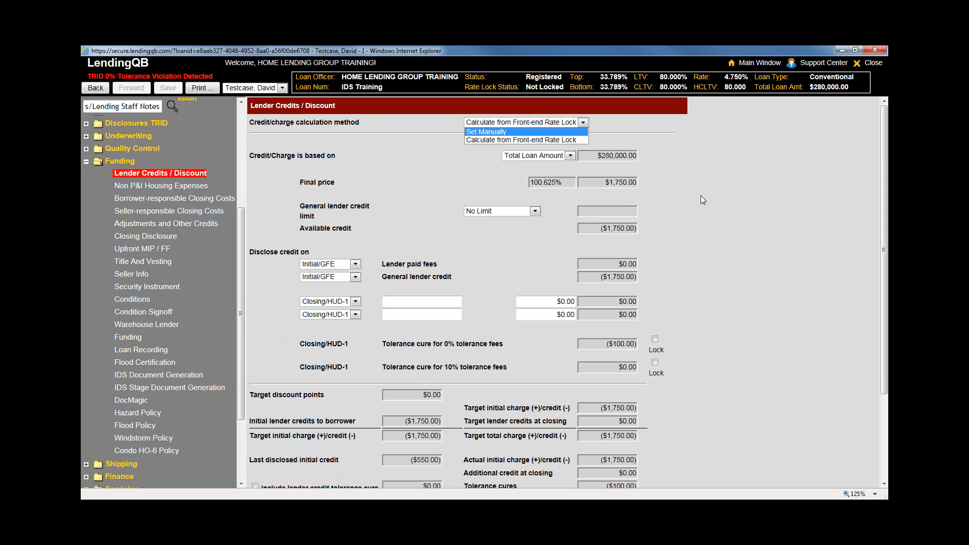
key("Return")
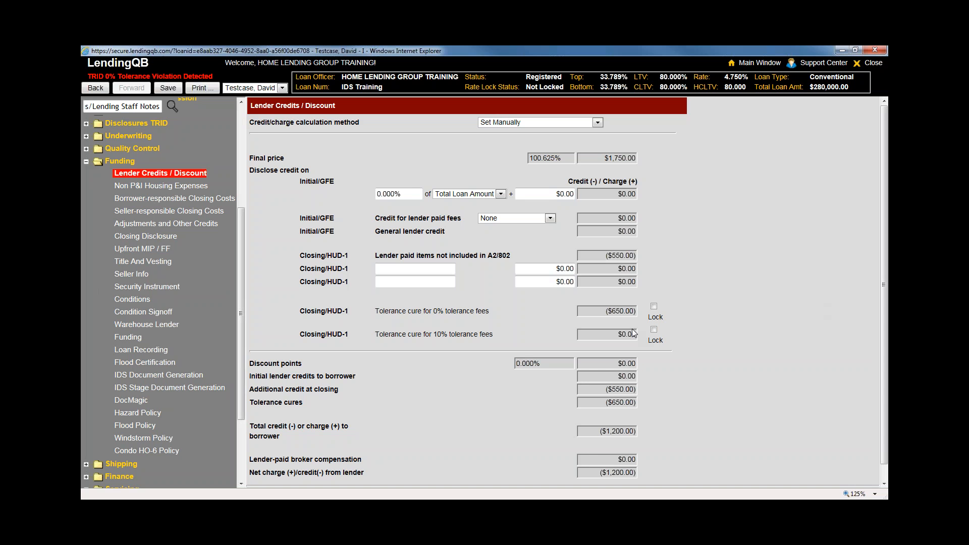
left_click(513, 123)
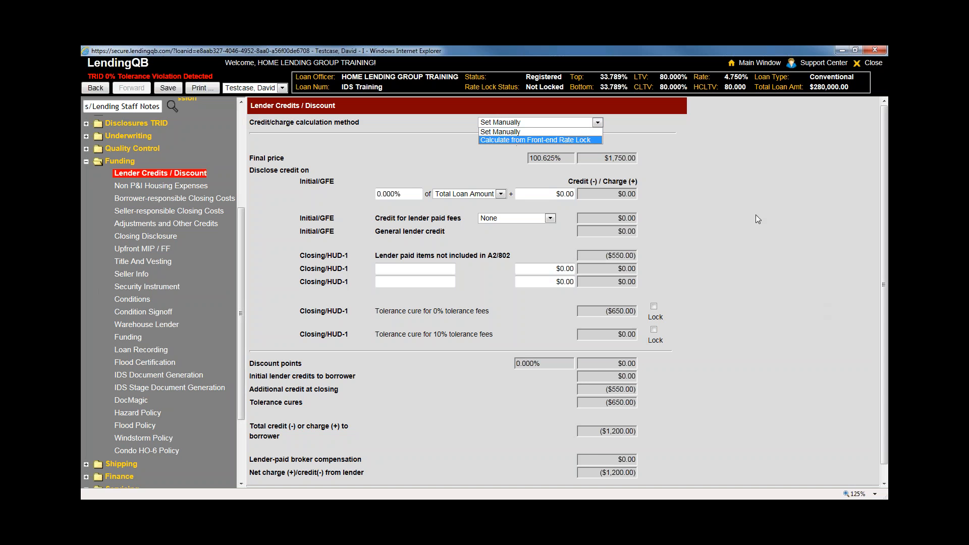
key("Return")
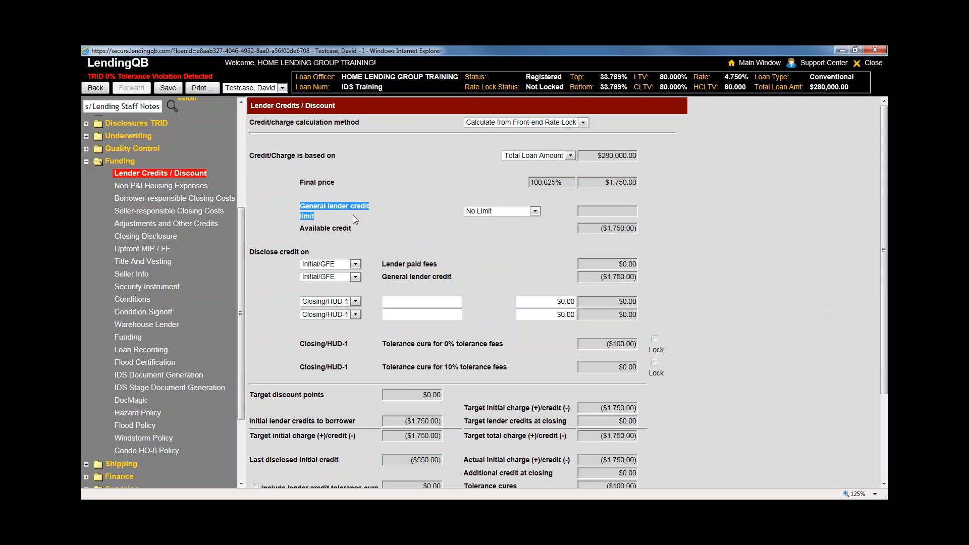
Try Origination Charges ($2,700.00 cap), then Total Closing Costs as the general lender credit limit
left_click(487, 211)
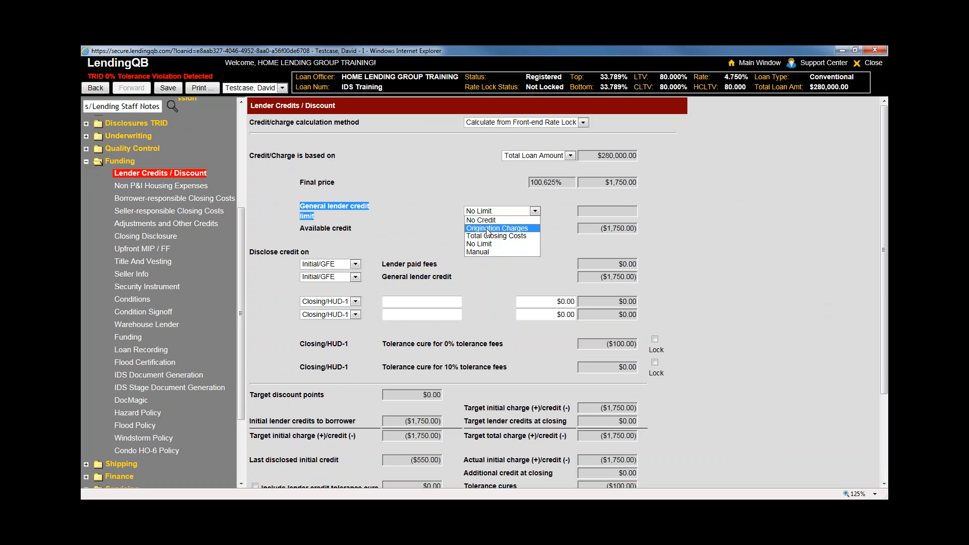
left_click(486, 229)
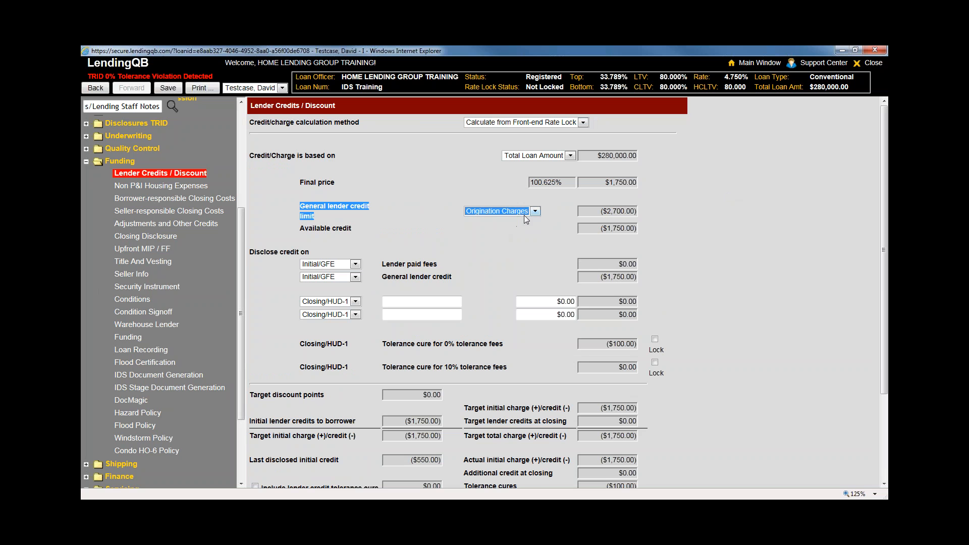
double_click(618, 211)
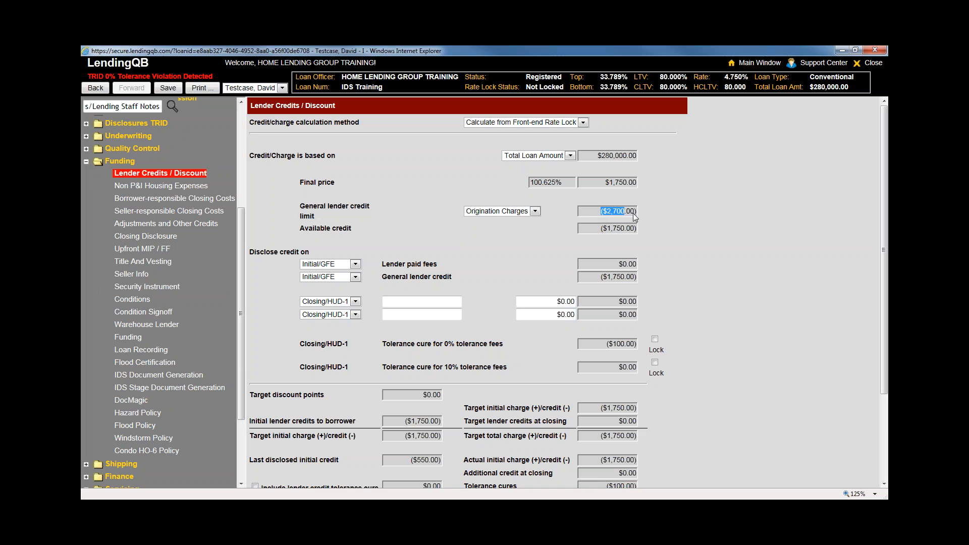
left_click(535, 211)
left_click(527, 236)
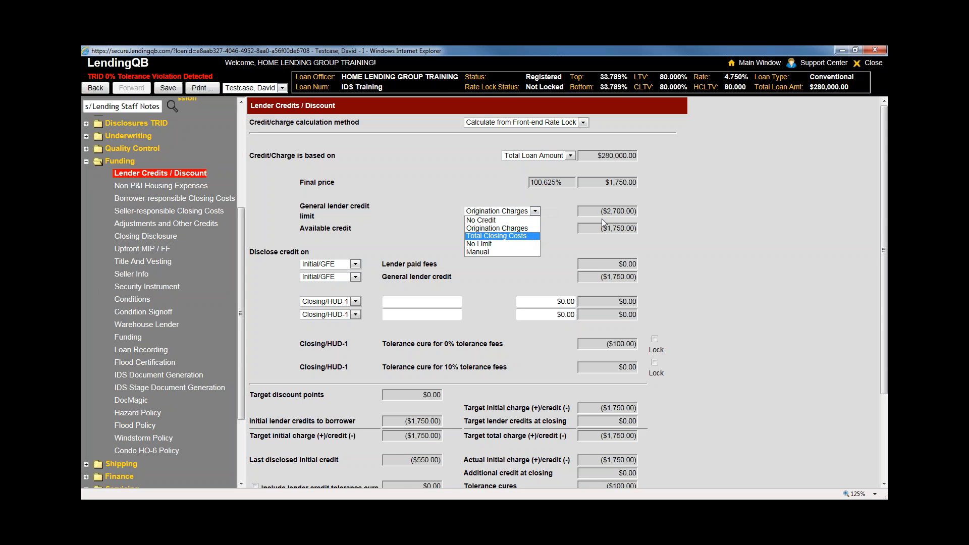
Set a Manual $5,000.00 lender credit limit, then switch it to No Credit
left_click(535, 211)
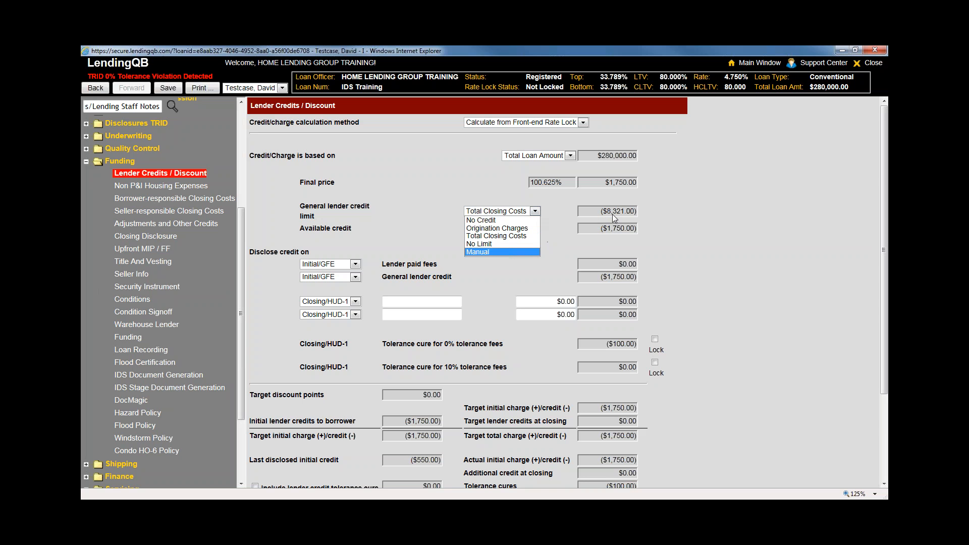
key("Return")
key("Tab")
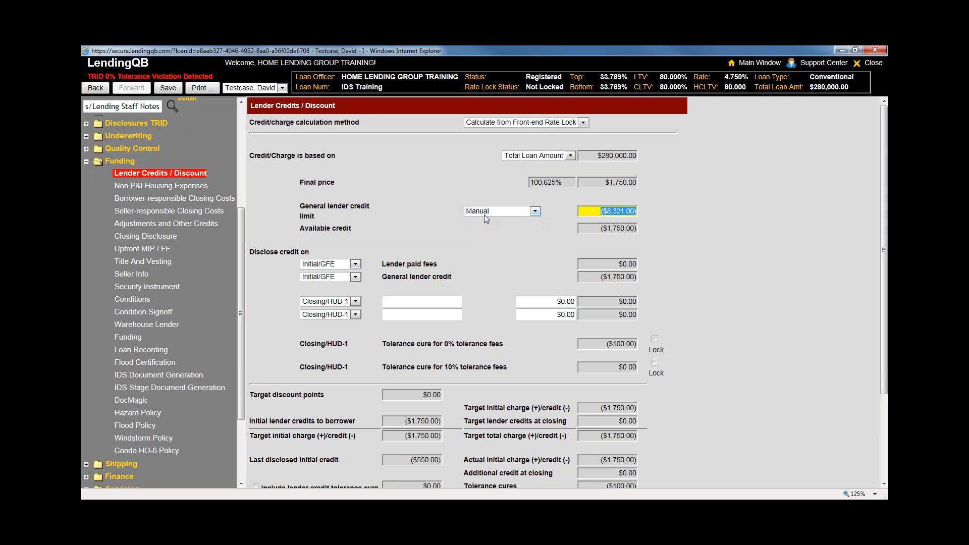
type("5000")
left_click(514, 212)
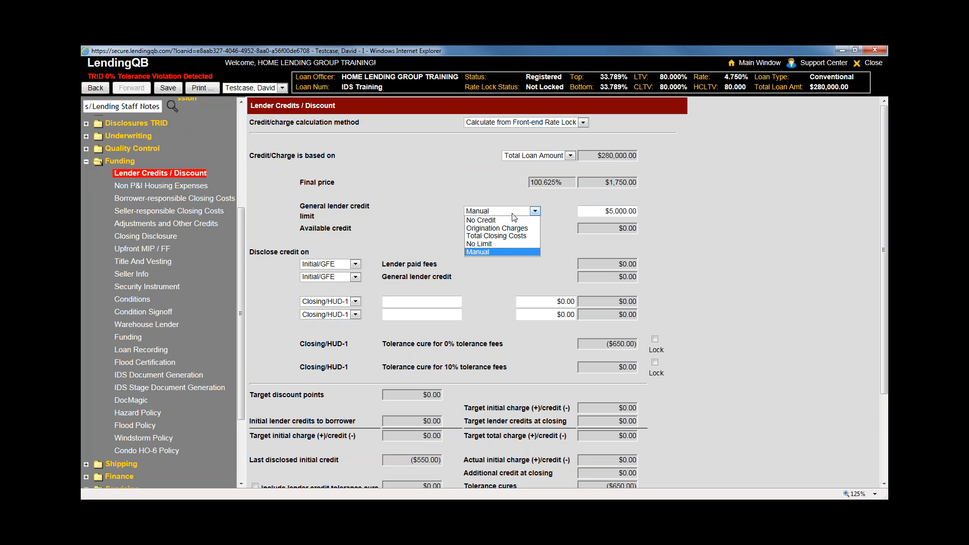
left_click(483, 220)
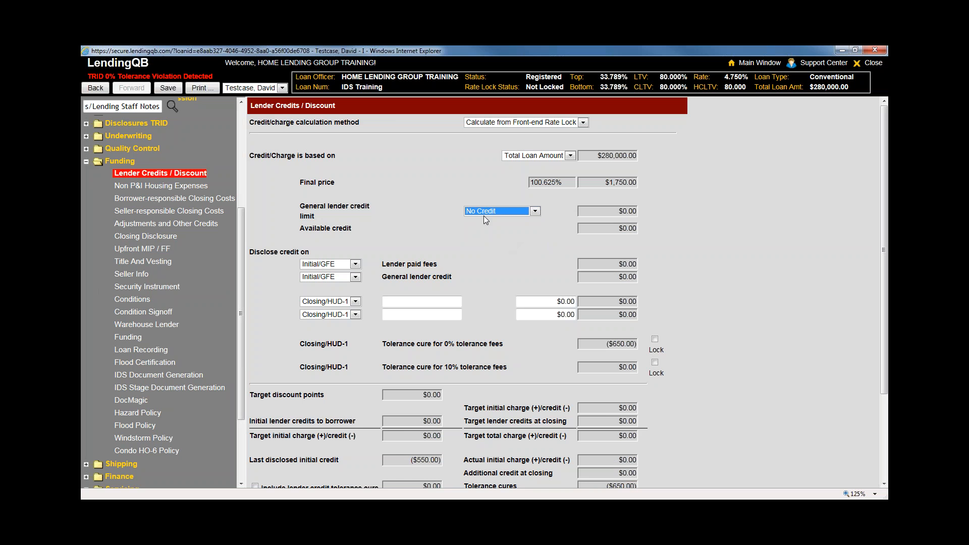
Switch the limit to No Limit, then settle on Origination Charges
left_click_drag(610, 211, 652, 212)
left_click(534, 211)
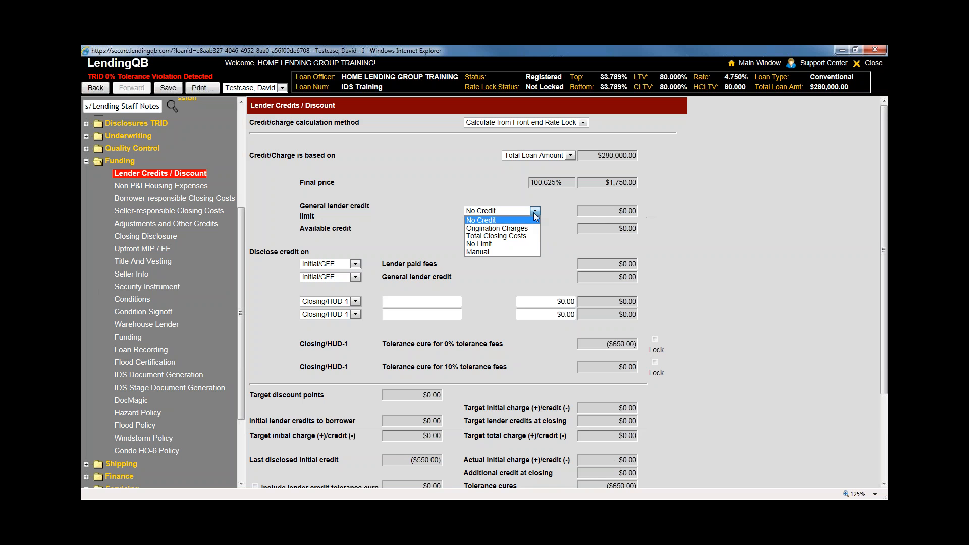
left_click(522, 253)
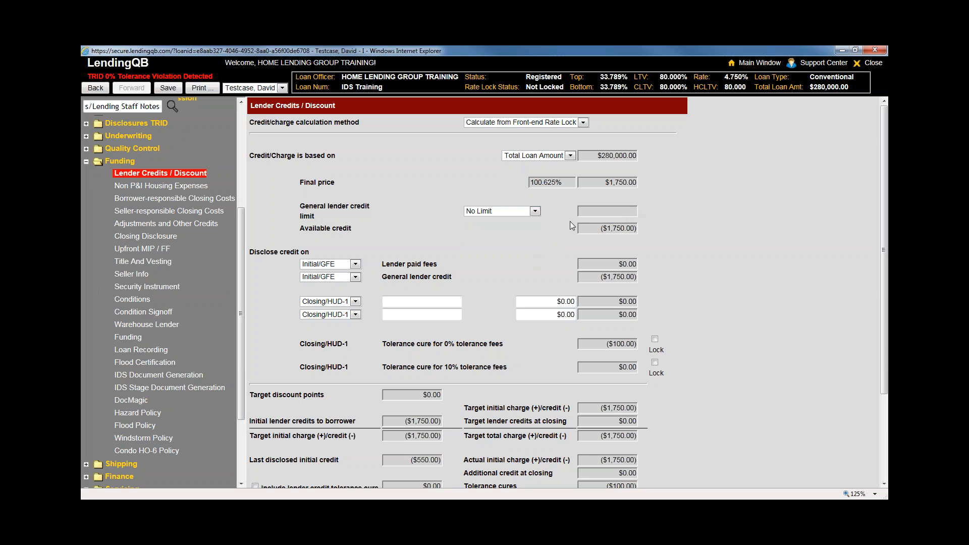
left_click(534, 211)
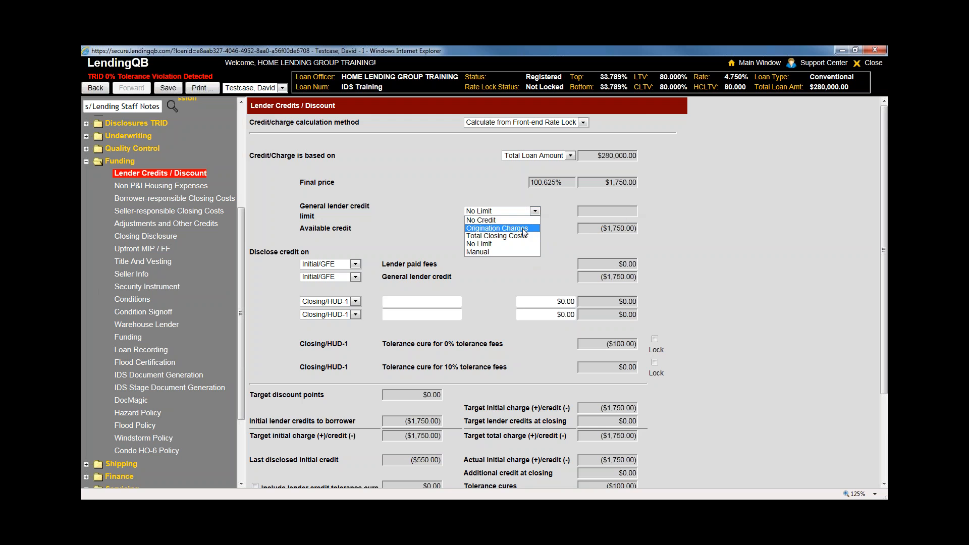
left_click(523, 230)
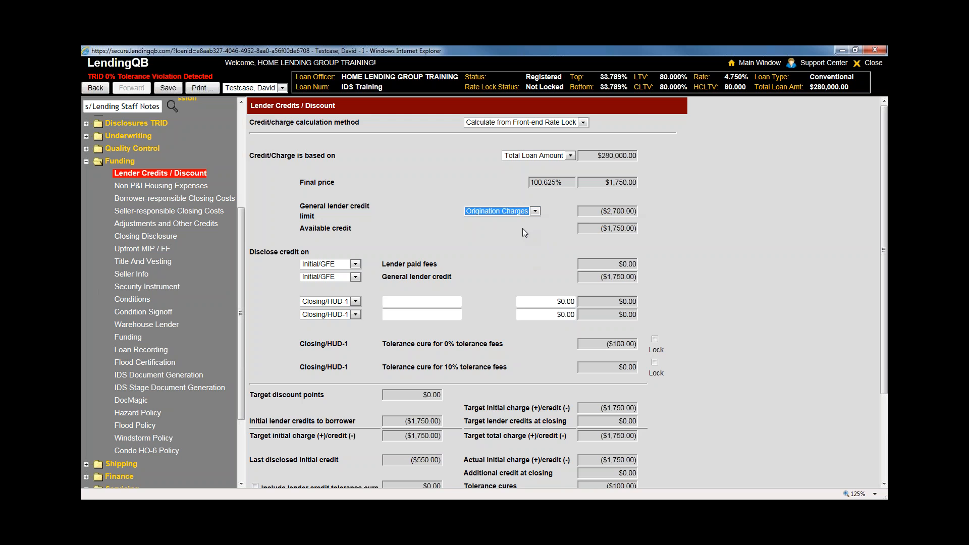
left_click(725, 308)
scroll(726, 308, "down", 1)
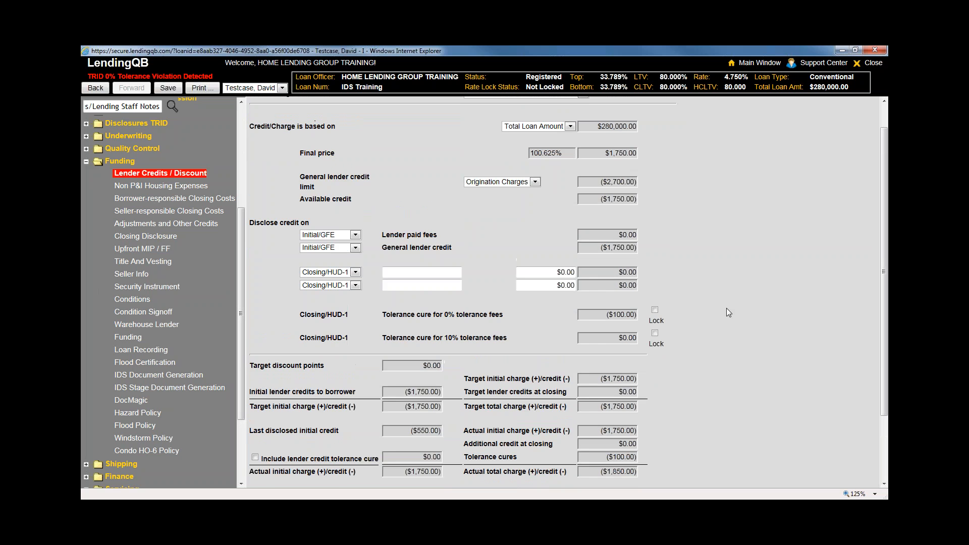
scroll(725, 307, "up", 1)
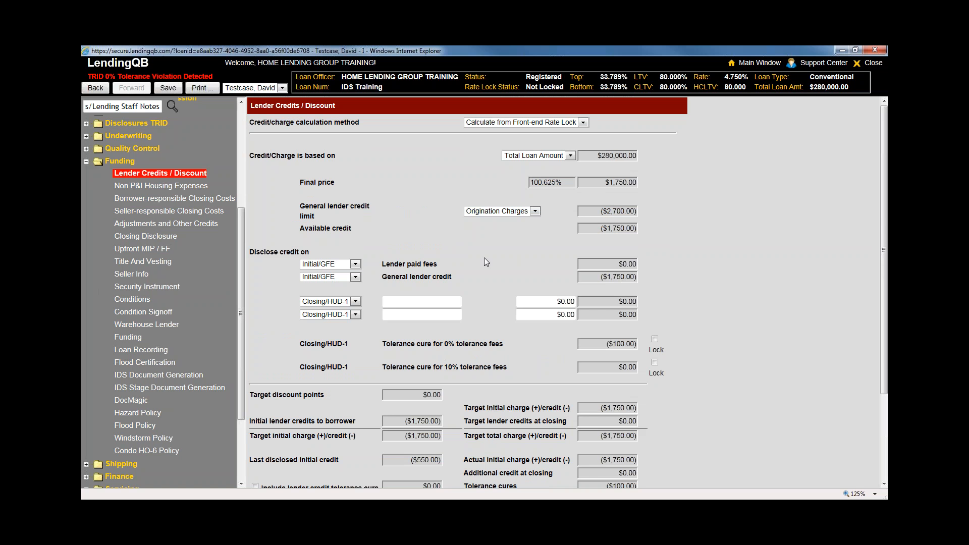
Disclose both lender paid fees and the general lender credit on Closing/HUD-1
left_click(356, 266)
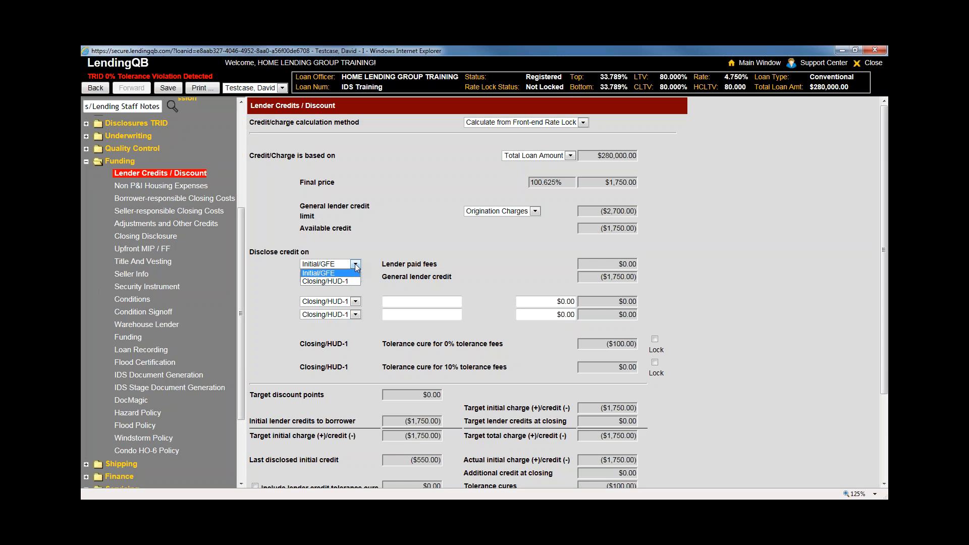
left_click(392, 252)
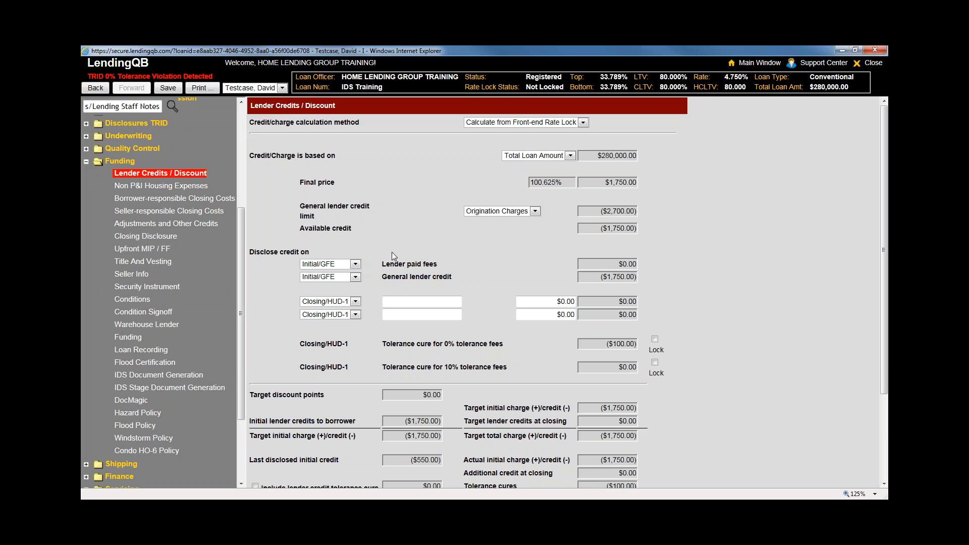
left_click(355, 264)
left_click(343, 281)
left_click(356, 276)
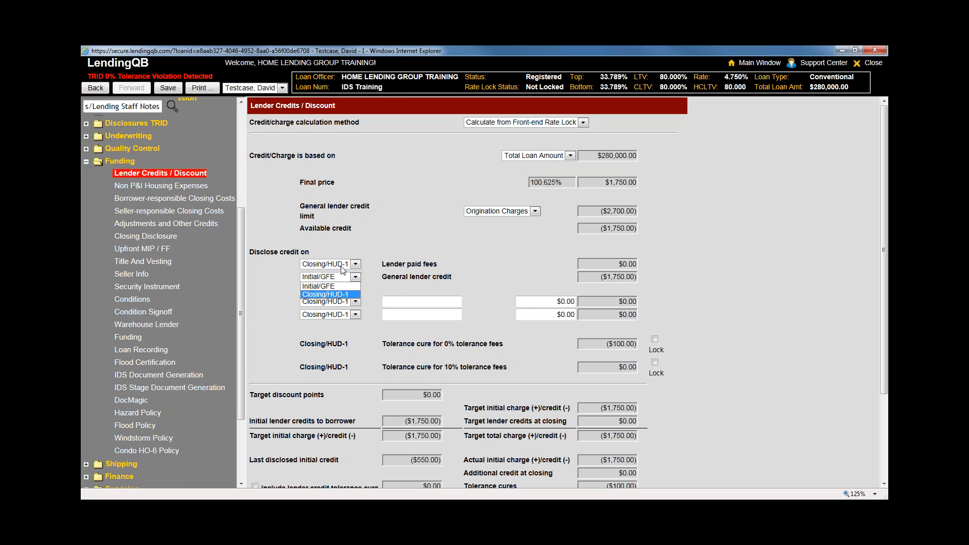
key("Return")
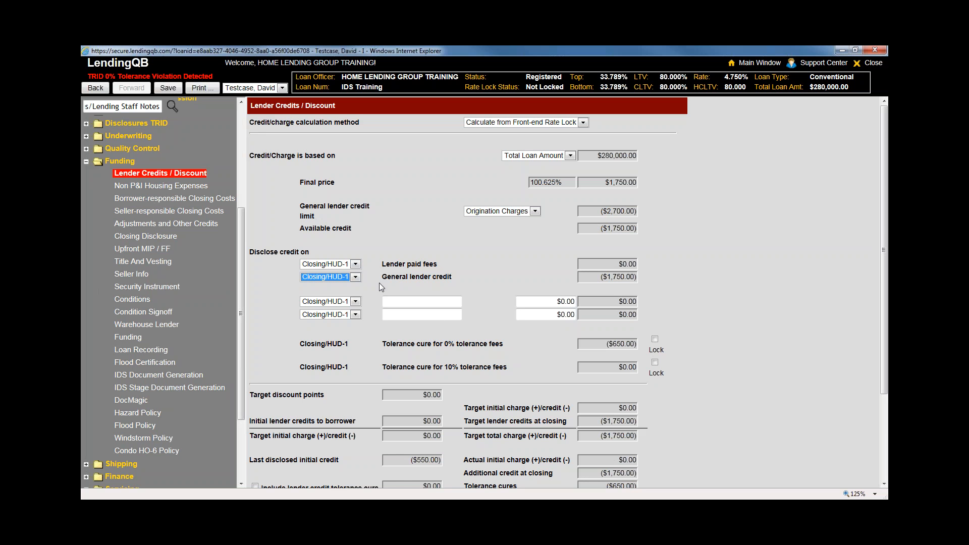
left_click(746, 315)
Toggle the 0% and 10% tolerance cure locks, then leave for Non P&I Housing Expenses without saving
left_click(655, 339)
left_click(657, 367)
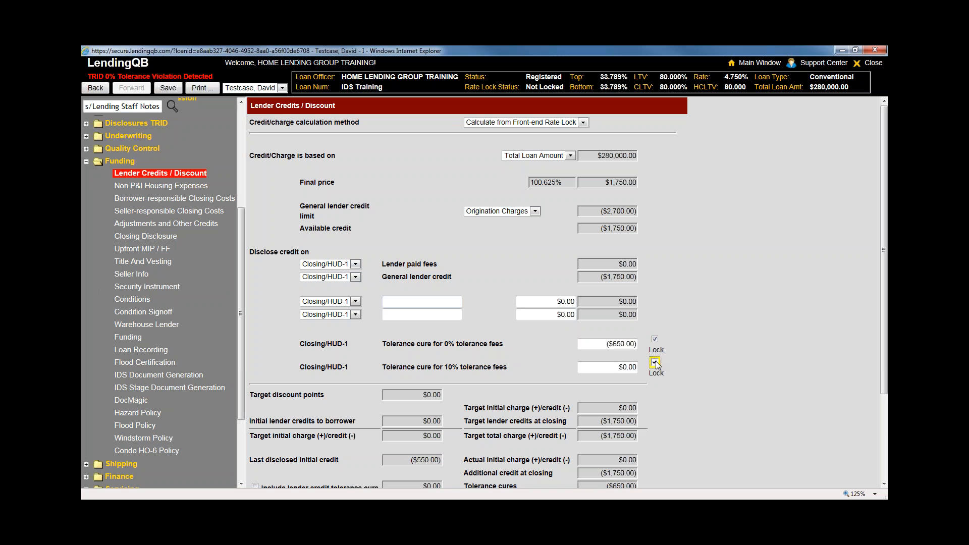
left_click(655, 339)
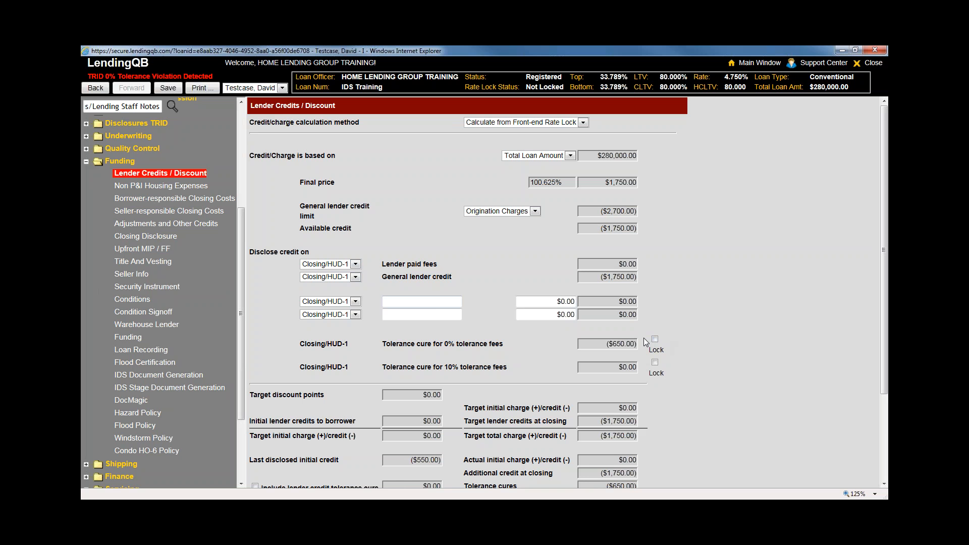
left_click_drag(600, 346, 676, 351)
left_click(180, 192)
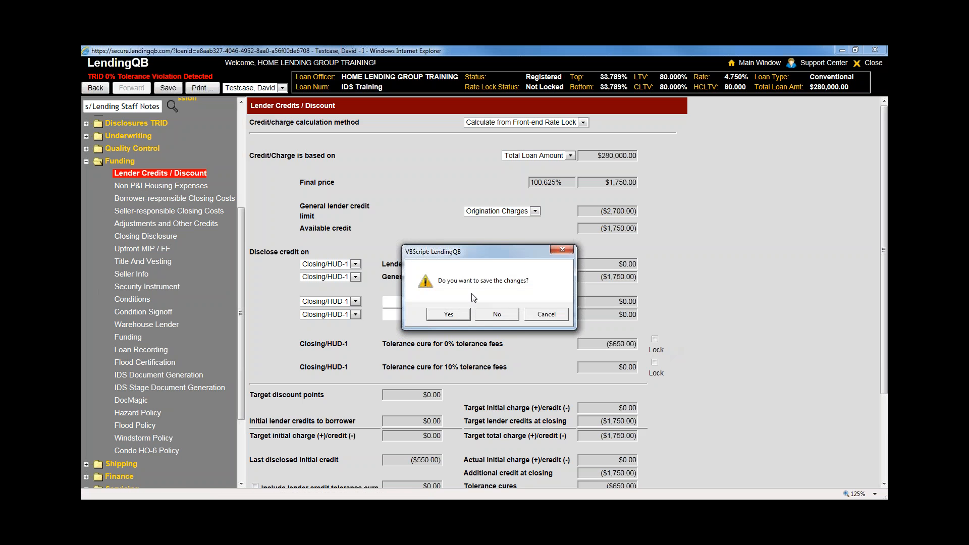
left_click(484, 317)
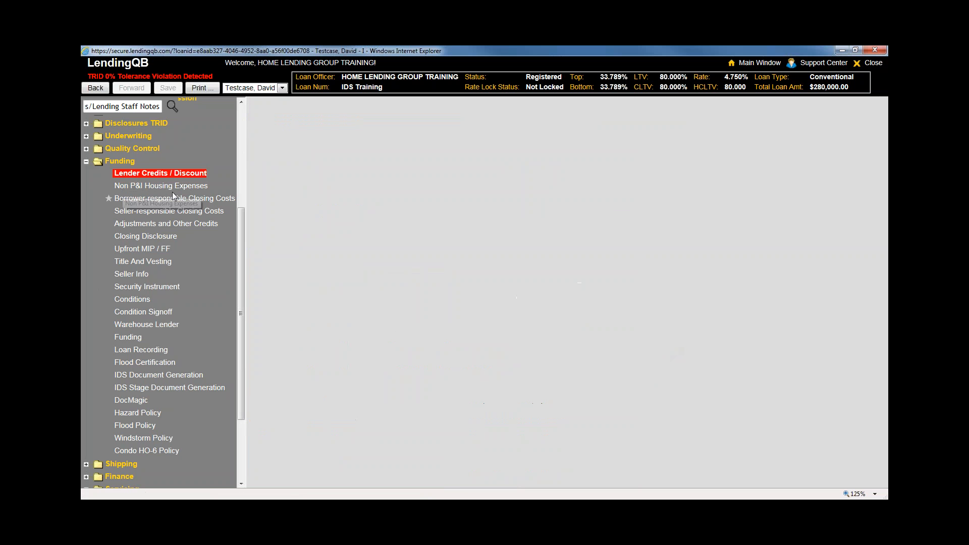
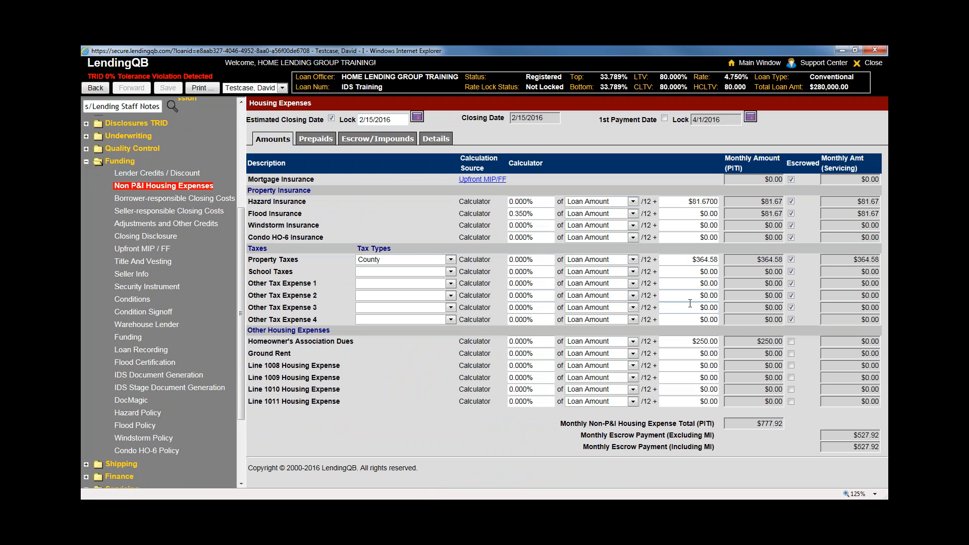
Set Flood Insurance to a 0.000% rate with a flat $82.00 monthly amount, and show the prepaids
left_click(531, 215)
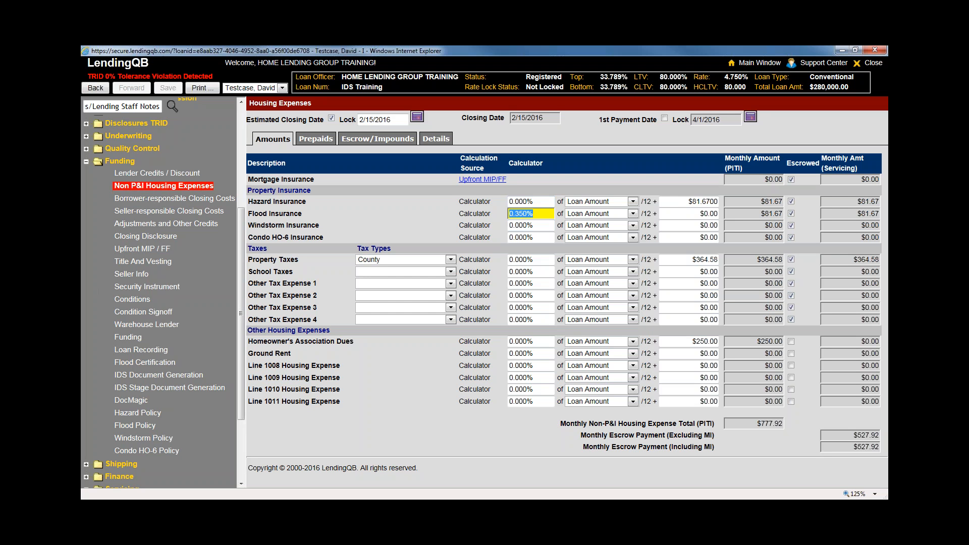
left_click(531, 213)
double_click(532, 213)
type("0")
key("Tab")
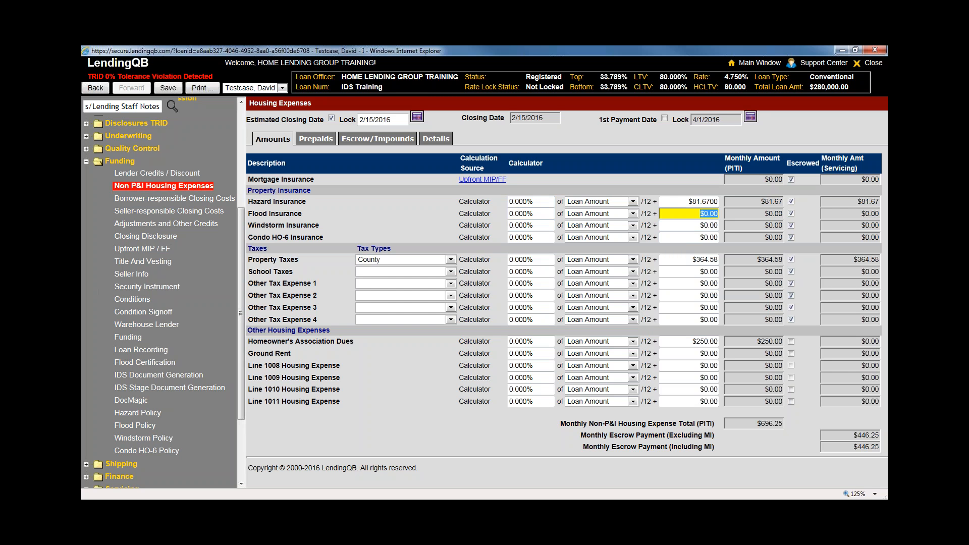
type("82")
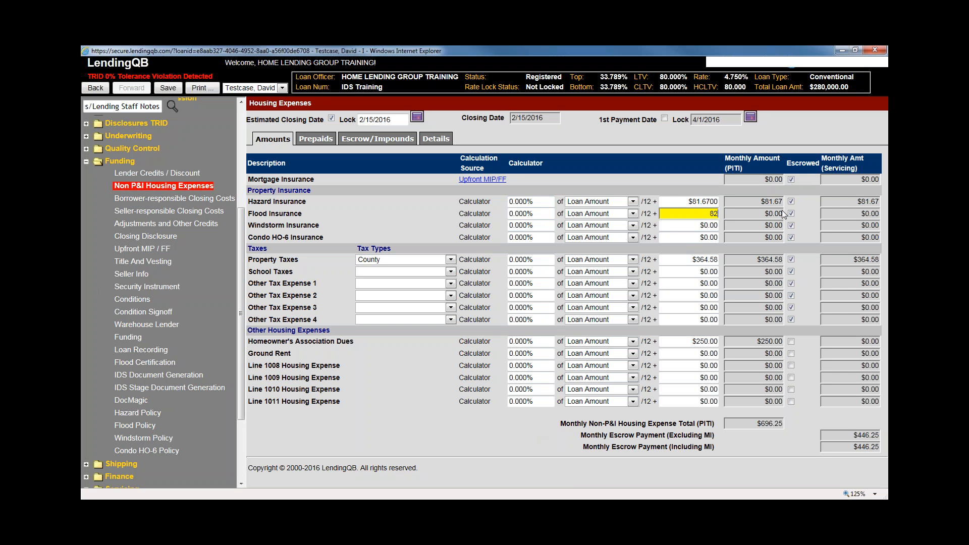
left_click(789, 179)
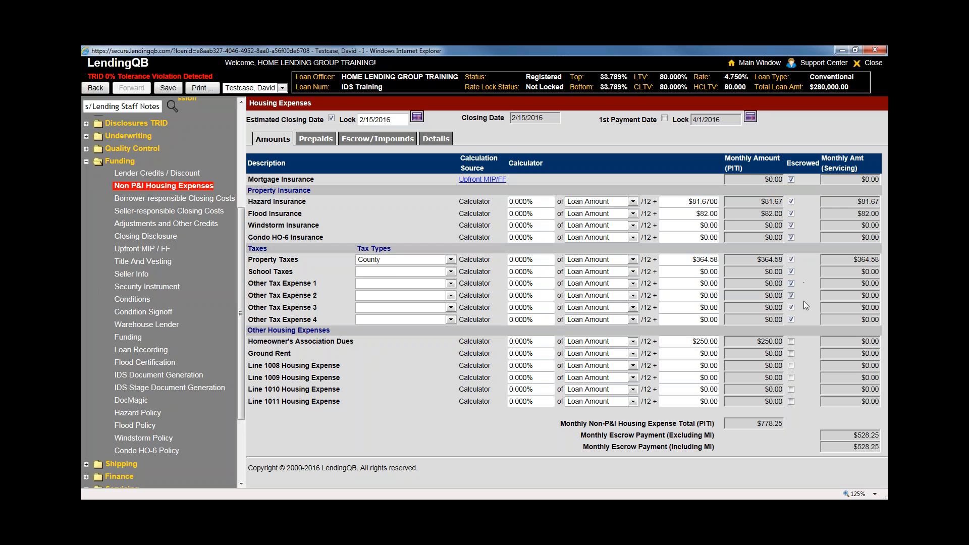
left_click(316, 140)
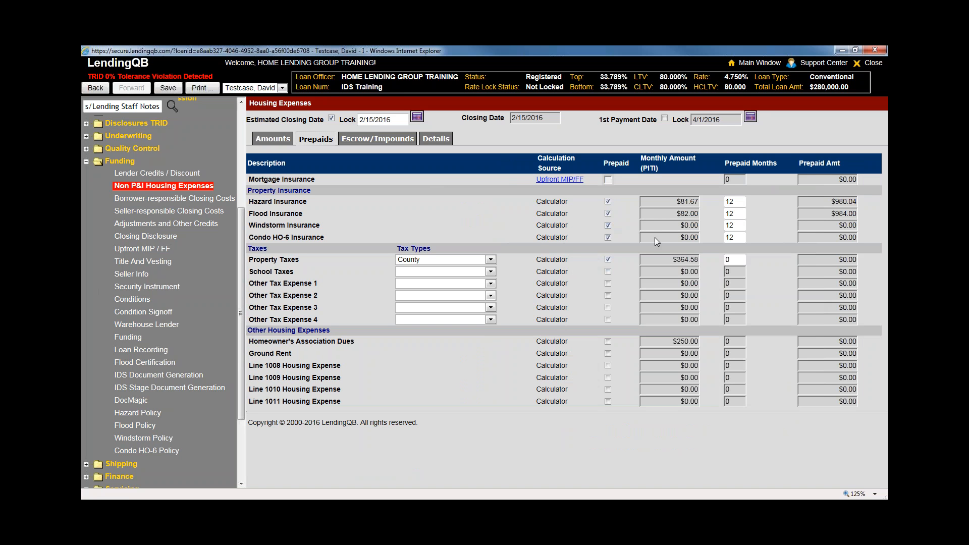
Check Hazard Insurance's prepaid months, then view the escrow reserves showing Flood Insurance at $246.00
left_click(733, 202)
left_click(366, 141)
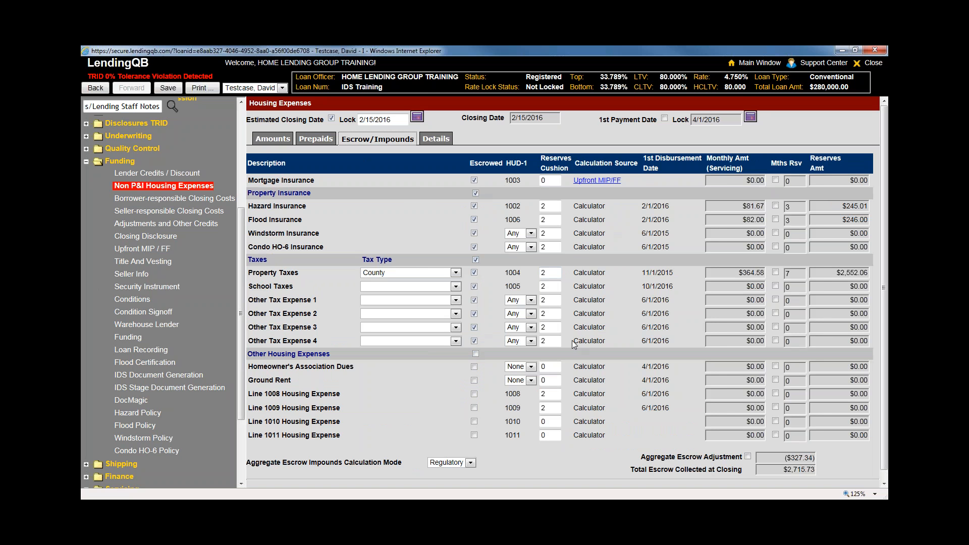
Step through the reserves cushion fields for Hazard, Flood, Windstorm and Condo HO-6 Insurance
left_click(551, 206)
left_click(552, 220)
left_click(551, 233)
left_click(551, 247)
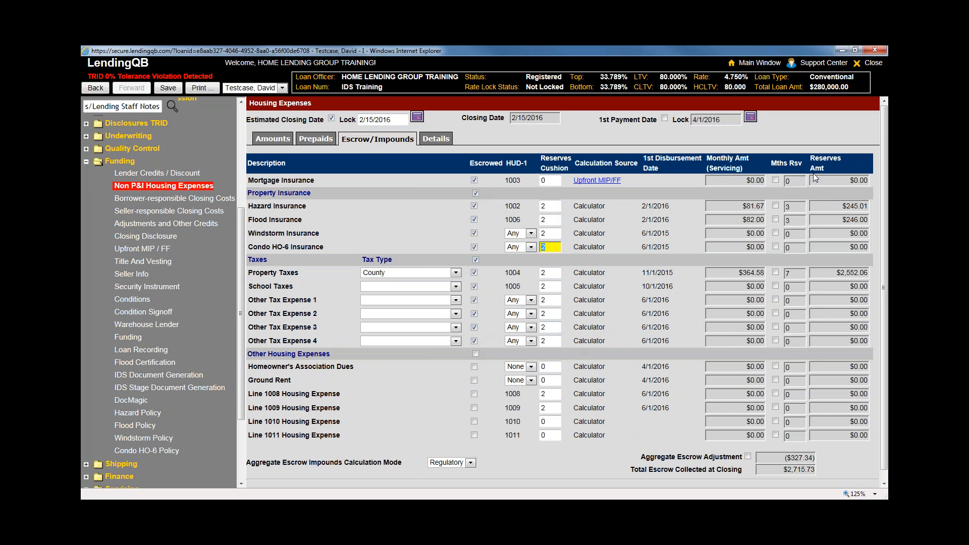
left_click(797, 209)
Highlight the Reserves Cushion and Aggregate Escrow Adjustment labels, then show the Details list
left_click_drag(540, 160, 571, 170)
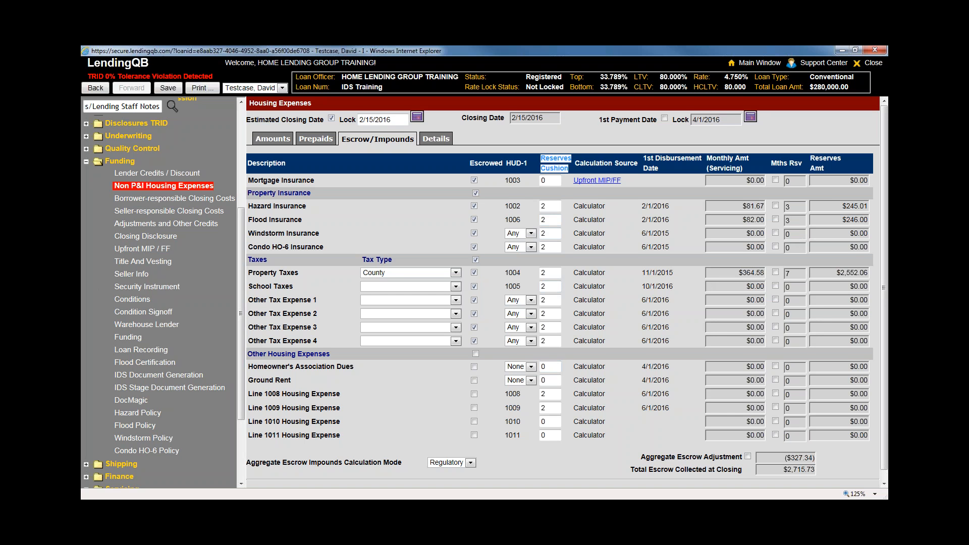
scroll(555, 404, "down", 1)
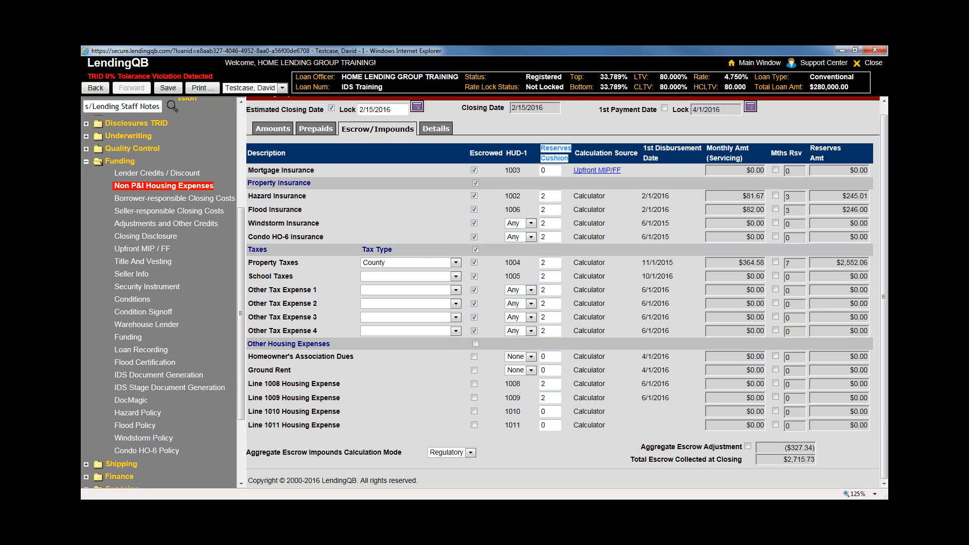
left_click_drag(640, 447, 715, 454)
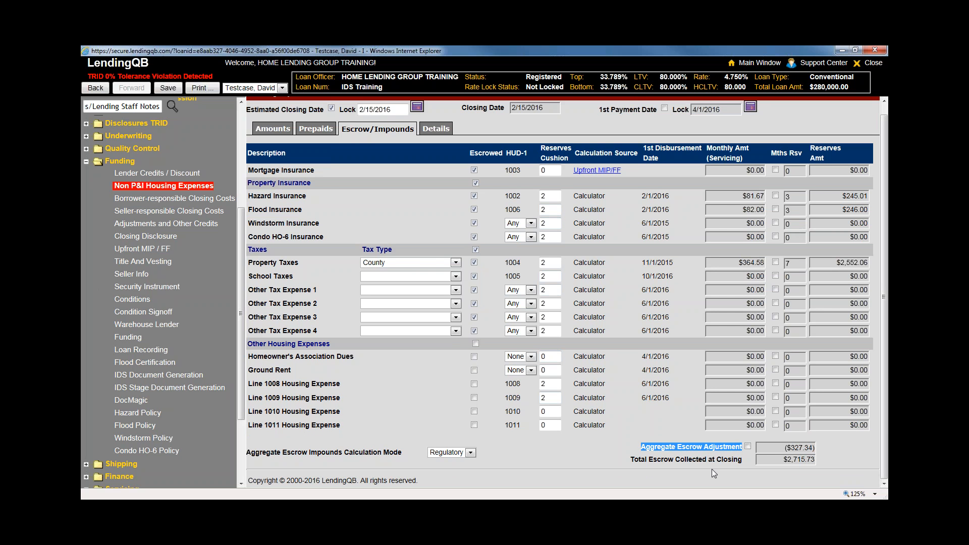
left_click(683, 435)
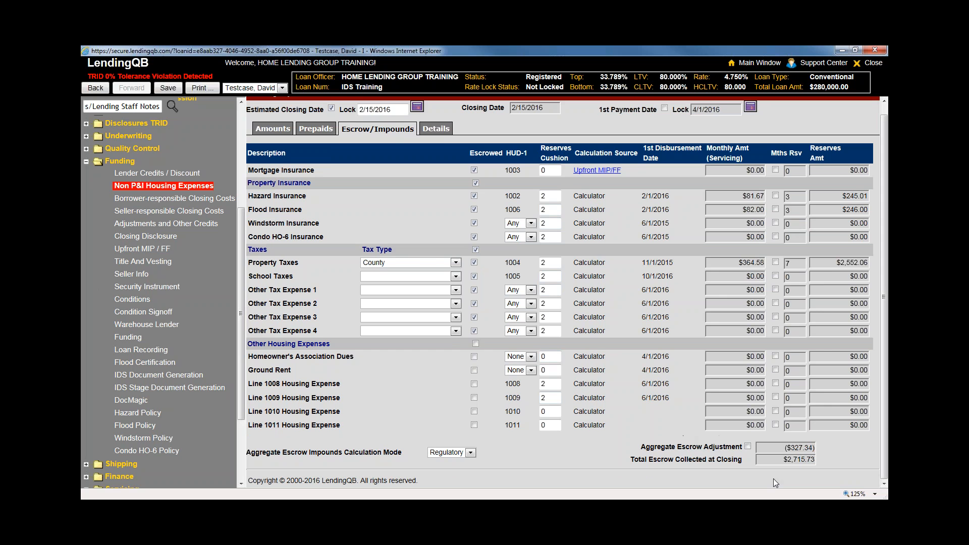
left_click(438, 133)
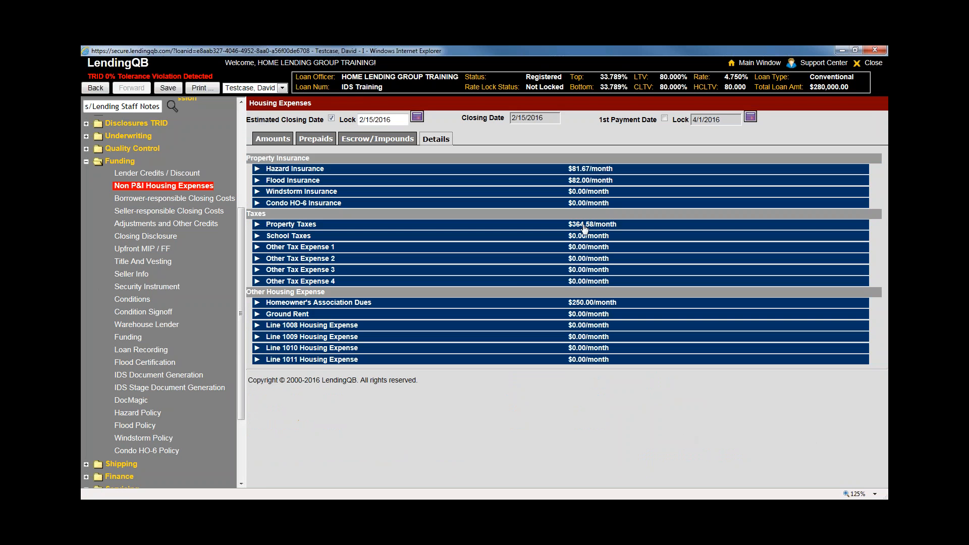
Expand Hazard Insurance's details and keep Calculator as its calculation source
left_click(583, 171)
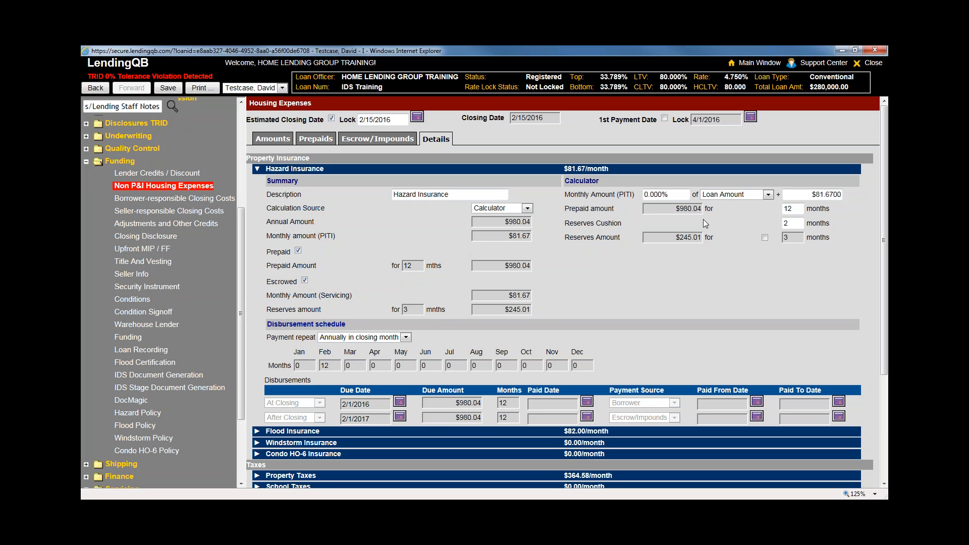
left_click(802, 196)
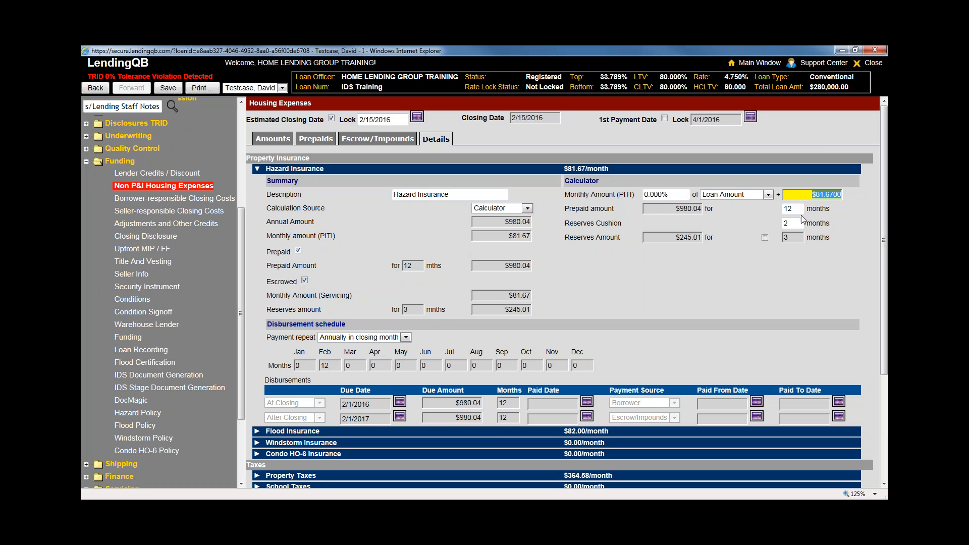
key("Tab")
key("Tab")
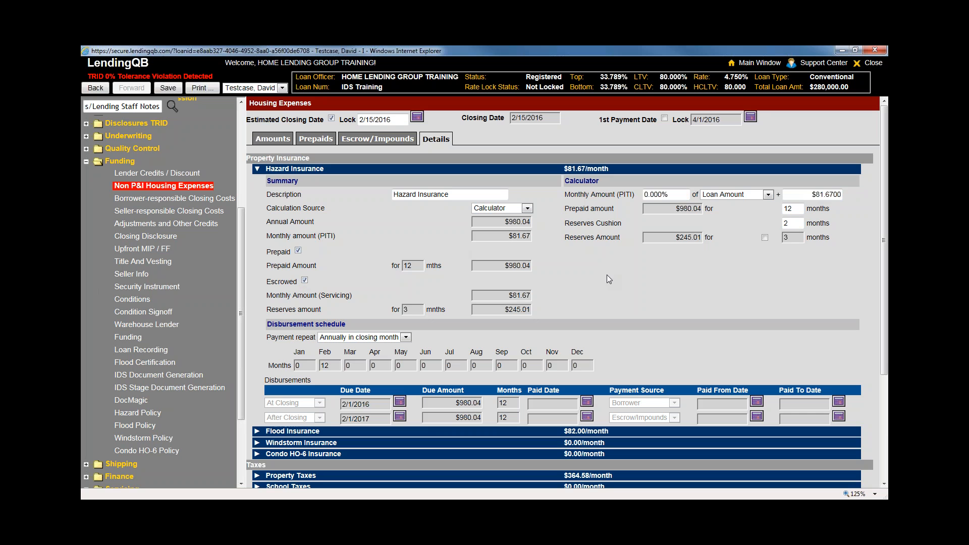
left_click(527, 208)
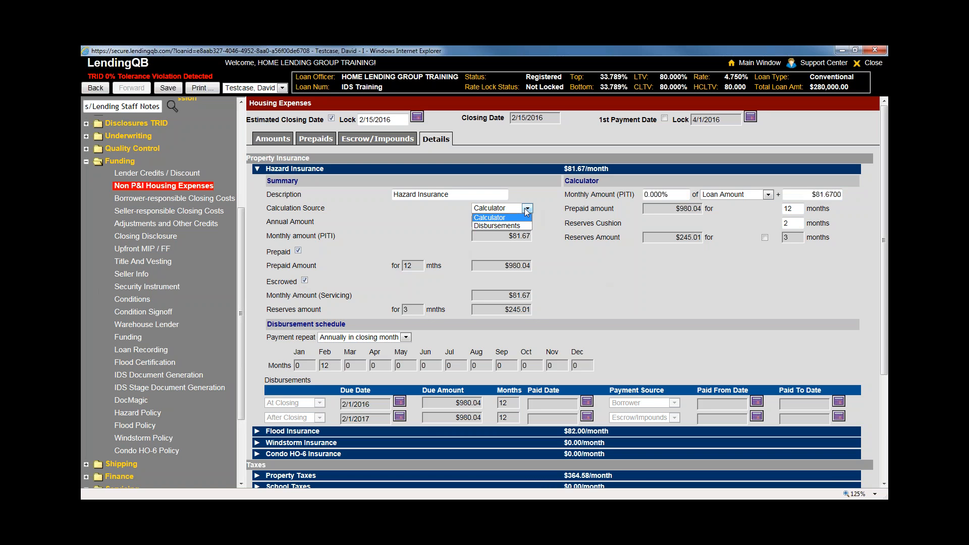
left_click(524, 208)
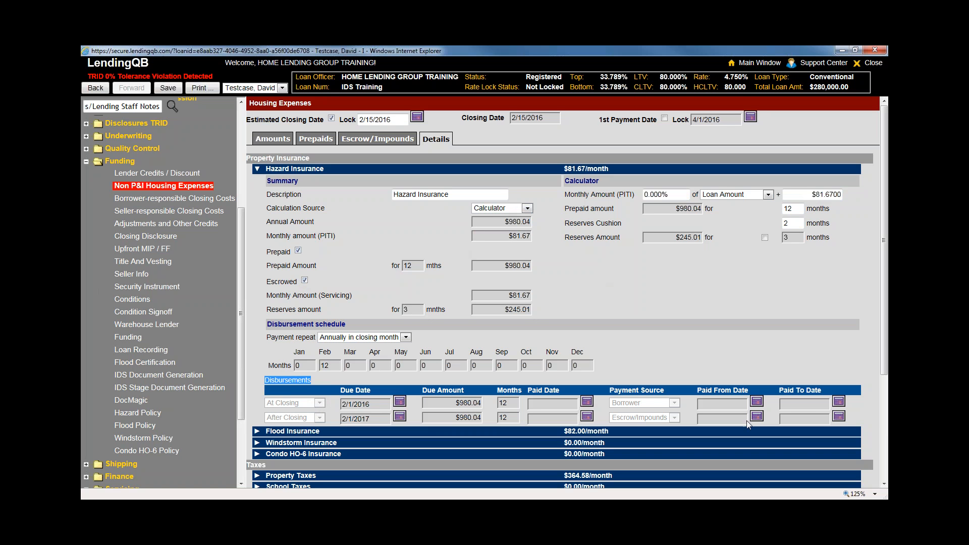
Review Hazard Insurance's prepaid months and its February disbursement schedule values
left_click(291, 413)
left_click(405, 266)
left_click(501, 403)
left_click(320, 366)
left_click(367, 340)
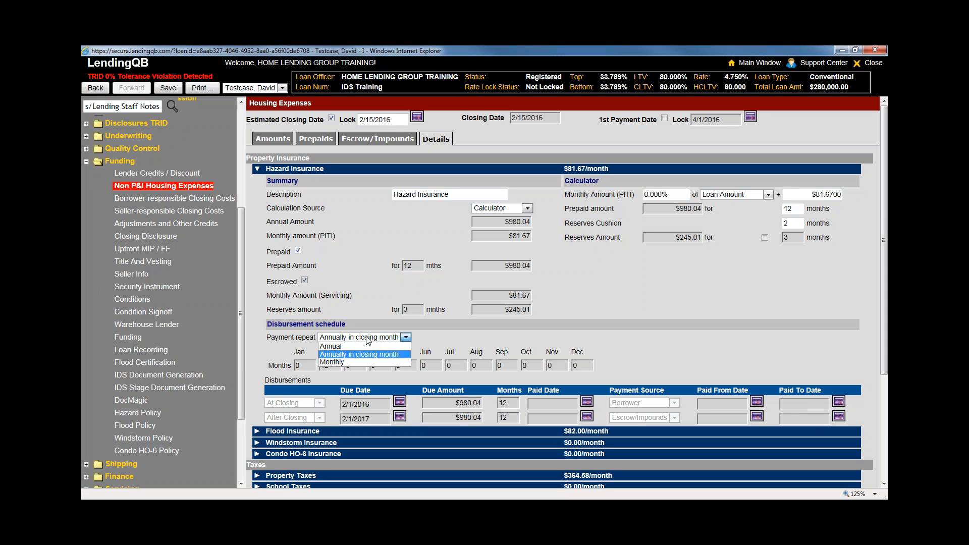
left_click(359, 361)
scroll(501, 377, "down", 3)
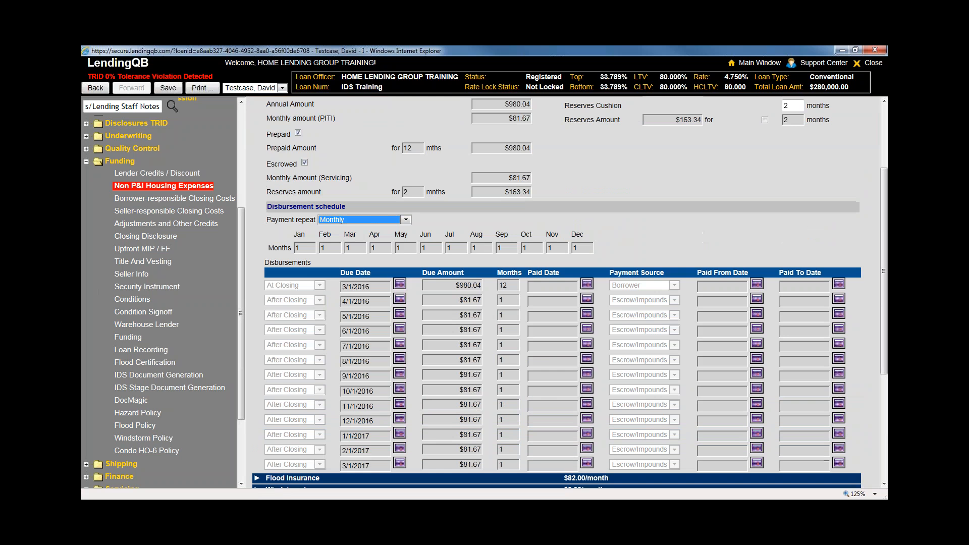
left_click(302, 238)
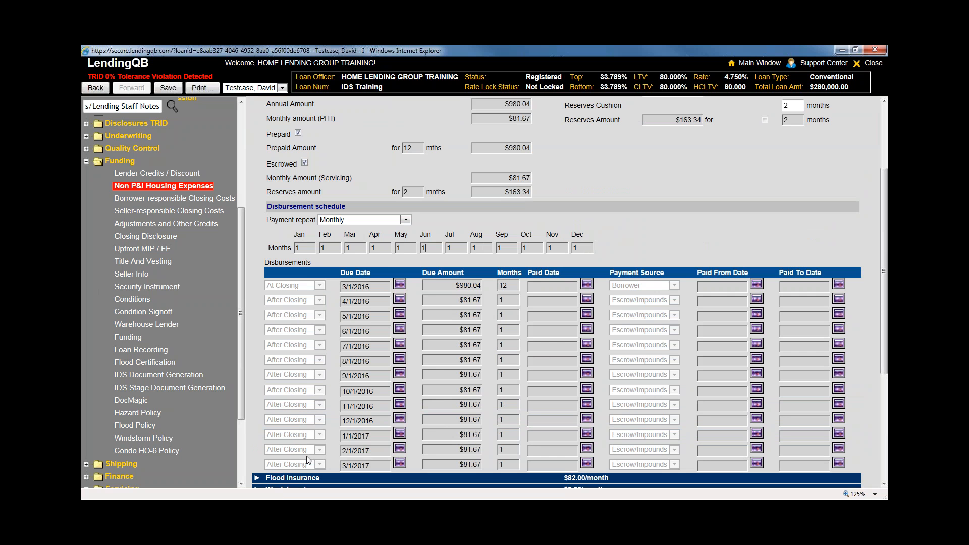
left_click(403, 220)
left_click(391, 228)
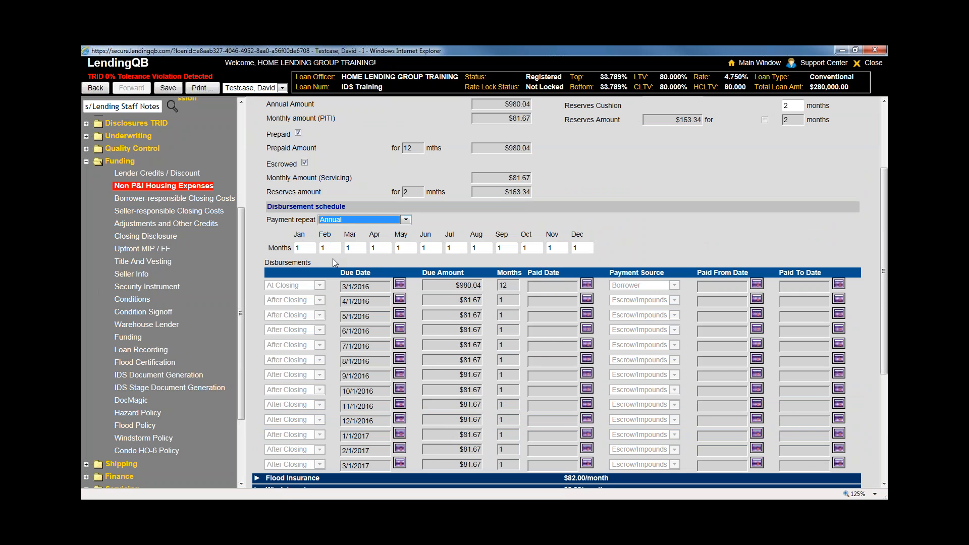
key("Tab")
scroll(565, 293, "down", 2)
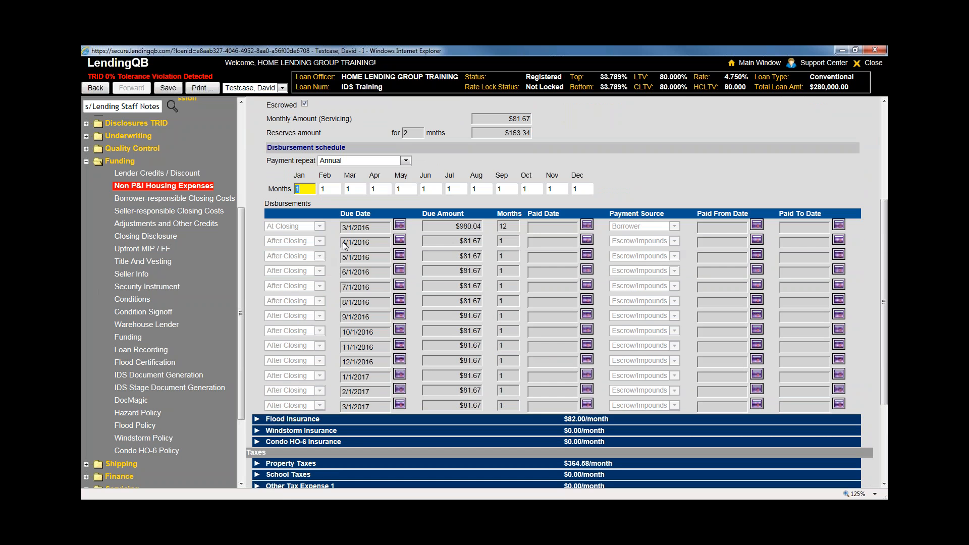
type("0")
key("Tab")
type("0")
left_click(352, 188)
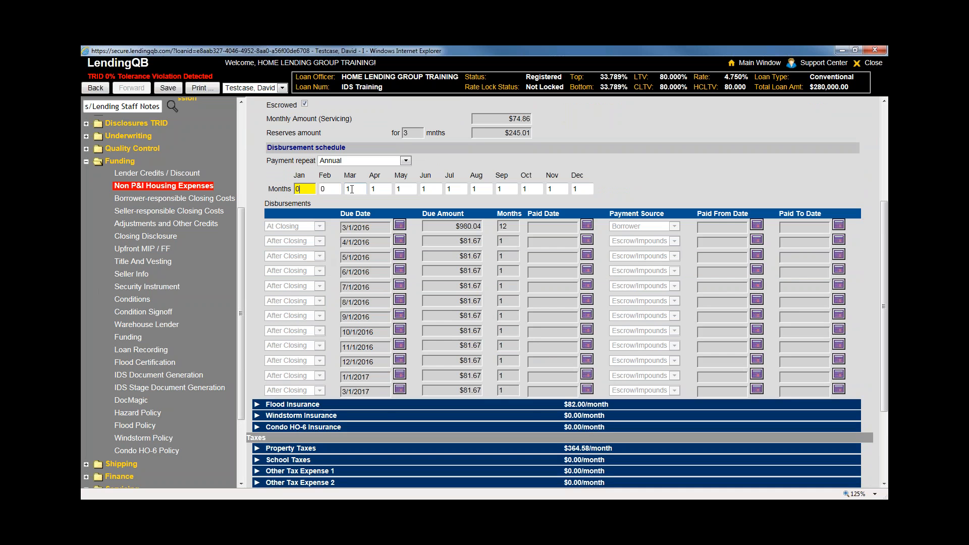
key("Tab")
key("Tab")
type("0")
key("Tab")
type("0")
key("Tab")
type("0")
key("Tab")
type("0\t0")
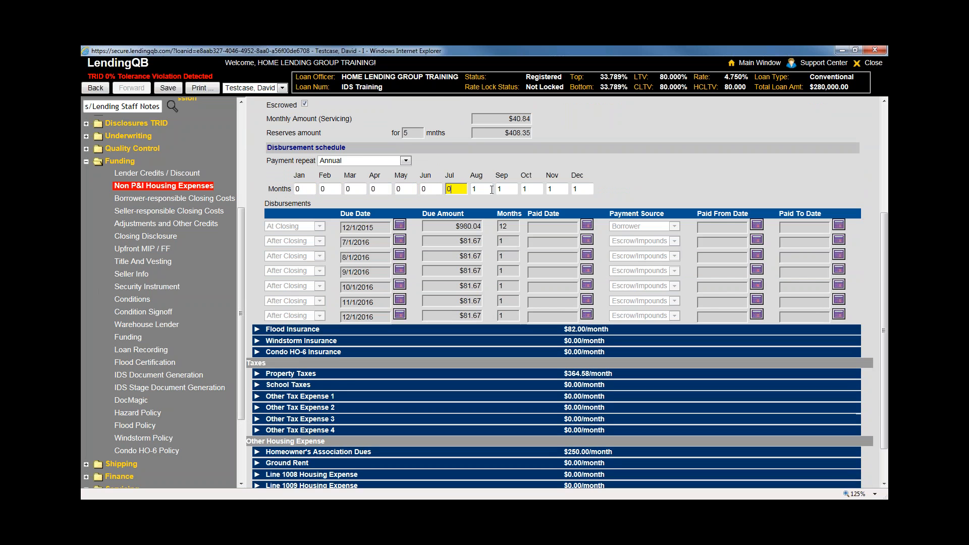
key("Tab")
type("0")
key("Tab")
type("0")
key("Tab")
type("0")
key("Tab")
type("0")
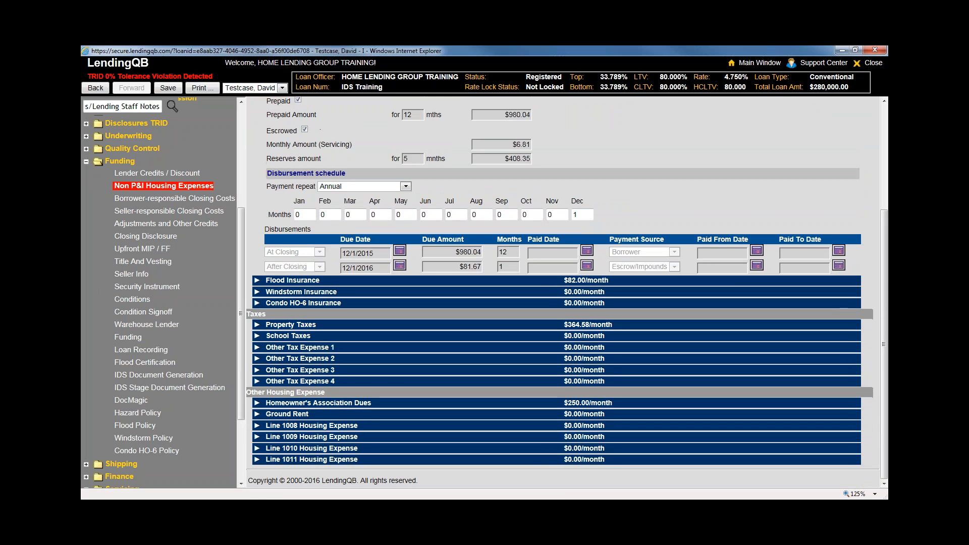
key("Tab")
type("0")
left_click(372, 245)
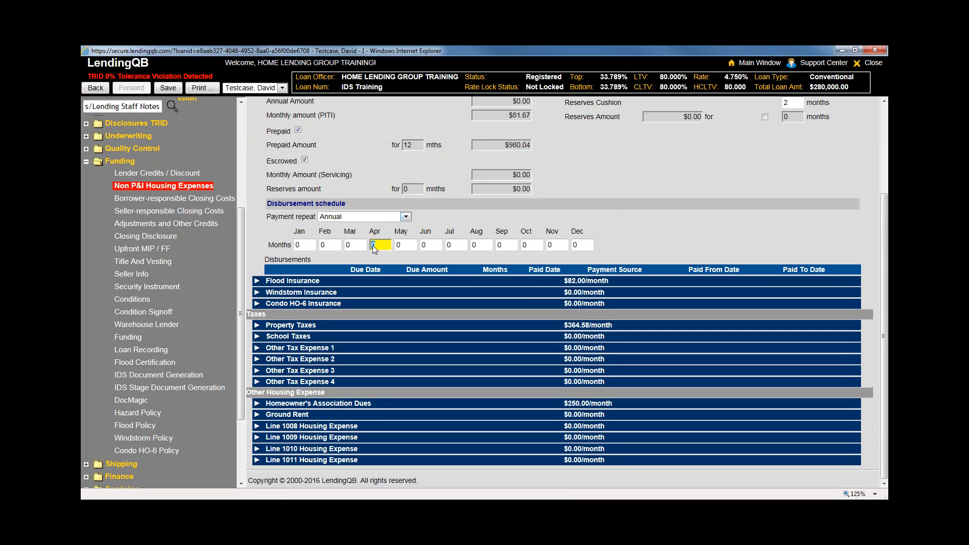
type("6")
key("Tab")
key("Tab")
key("Tab")
key("Tab")
key("Tab")
key("Tab")
type("6")
left_click(637, 232)
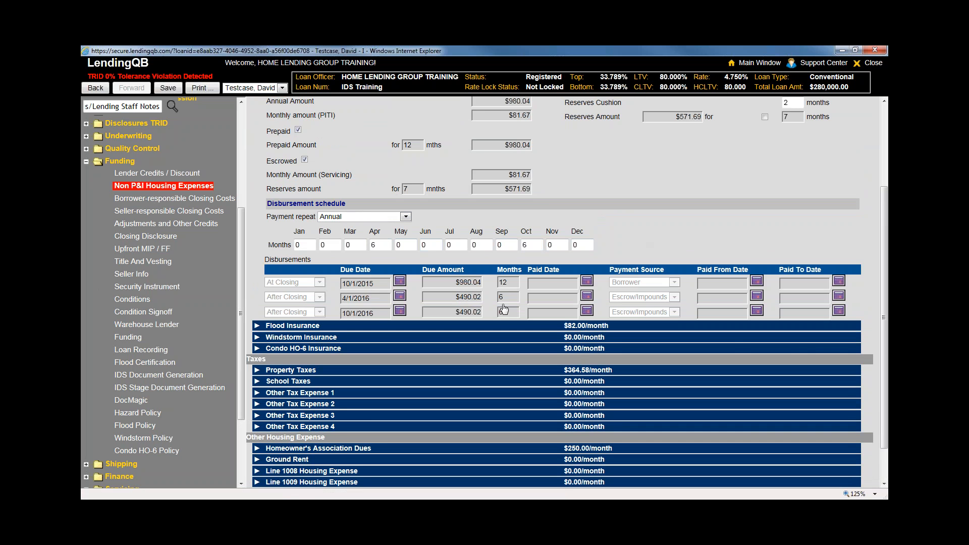
scroll(454, 303, "up", 3)
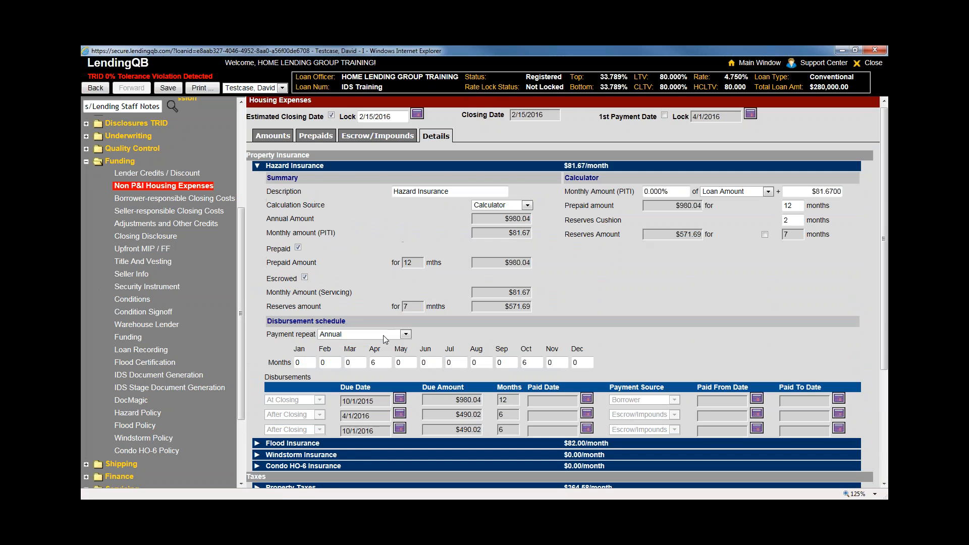
left_click(381, 333)
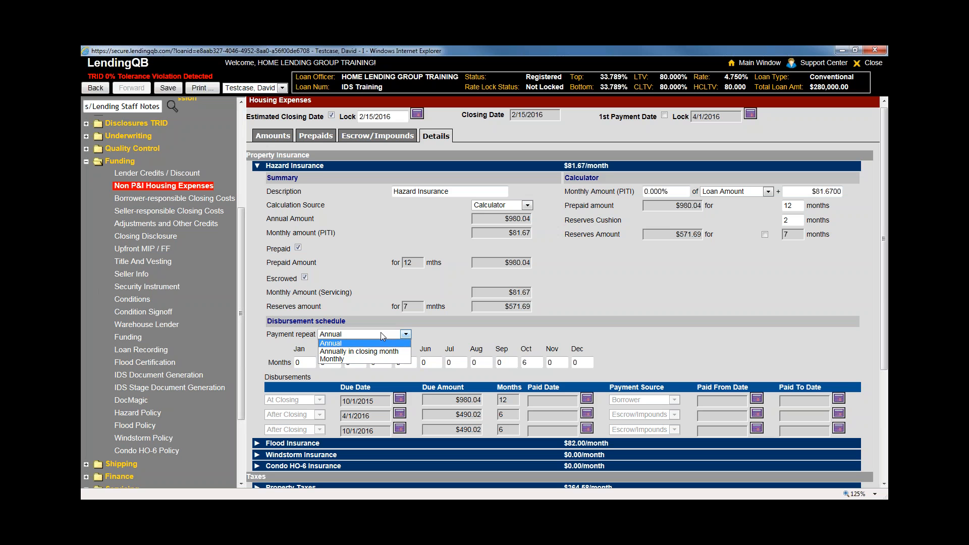
left_click(379, 351)
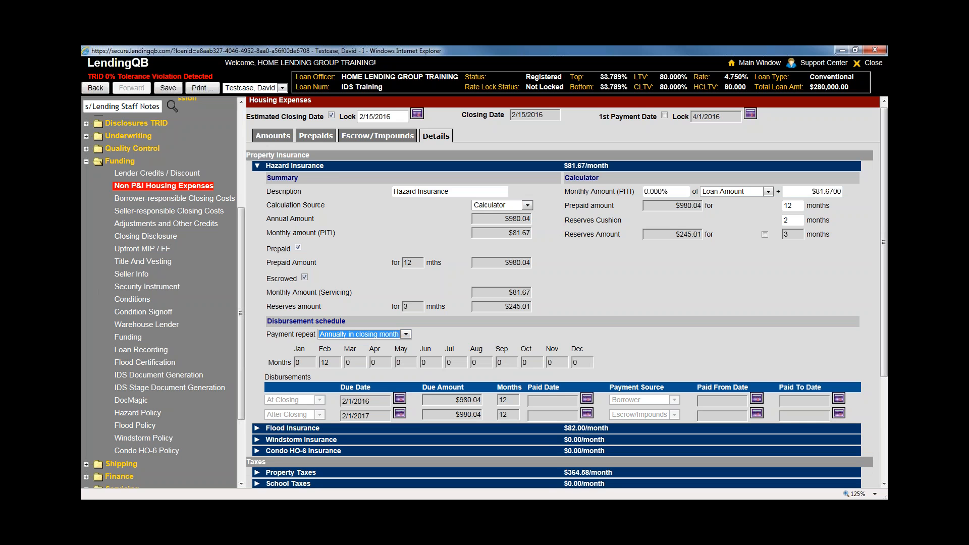
scroll(332, 368, "up", 1)
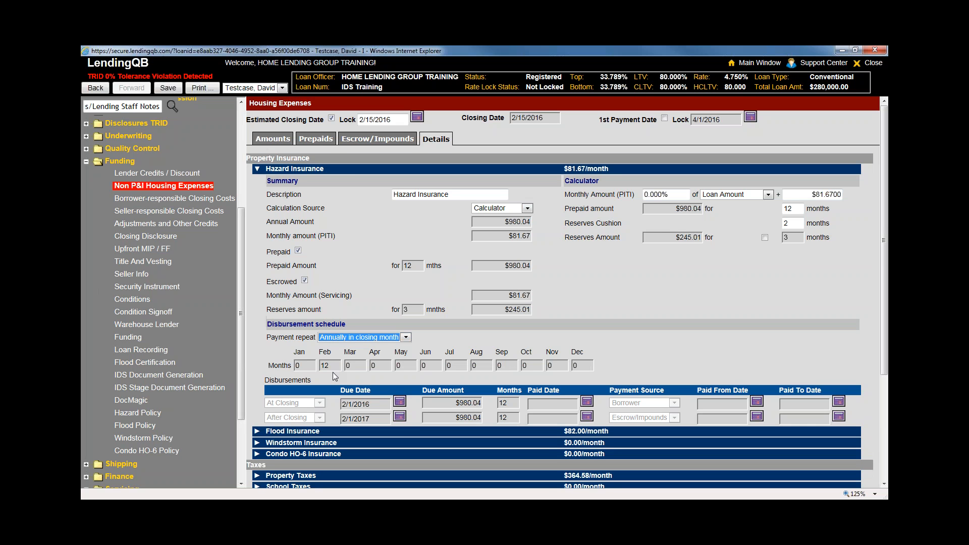
double_click(333, 367)
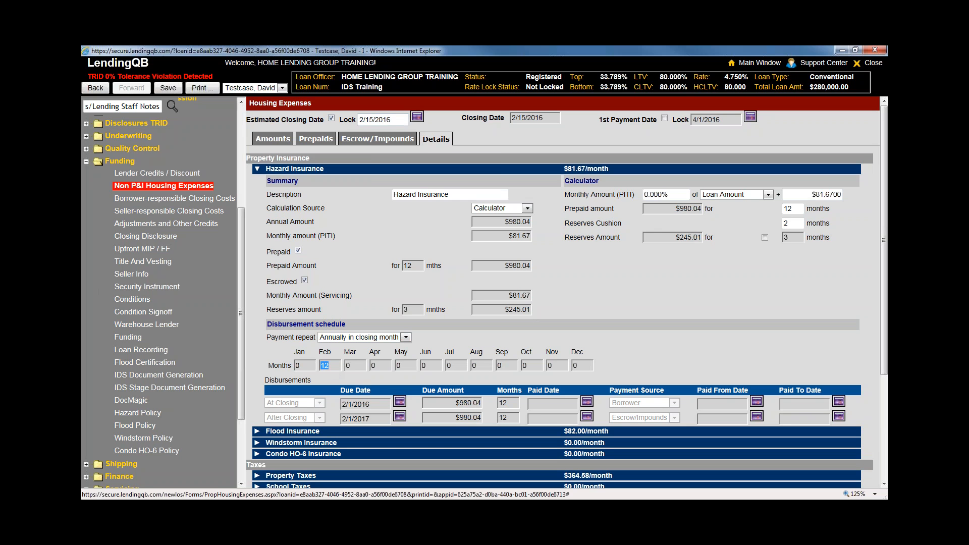
Change the estimated closing date to 3/15/2016
left_click(417, 117)
left_click(473, 145)
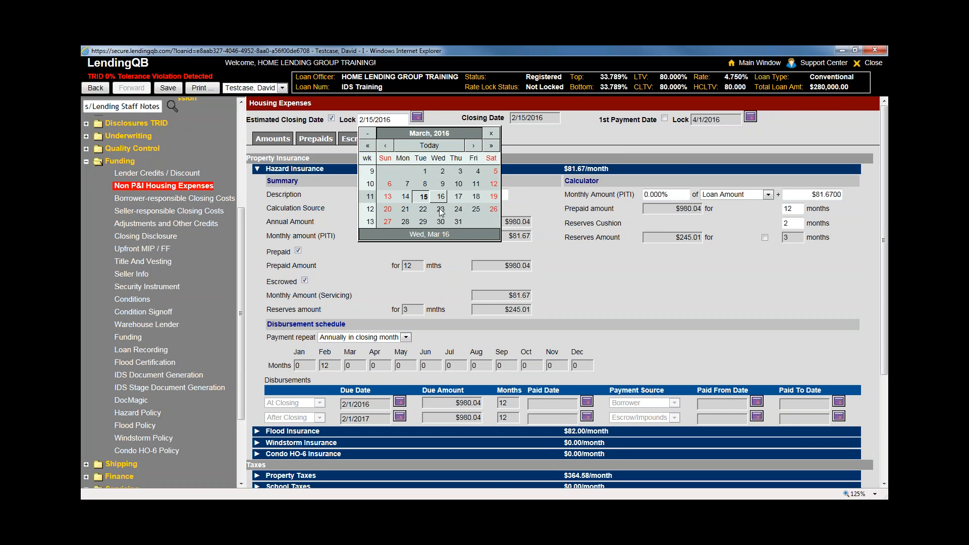
left_click(423, 196)
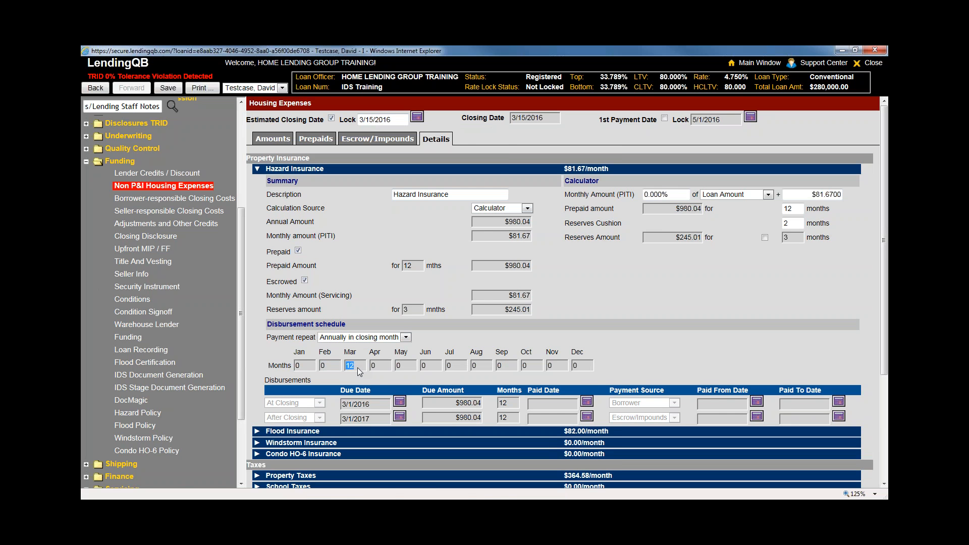
Restore the closing date to 2/15/2016, save the loan, and review the Payment repeat options
left_click(417, 117)
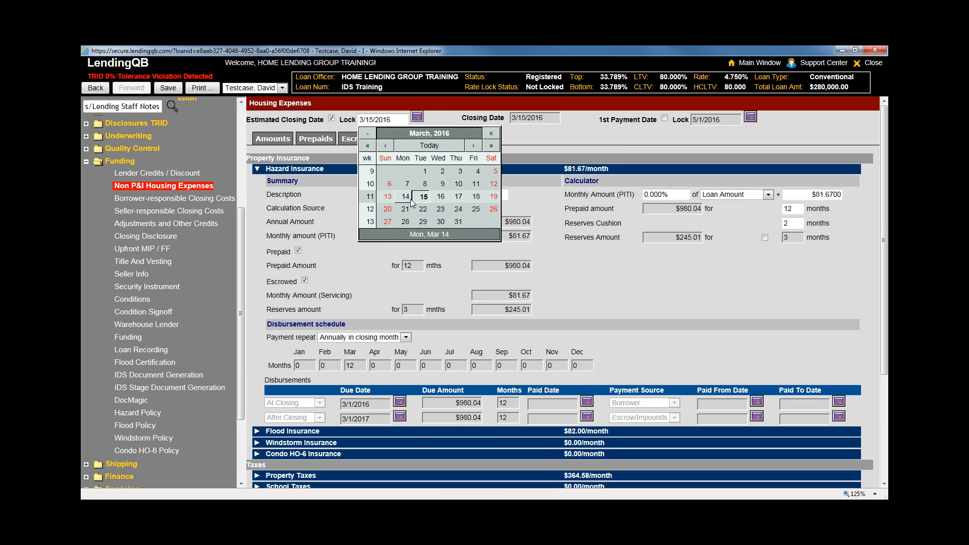
left_click(385, 145)
left_click(405, 196)
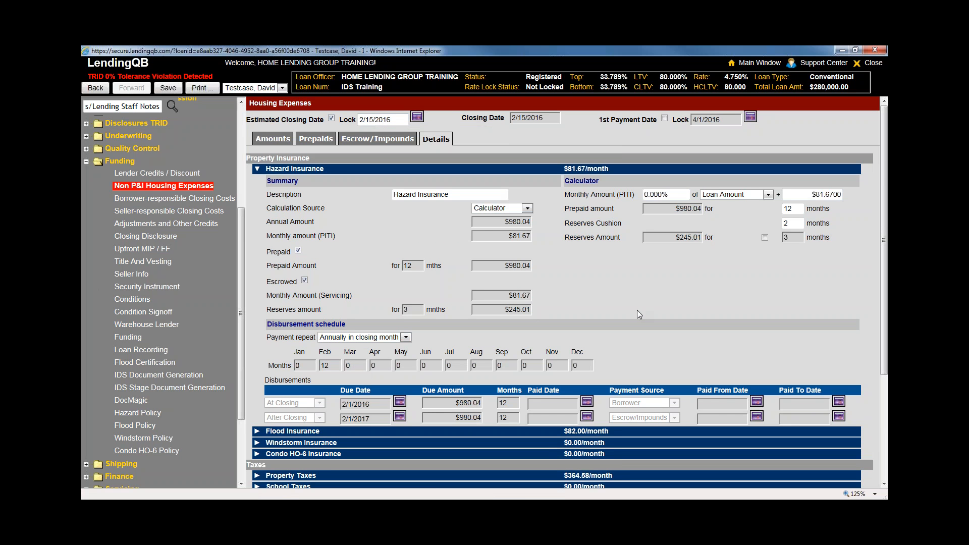
left_click(168, 87)
left_click(405, 338)
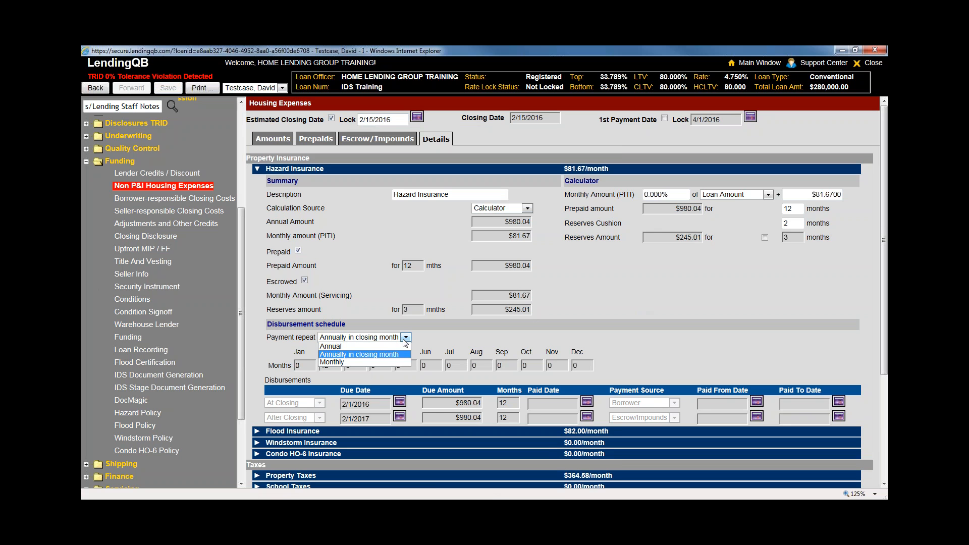
left_click(475, 342)
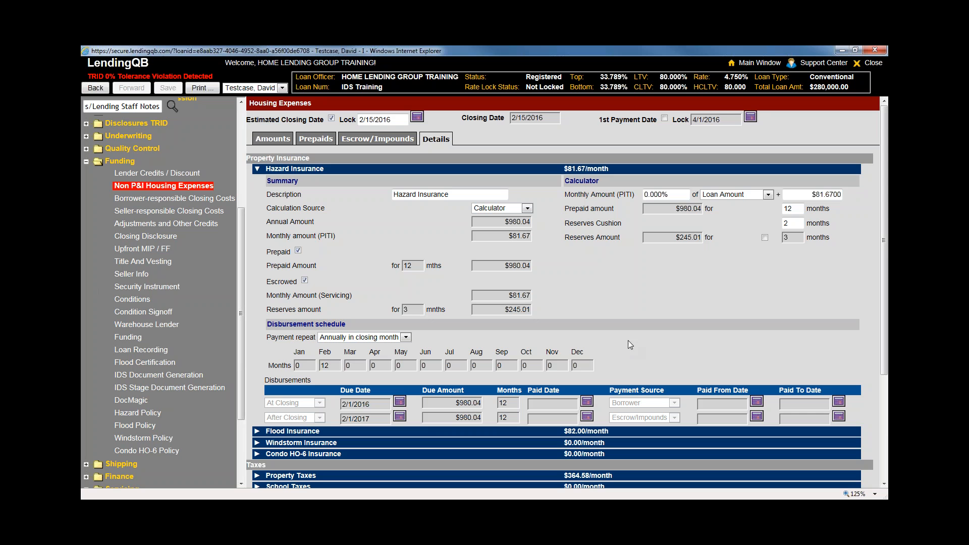
Switch Hazard Insurance's calculation source from Calculator to Disbursements
left_click(525, 208)
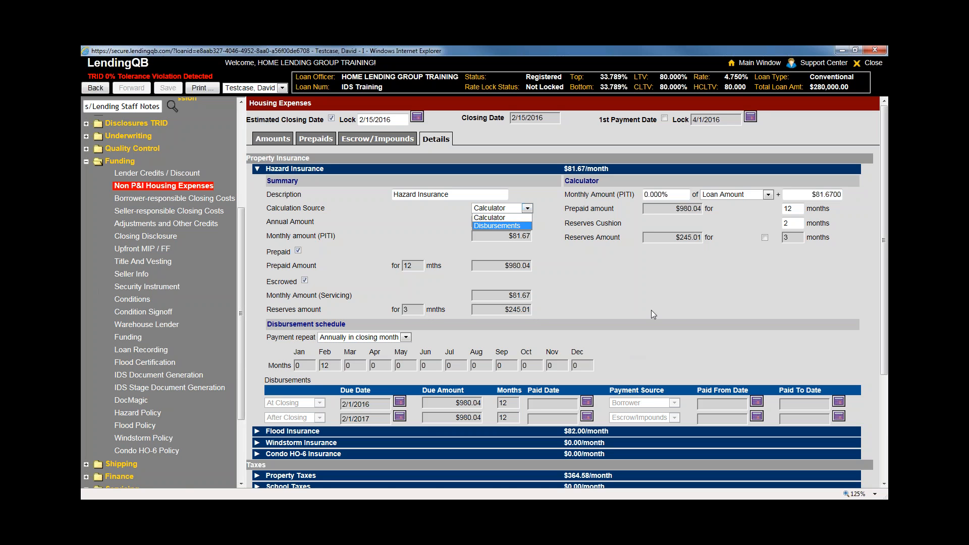
left_click(492, 217)
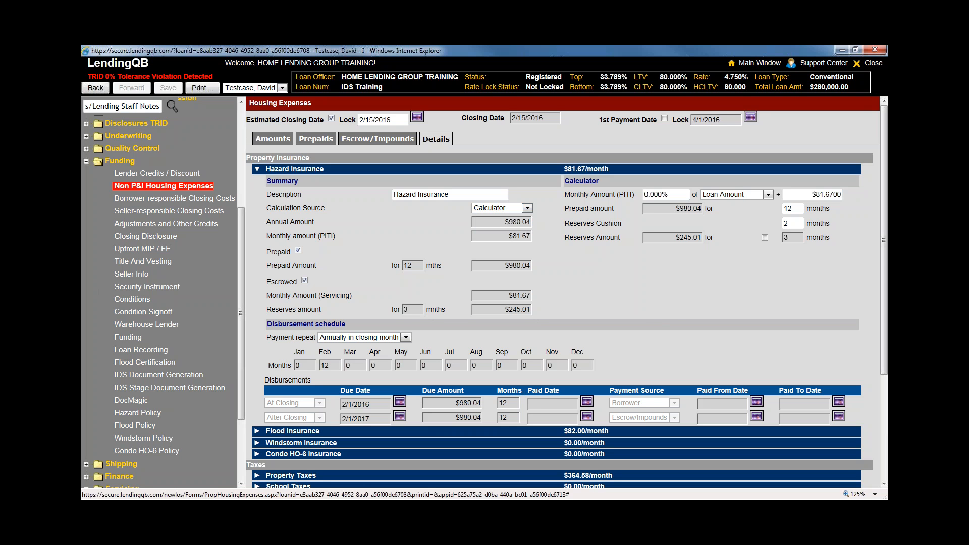
left_click(527, 209)
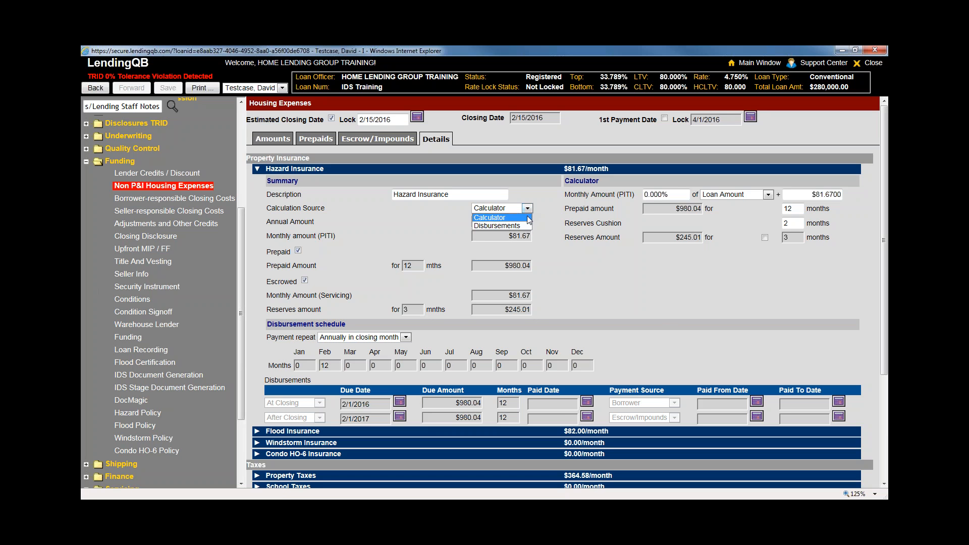
left_click(497, 226)
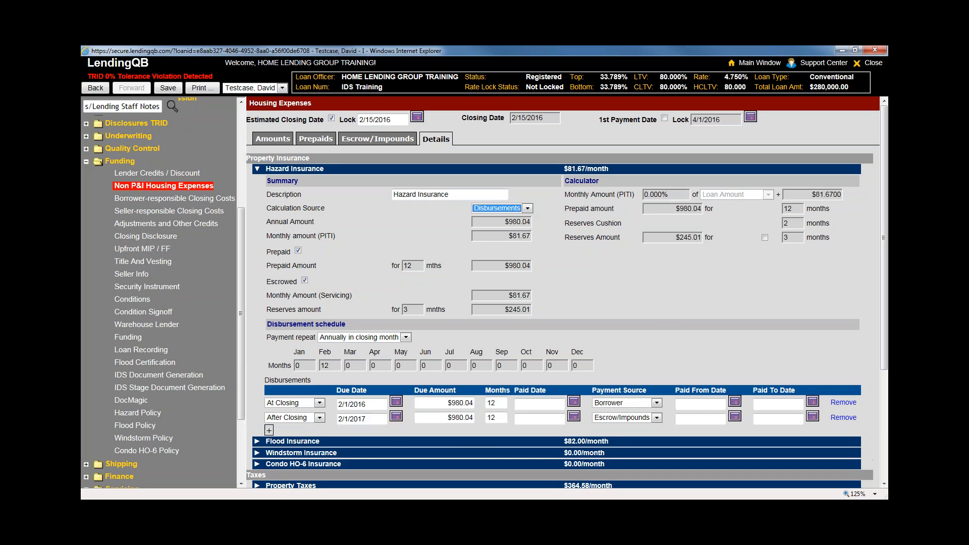
key("Tab")
key("Tab")
key("Tab")
key("Tab")
Set the At Closing disbursement due date to 02/15/2016
scroll(301, 362, "down", 2)
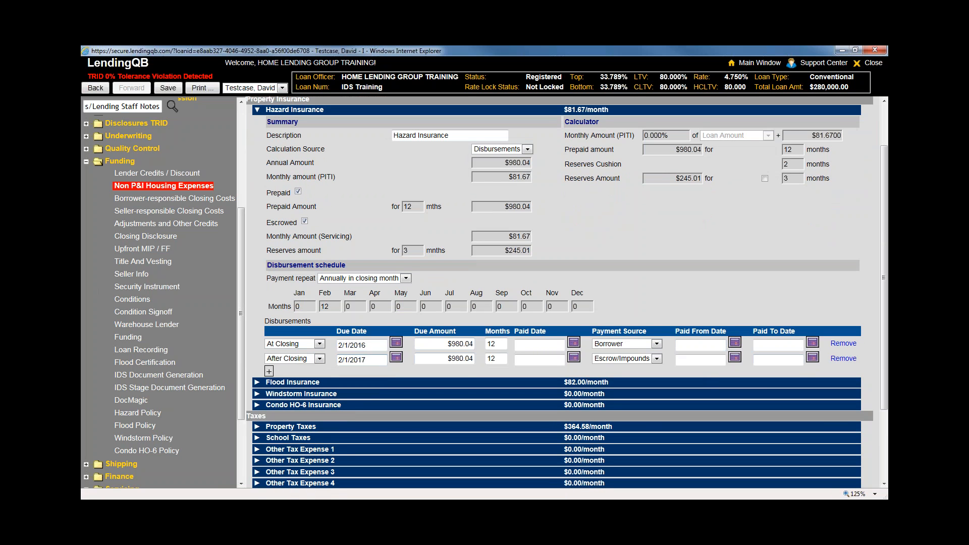
left_click(396, 344)
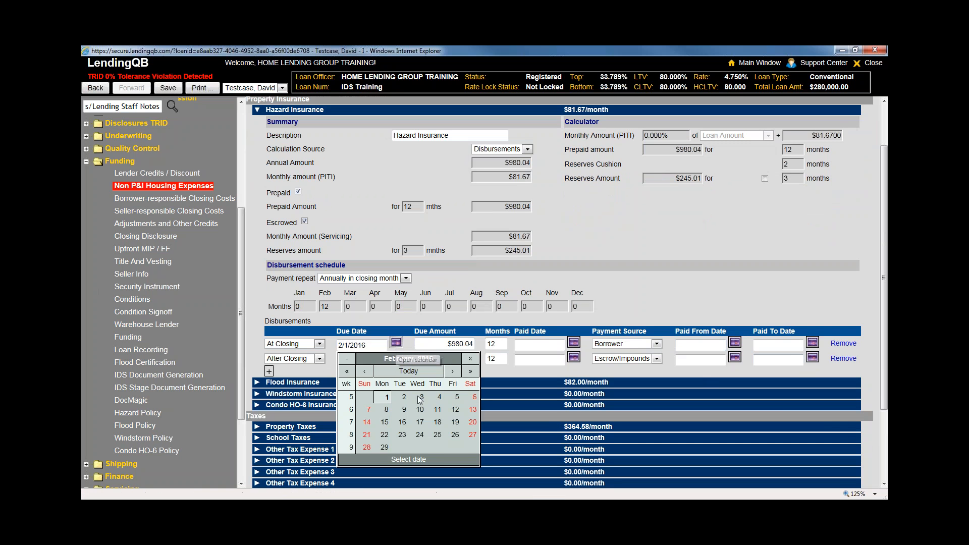
left_click(384, 422)
scroll(337, 343, "down", 1)
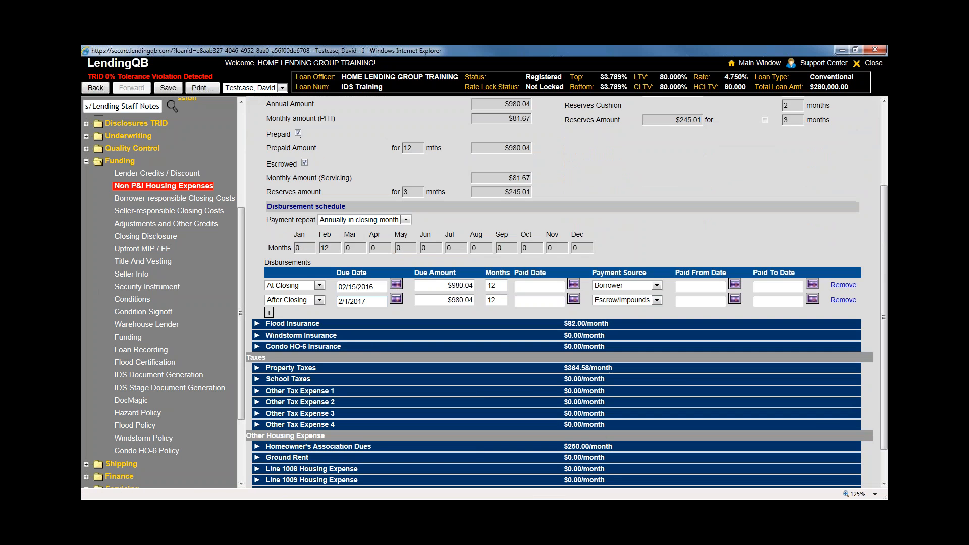
scroll(346, 385, "up", 2)
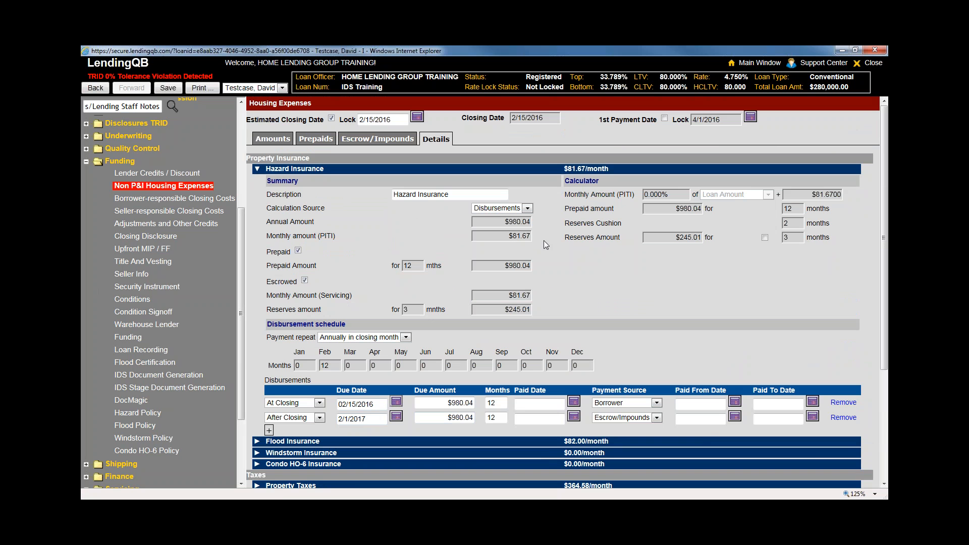
left_click(526, 208)
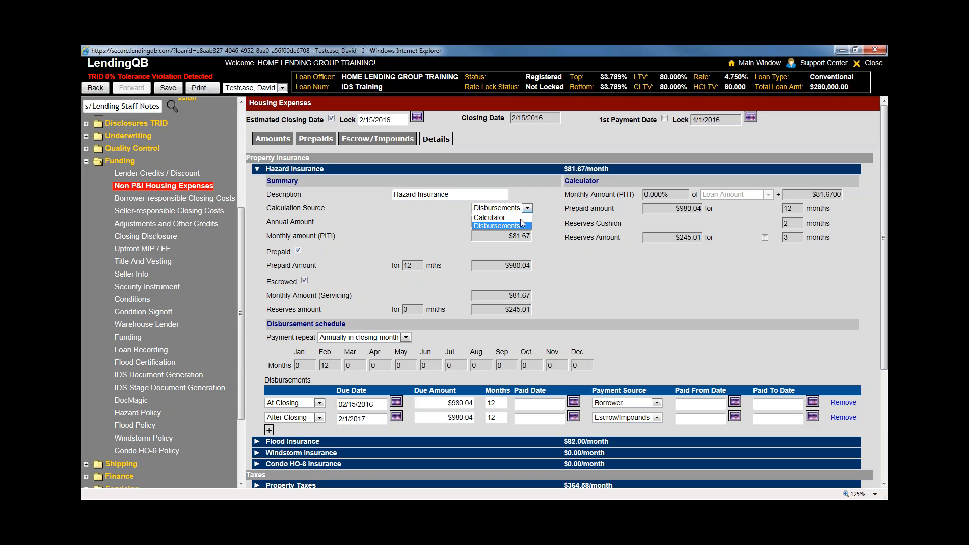
Switch Hazard Insurance's calculation source to Calculator and back to Disbursements
left_click(505, 217)
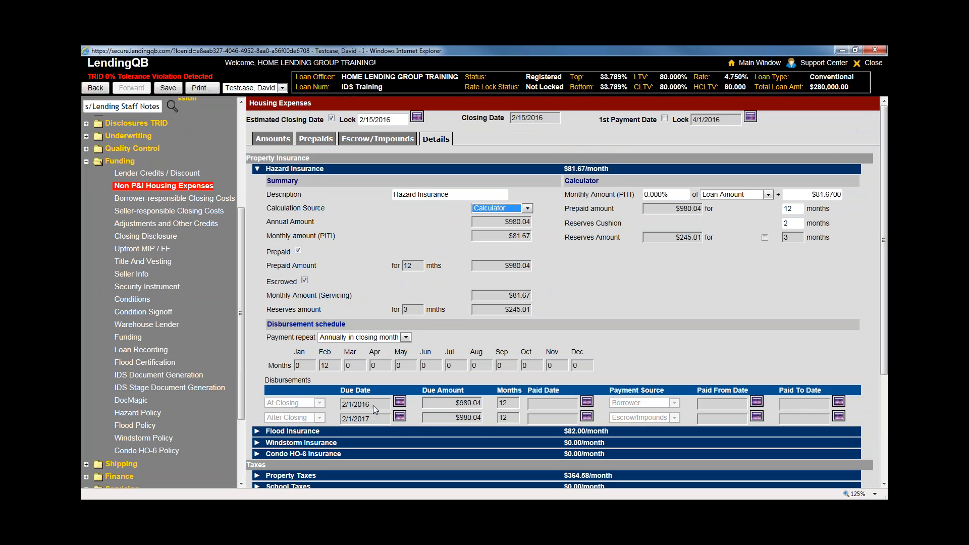
left_click(350, 403)
left_click(528, 209)
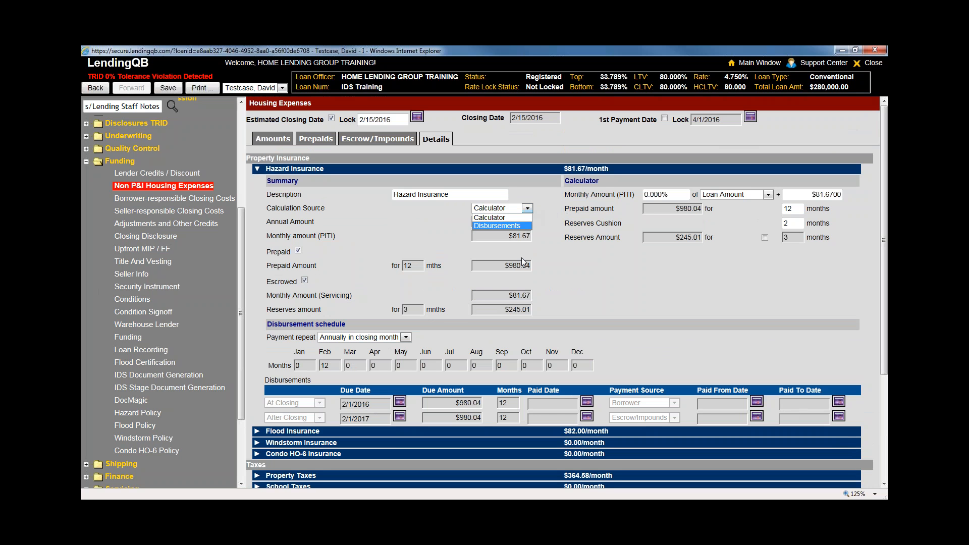
left_click(520, 226)
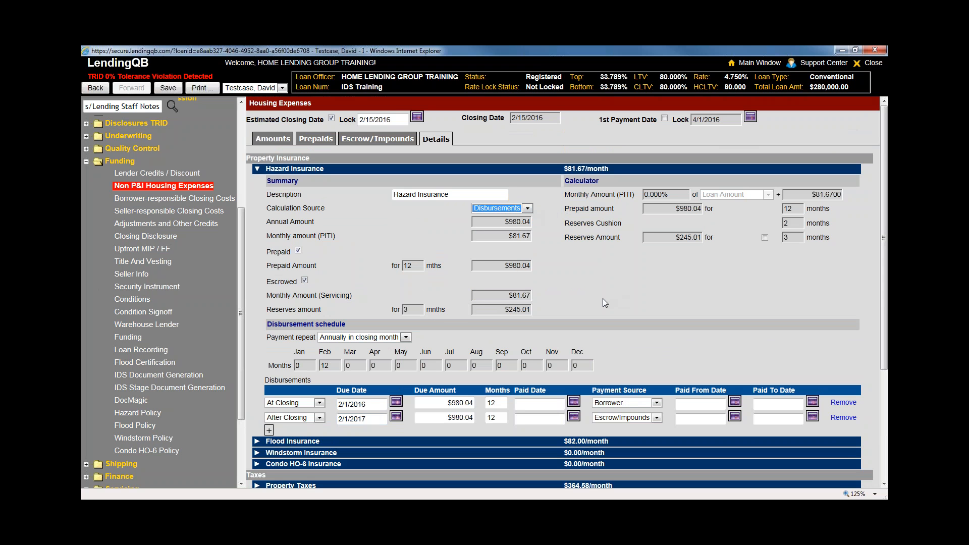
Collapse the Hazard Insurance details, leaving it at $81.67/month in the list
left_click(583, 170)
left_click(582, 170)
left_click(582, 170)
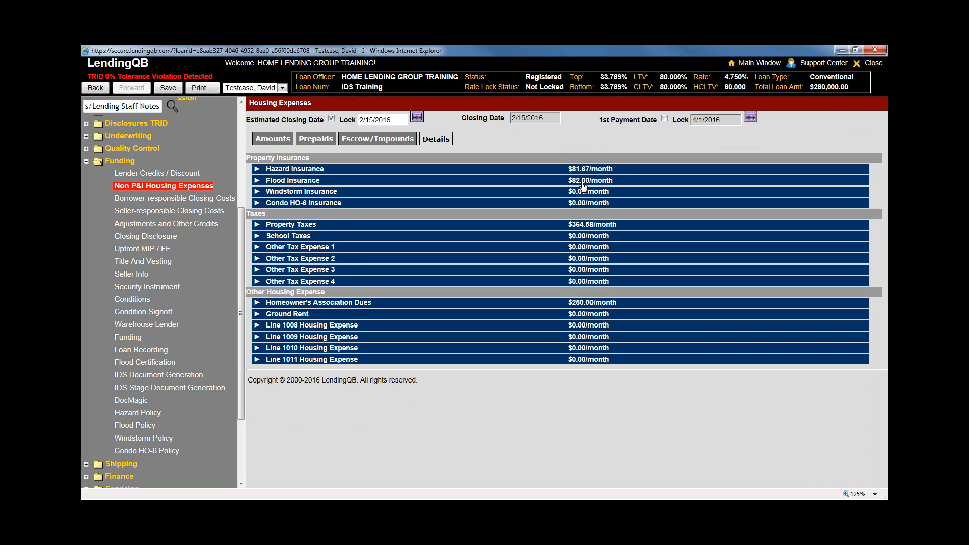
Peek at Flood, School Taxes and Property Taxes details, then go to Borrower-responsible Closing Costs unsaved
left_click(583, 184)
left_click(583, 185)
left_click(594, 237)
left_click(593, 237)
left_click(587, 225)
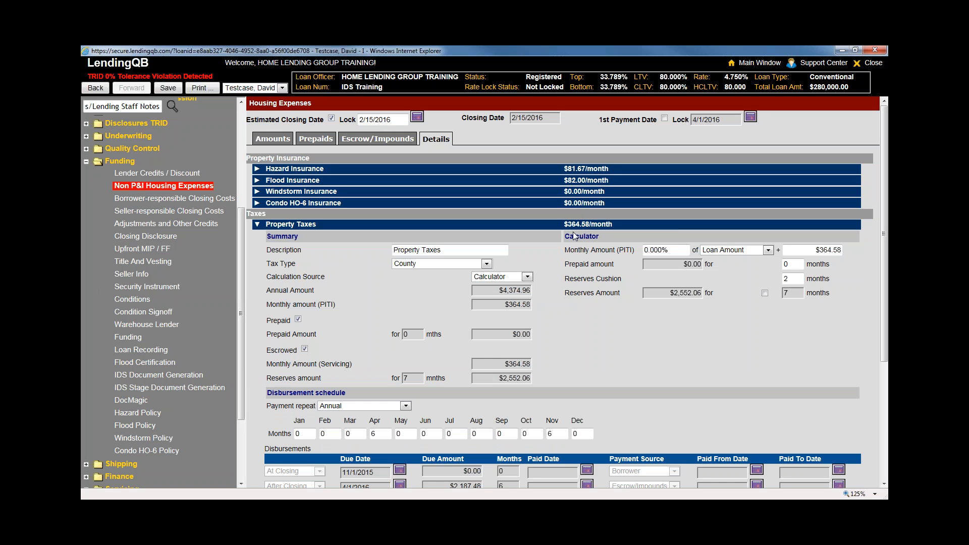
left_click(160, 199)
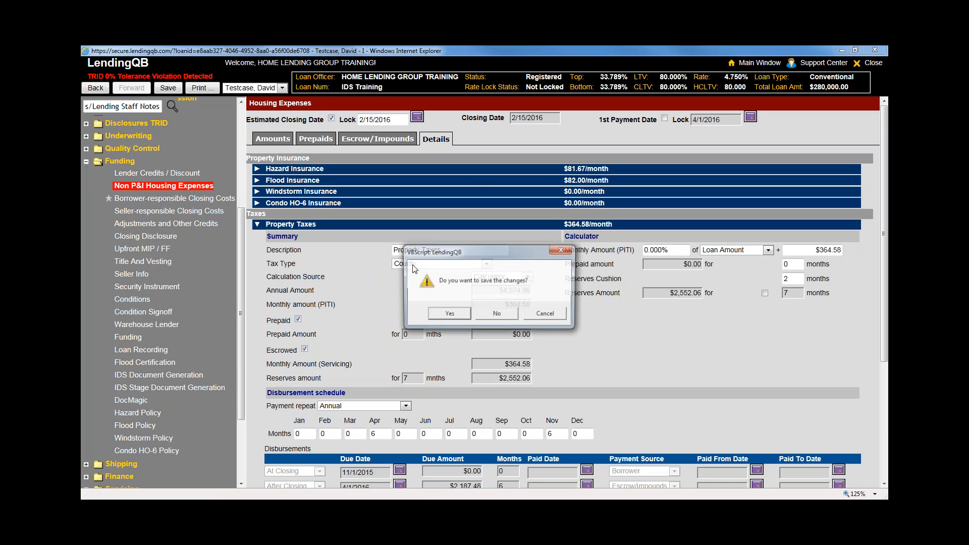
left_click(486, 312)
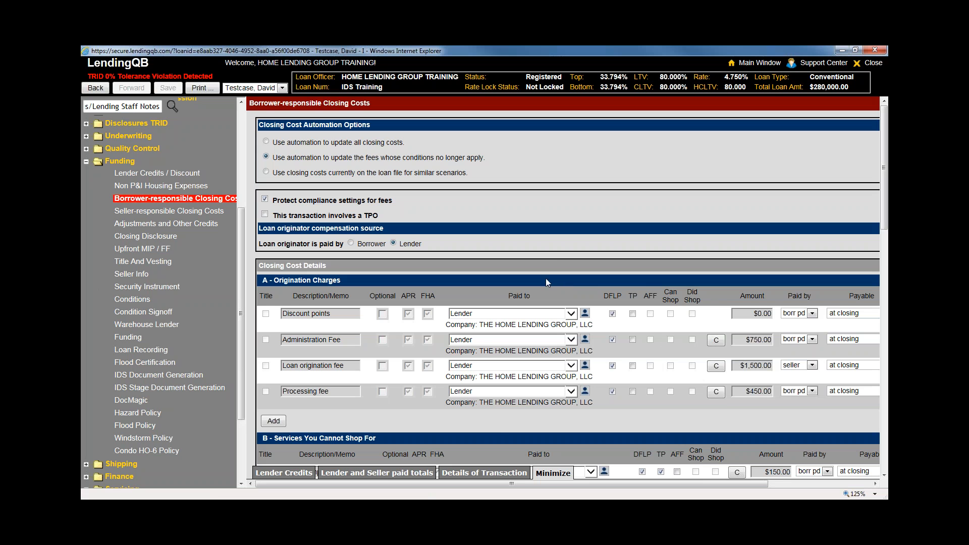
Open the Administration Fee calculation and cycle its type from Full to Flat Amount to Percent Only
scroll(519, 328, "down", 1)
scroll(518, 328, "down", 10)
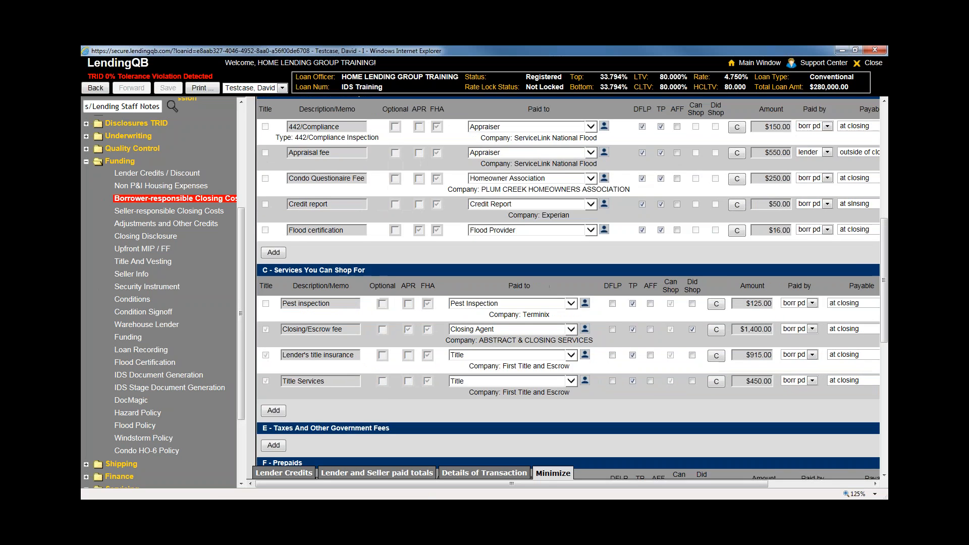
scroll(519, 328, "up", 8)
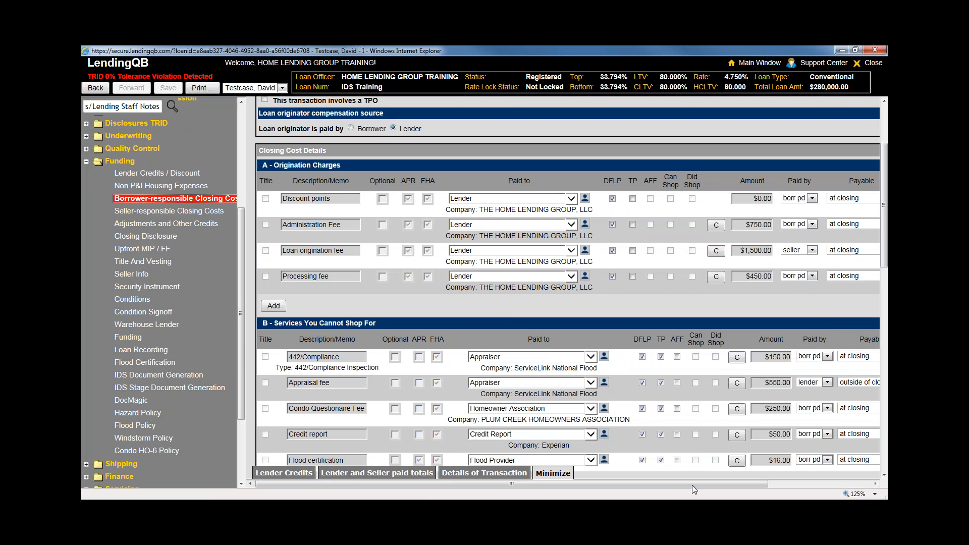
left_click_drag(692, 485, 807, 485)
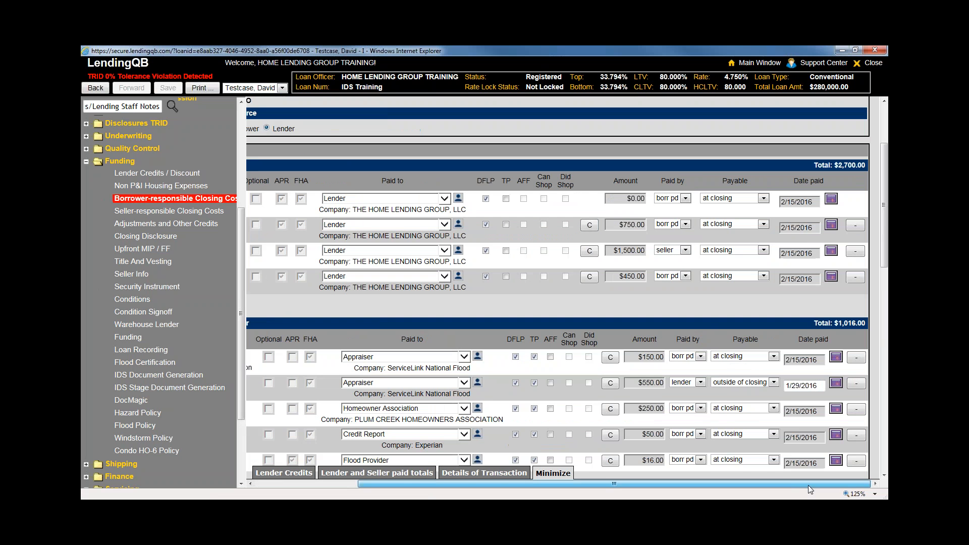
left_click(589, 225)
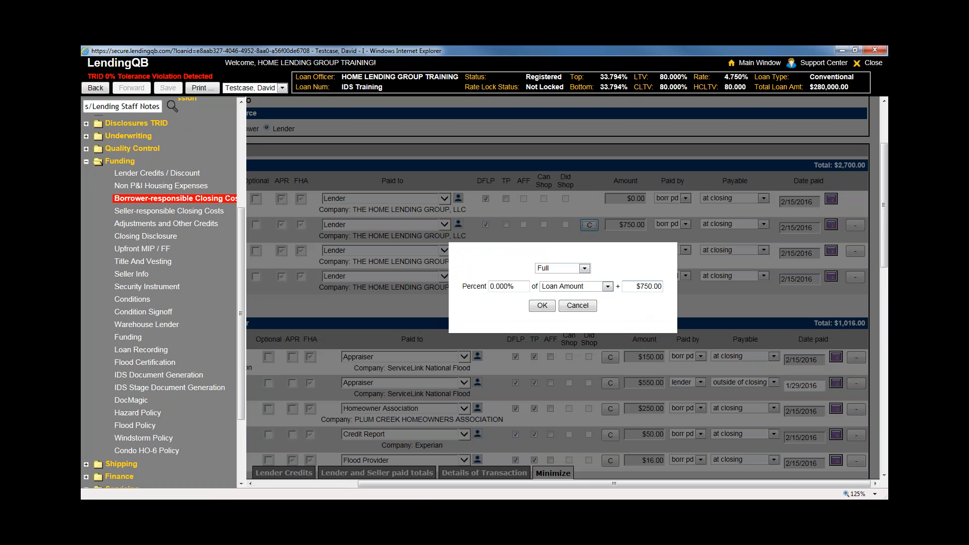
left_click(584, 269)
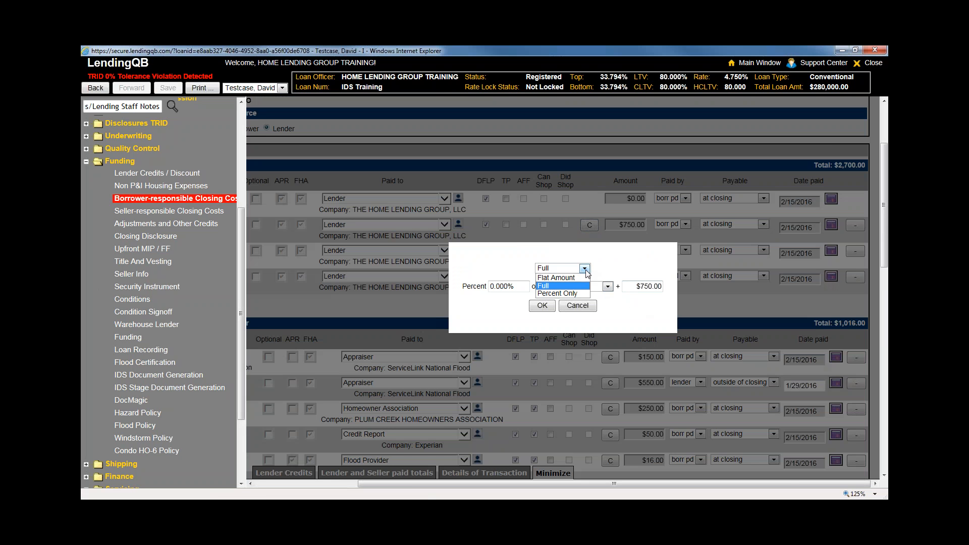
left_click(595, 270)
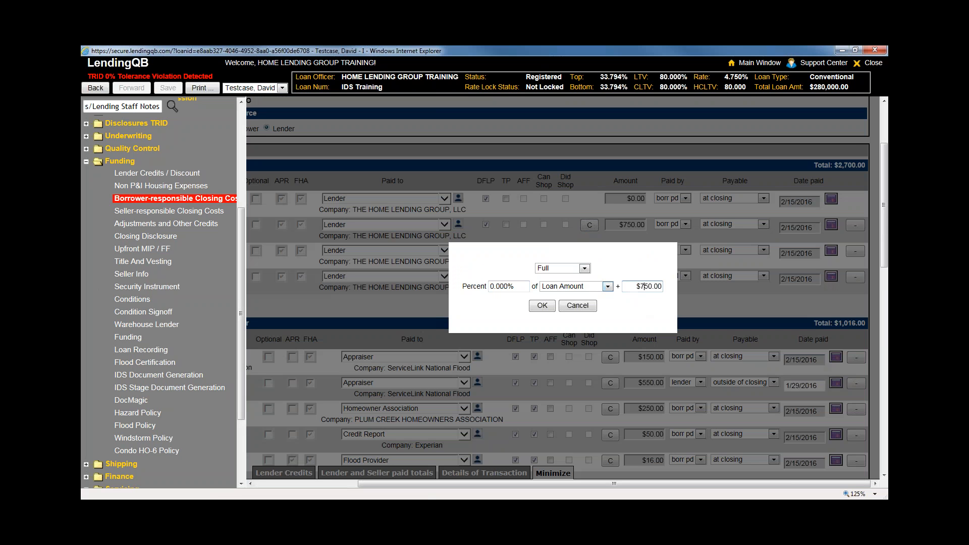
left_click(579, 270)
left_click(578, 277)
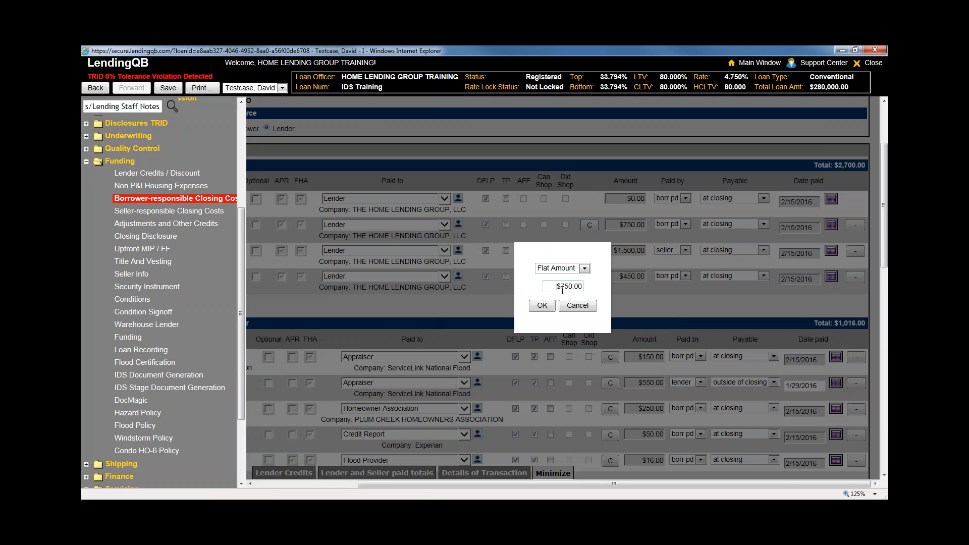
left_click(585, 270)
left_click(550, 293)
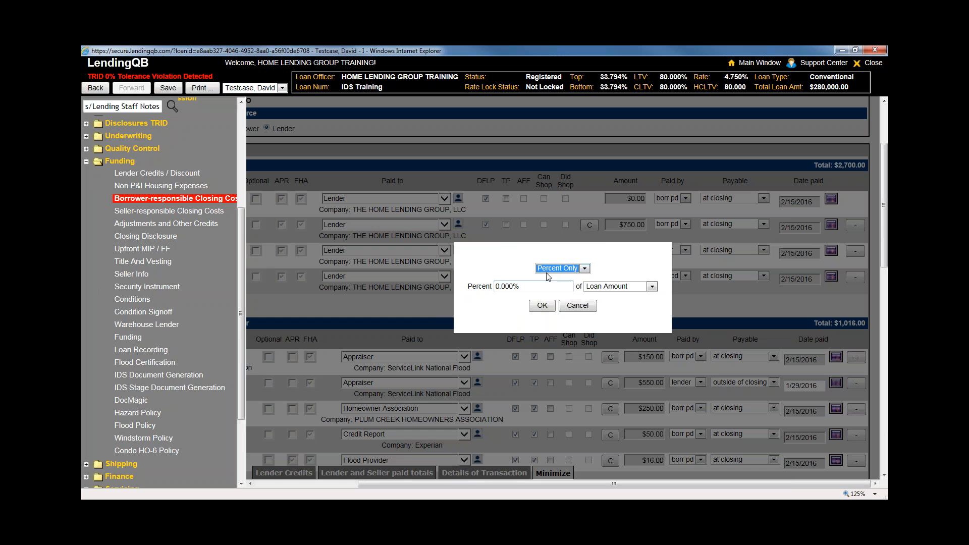
Cancel the Percent Only popup without applying a value and scroll the fee list left
left_click(563, 271)
left_click(541, 269)
left_click(576, 269)
left_click(630, 266)
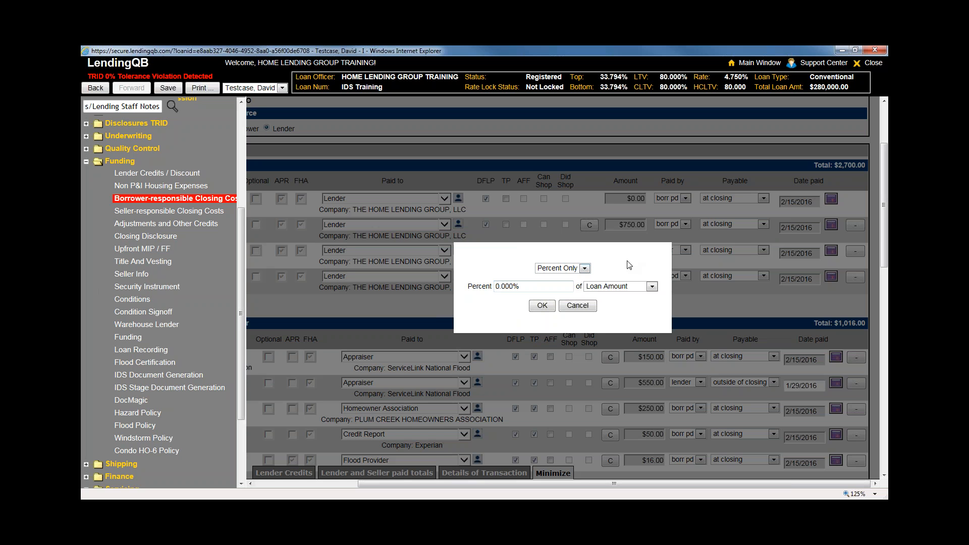
left_click(588, 306)
left_click_drag(676, 485, 593, 485)
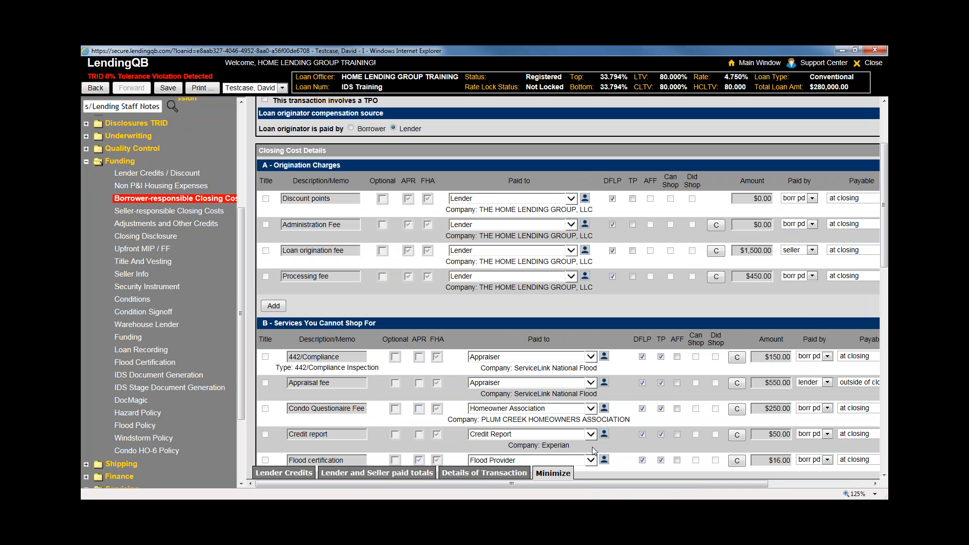
triple_click(499, 210)
left_click_drag(480, 235, 594, 237)
left_click_drag(480, 261, 585, 264)
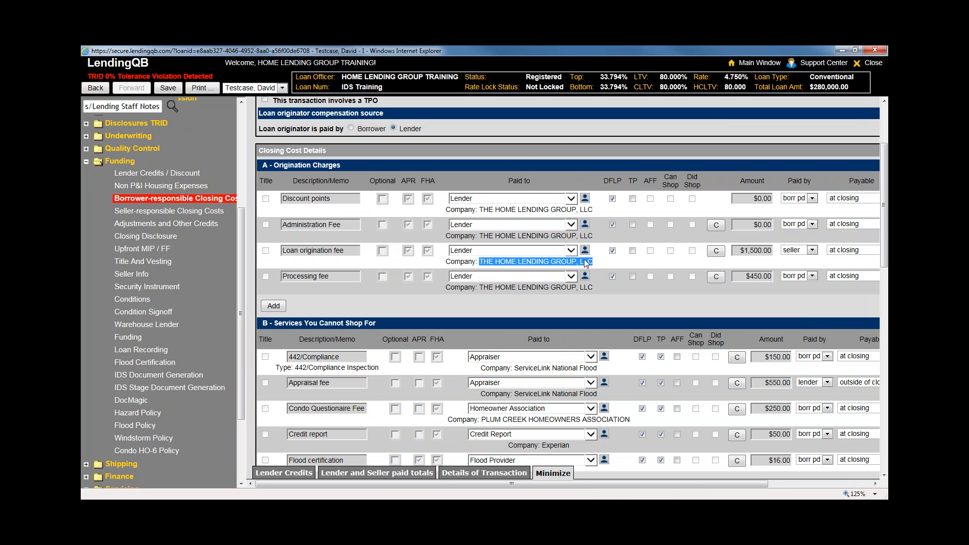
scroll(547, 261, "down", 3)
scroll(497, 316, "up", 1)
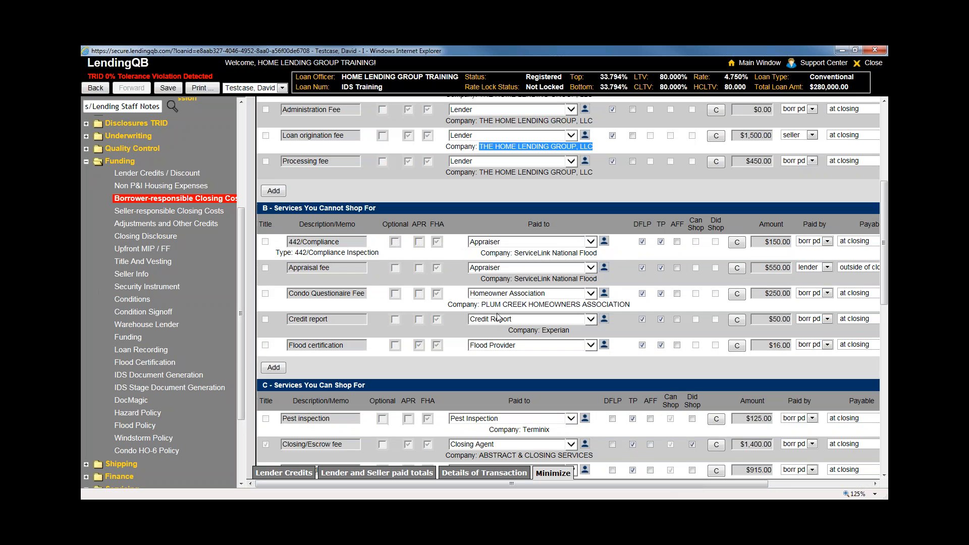
left_click_drag(512, 253, 596, 253)
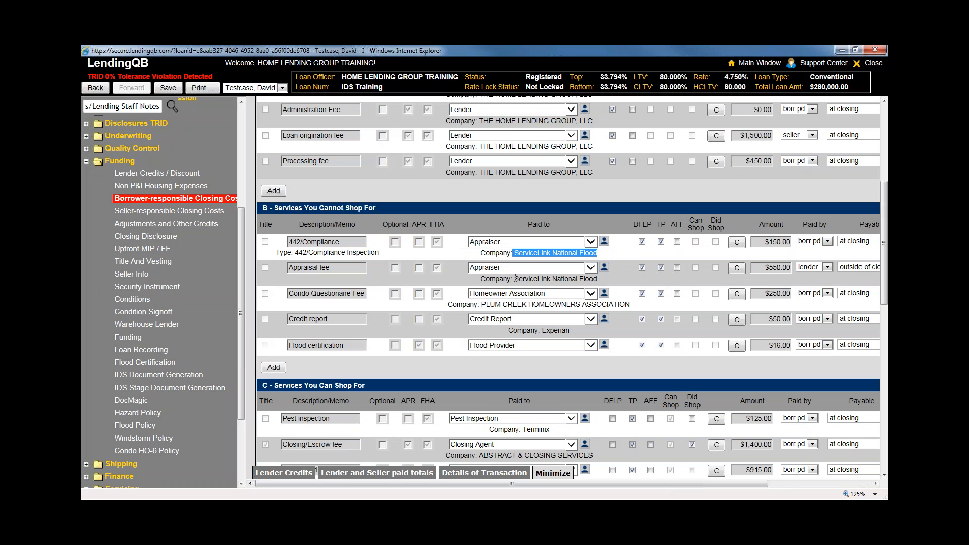
left_click_drag(514, 279, 597, 279)
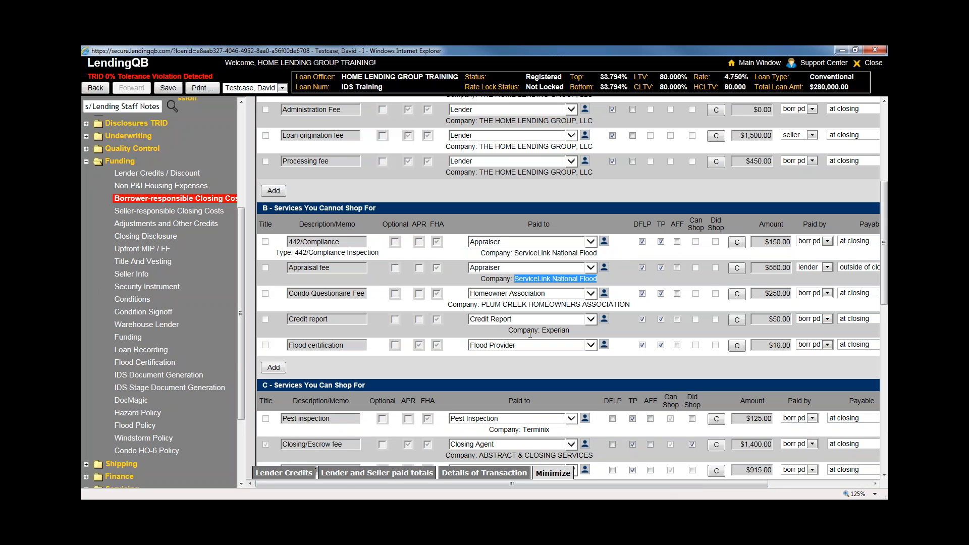
left_click(525, 362)
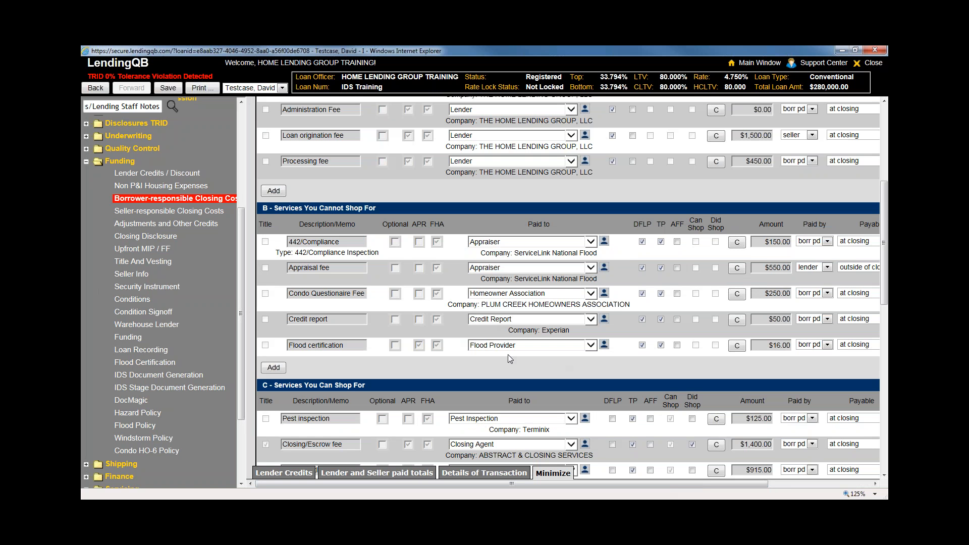
scroll(508, 354, "down", 2)
scroll(522, 310, "up", 2)
Assign ServiceLink National Flood from the Flood Provider contacts to the Flood certification fee
left_click(604, 344)
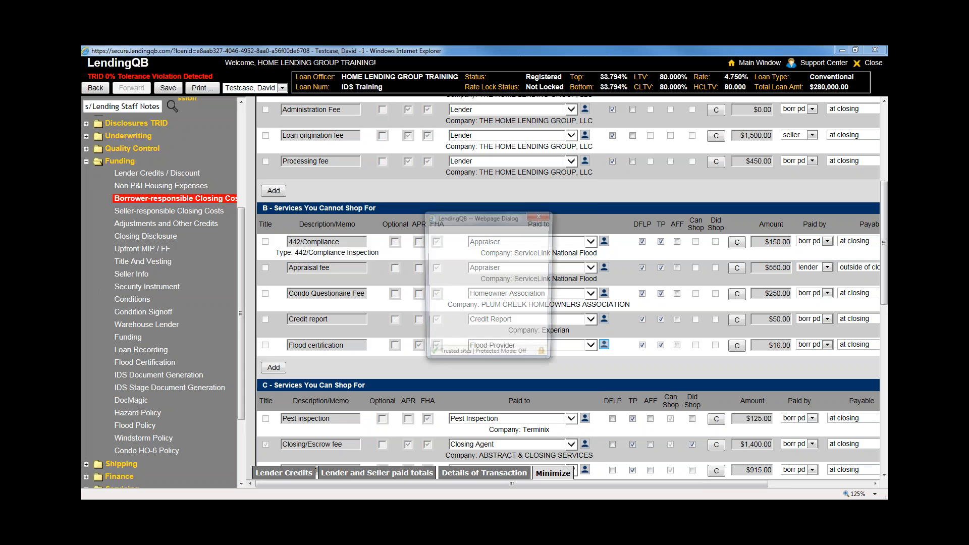
left_click(207, 173)
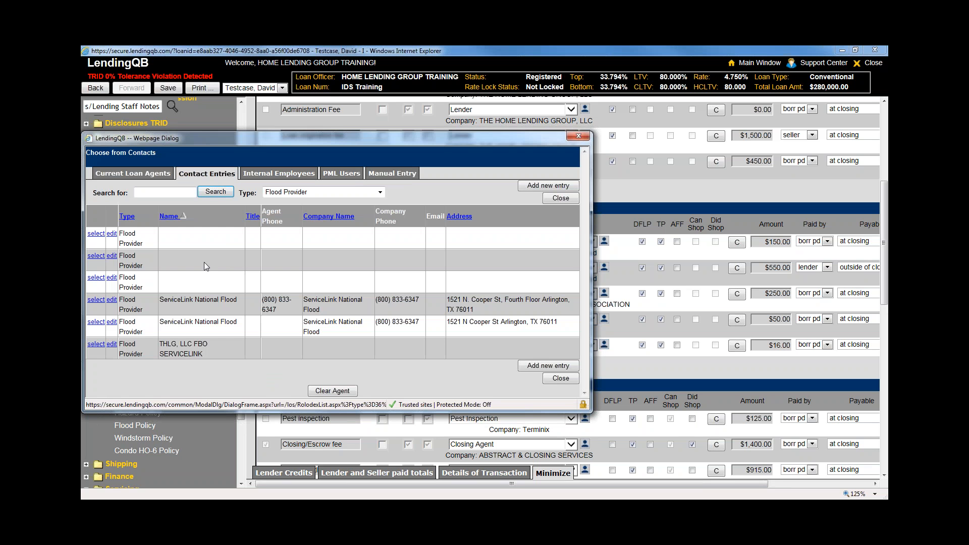
left_click(95, 300)
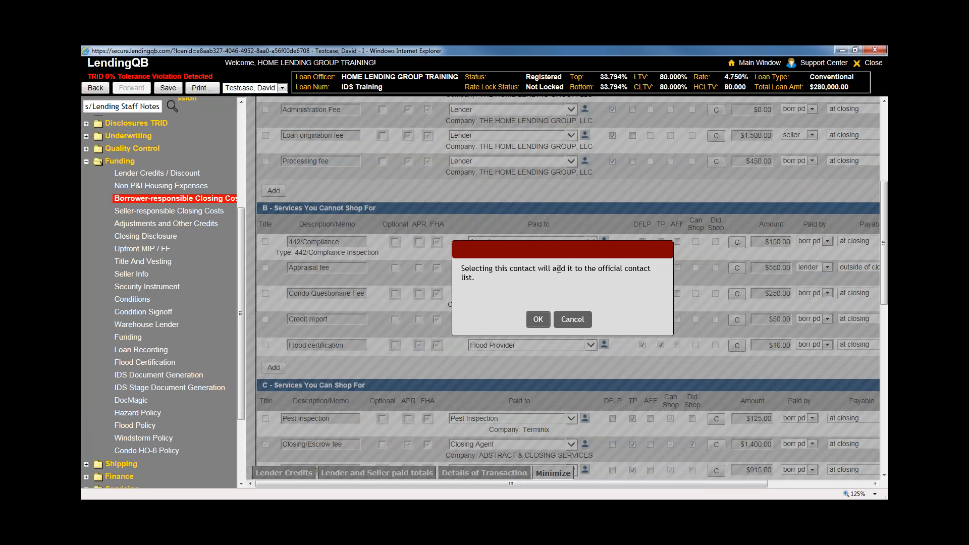
left_click(538, 319)
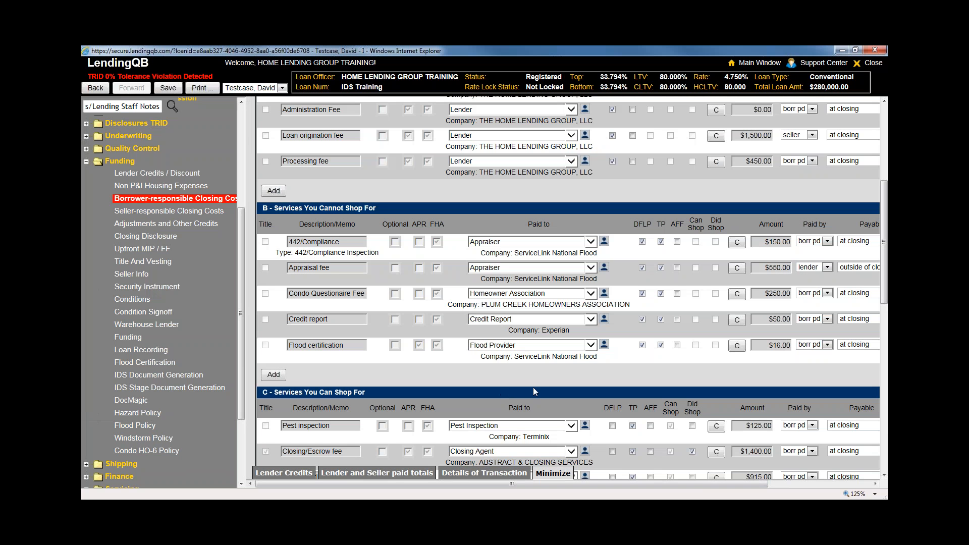
left_click_drag(480, 356, 598, 359)
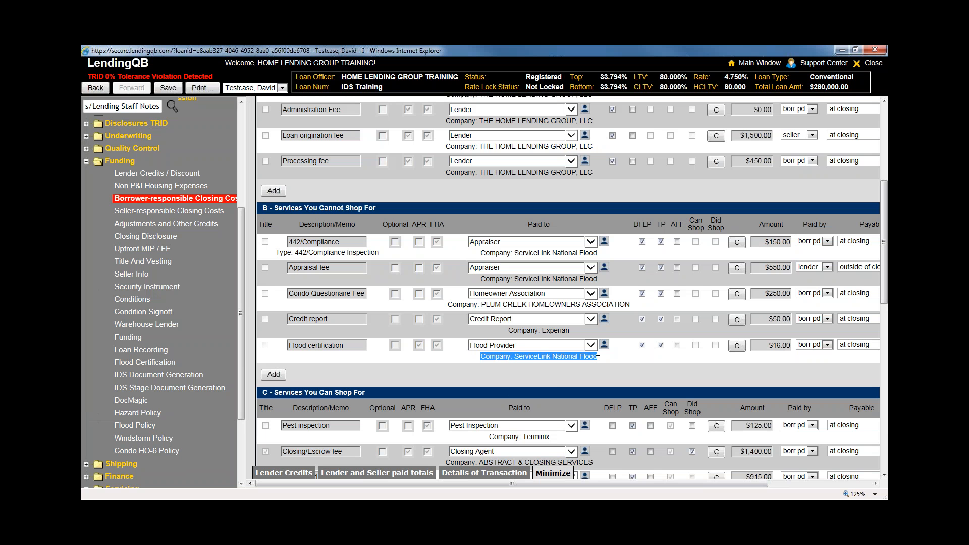
left_click(557, 371)
scroll(124, 200, "up", 4)
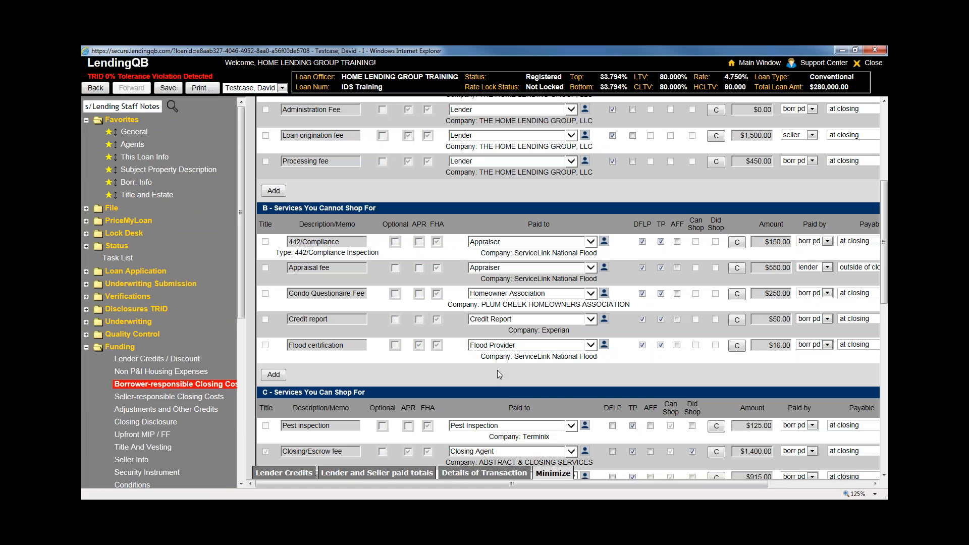
scroll(500, 372, "down", 1)
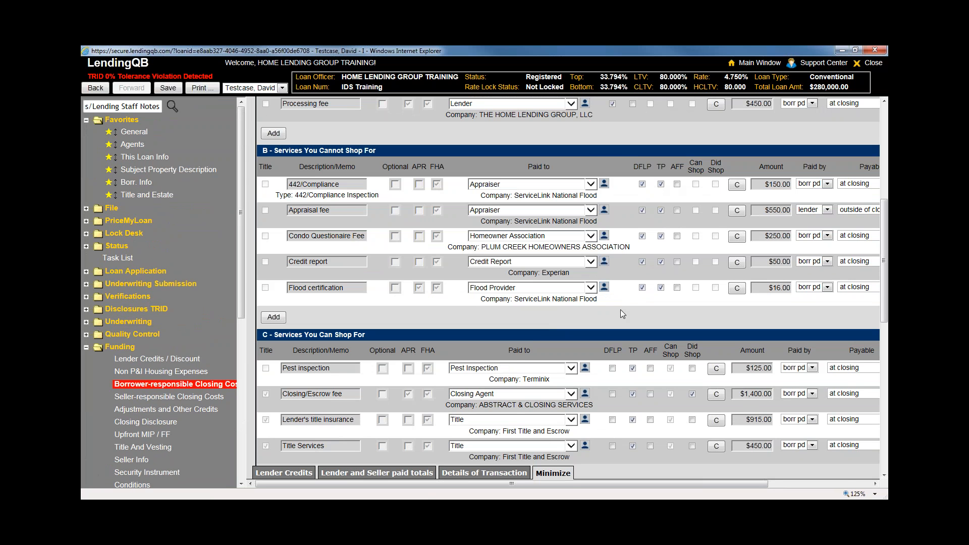
left_click_drag(570, 485, 675, 483)
scroll(577, 316, "up", 2)
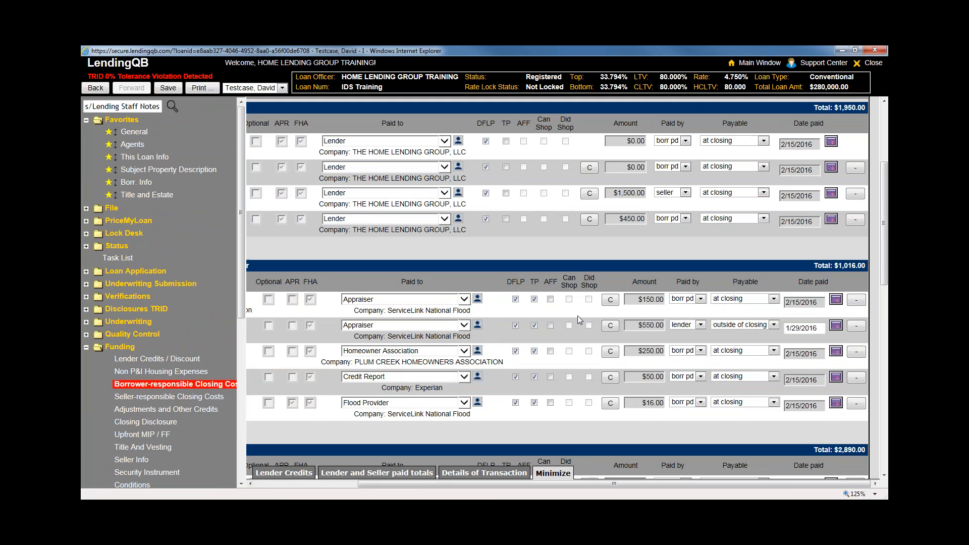
left_click_drag(567, 486, 540, 483)
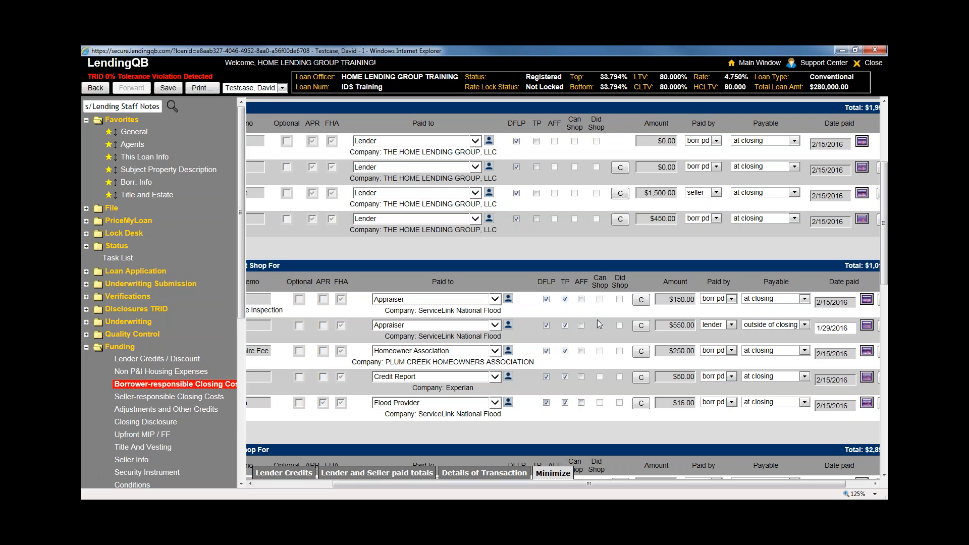
scroll(603, 386, "down", 3)
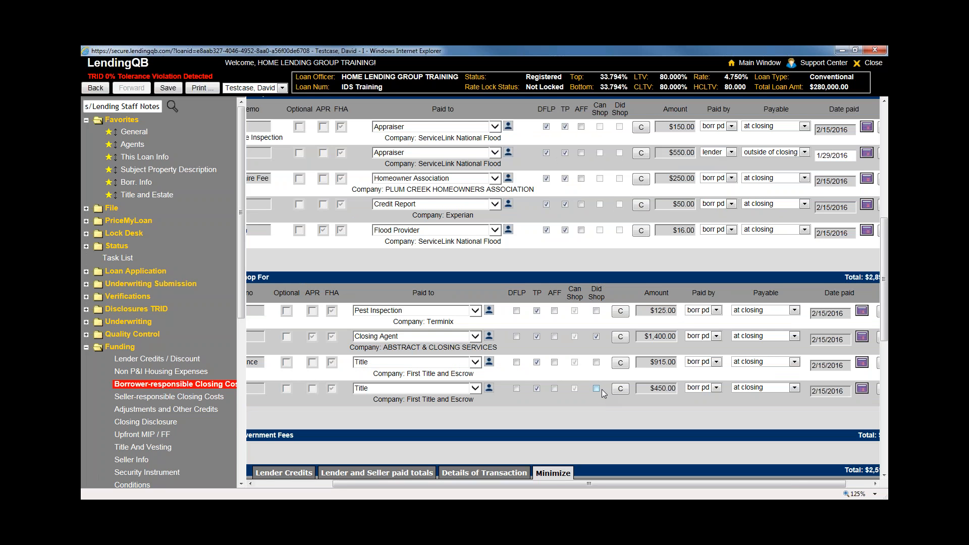
left_click_drag(555, 486, 581, 486)
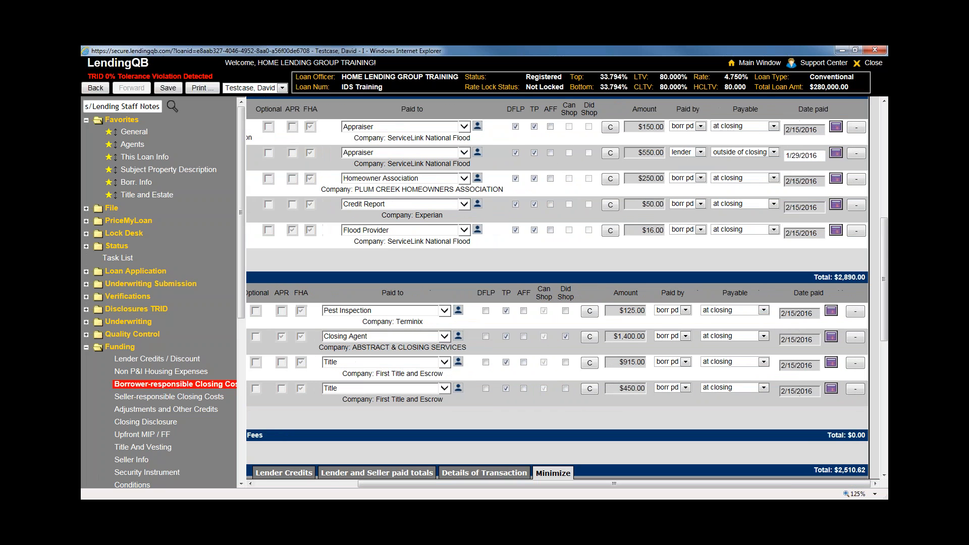
left_click(685, 310)
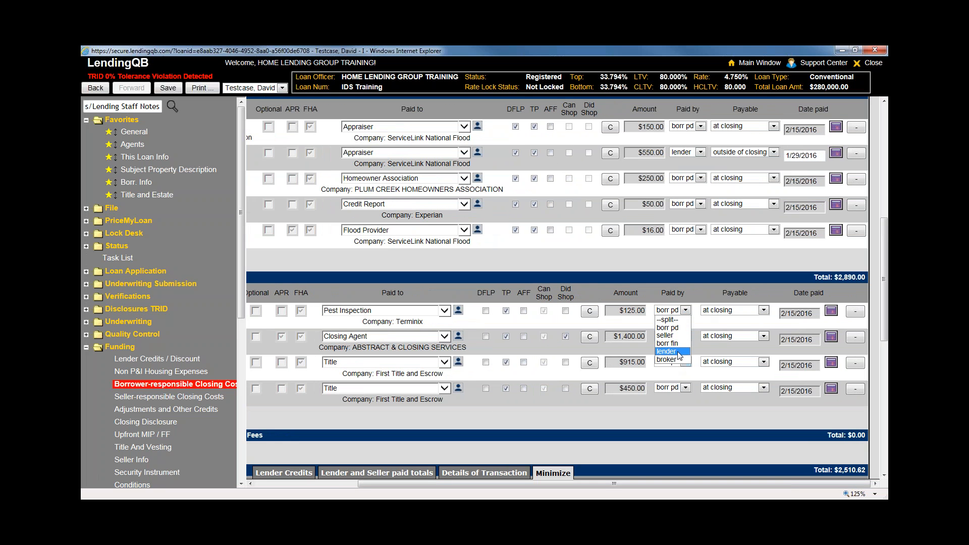
left_click(724, 310)
left_click(716, 290)
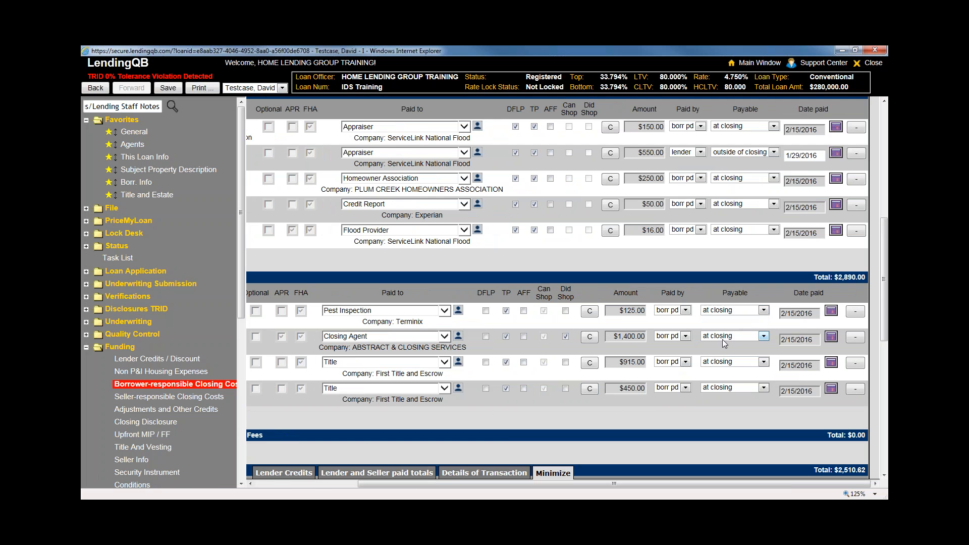
scroll(562, 377, "down", 3)
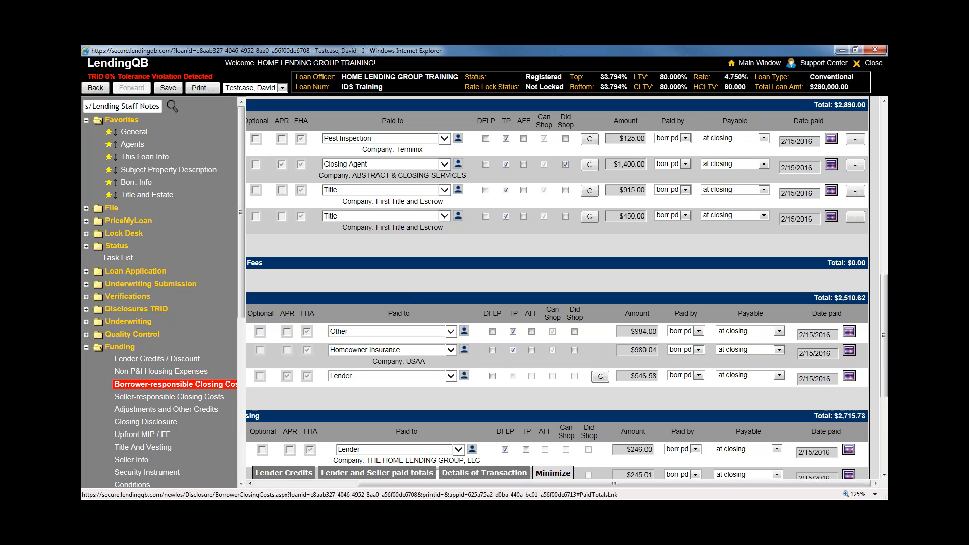
Review the $550.00 lender-paid and $1,500.00 seller-paid totals, then return to the Details of Transaction summary
left_click(362, 473)
scroll(418, 451, "down", 1)
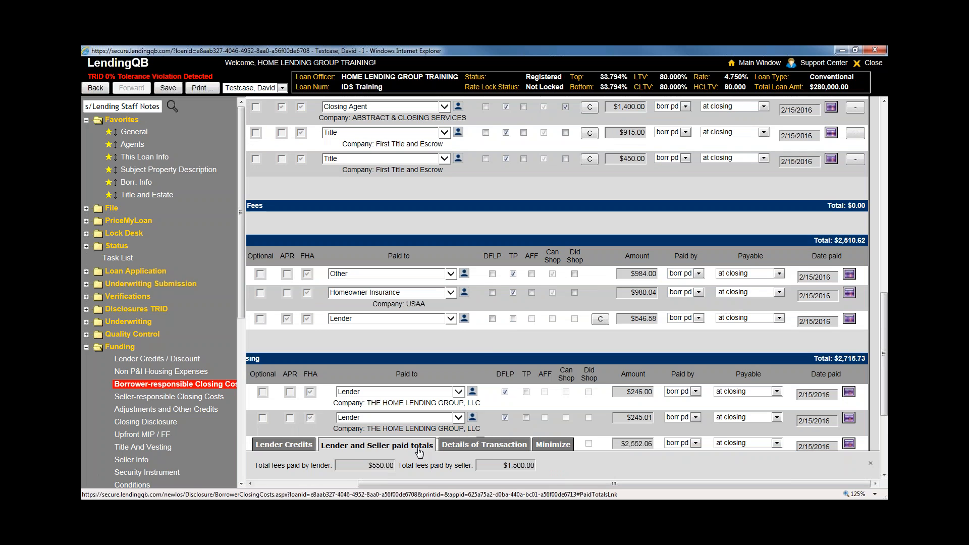
left_click_drag(367, 465, 411, 463)
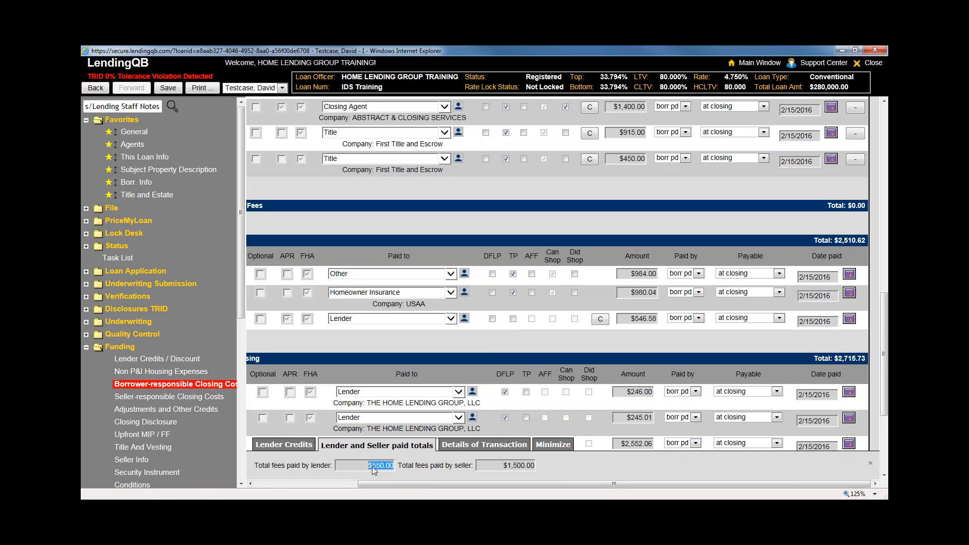
left_click(492, 465)
left_click(694, 273)
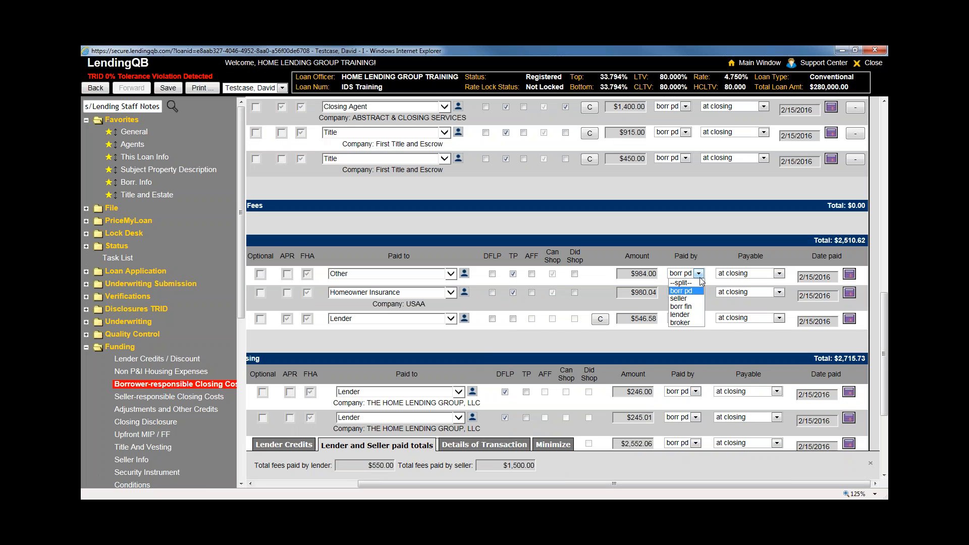
left_click(418, 455)
left_click_drag(360, 465, 395, 465)
left_click_drag(500, 465, 546, 466)
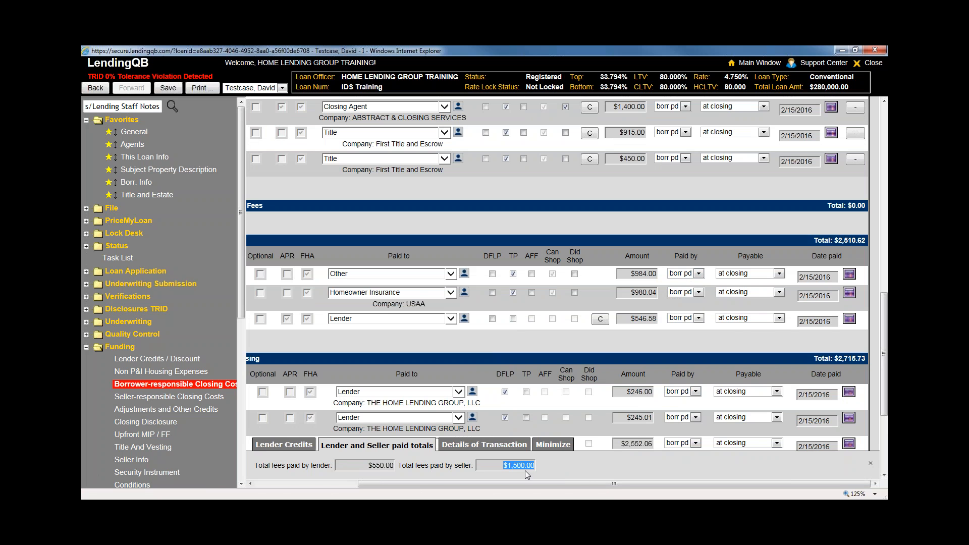
left_click(484, 444)
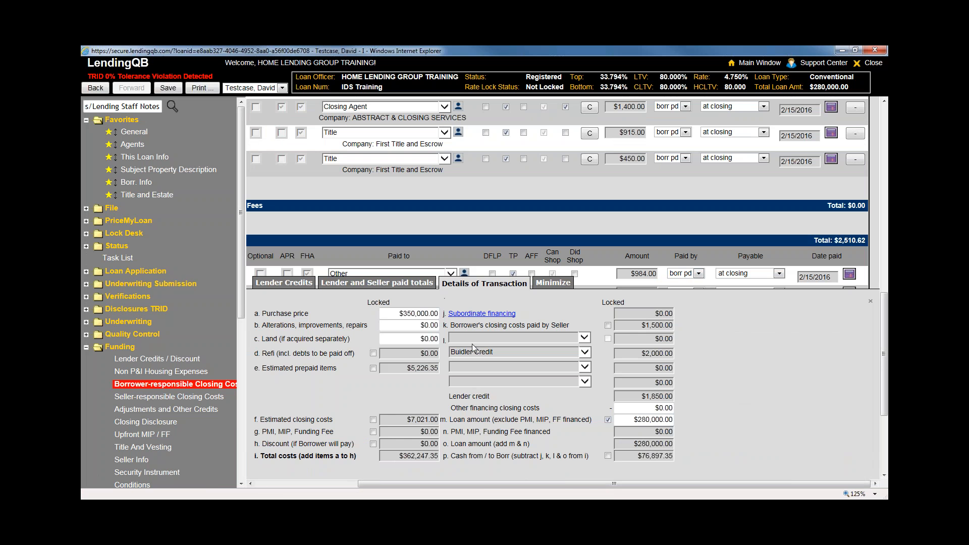
Collapse the transaction summary and go to Seller-responsible Closing Costs, discarding the borrower-cost edits
left_click(553, 283)
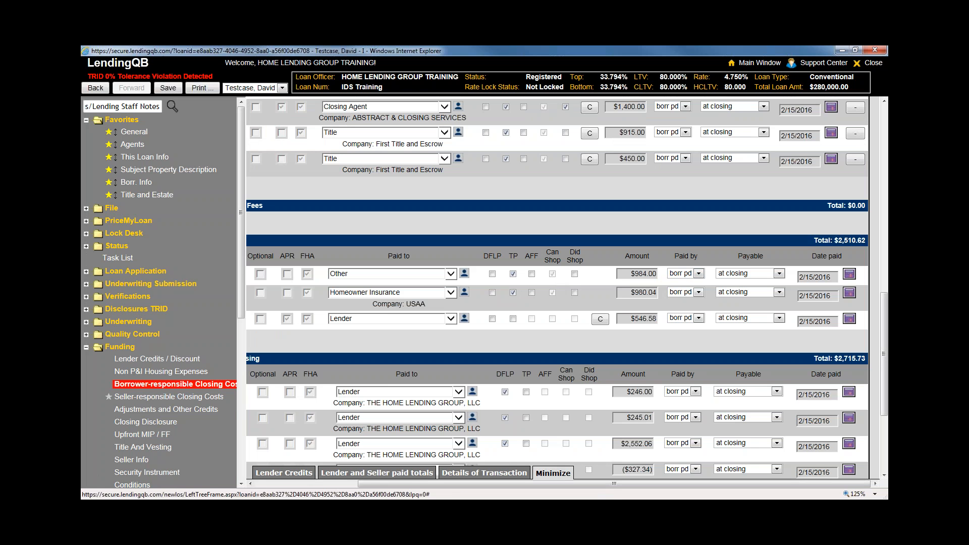
left_click(115, 395)
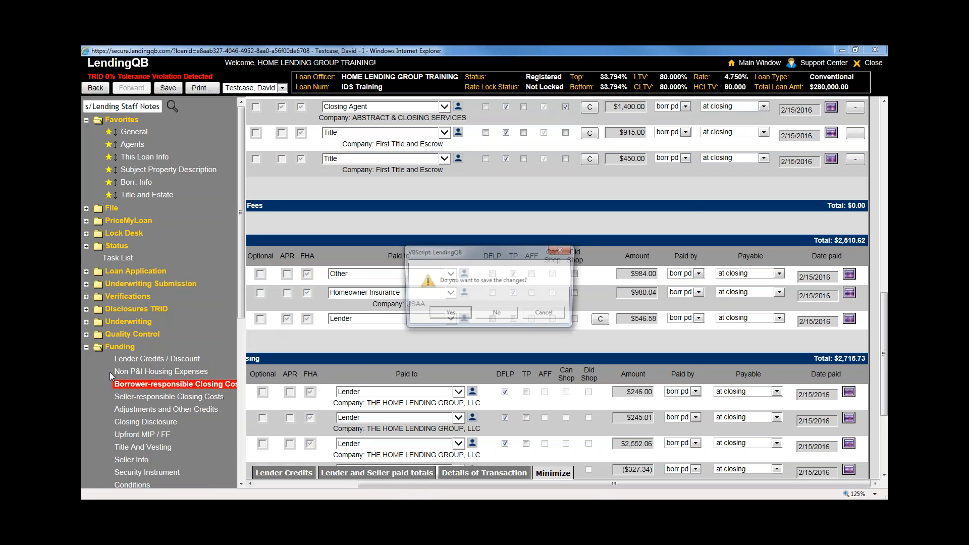
left_click(495, 315)
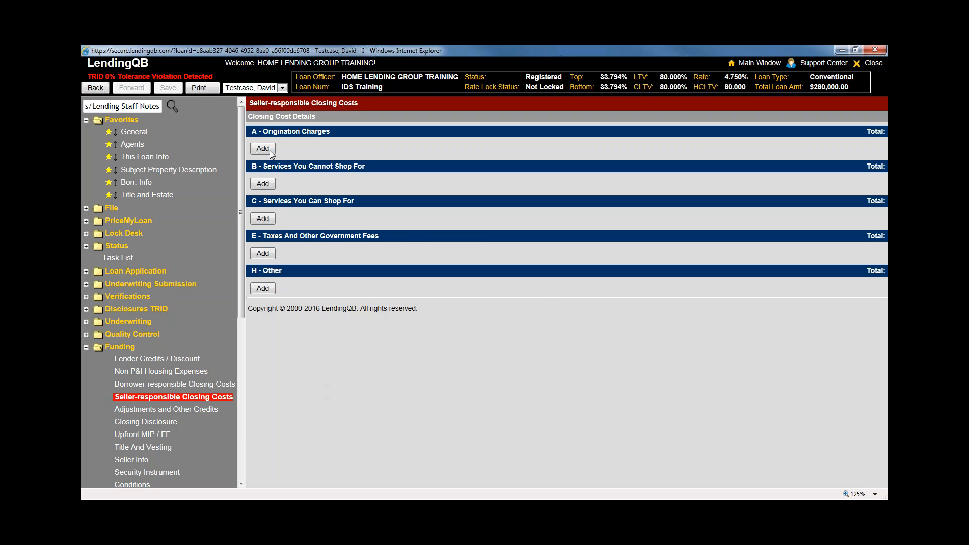
Add an Administration Fee under A - Origination Charges, then move to Adjustments and Other Credits without saving
left_click(263, 149)
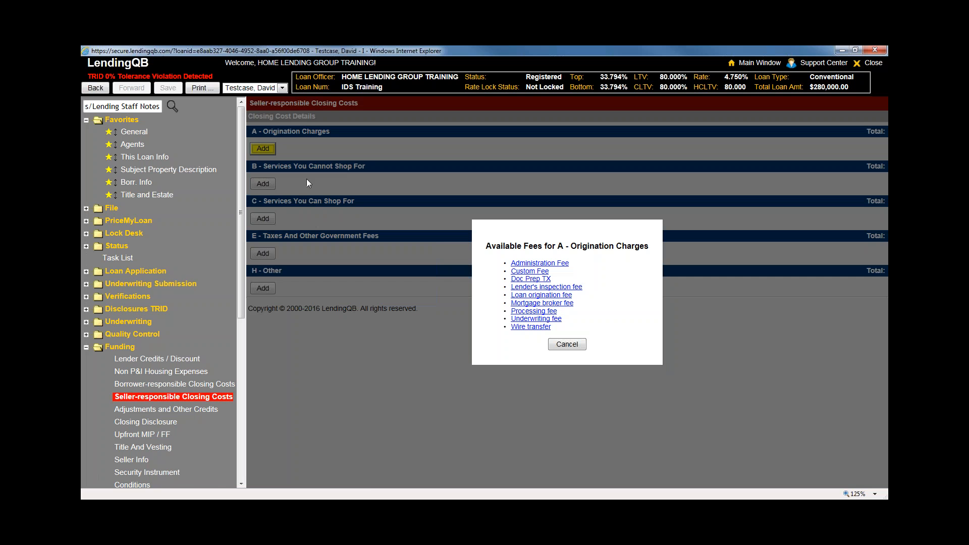
left_click(539, 264)
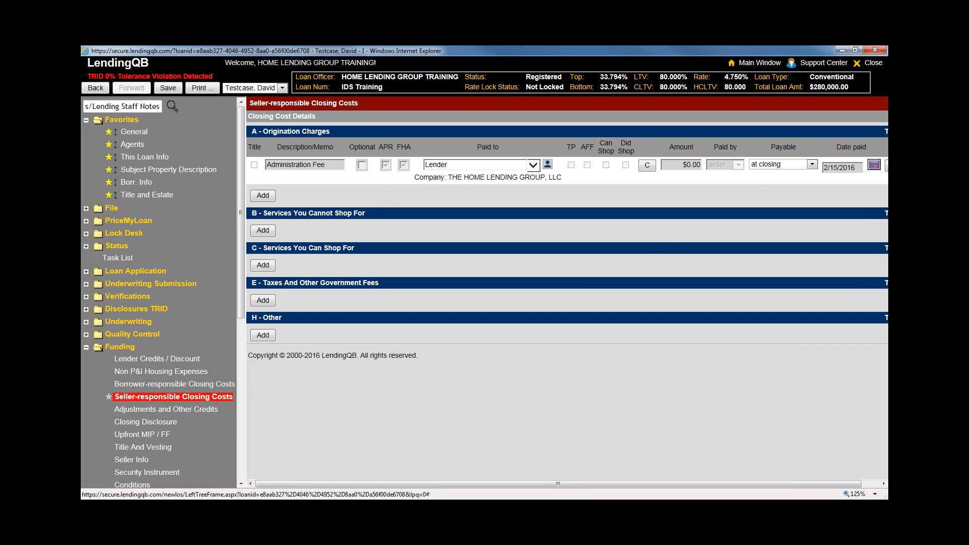
left_click(189, 413)
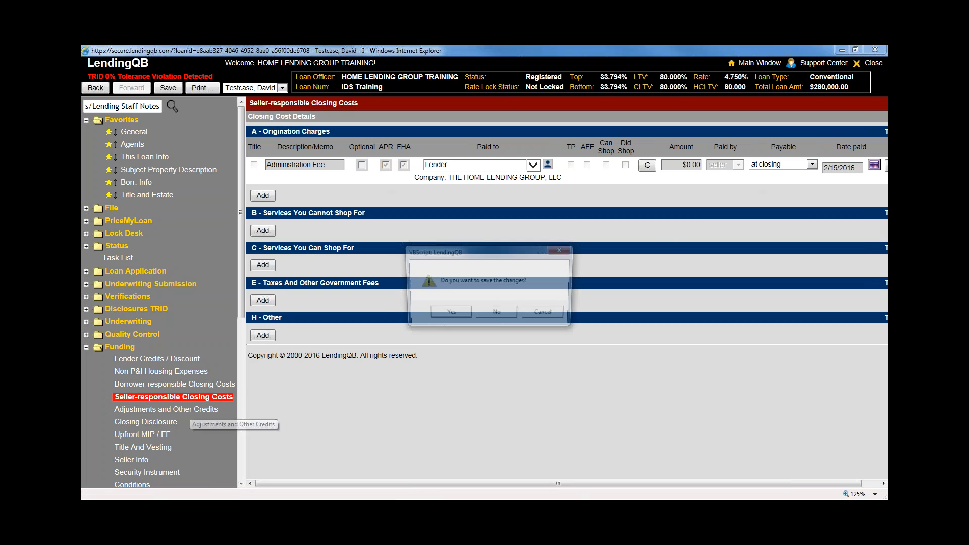
left_click(498, 314)
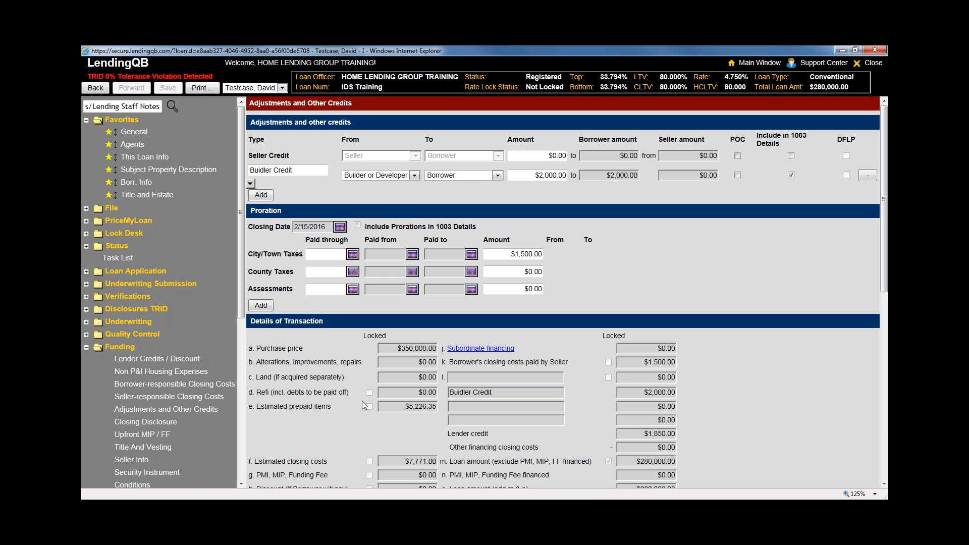
Reload Adjustments and Other Credits and review the Seller Credit and the credit's Borrower recipient, leaving them unchanged
left_click(145, 411)
scroll(164, 400, "down", 2)
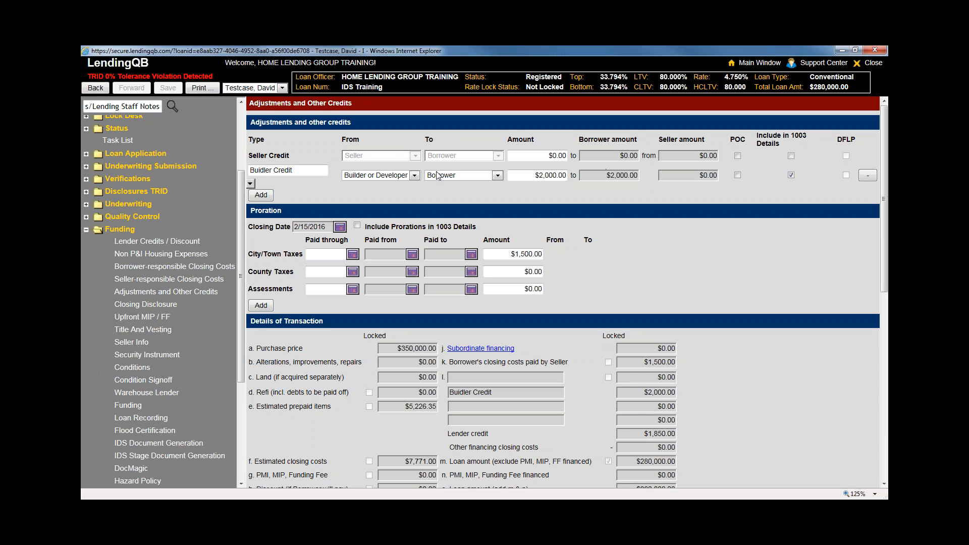
left_click(538, 156)
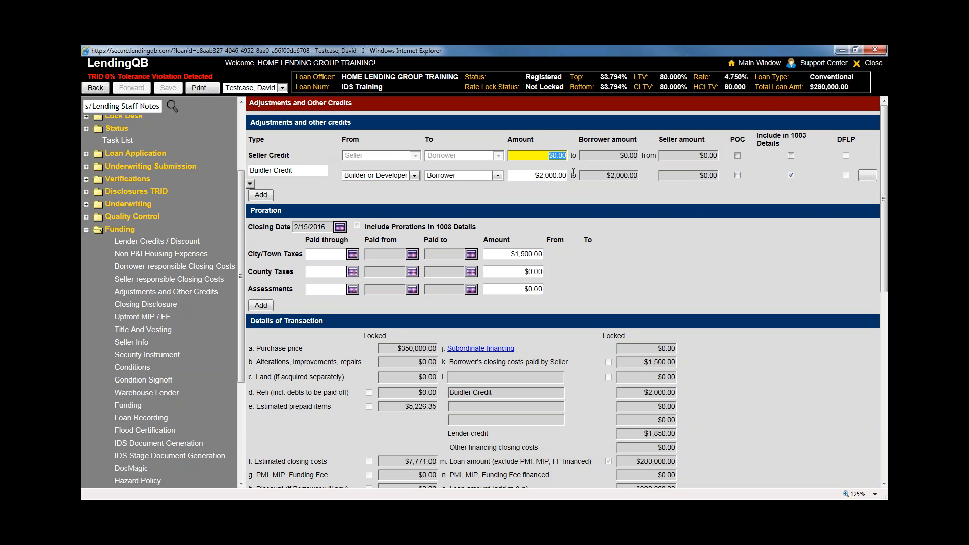
left_click(335, 170)
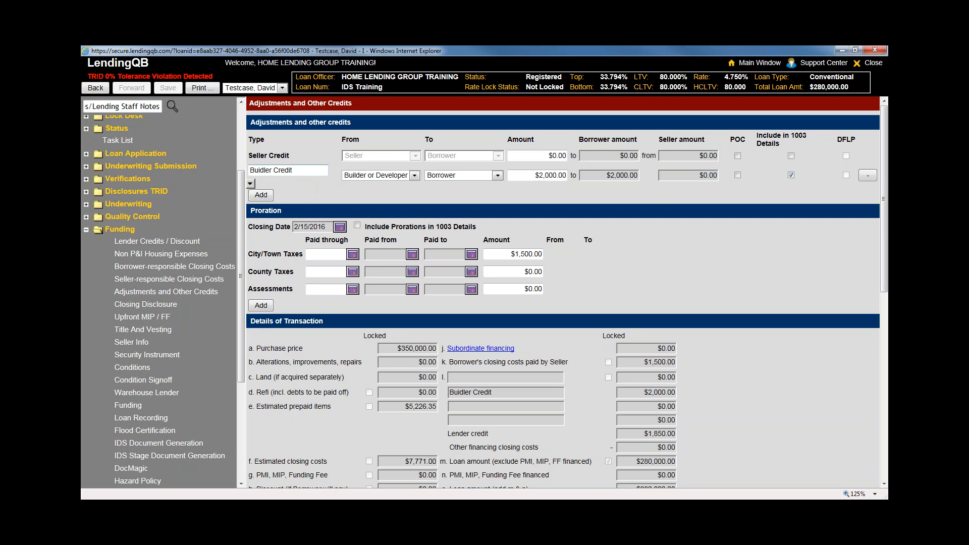
left_click(292, 171)
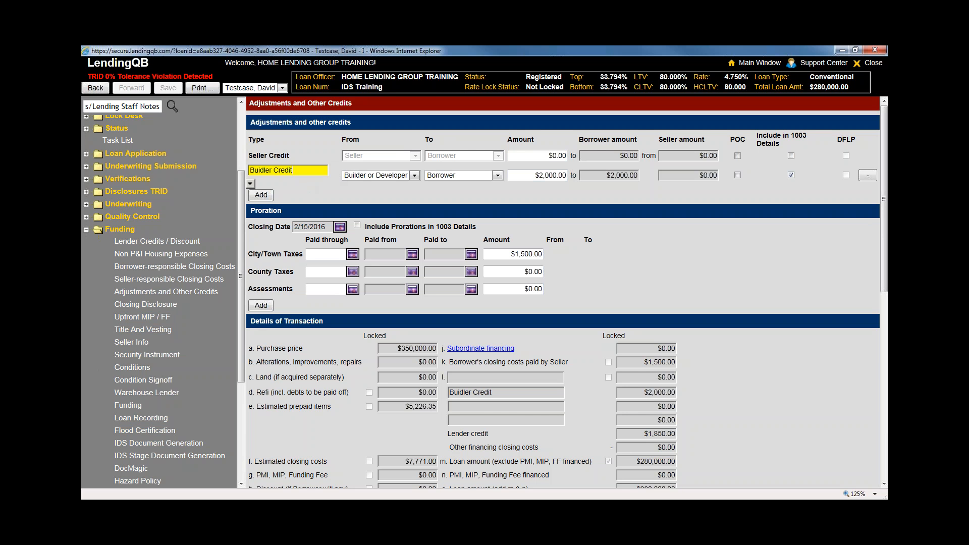
left_click(412, 175)
left_click(454, 176)
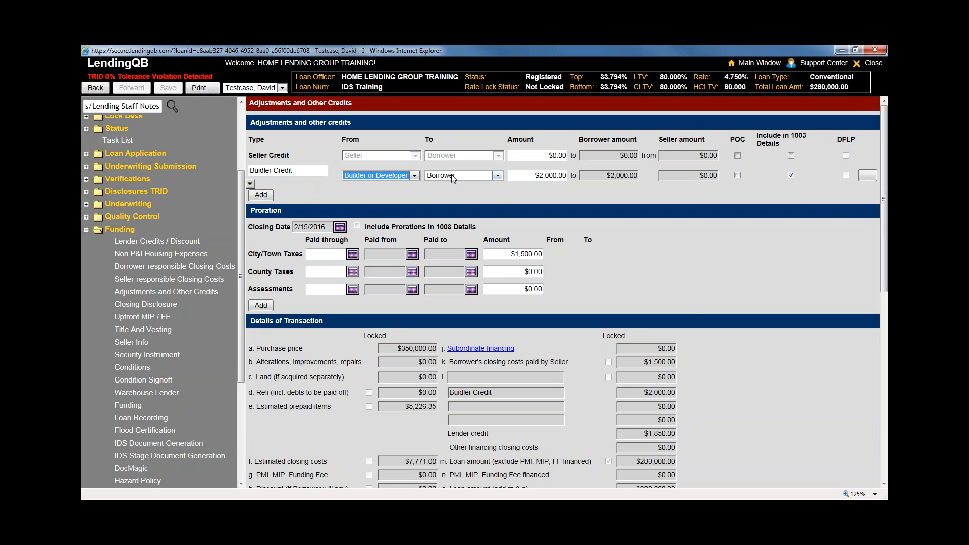
left_click(455, 176)
left_click(454, 175)
Correct the adjustment type 'Buidler Credit' to 'Builder Credit'
left_click(282, 170)
left_click(271, 170)
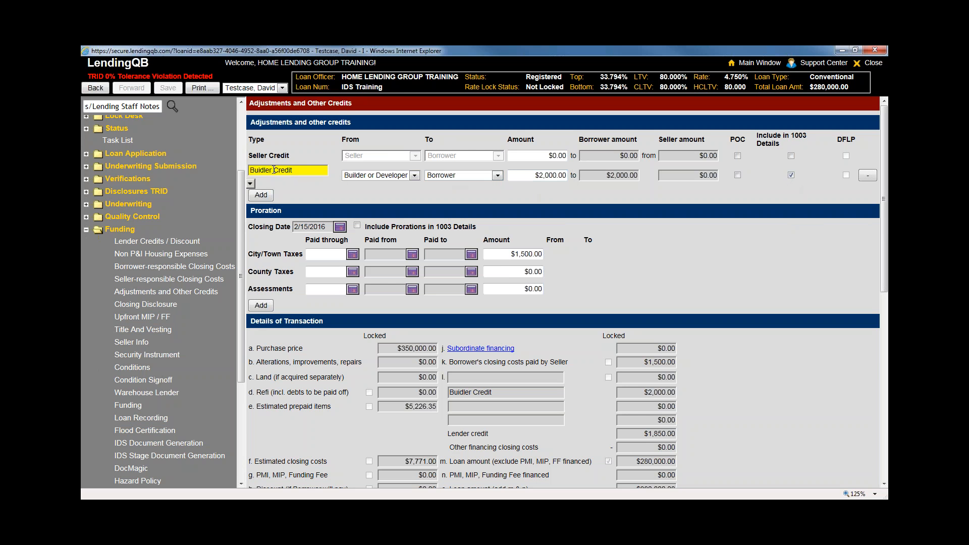
key("BackSpace")
key("BackSpace")
key("BackSpace")
key("BackSpace")
type("lder")
left_click(653, 251)
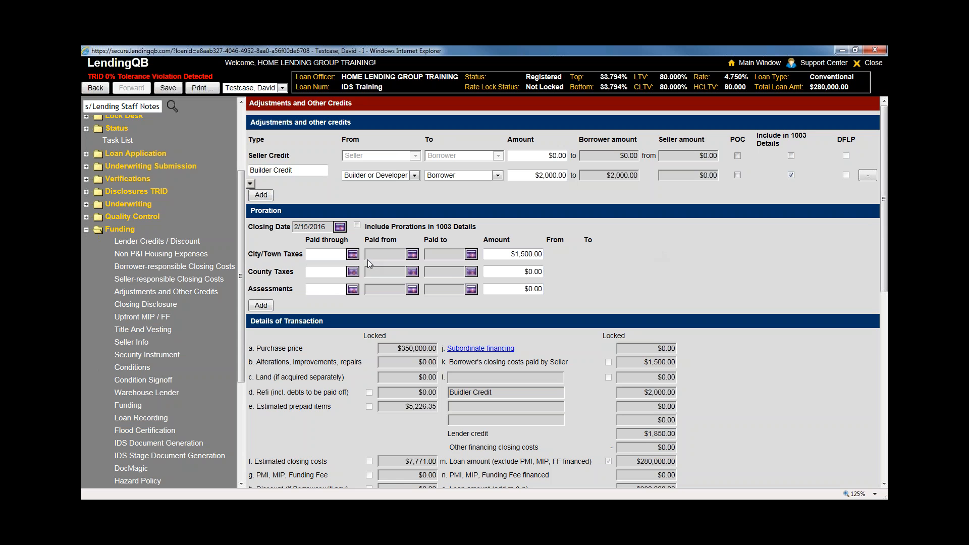
Set the City/Town Taxes paid-through date to January 15 and compare it with the 2/15/2016 closing date
left_click(352, 254)
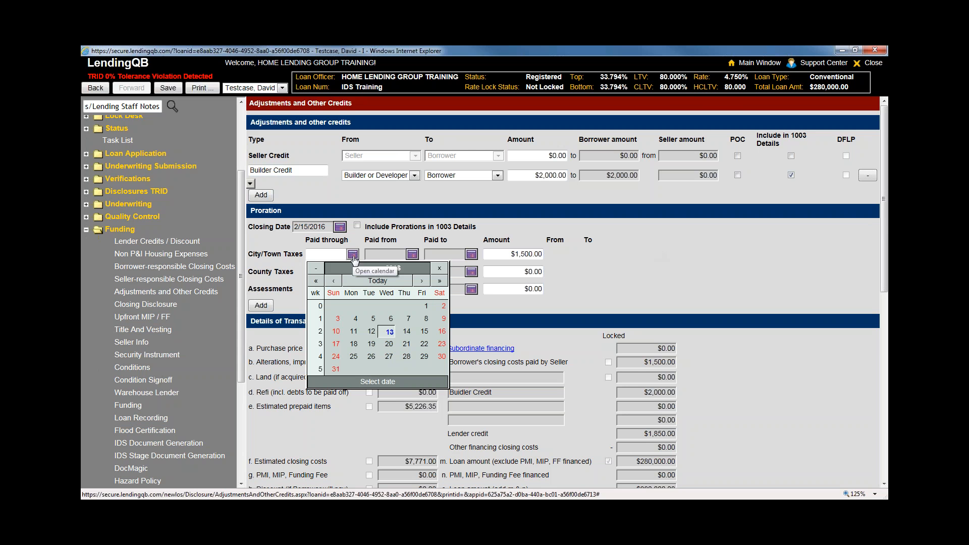
left_click(425, 333)
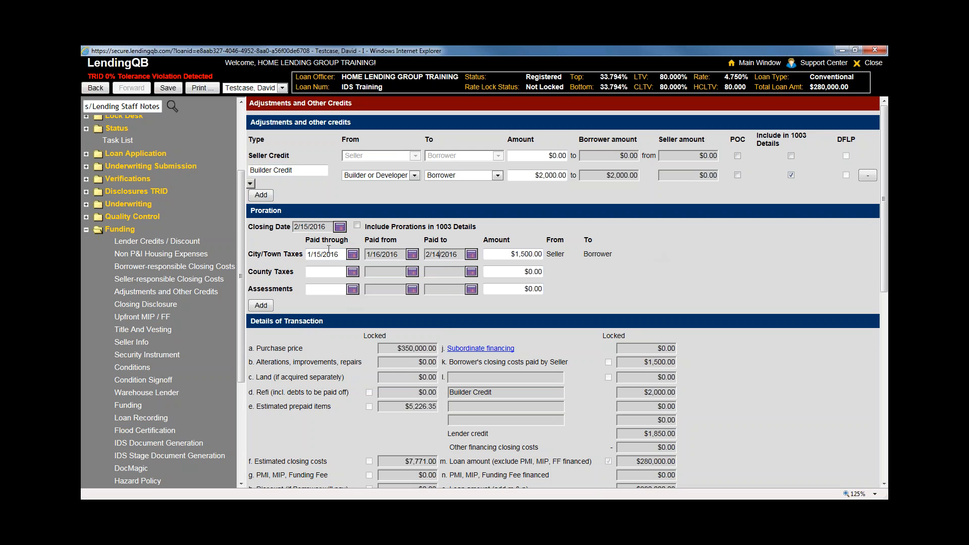
left_click(312, 254)
left_click(309, 227)
left_click_drag(323, 230, 301, 229)
left_click(550, 256)
left_click_drag(580, 255, 616, 255)
Change the taxes paid-through date to February 26, 2016, so Borrower pays Seller, keeping $1,500.00
left_click(352, 255)
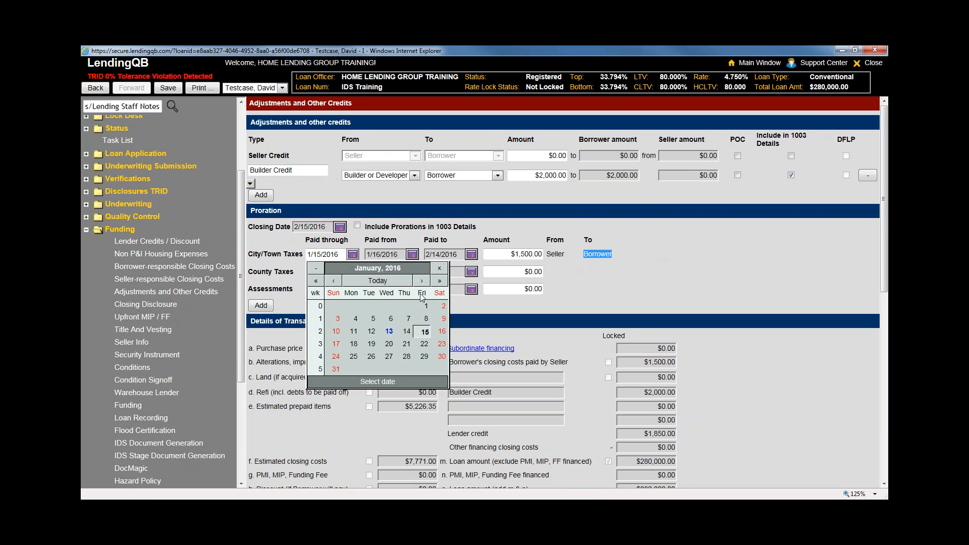
left_click(420, 281)
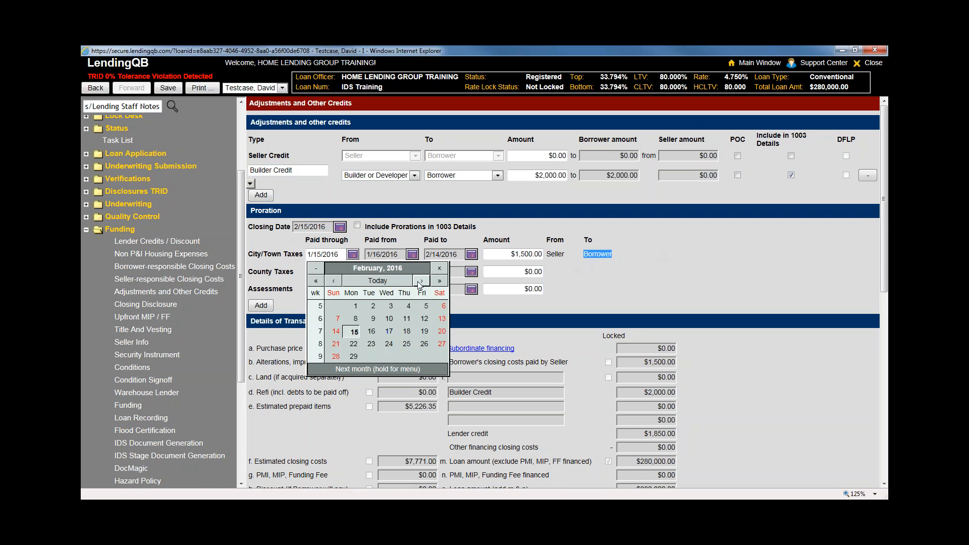
left_click(390, 319)
left_click(353, 255)
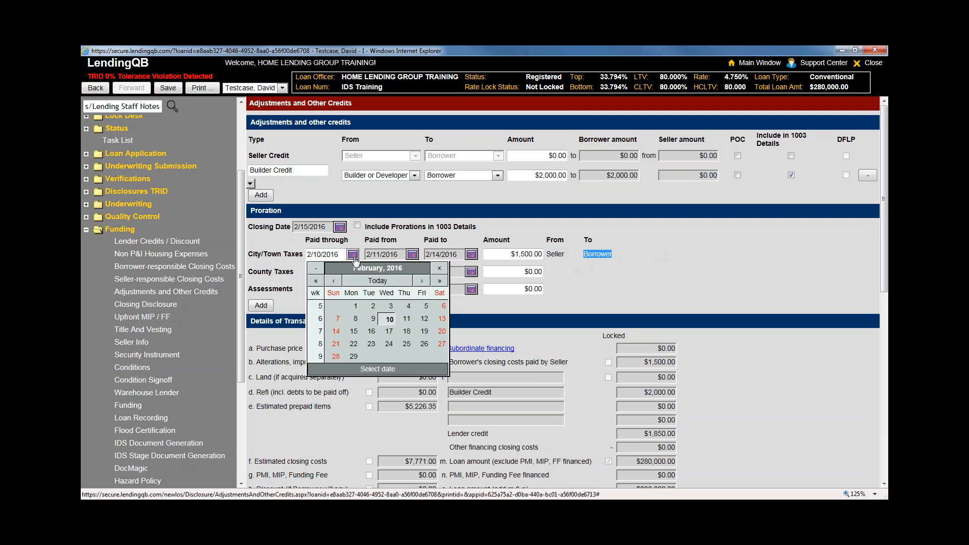
left_click(416, 343)
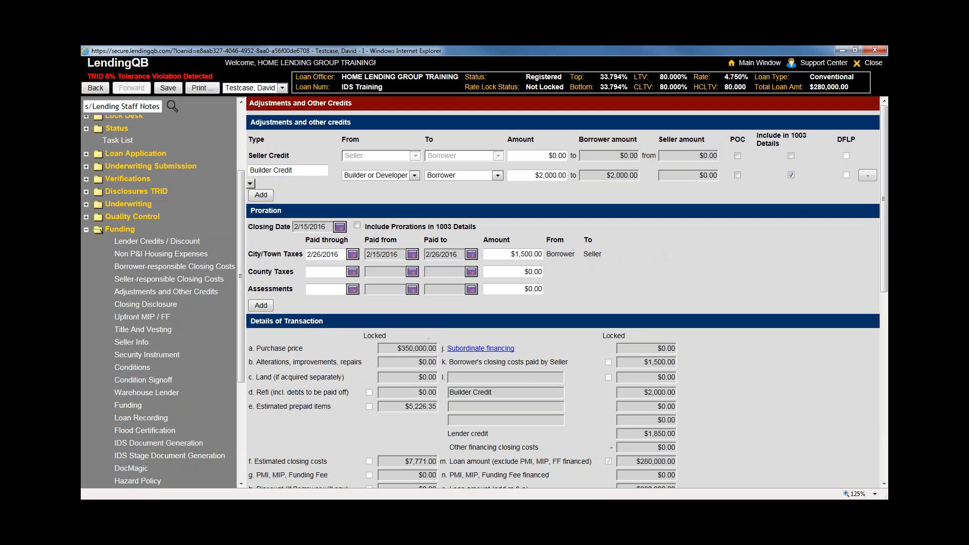
double_click(592, 253)
left_click(516, 257)
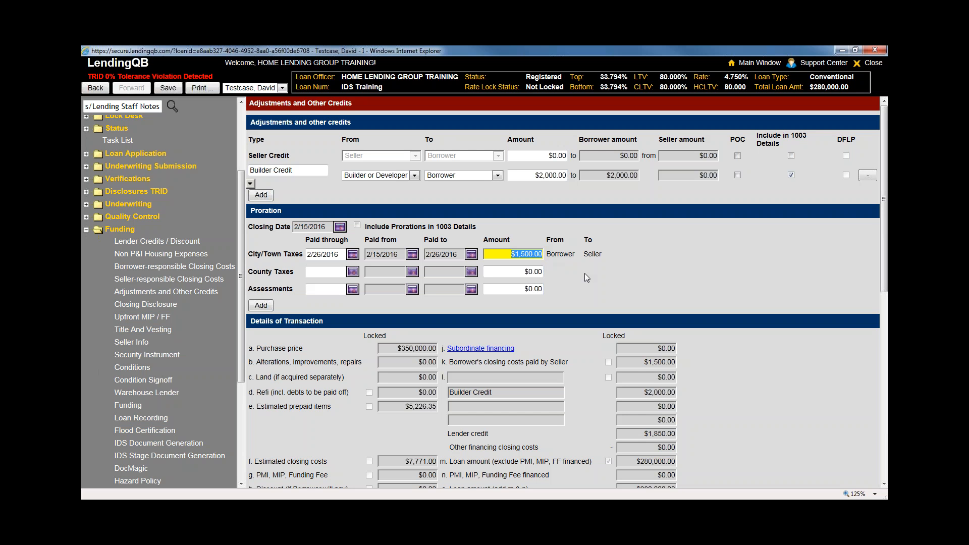
left_click(804, 281)
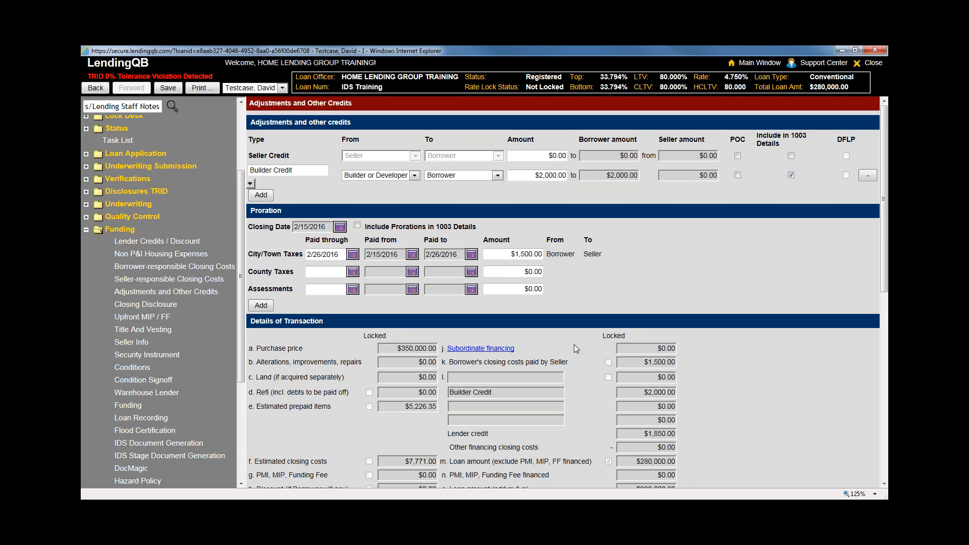
Review the $1,500.00 City/Town Taxes adjustment in the transaction summaries, then go to Closing Disclosure without saving
scroll(564, 347, "down", 4)
scroll(776, 344, "up", 2)
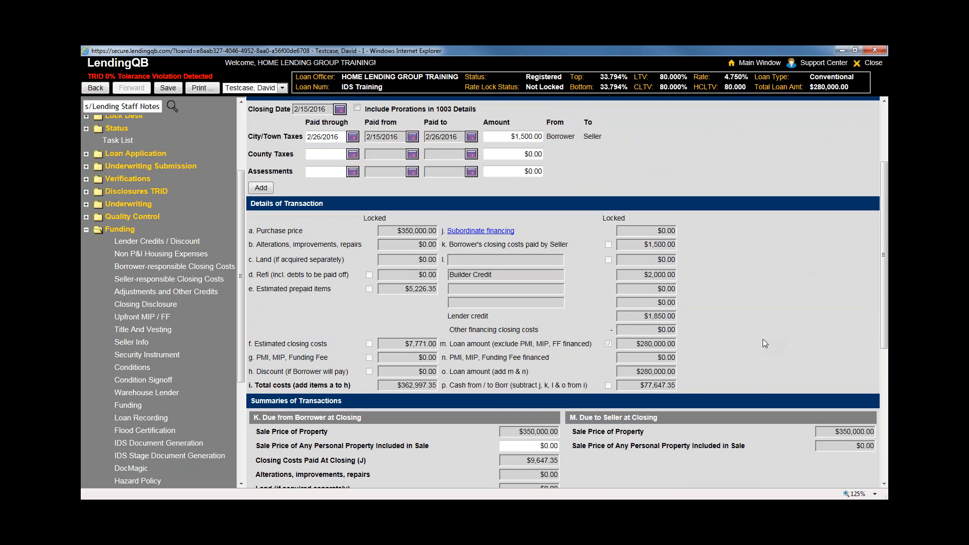
scroll(709, 375, "down", 3)
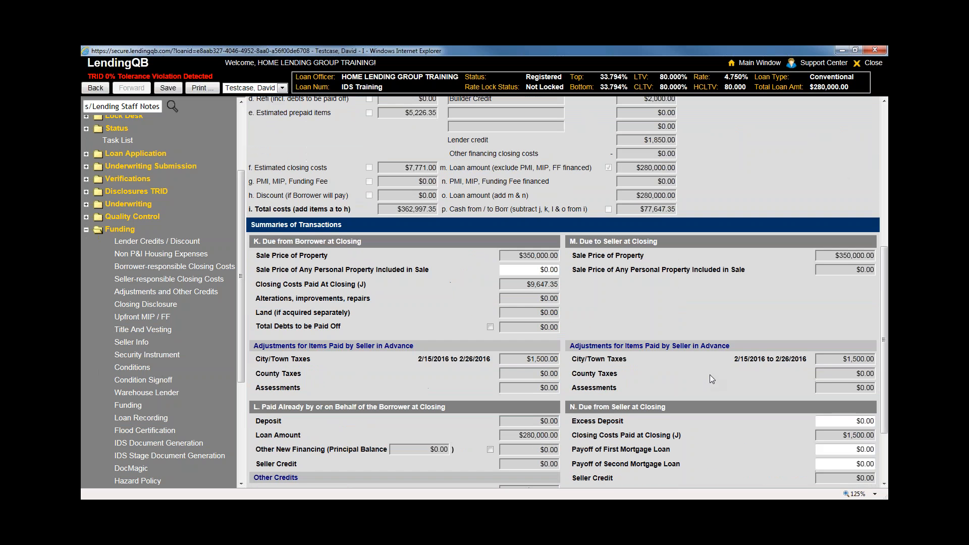
scroll(709, 374, "down", 2)
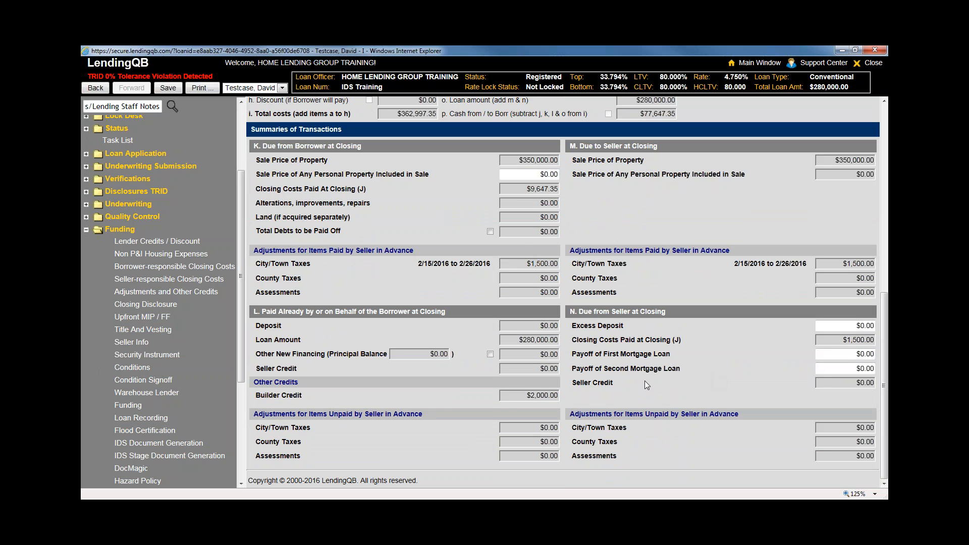
left_click_drag(516, 263, 564, 267)
scroll(524, 388, "up", 5)
scroll(525, 391, "down", 5)
left_click(171, 304)
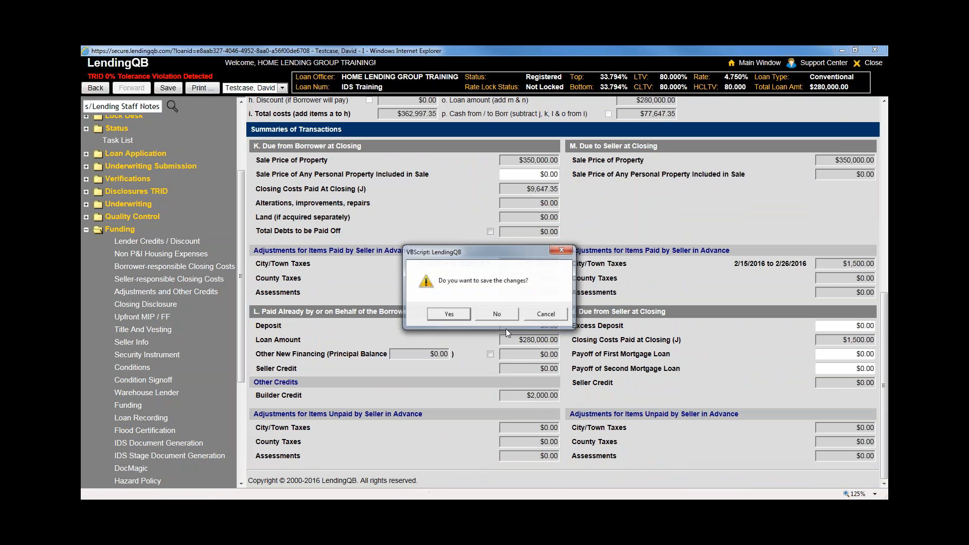
left_click(485, 312)
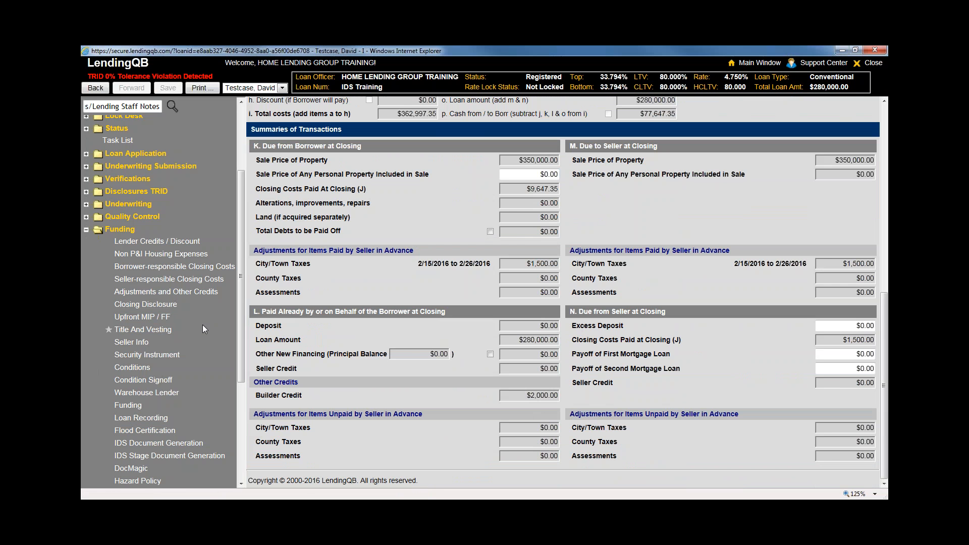
Open the Closing Disclosure, glance at the printable forms list, and scroll through Loan Terms and Projected Payments
left_click(148, 306)
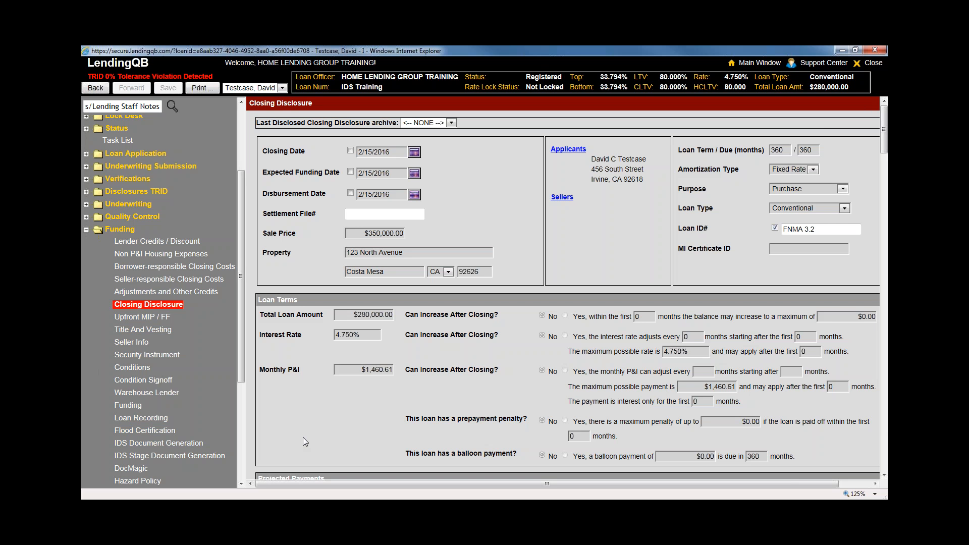
left_click(204, 90)
scroll(386, 325, "down", 15)
scroll(376, 412, "down", 6)
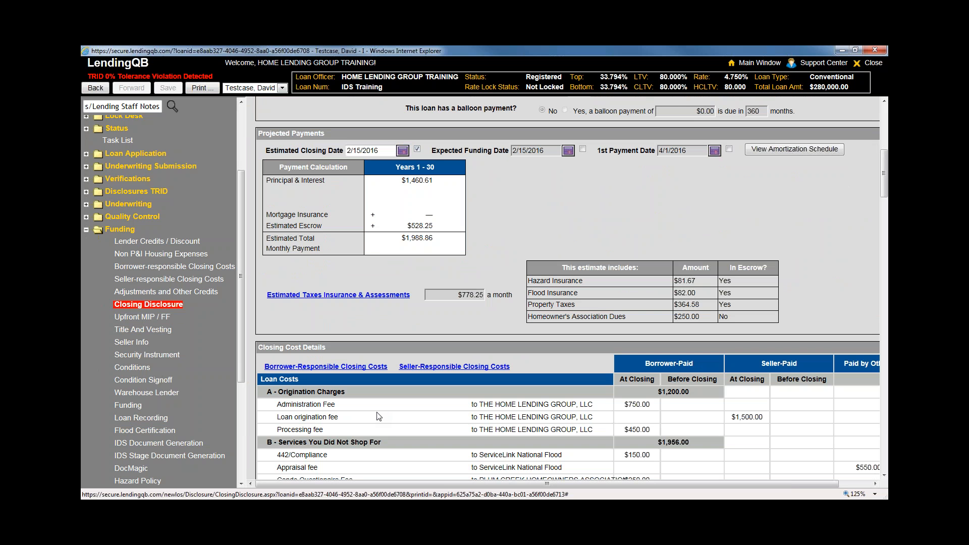
scroll(379, 417, "down", 2)
scroll(379, 417, "up", 4)
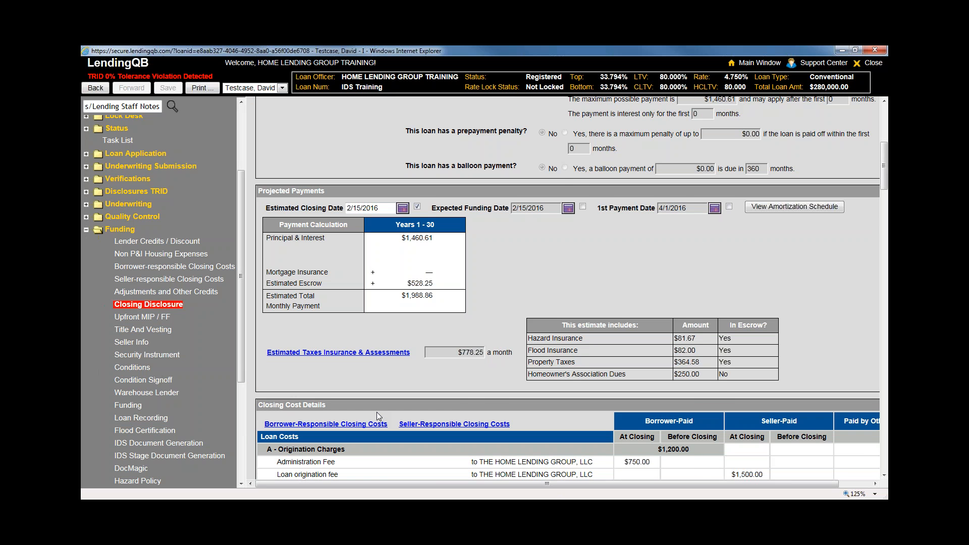
scroll(376, 411, "up", 2)
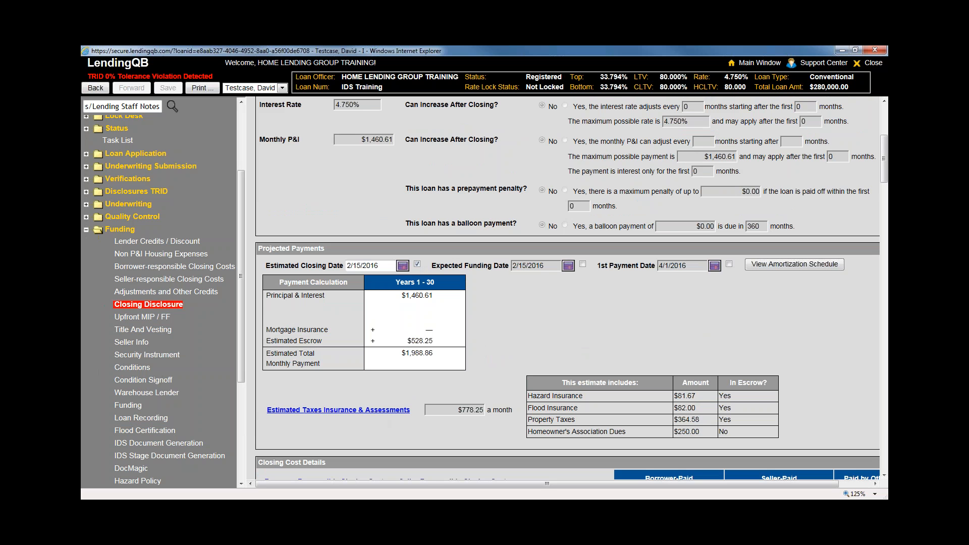
Reload the Closing Disclosure and review Closing Cost Details, including the $1,500.00 seller-paid origination fee and credit report fee
left_click(662, 329)
scroll(661, 329, "up", 4)
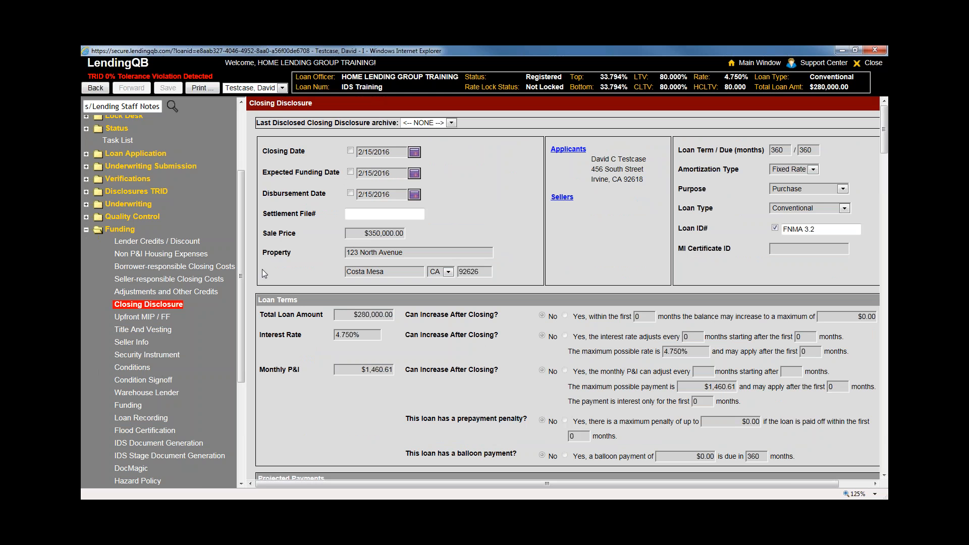
left_click_drag(247, 277, 220, 278)
scroll(456, 353, "down", 3)
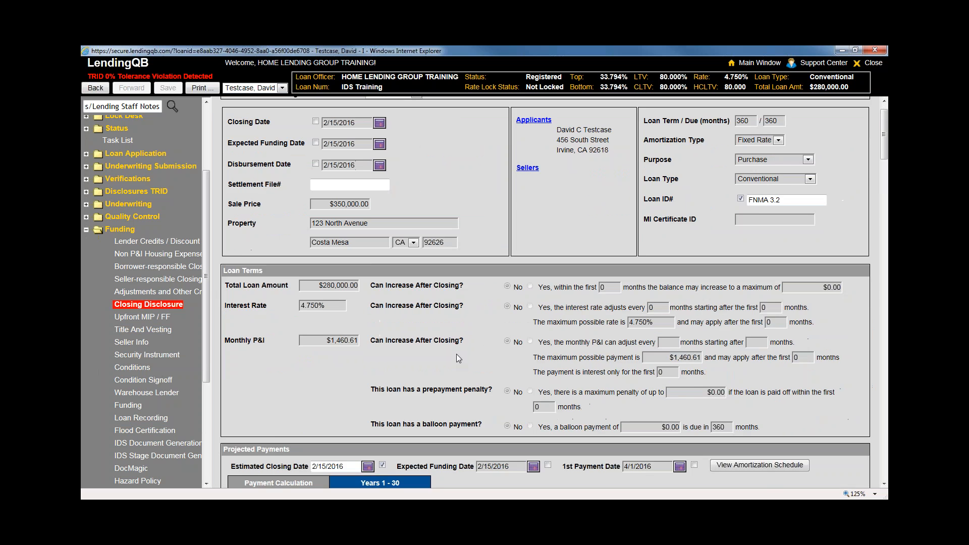
scroll(456, 353, "down", 4)
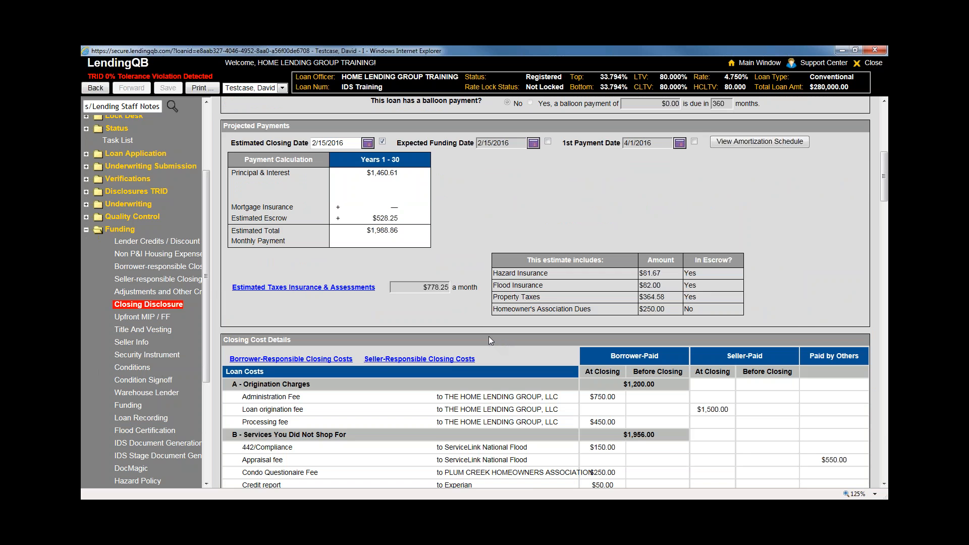
scroll(477, 344, "down", 3)
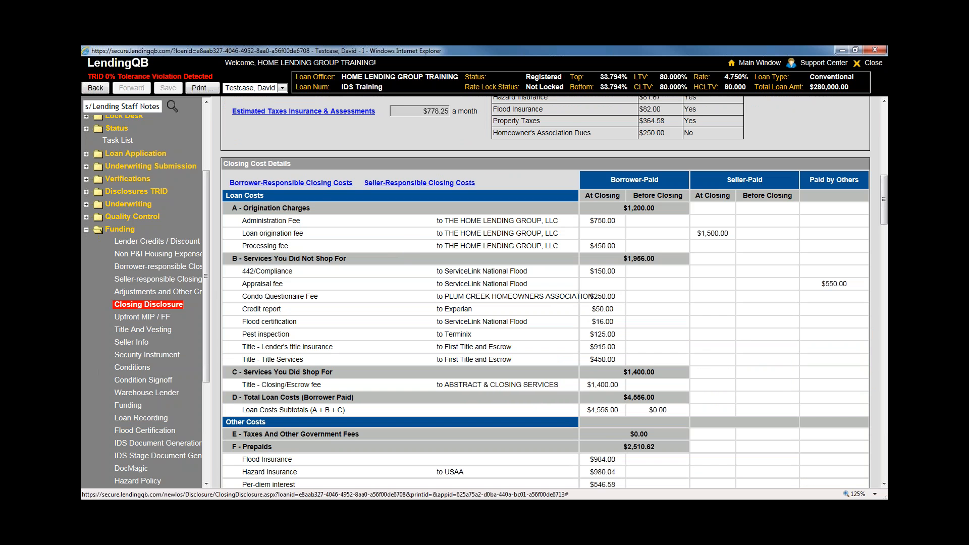
left_click_drag(589, 221, 730, 234)
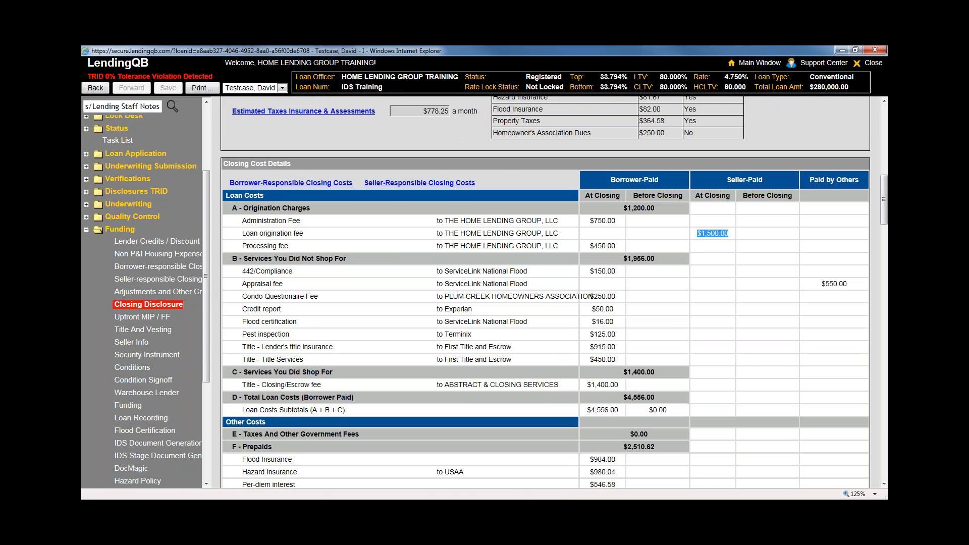
left_click_drag(596, 309, 615, 309)
Check the Borrower-responsible Closing Costs page, then return to the Closing Disclosure
left_click(279, 185)
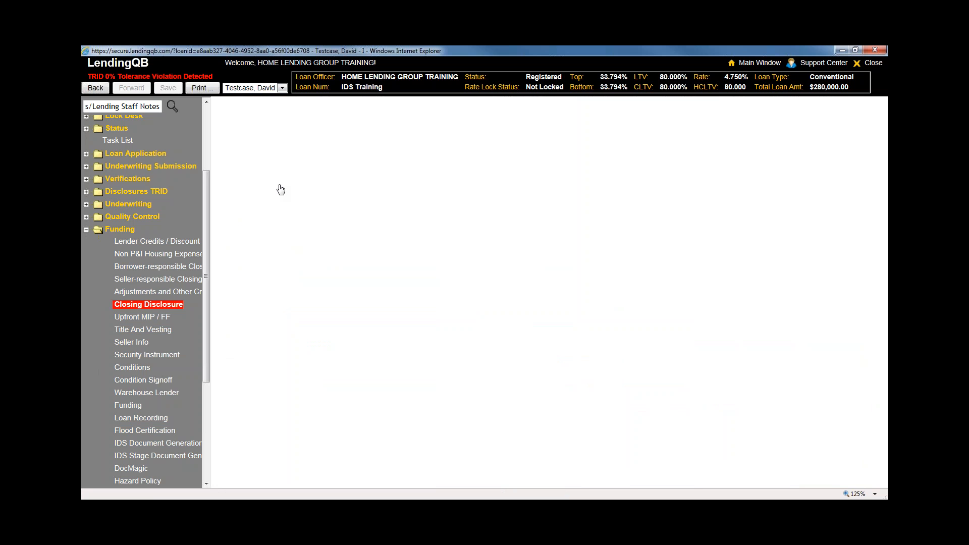
scroll(458, 405, "down", 5)
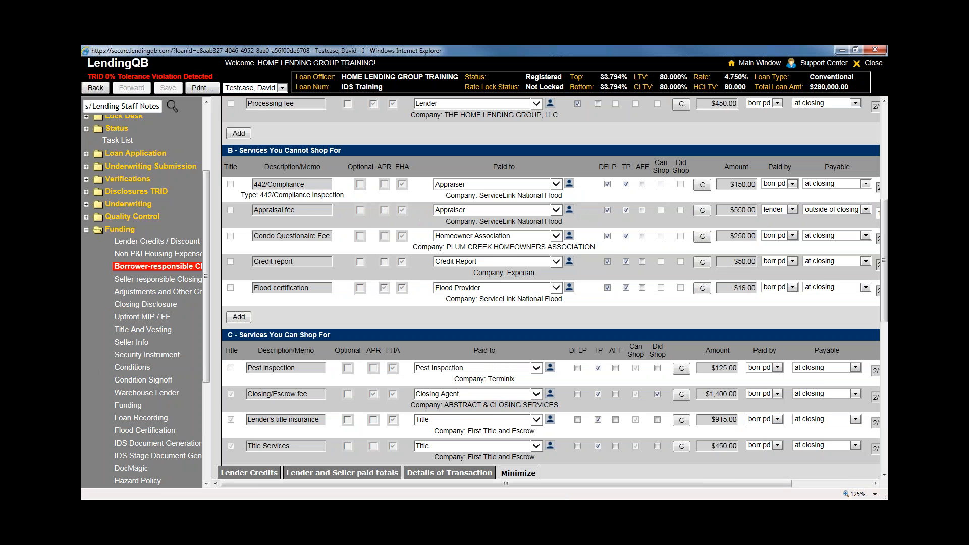
scroll(458, 404, "up", 2)
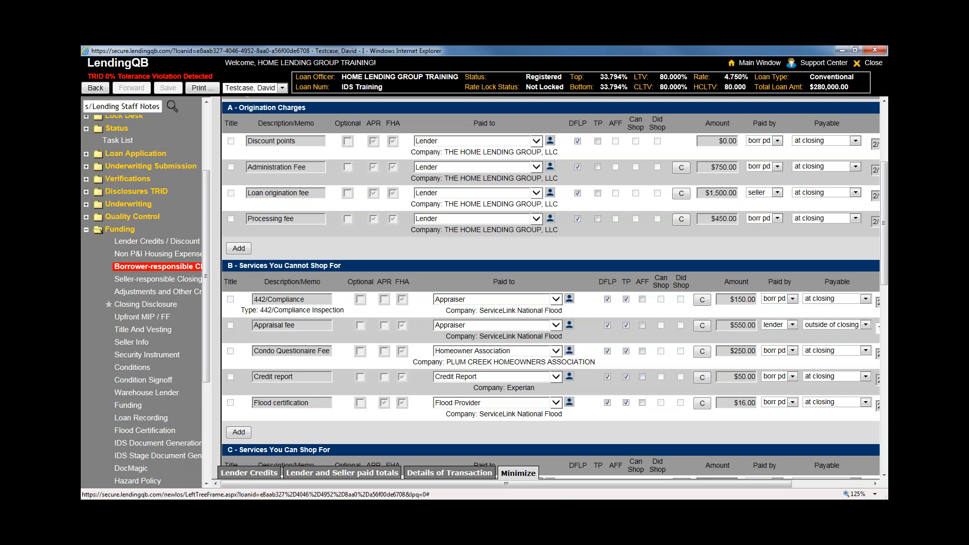
left_click(109, 304)
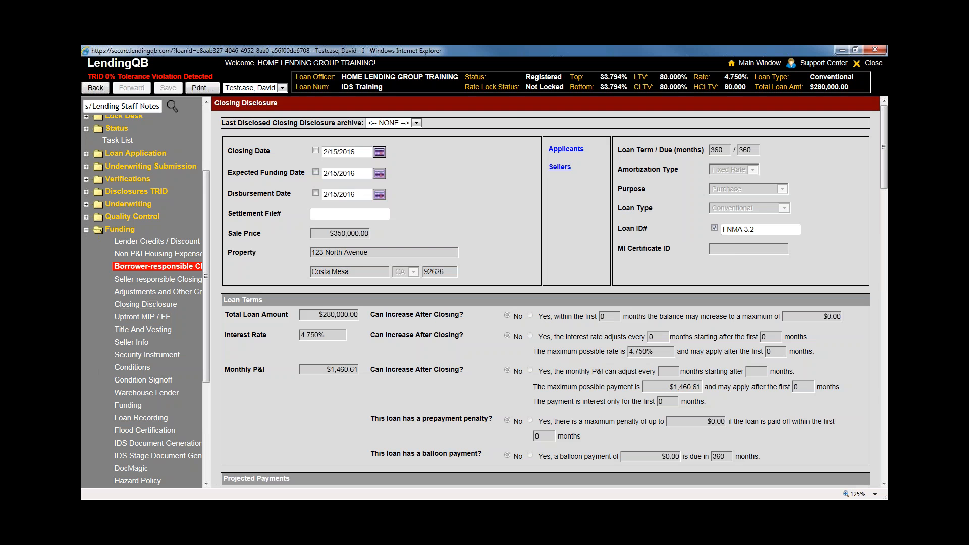
scroll(501, 418, "down", 10)
Scroll through the Closing Disclosure down to the buyer's real estate broker section
scroll(519, 281, "up", 3)
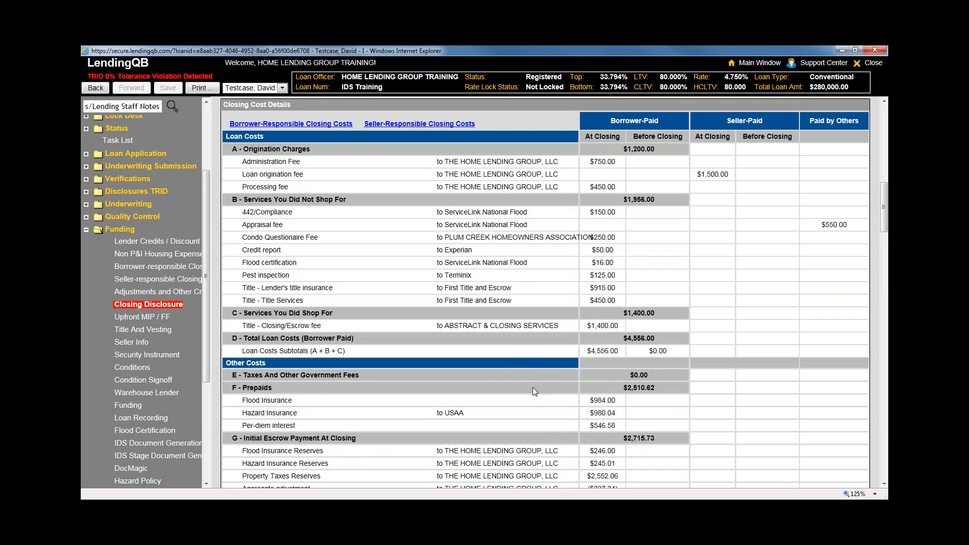
scroll(533, 389, "down", 3)
scroll(534, 392, "down", 5)
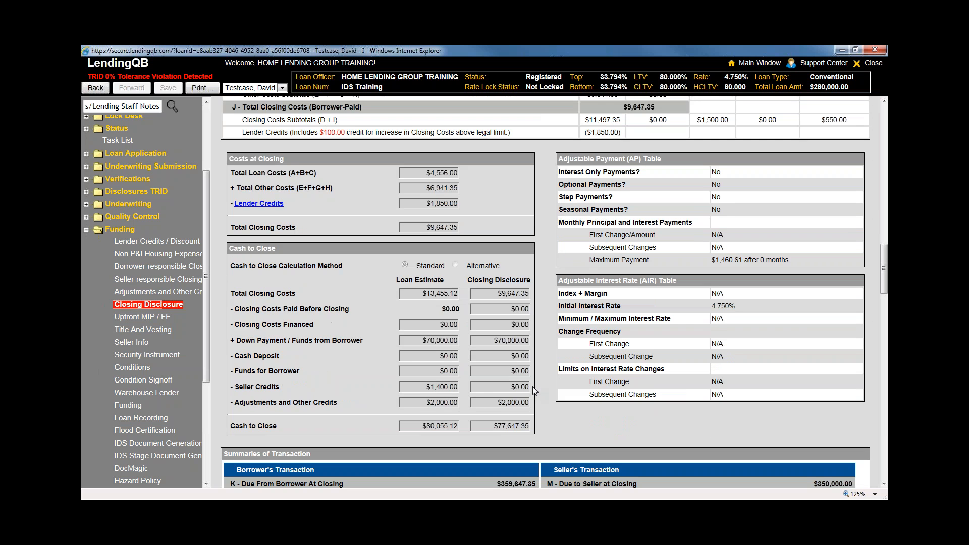
scroll(652, 414, "down", 5)
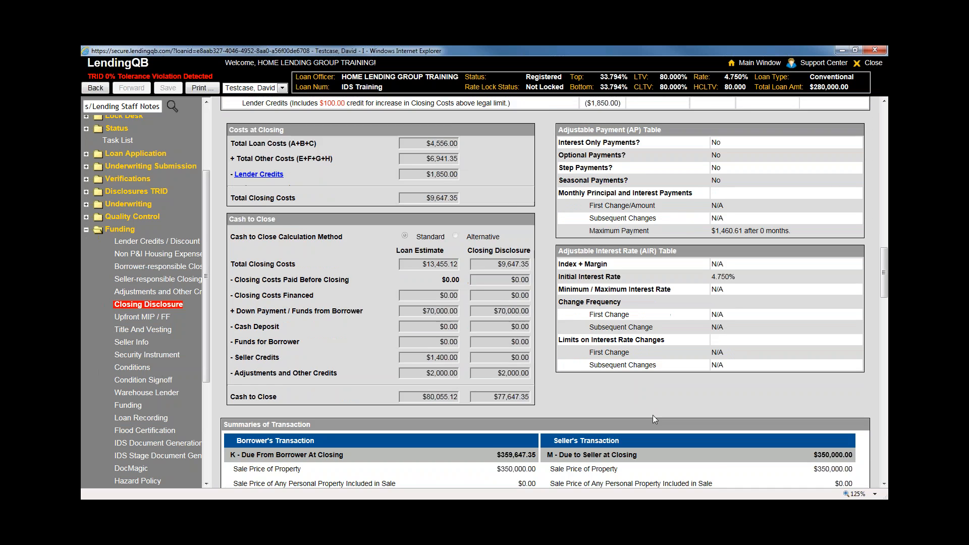
scroll(652, 415, "down", 10)
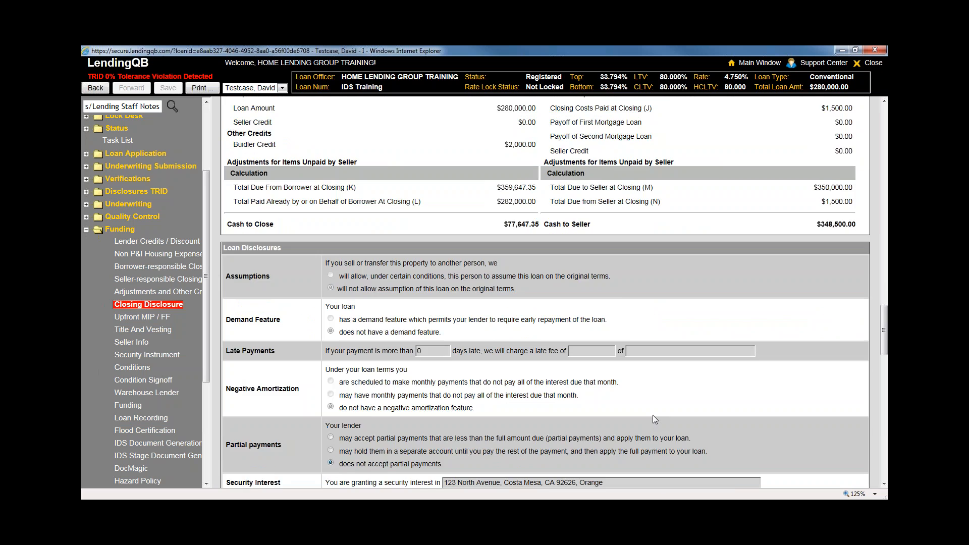
scroll(652, 414, "down", 7)
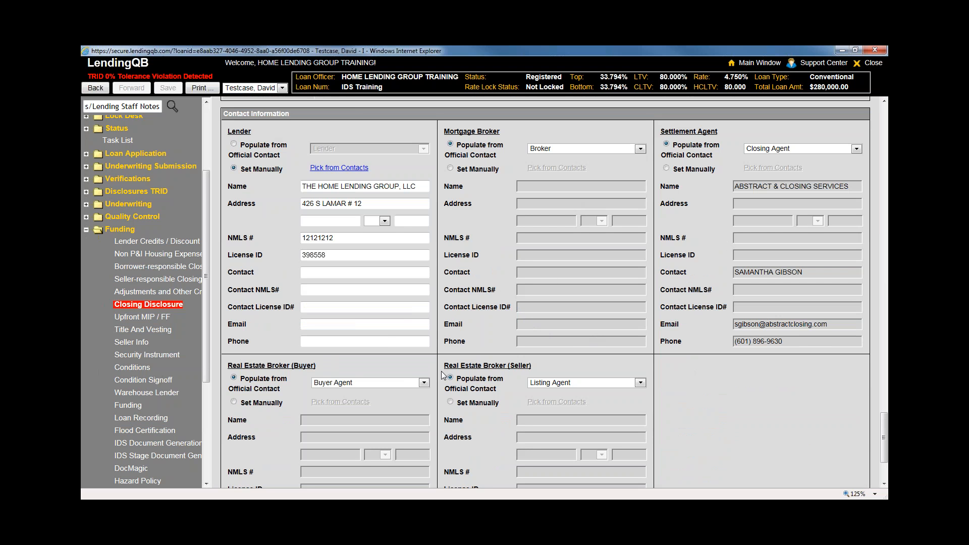
scroll(392, 368, "down", 1)
scroll(391, 370, "down", 1)
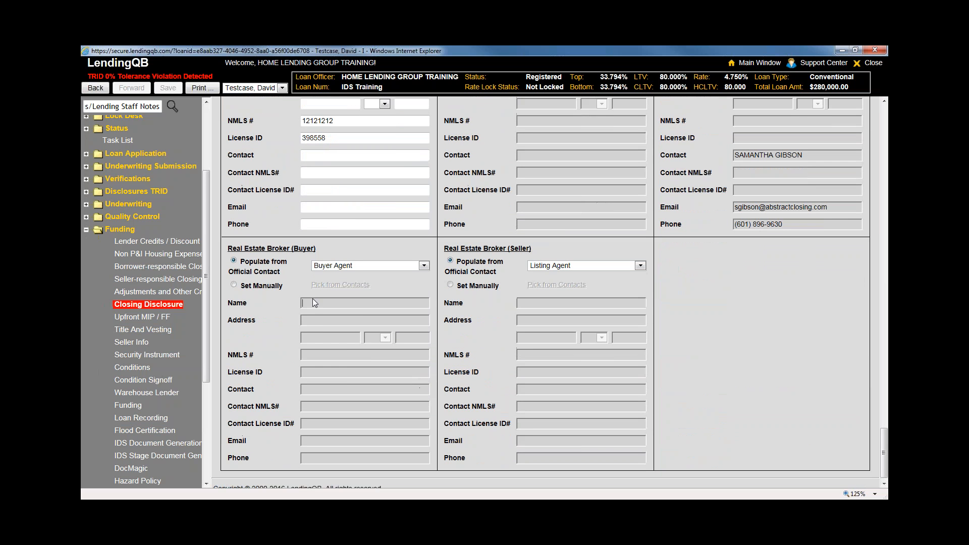
left_click(541, 355)
scroll(539, 437, "up", 2)
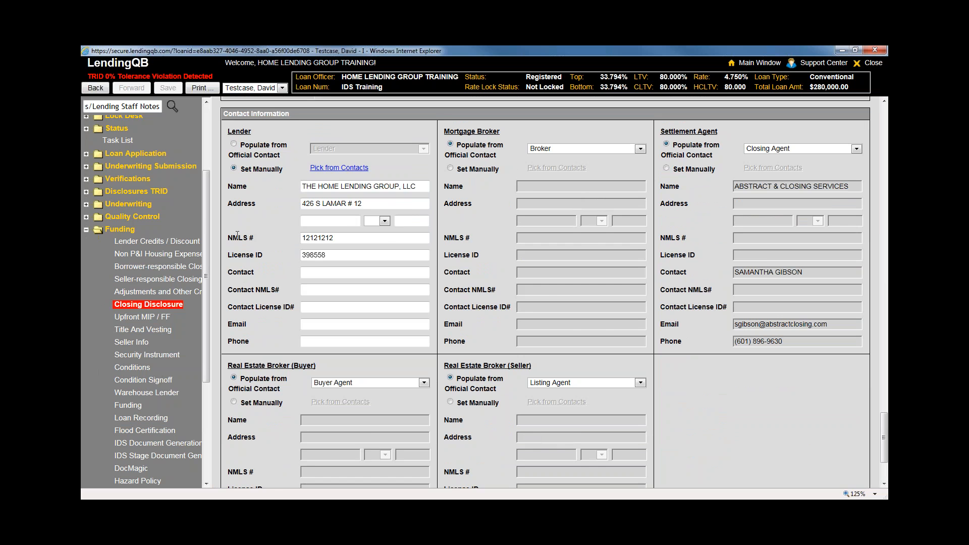
scroll(228, 243, "down", 2)
Toggle the buyer's broker back to the official Buyer Agent contact and leave for Upfront MIP / FF unsaved
left_click(233, 285)
key("Tab")
key("Tab")
key("Tab")
key("Tab")
key("Tab")
key("Tab")
key("Tab")
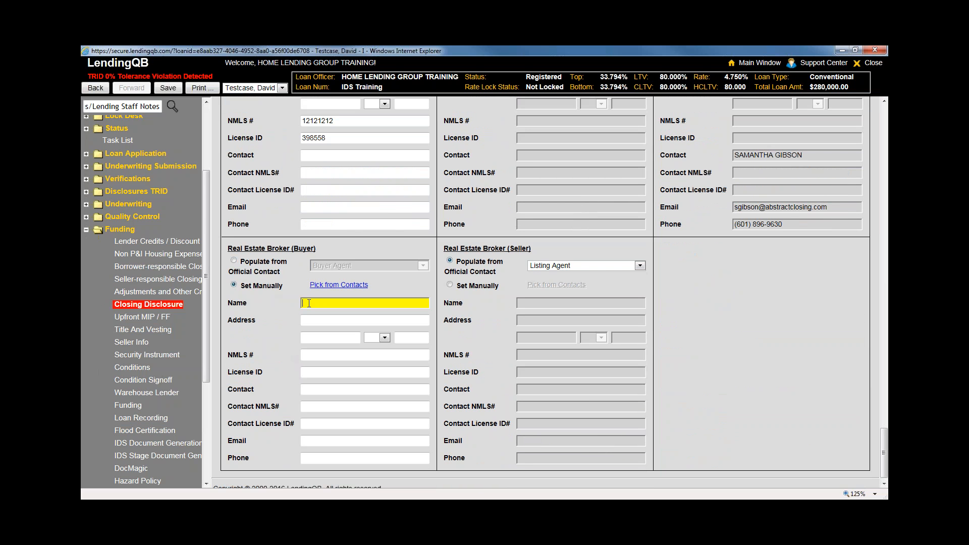
key("Tab")
key("Tab")
key("Tab")
key("Tab")
key("Tab")
key("Tab")
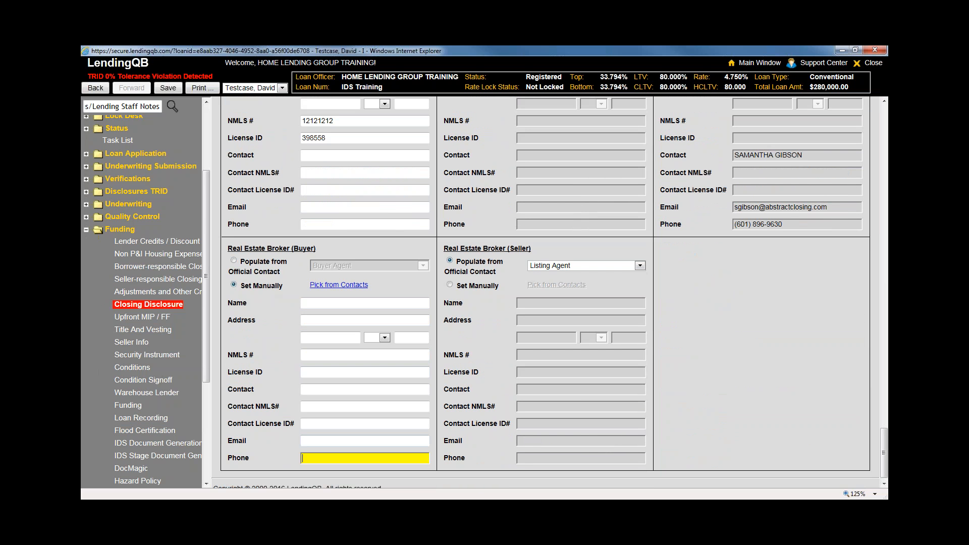
key("shift+Tab")
key("shift+Tab")
key("shift+Tab")
key("shift+Tab")
key("shift+Tab")
key("shift+Tab")
key("shift+Tab")
key("shift+Tab")
key("shift+Tab")
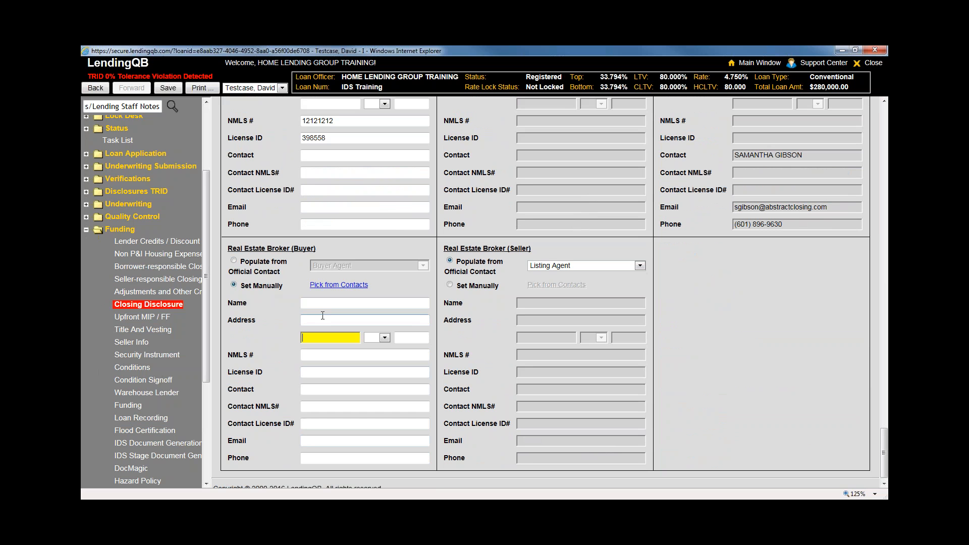
left_click(234, 261)
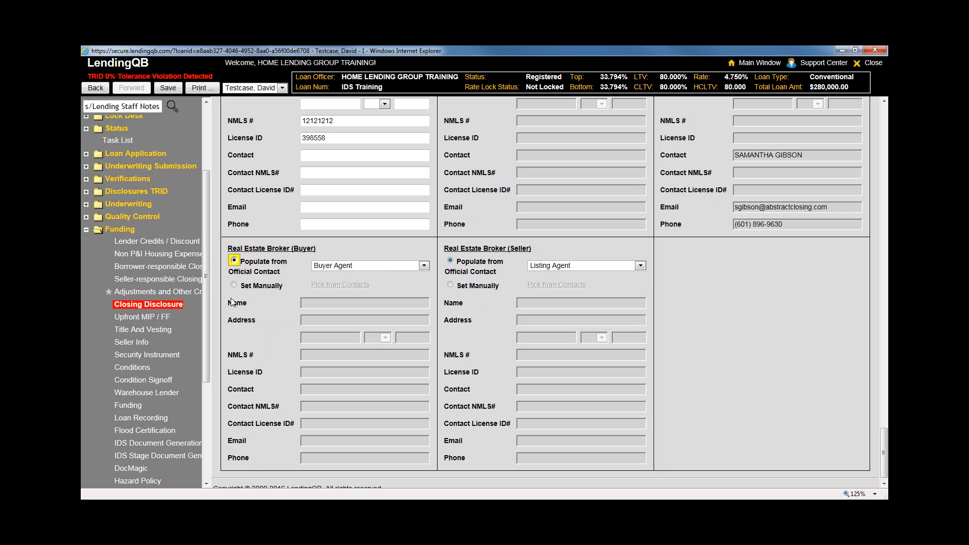
left_click(143, 317)
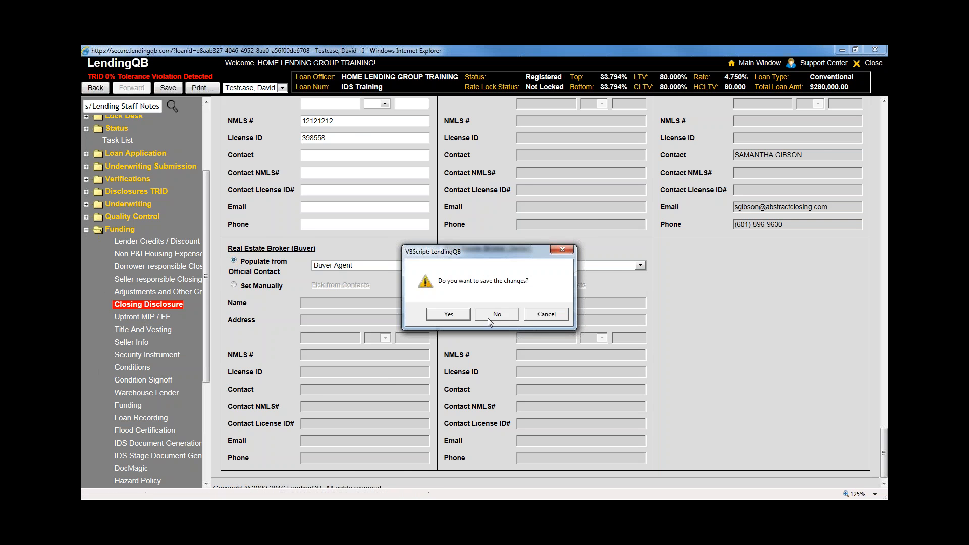
left_click(487, 318)
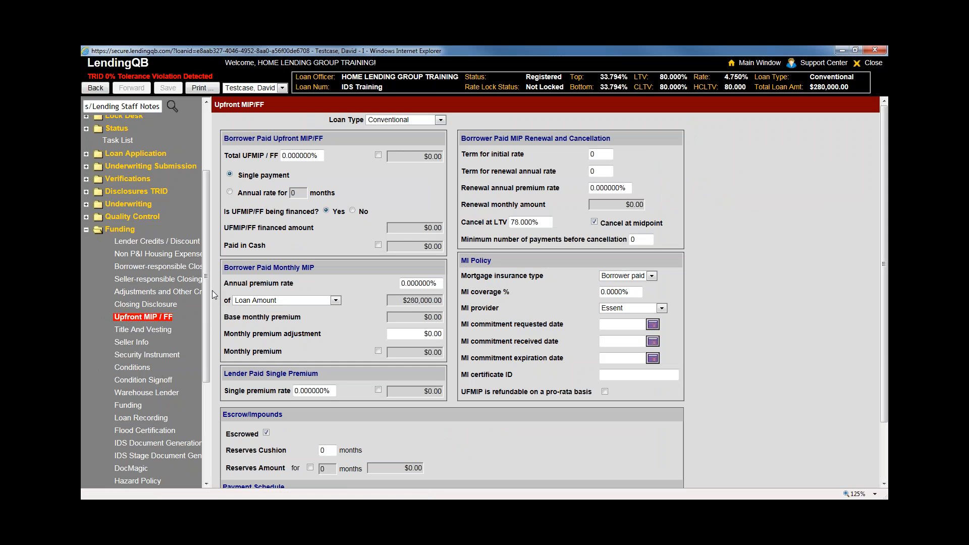
Widen the navigation tree and check the Mortgage Insurance monthly amount on Non P&I Housing Expenses
left_click_drag(212, 291, 253, 289)
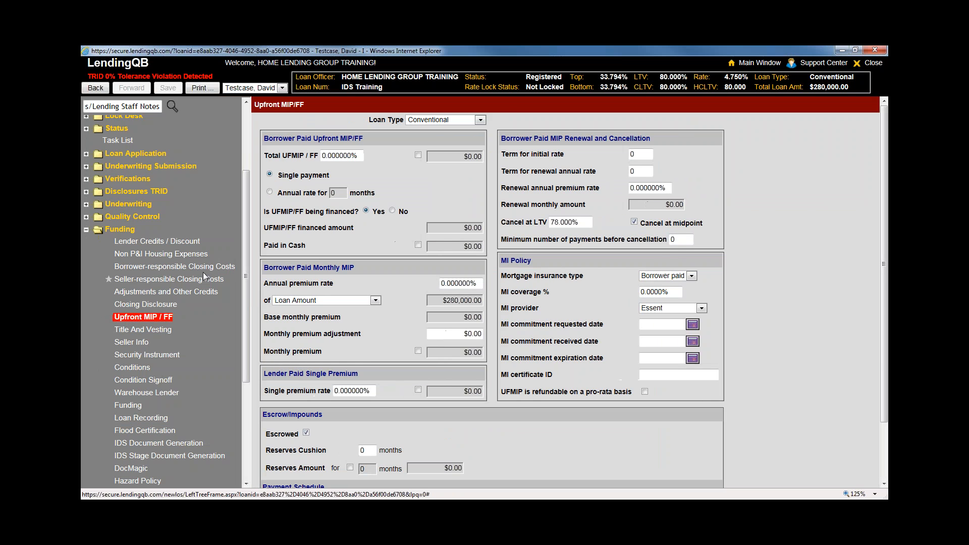
left_click(176, 256)
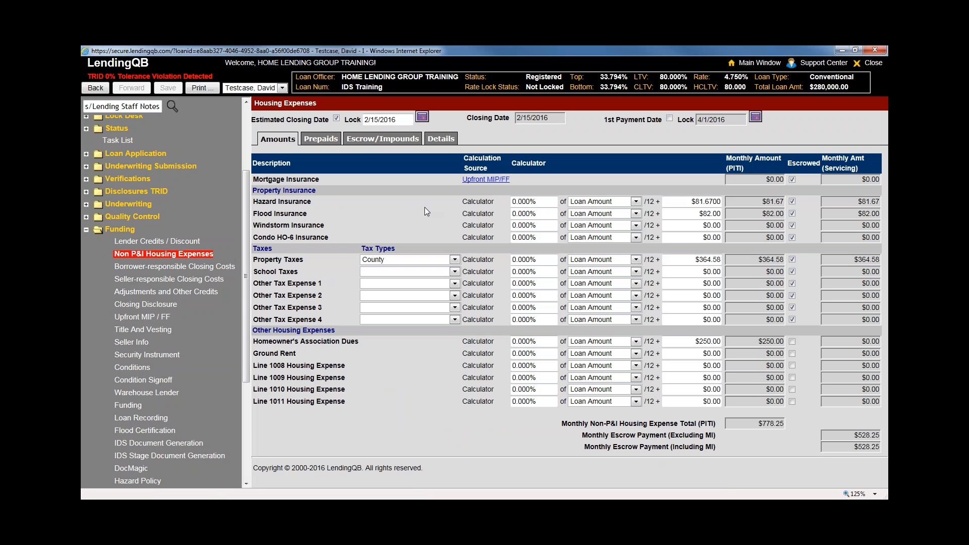
left_click_drag(253, 180, 325, 181)
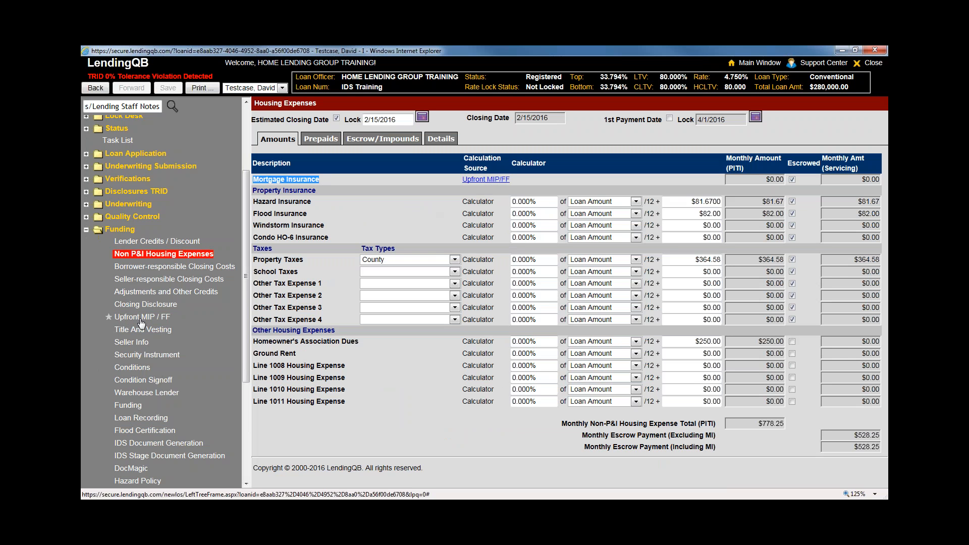
left_click(770, 180)
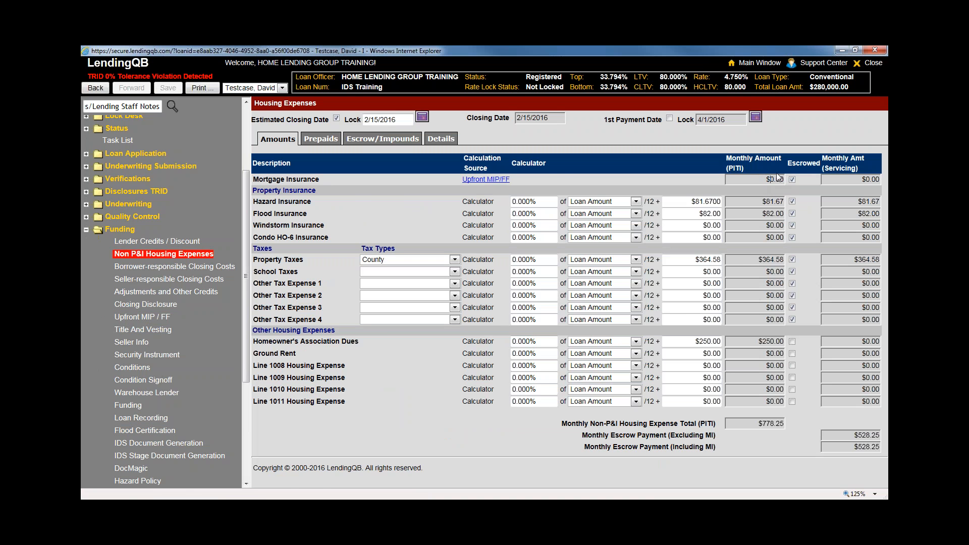
Review the Upfront MIP / FF fields — 0.000000% UFMIP, annual premium rate and terms — leaving them unchanged
left_click(485, 179)
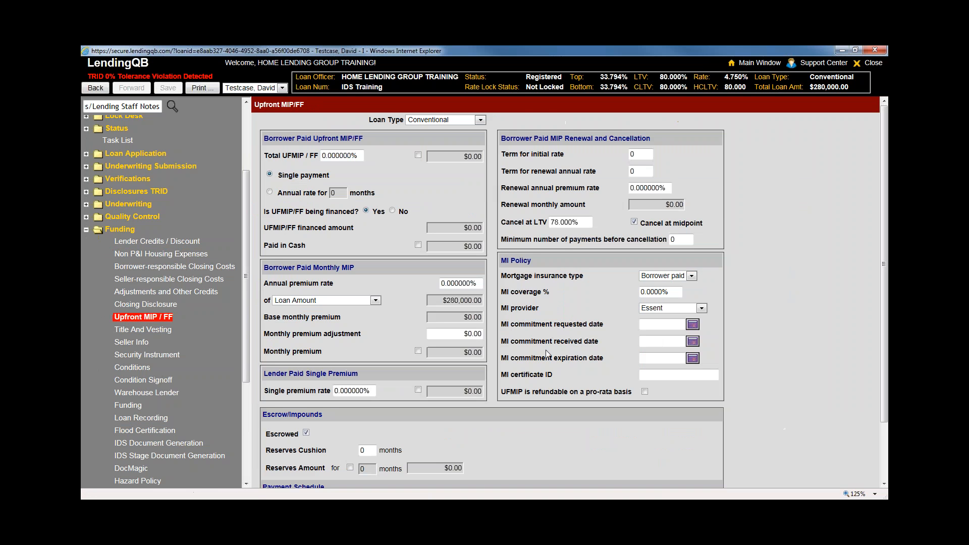
scroll(547, 354, "down", 1)
scroll(548, 354, "up", 1)
left_click(341, 156)
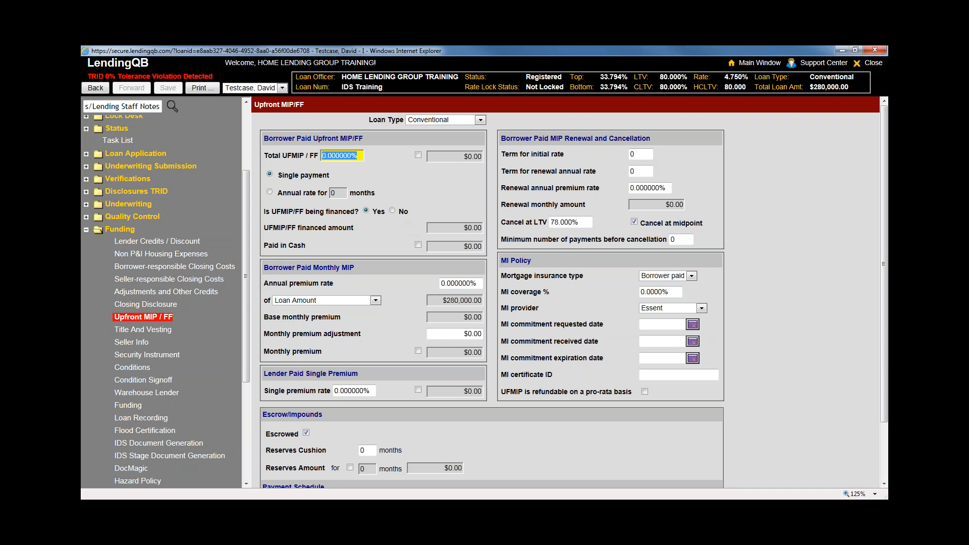
left_click(341, 155)
left_click(459, 283)
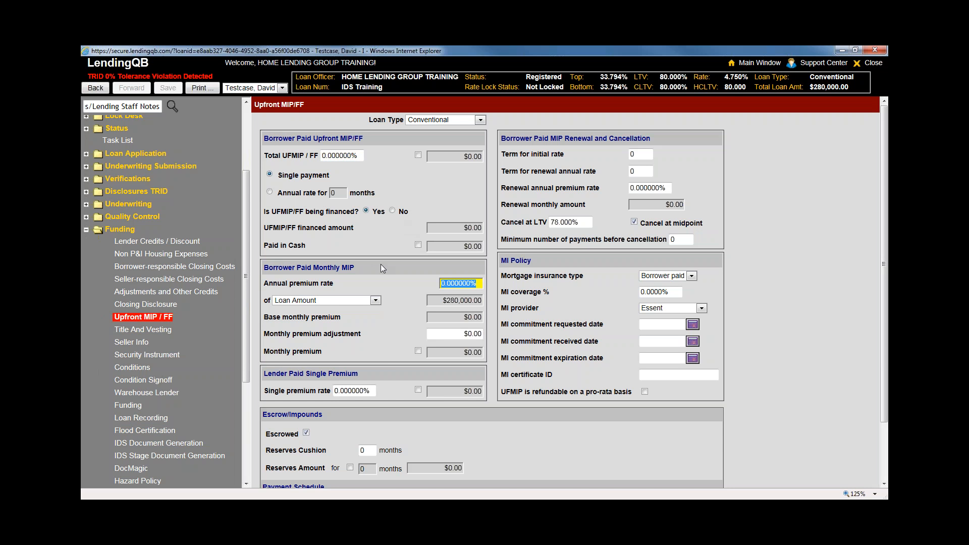
left_click(640, 154)
left_click(644, 172)
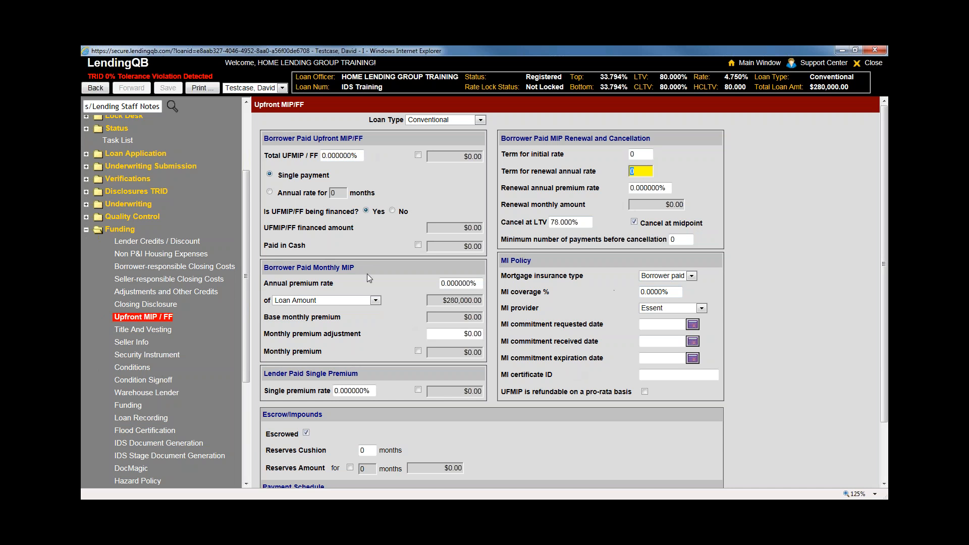
left_click(786, 395)
scroll(786, 395, "down", 3)
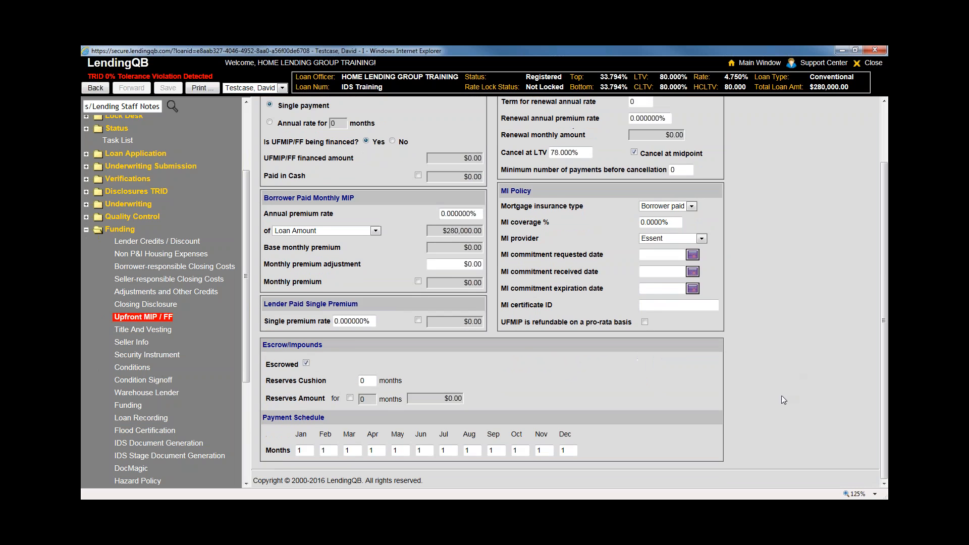
scroll(757, 396, "up", 2)
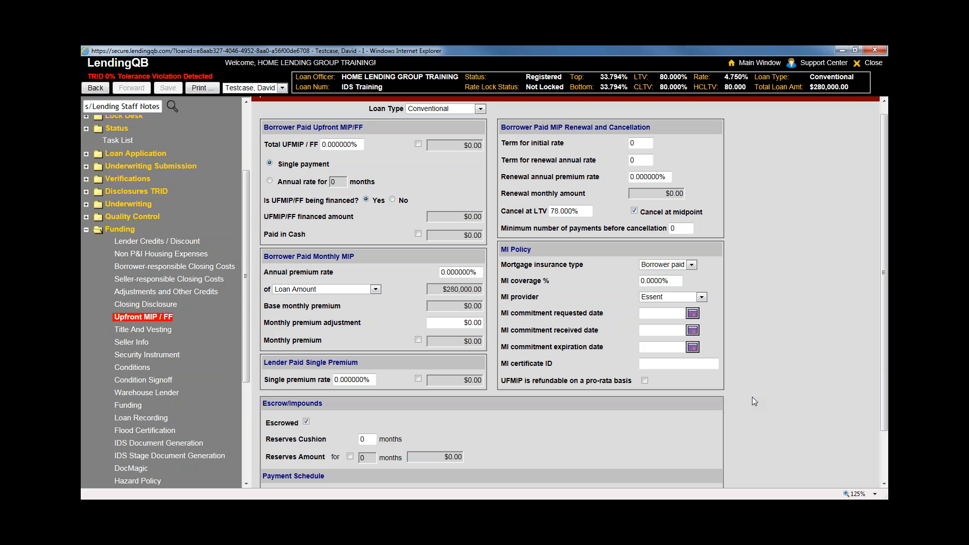
Run IDS Document Generation from Services, dismiss the invalid-username error, and move the loan window aside
left_click(108, 233)
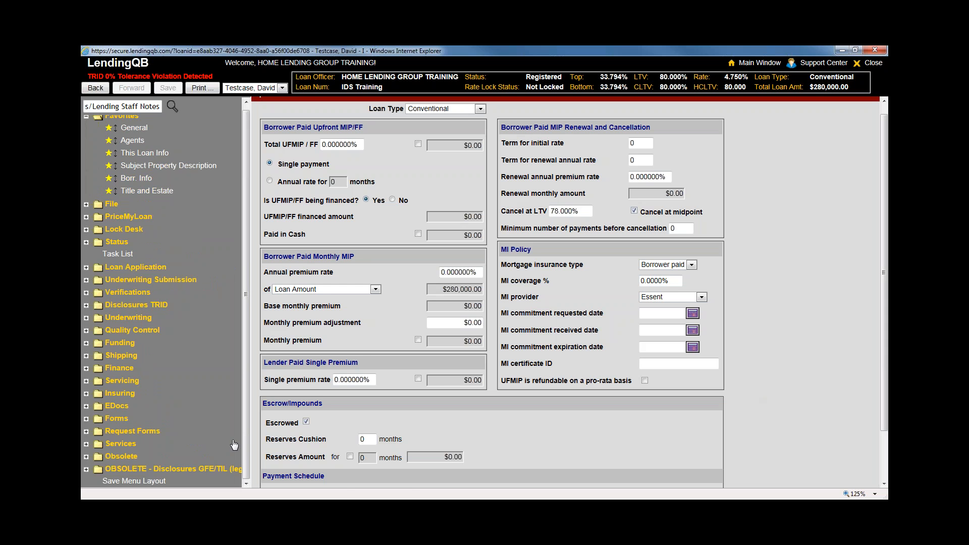
left_click(145, 444)
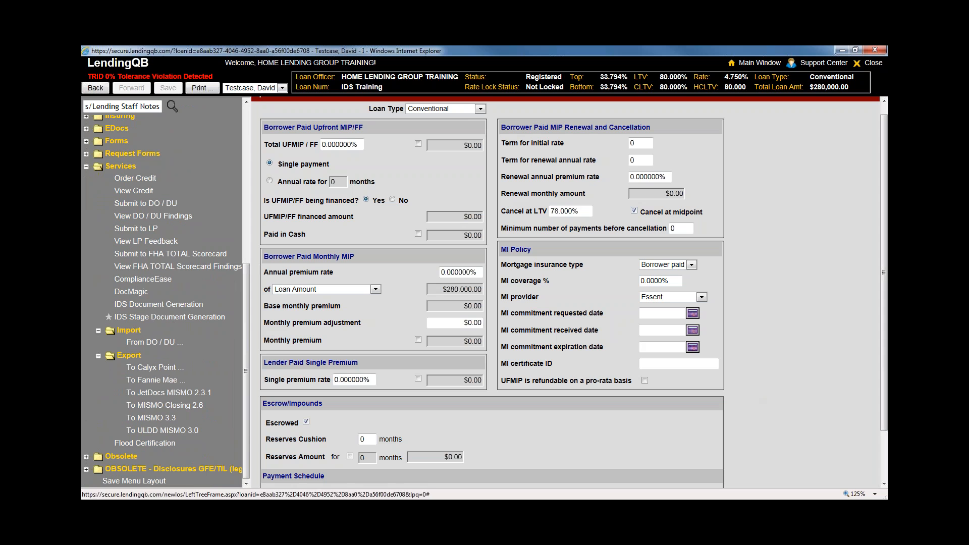
left_click(186, 319)
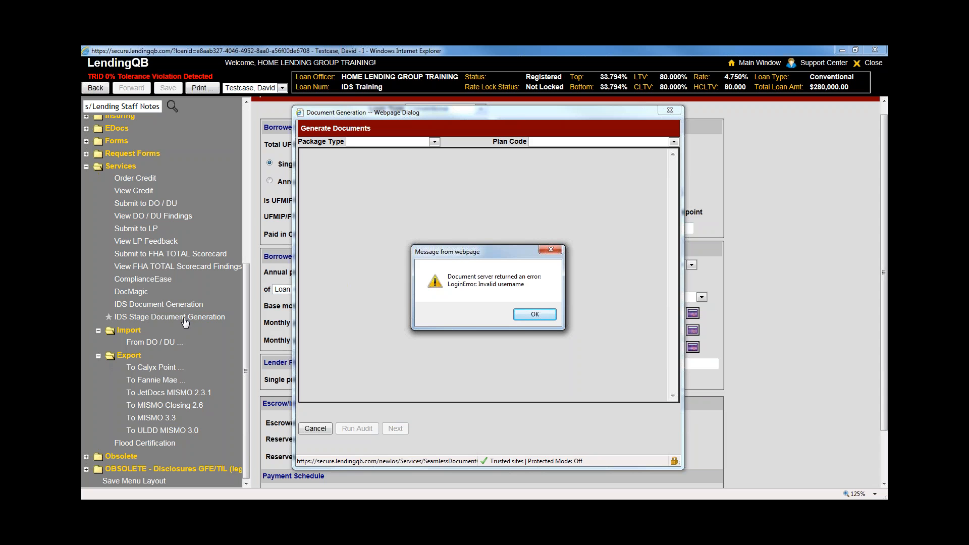
left_click(532, 315)
left_click(669, 111)
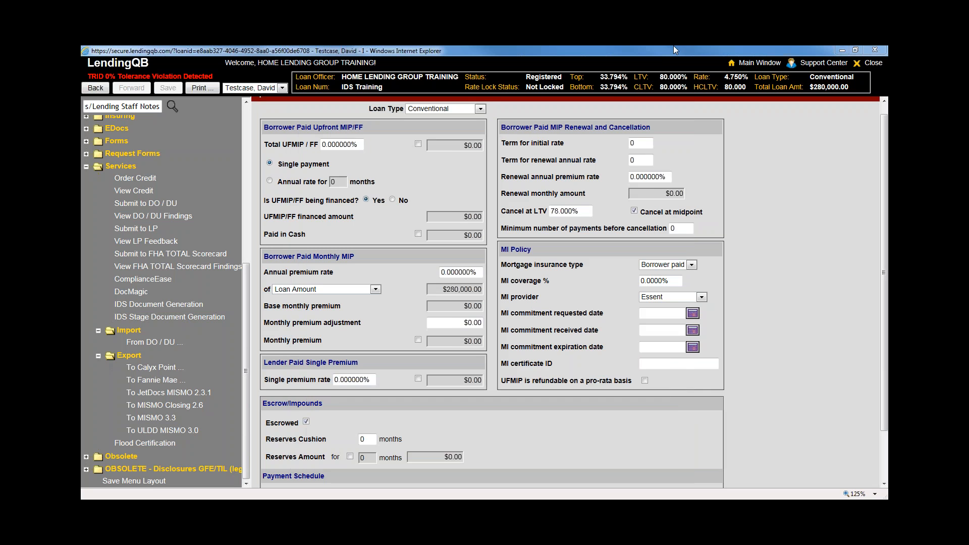
left_click_drag(673, 47, 888, 53)
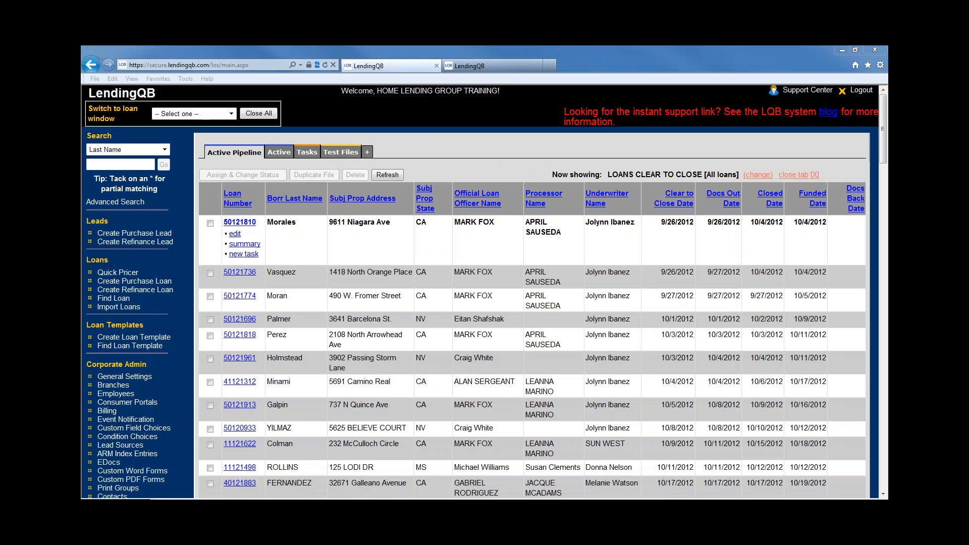
Open the document generation account configuration under General Settings' Options
left_click(124, 376)
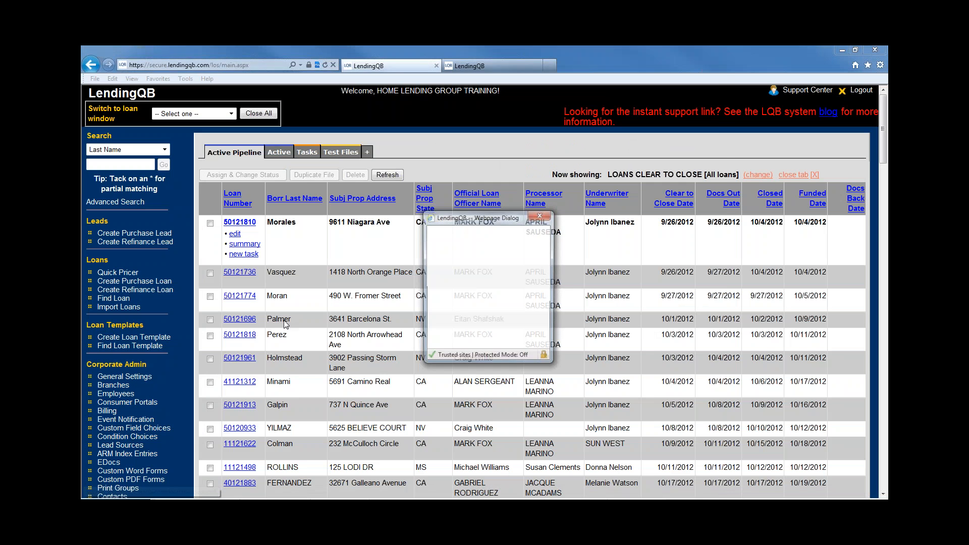
left_click(178, 90)
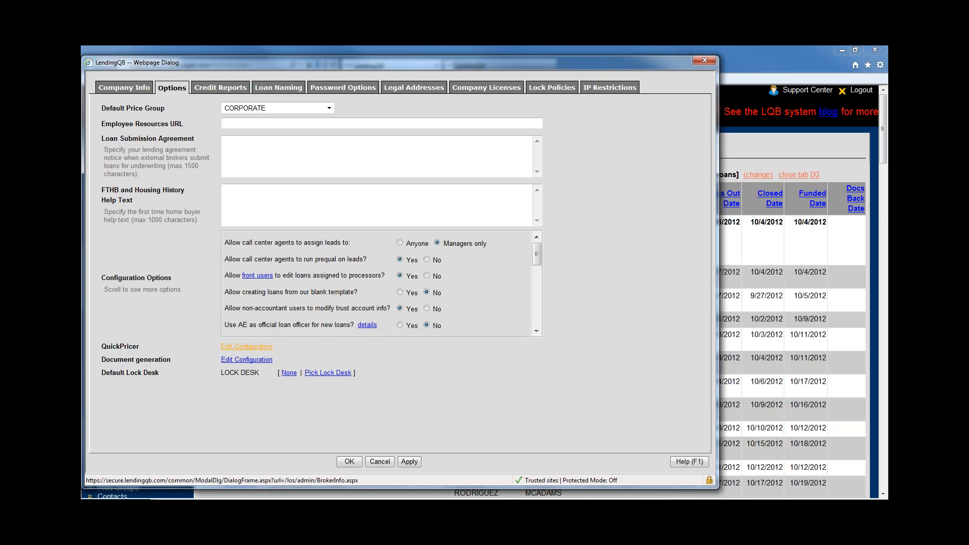
left_click(248, 359)
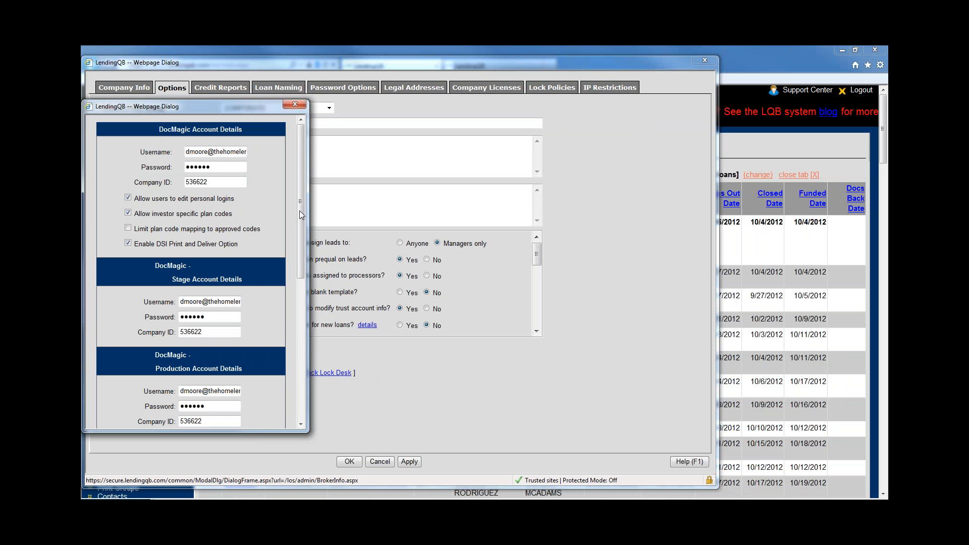
left_click_drag(300, 215, 300, 294)
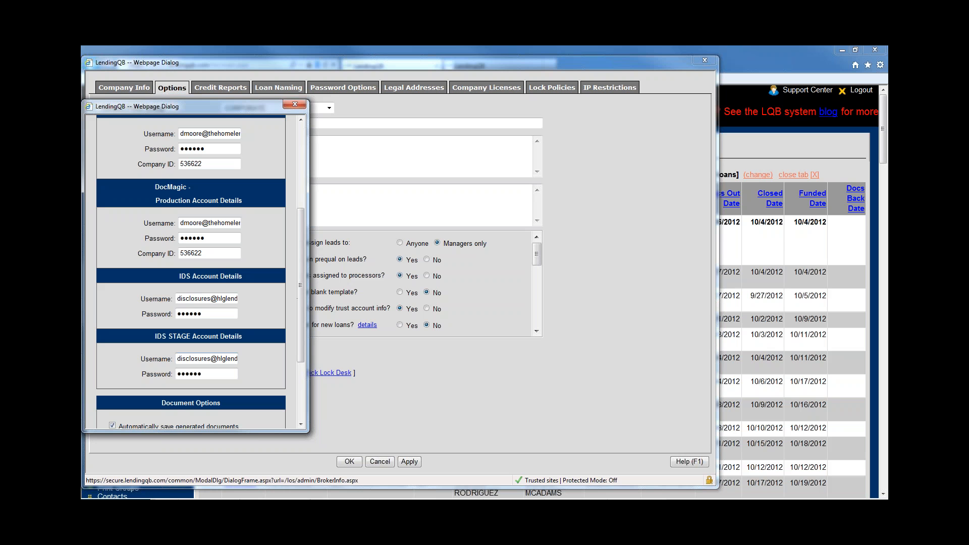
Check the IDS STAGE username and password fields, then close the account details and company settings
left_click(213, 360)
left_click(212, 373)
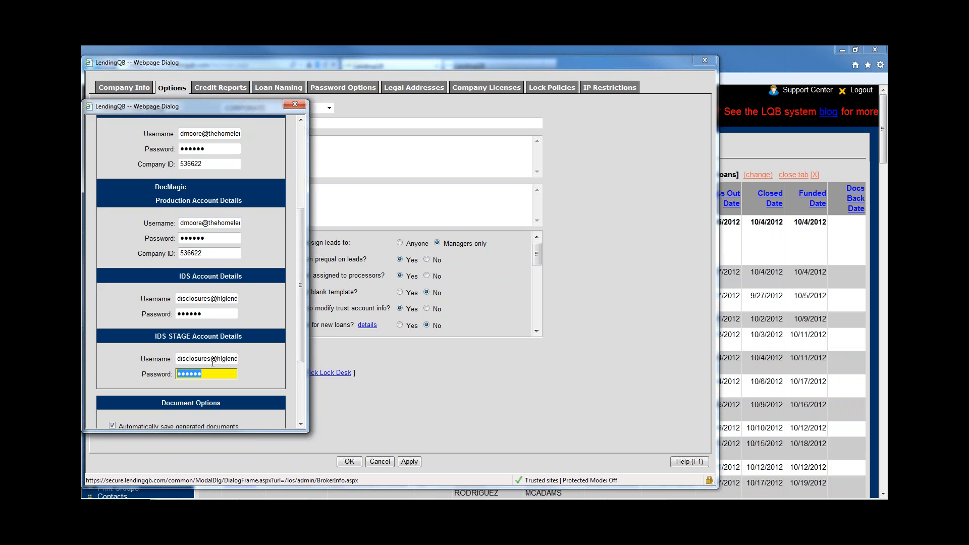
left_click(213, 360)
left_click(212, 374)
left_click(294, 104)
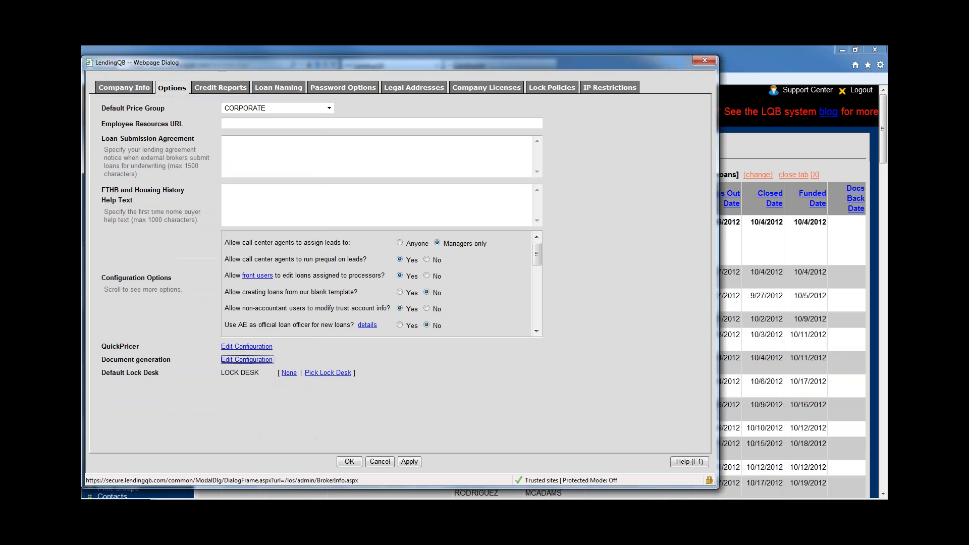
left_click(706, 58)
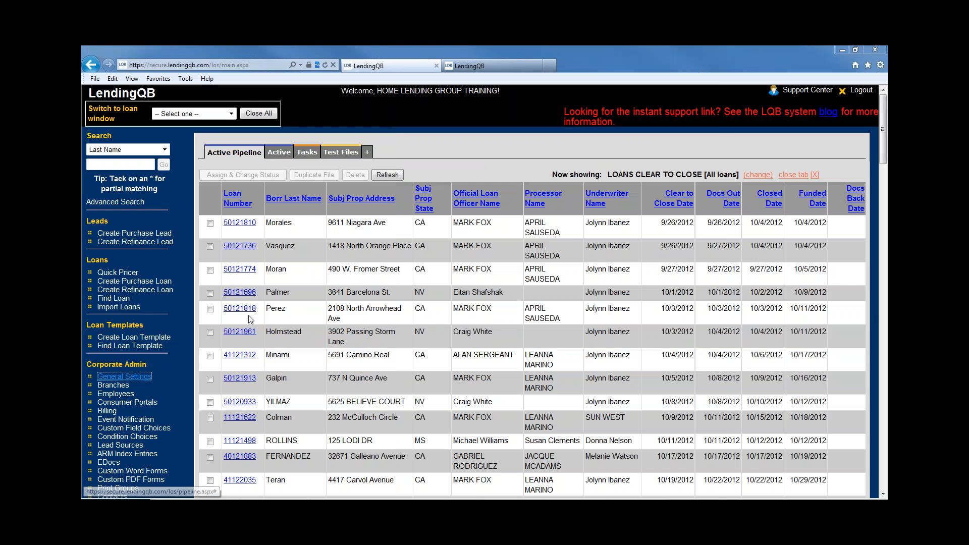
Reopen the document generation configuration from General Settings' Options
left_click(123, 378)
left_click(171, 87)
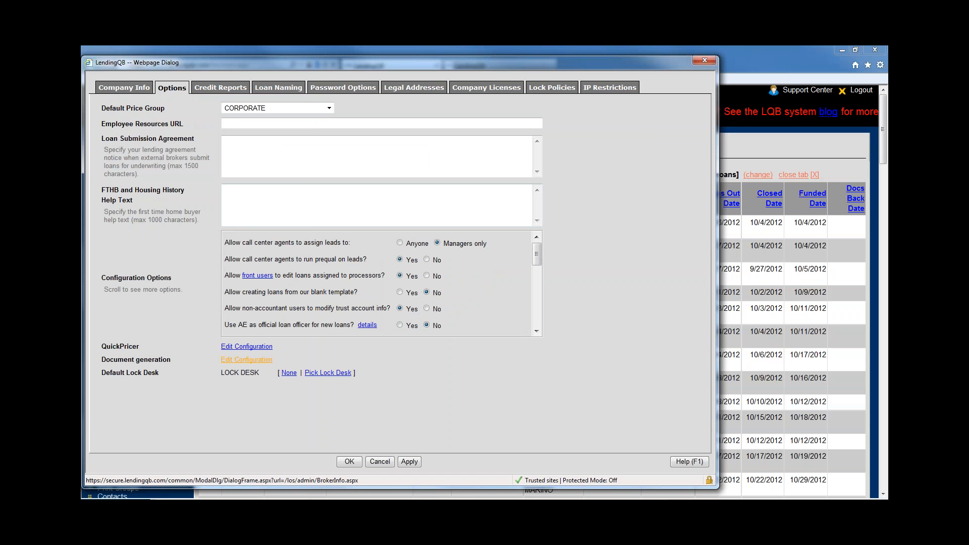
left_click(246, 359)
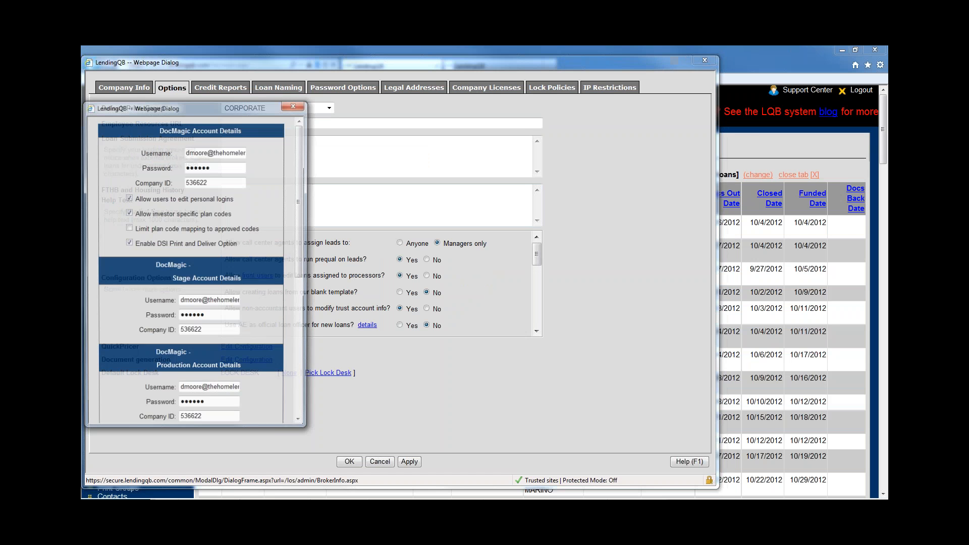
scroll(262, 369, "down", 6)
scroll(223, 362, "up", 2)
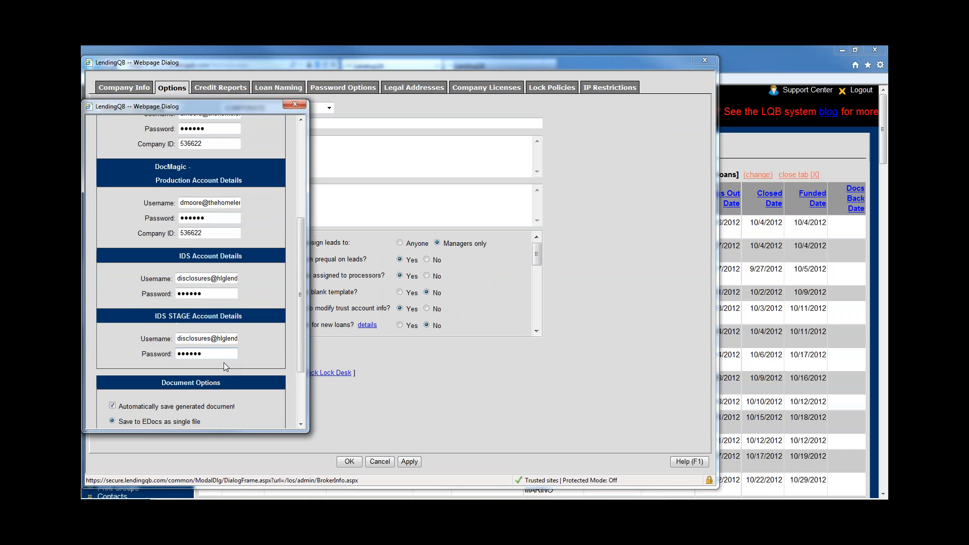
Inspect the IDS and IDS Stage username and password fields, then close the configuration
left_click(207, 354)
left_click(206, 279)
left_click(208, 294)
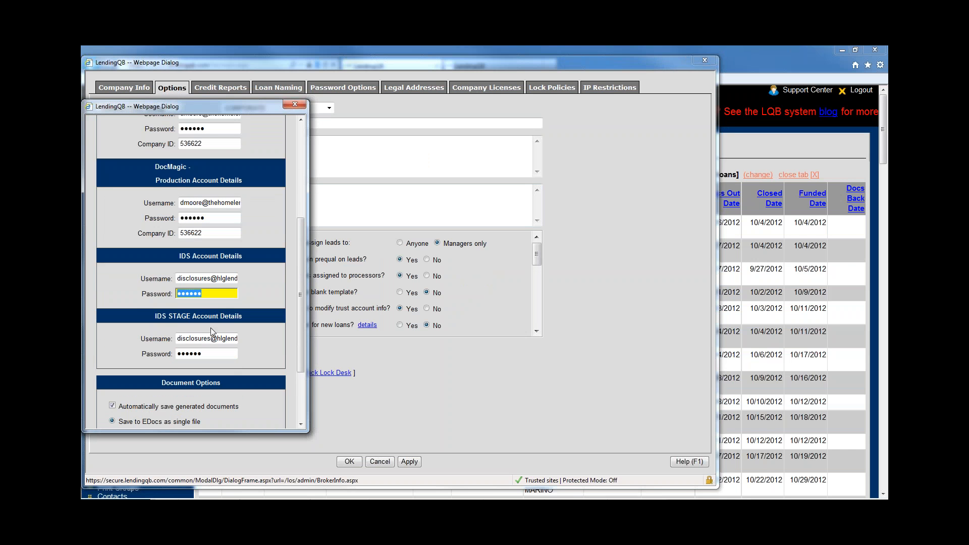
left_click(212, 337)
scroll(274, 363, "down", 2)
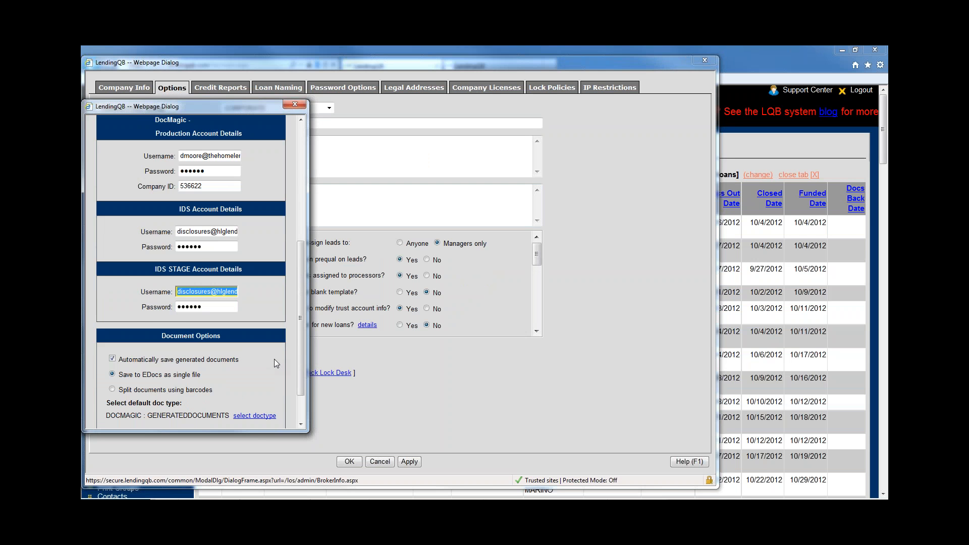
scroll(274, 363, "down", 3)
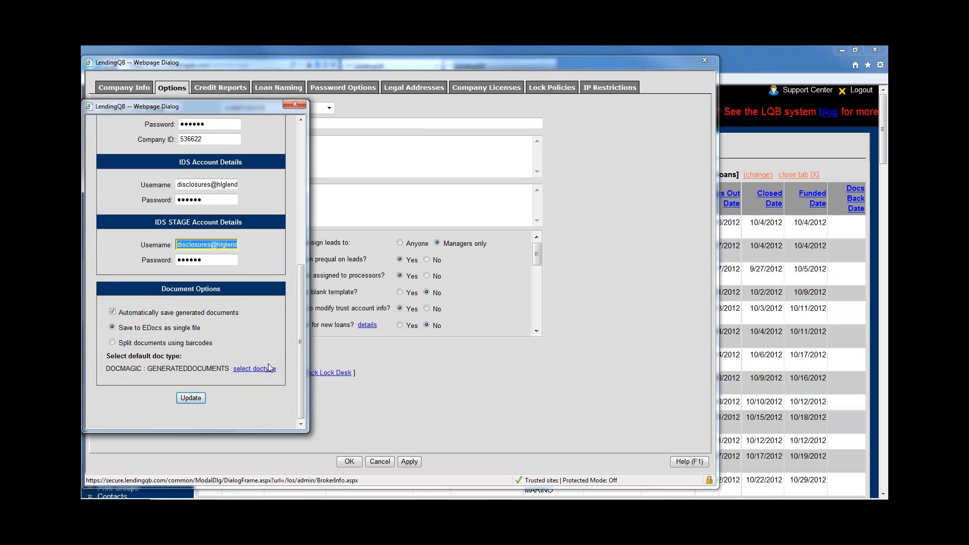
left_click(294, 104)
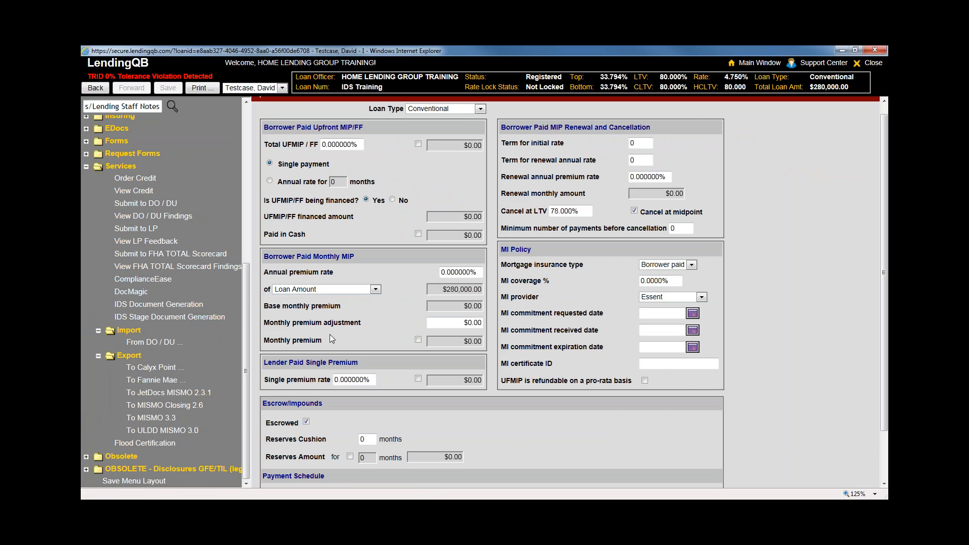
Rerun IDS Document Generation, dismiss the invalid-username error, and copy the loan number from the header
left_click(169, 317)
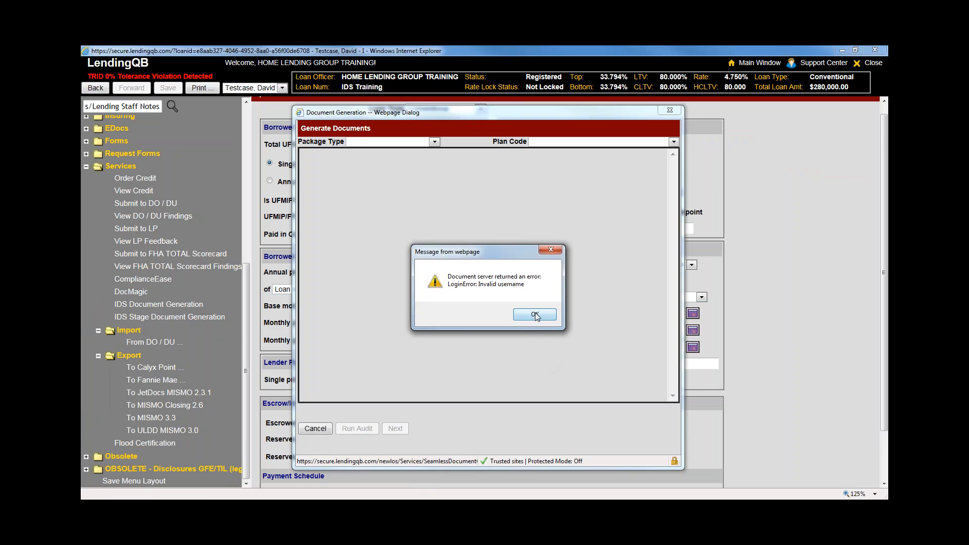
left_click(516, 317)
left_click(669, 110)
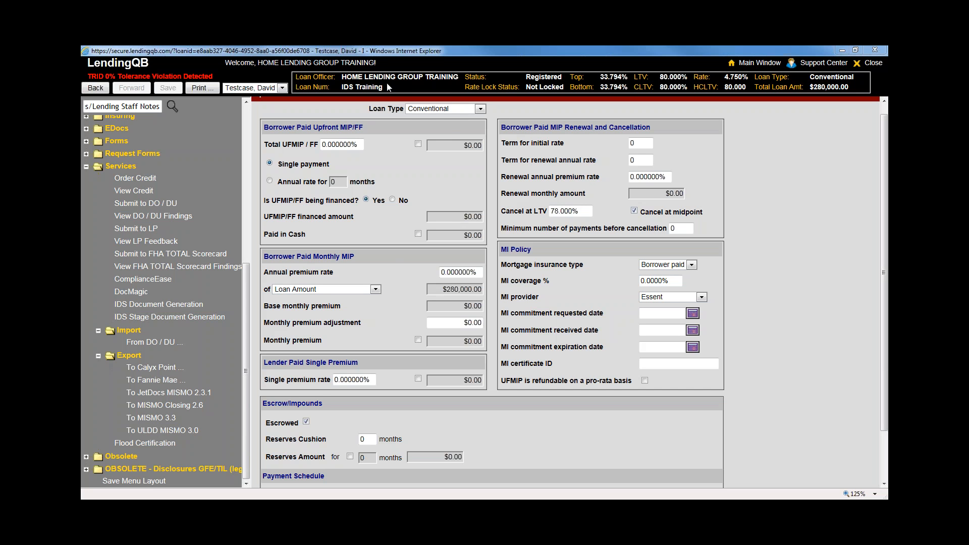
left_click_drag(384, 86, 343, 87)
right_click(350, 89)
left_click(374, 107)
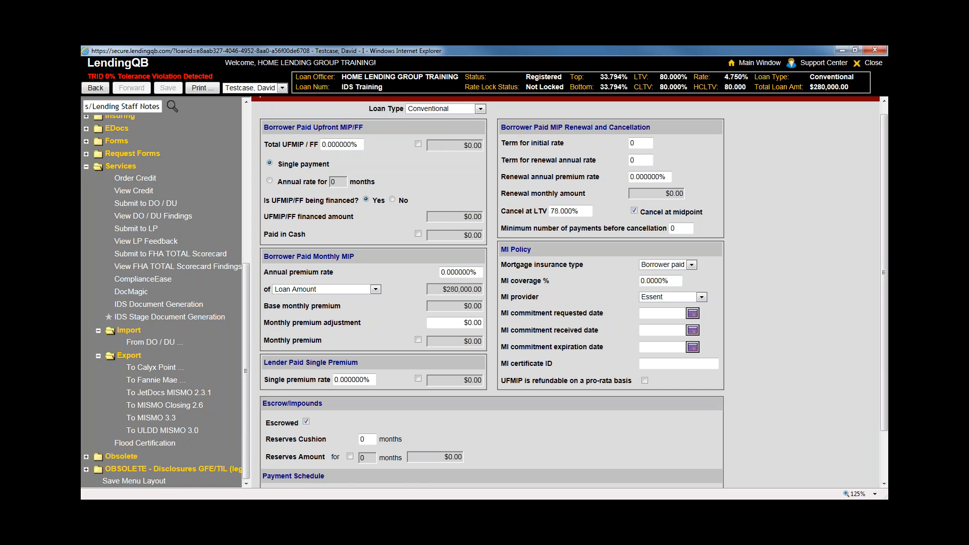
Reload the loan page through the browser context menu
right_click(92, 272)
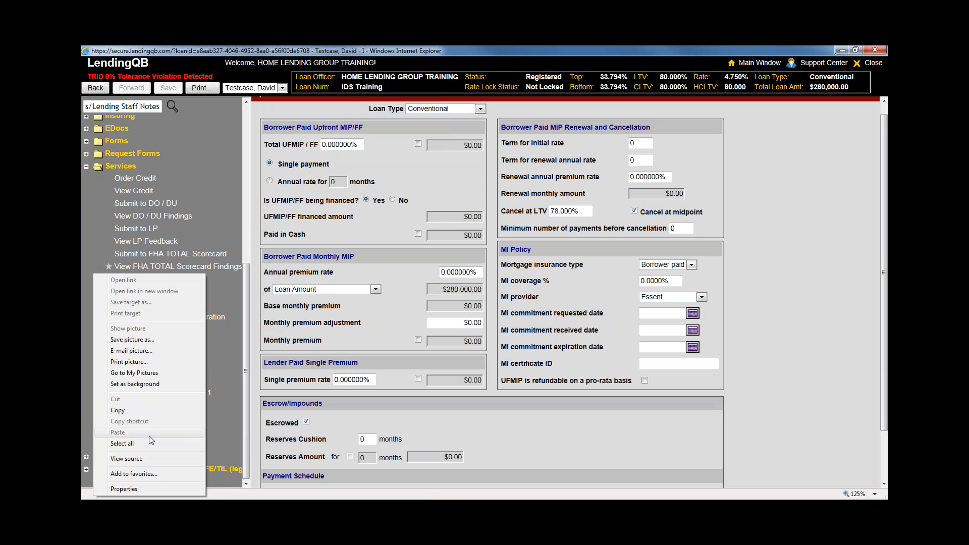
right_click(739, 282)
left_click(761, 458)
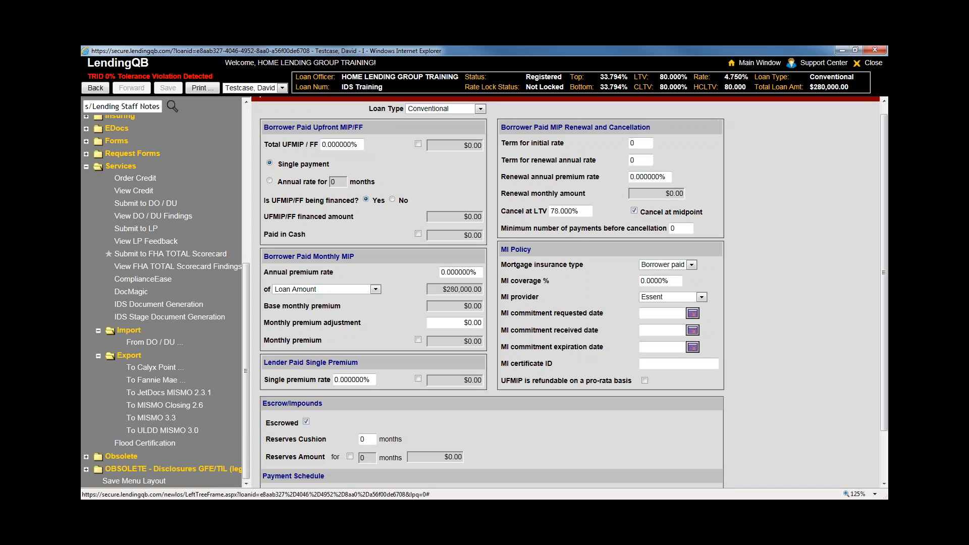
right_click(84, 215)
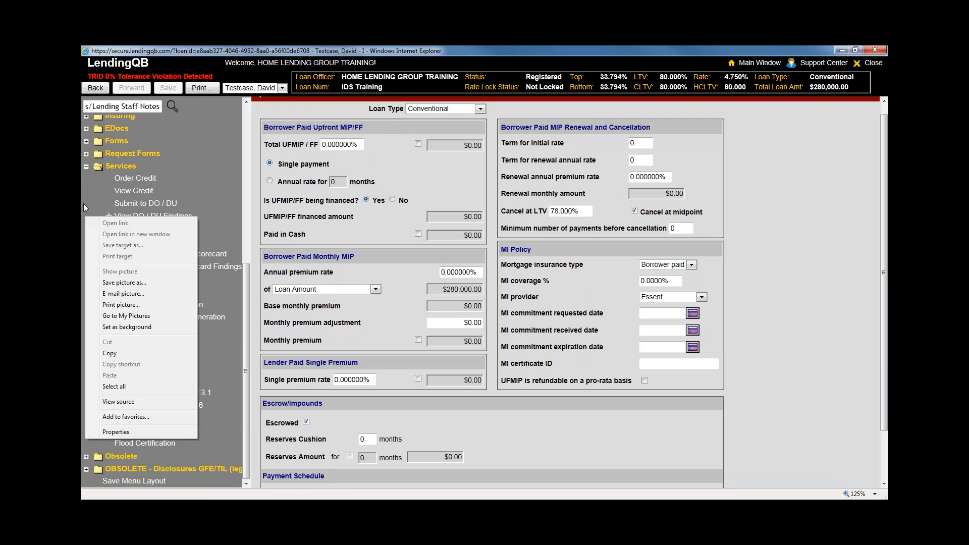
left_click(85, 203)
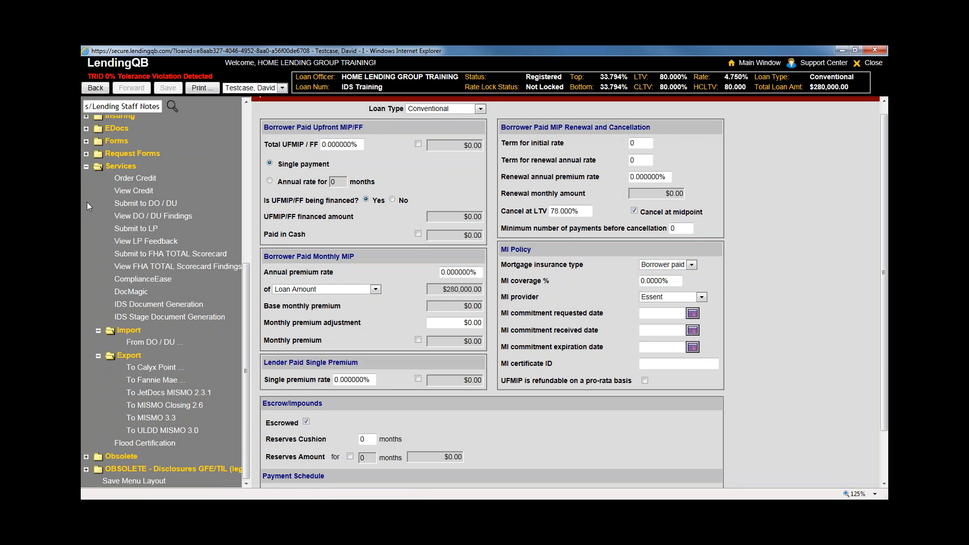
Run IDS Stage Document Generation, dismiss its invalid-username error, and close the loan file window
left_click(206, 325)
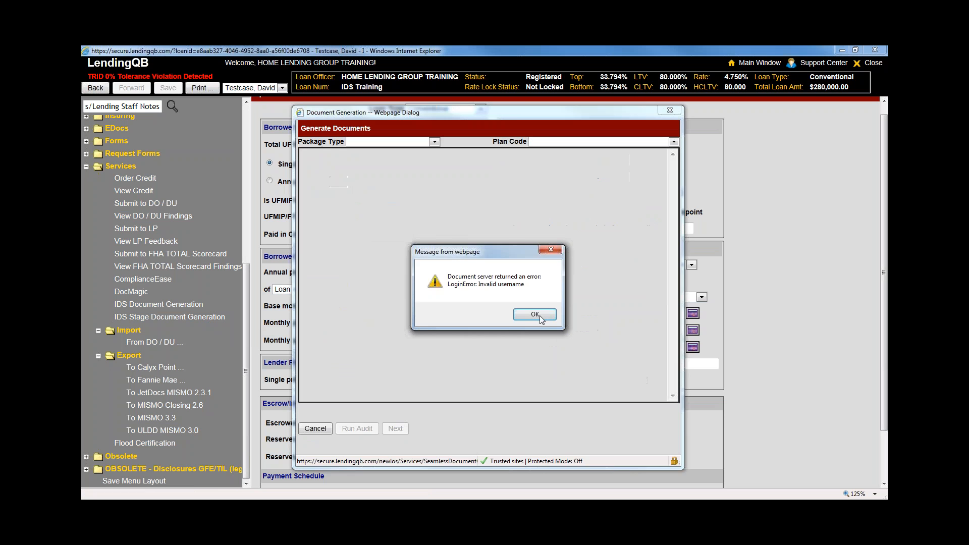
left_click(543, 319)
left_click(669, 111)
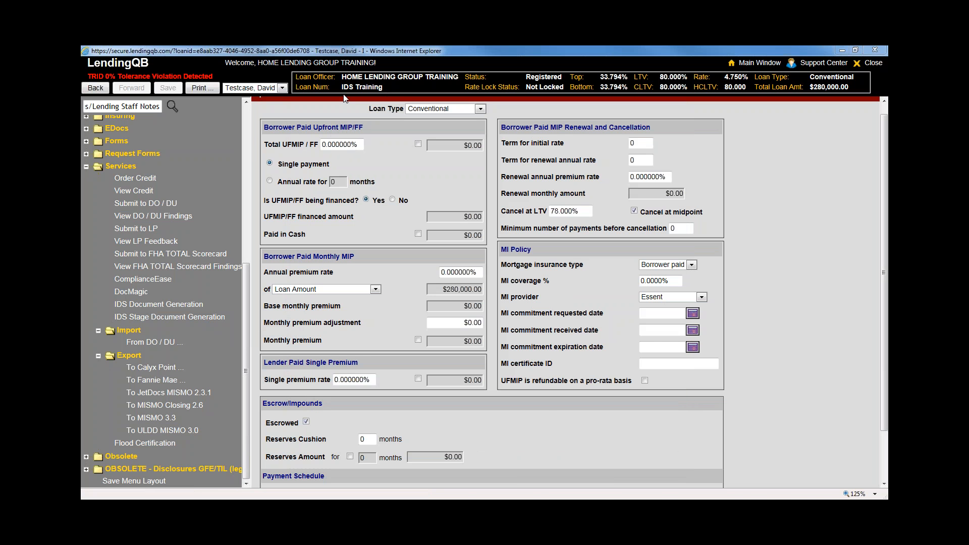
double_click(347, 87)
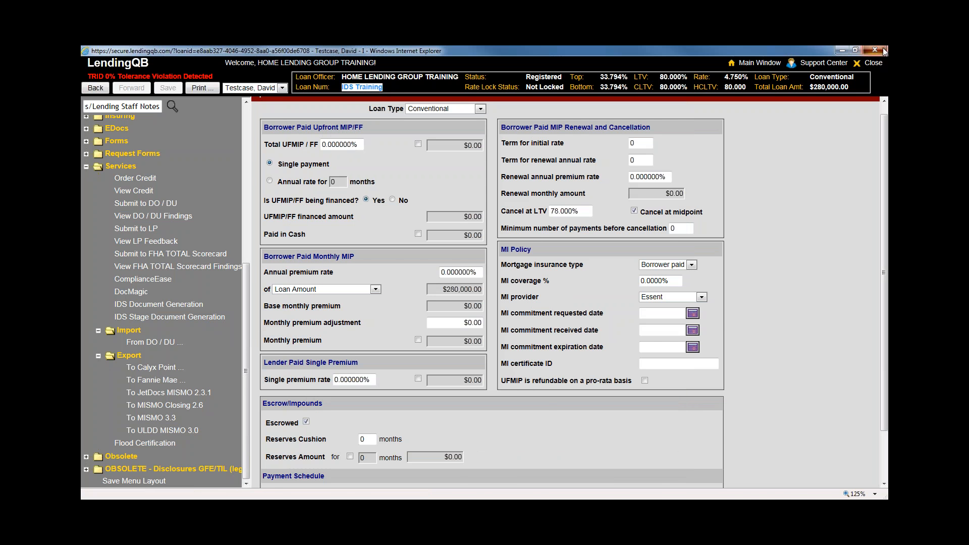
left_click(874, 49)
Search the pipeline by Loan Number with the pasted value and open the IDS Training loan for editing
left_click(127, 163)
left_click(129, 150)
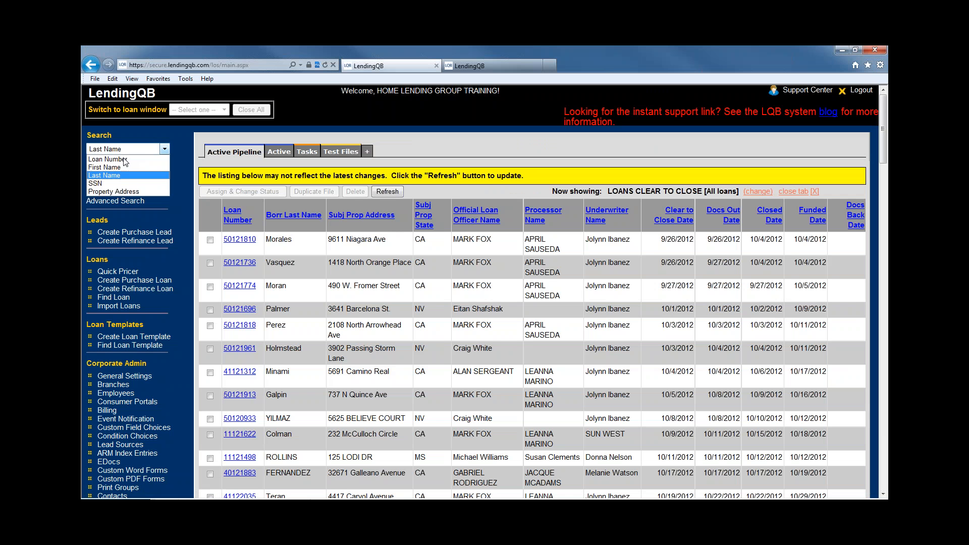
left_click(121, 158)
left_click(121, 164)
key("ctrl+v")
key("Return")
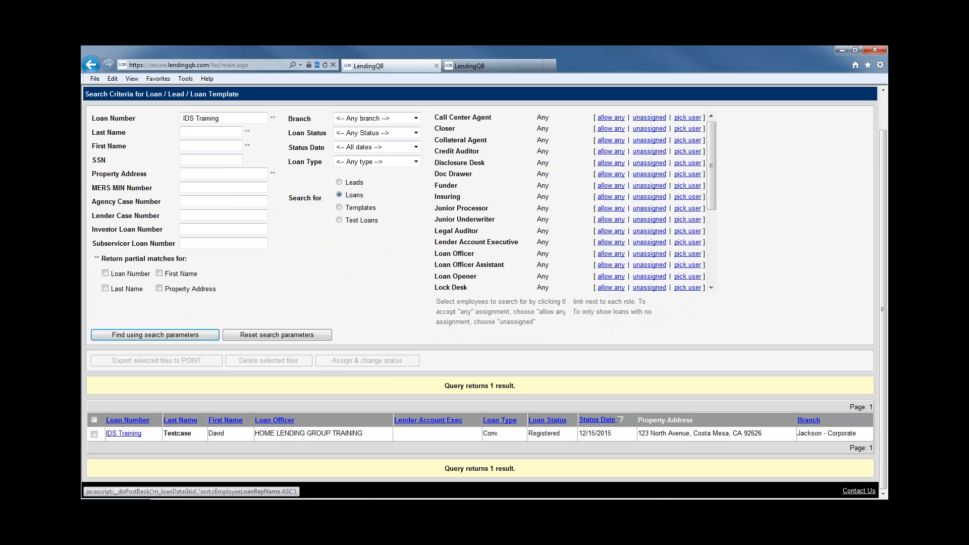
left_click(116, 435)
left_click(112, 444)
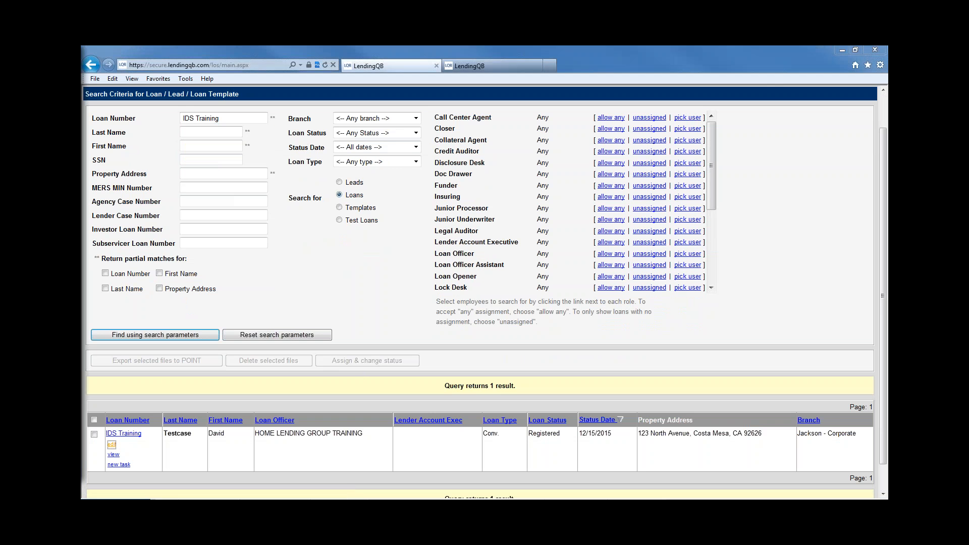
scroll(228, 308, "down", 6)
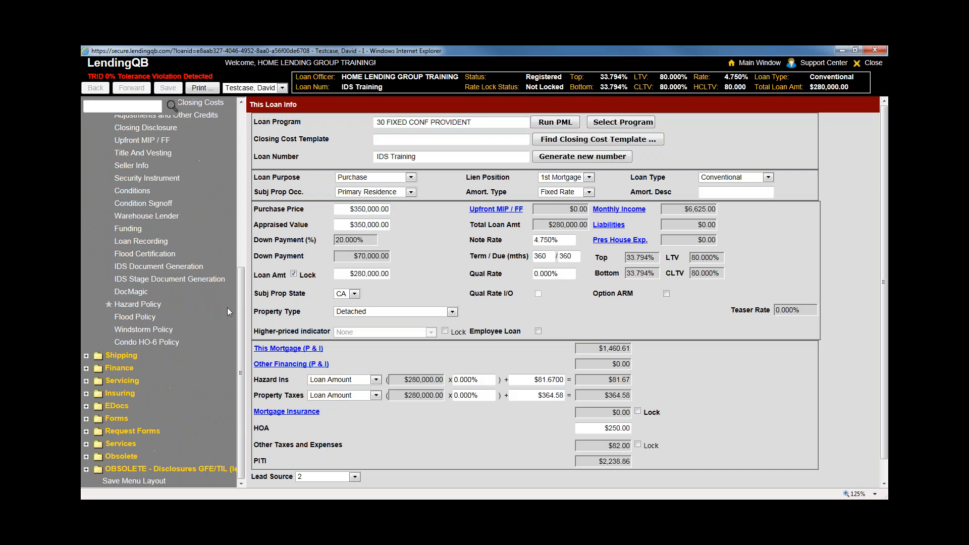
Expand Services and dismiss the login error from the document generation dialog
left_click(128, 444)
scroll(150, 441, "down", 5)
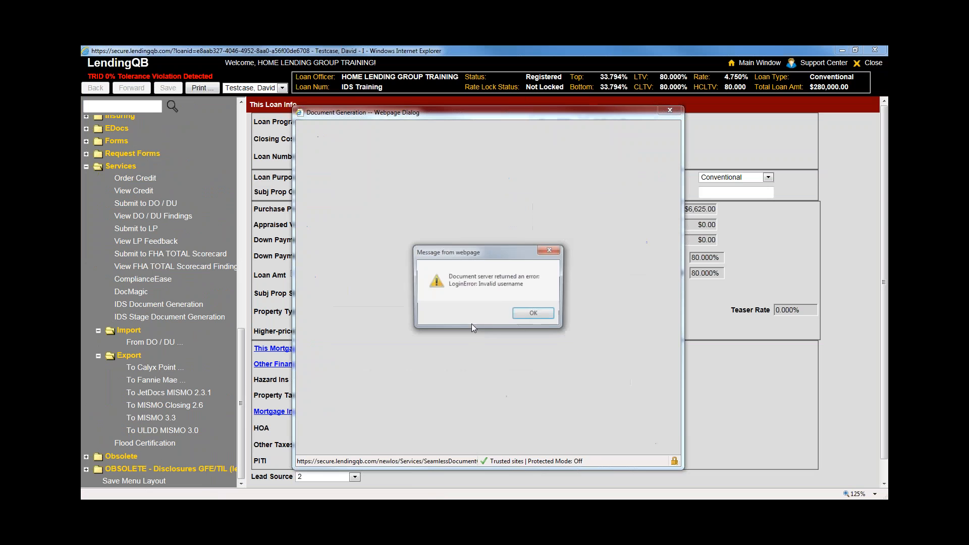
left_click(523, 320)
left_click(668, 111)
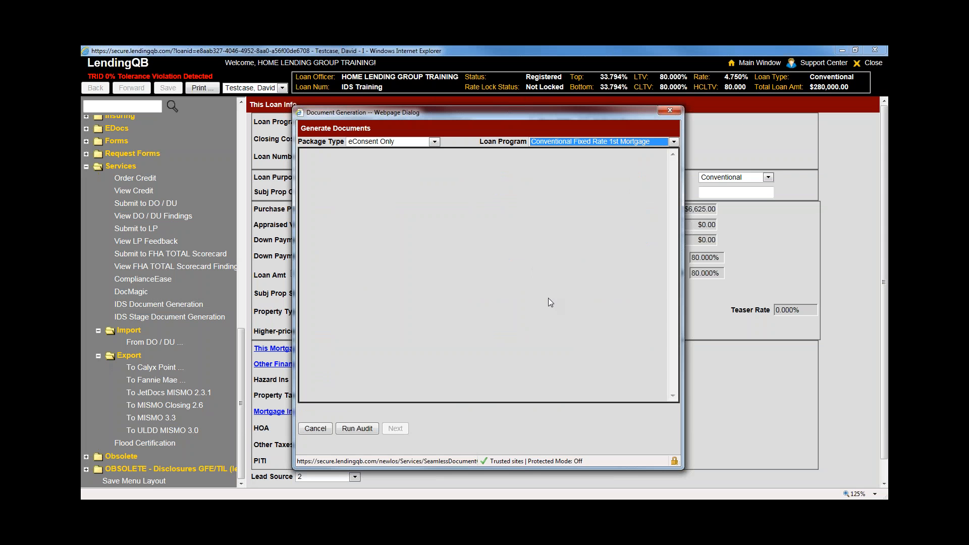
Set Package Type to Closing Disclosures (CD) and run the data entry audit
left_click(374, 142)
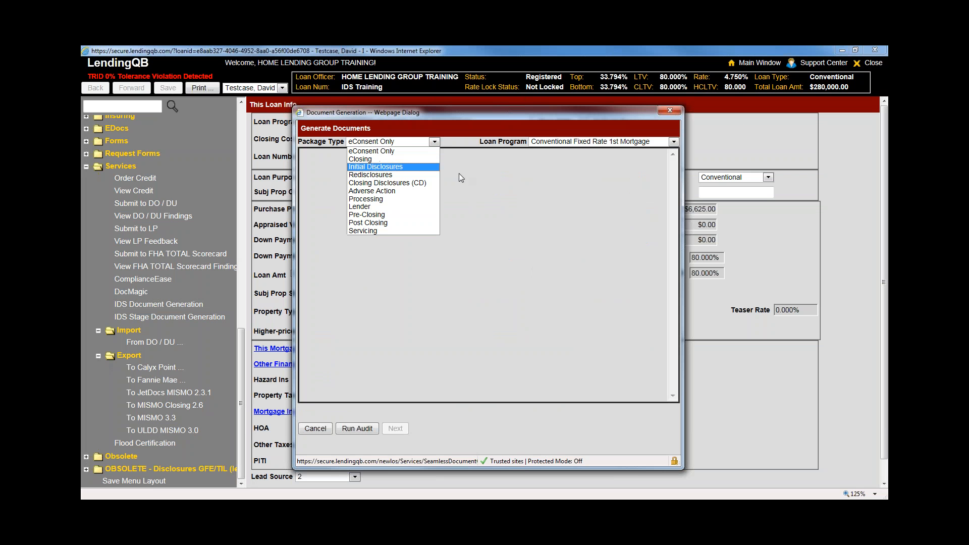
left_click(387, 183)
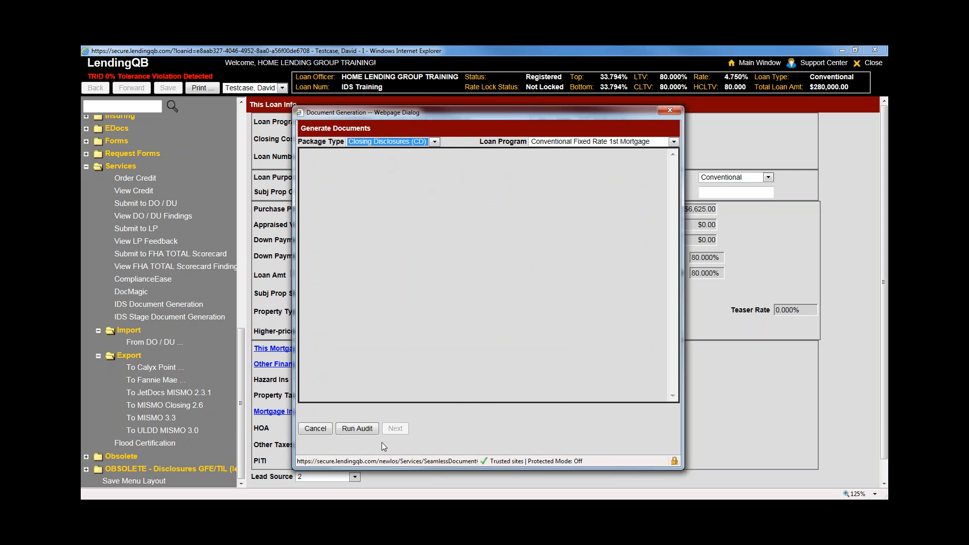
left_click(365, 428)
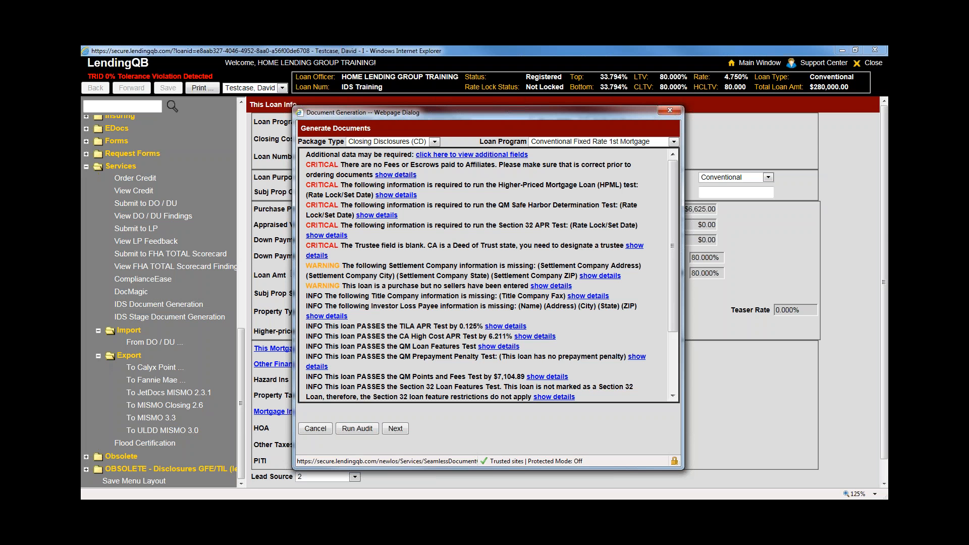
Review the audit's critical items and passing TILA and QM tests, then continue to generation options
mouse_move(670, 252)
left_mouse_down()
mouse_move(673, 335)
mouse_move(671, 246)
left_mouse_up()
left_click(396, 430)
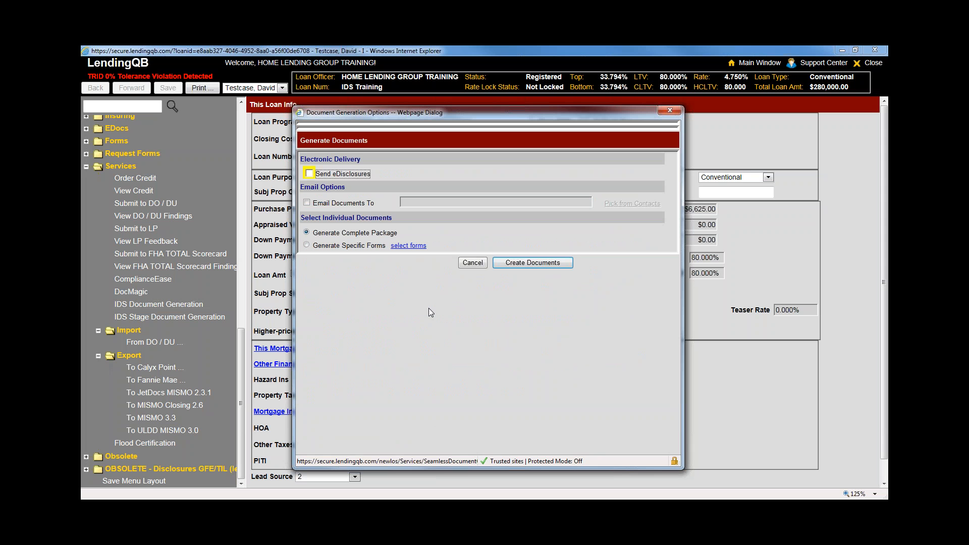
Create the complete closing disclosure package with Send eDisclosures left unchecked
left_click(378, 292)
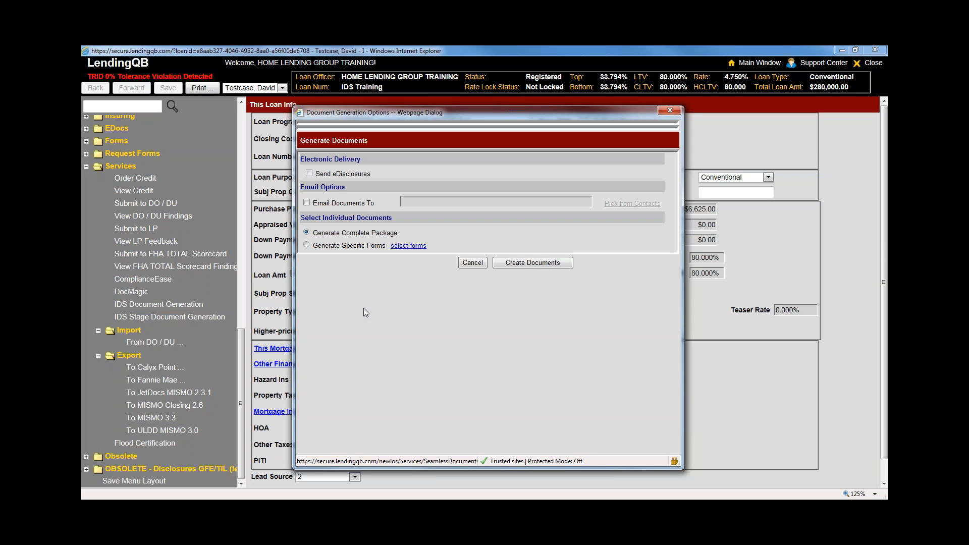
left_click(533, 263)
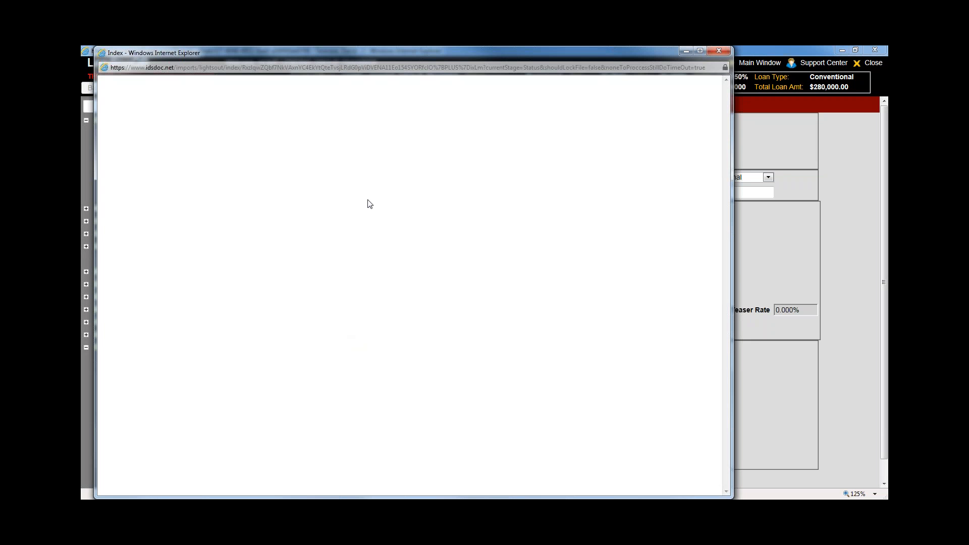
Rearrange the IDS document and index windows, close the IDS index, and scroll the tree to Funding
left_click_drag(732, 47, 531, 228)
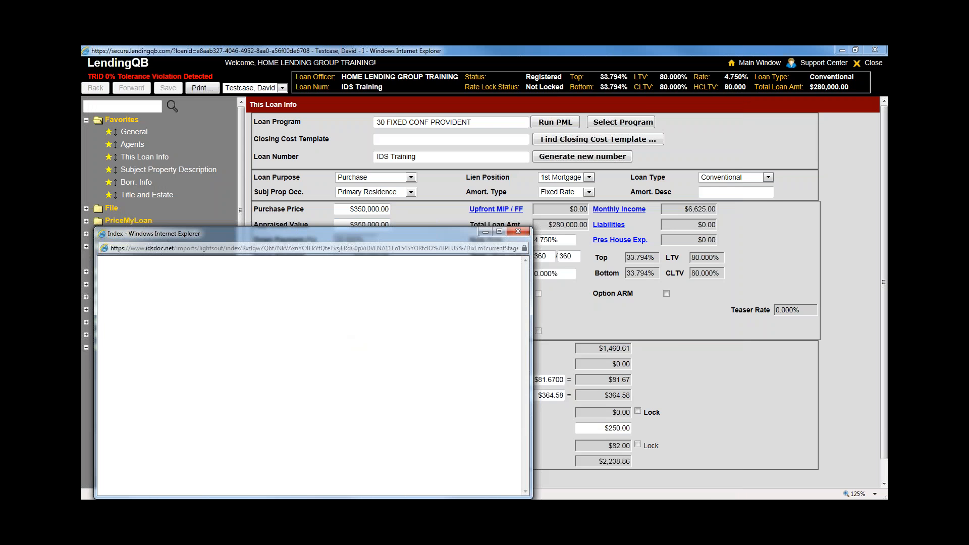
left_click_drag(353, 233, 564, 99)
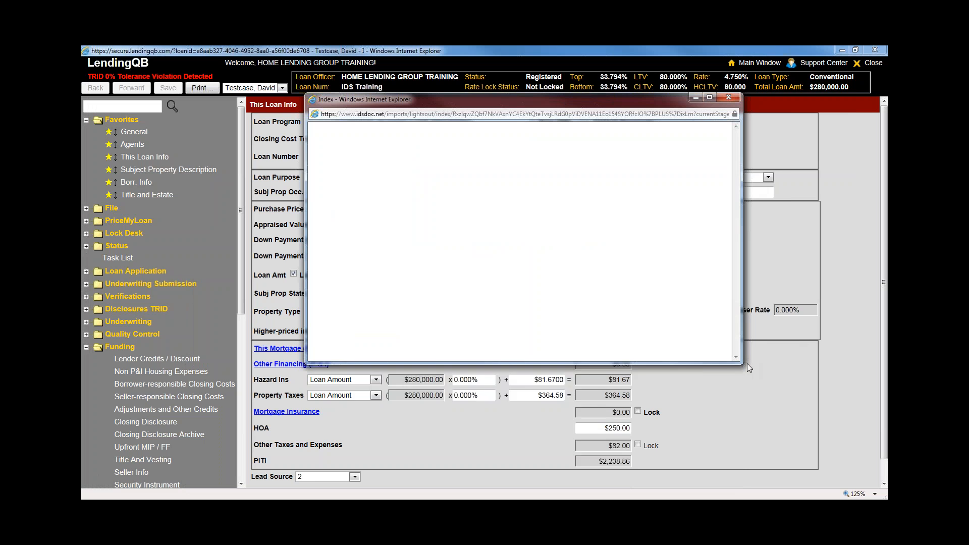
left_click_drag(741, 362, 815, 455)
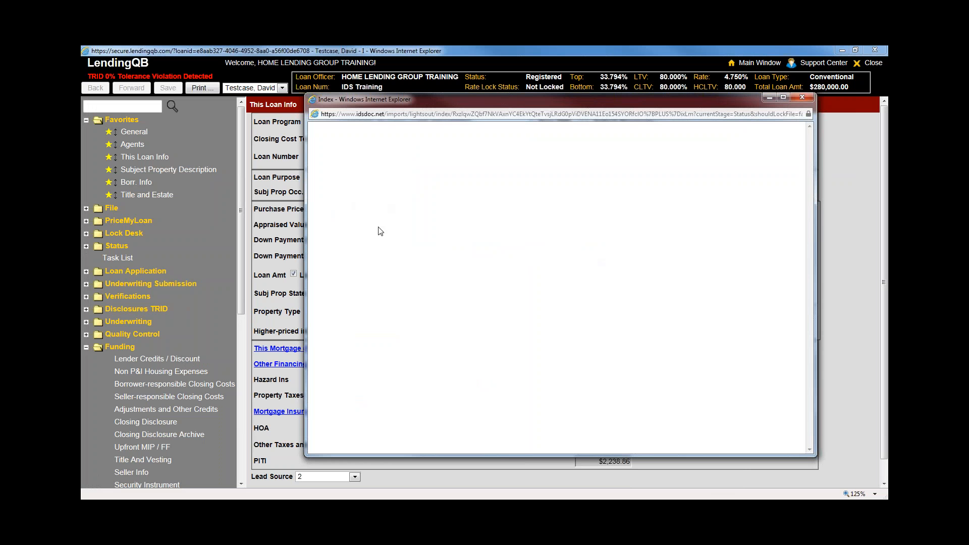
left_click(802, 98)
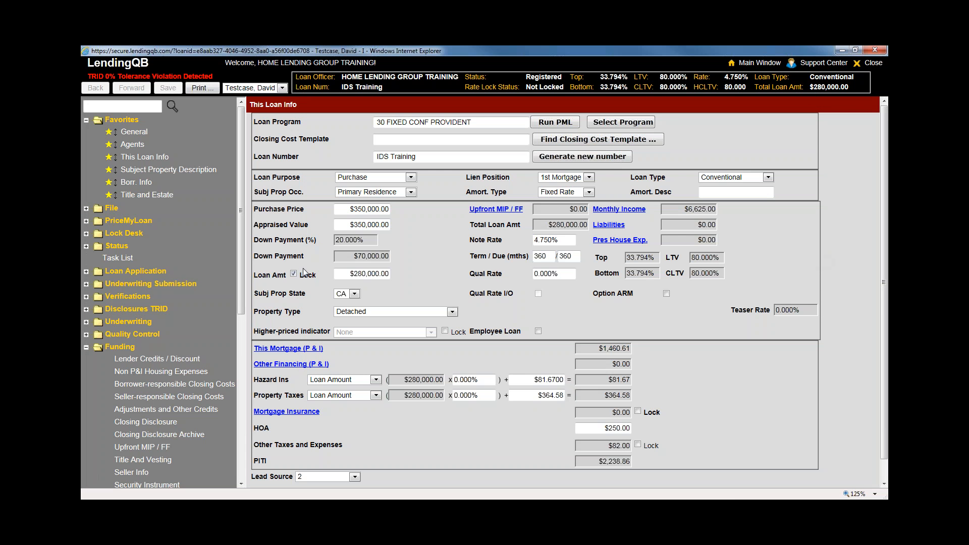
left_click_drag(243, 257, 238, 341)
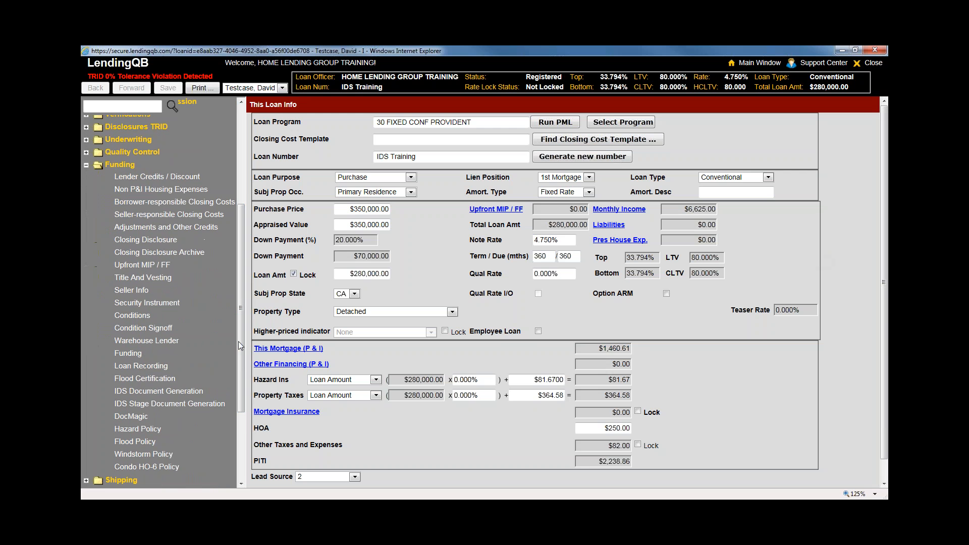
Open Title And Vesting and step through Assessors Parcel ID, tax status and Required Endorsements
left_click(160, 279)
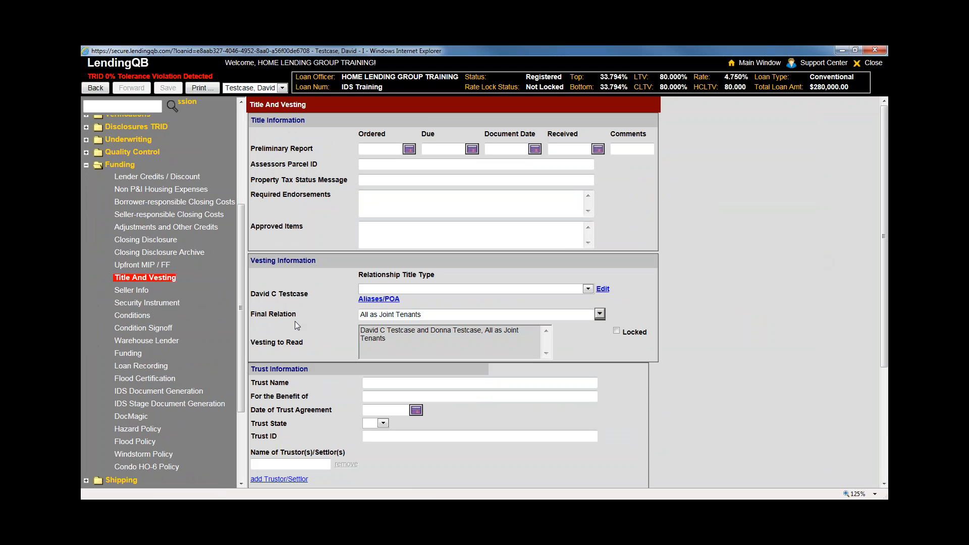
left_click(366, 164)
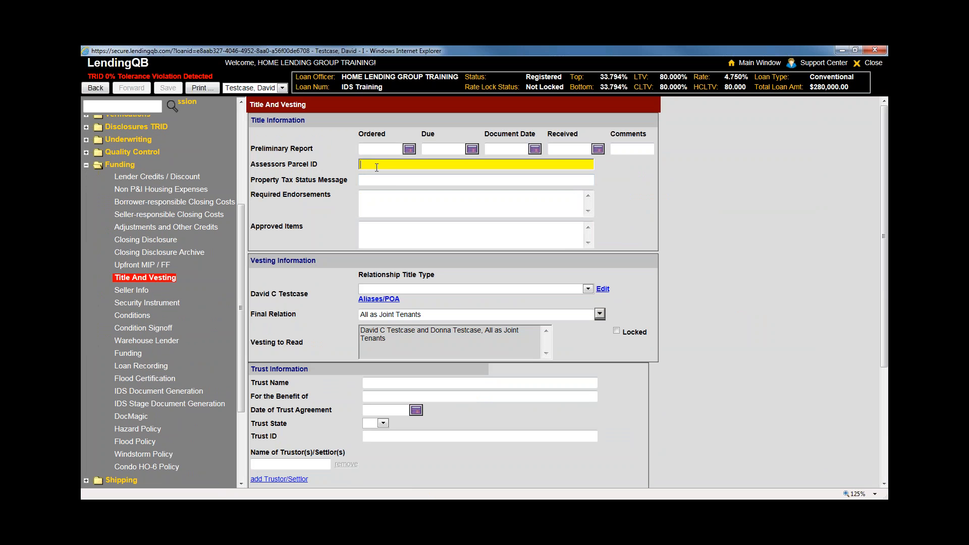
key("Tab")
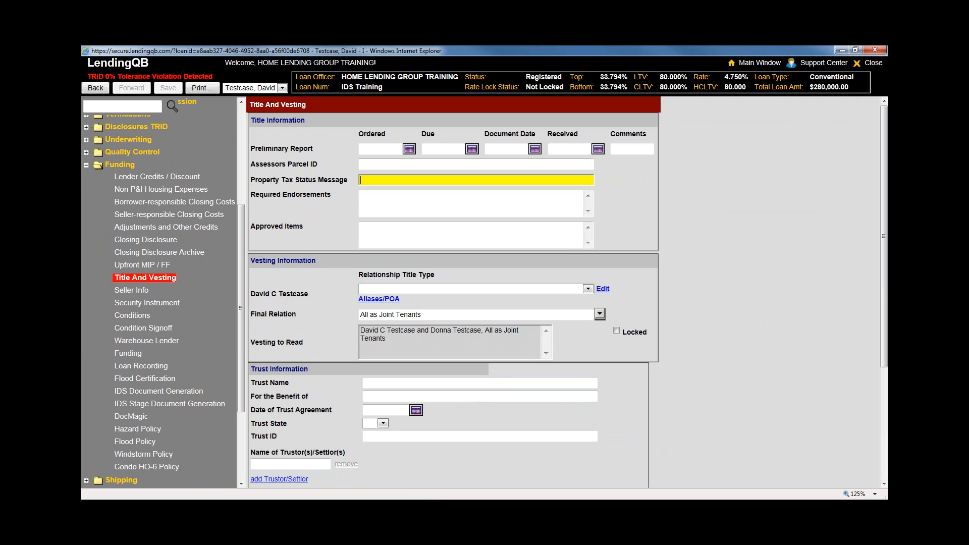
left_click(388, 206)
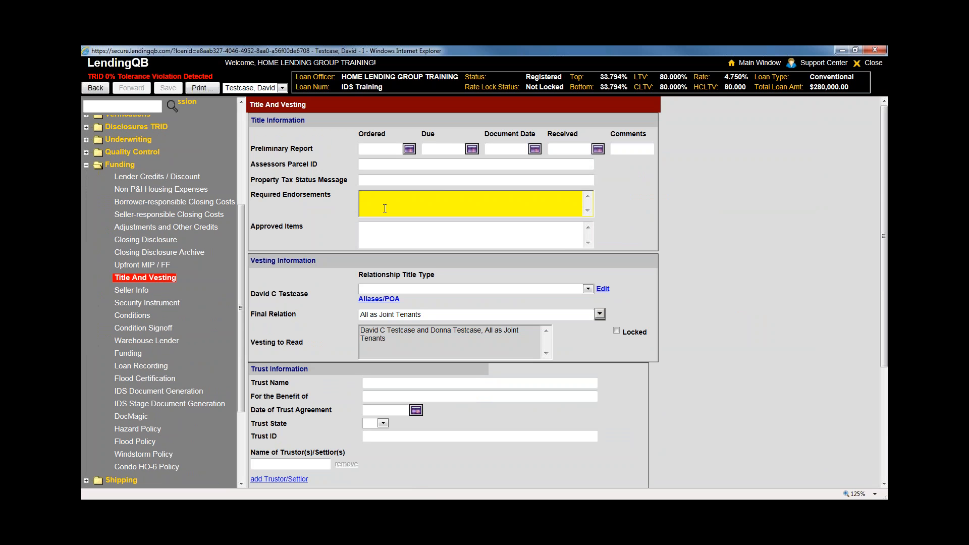
left_click(747, 312)
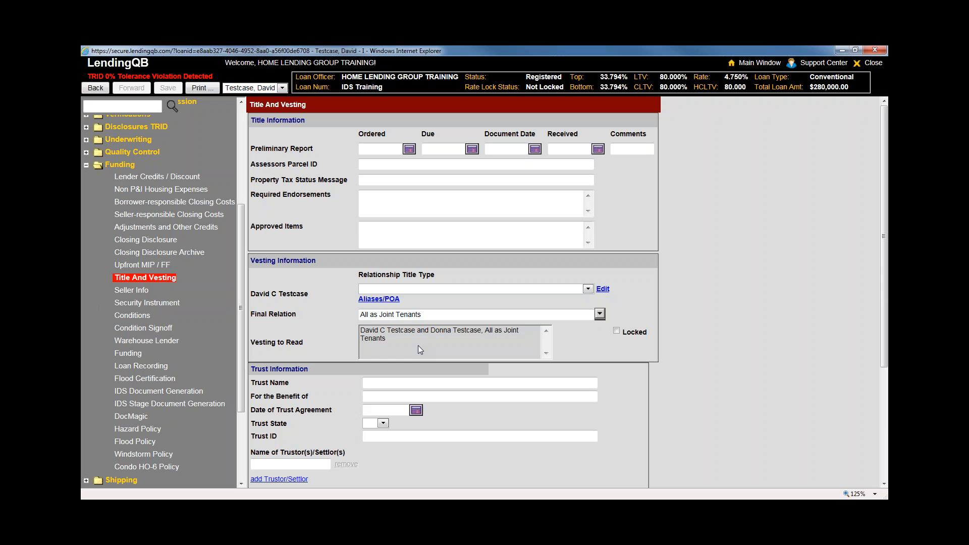
scroll(185, 253, "up", 5)
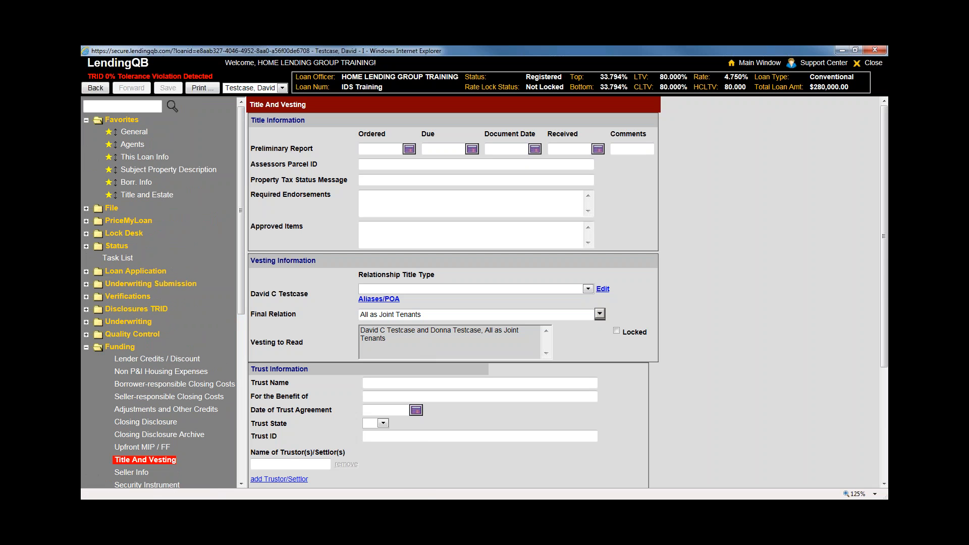
scroll(733, 413, "down", 3)
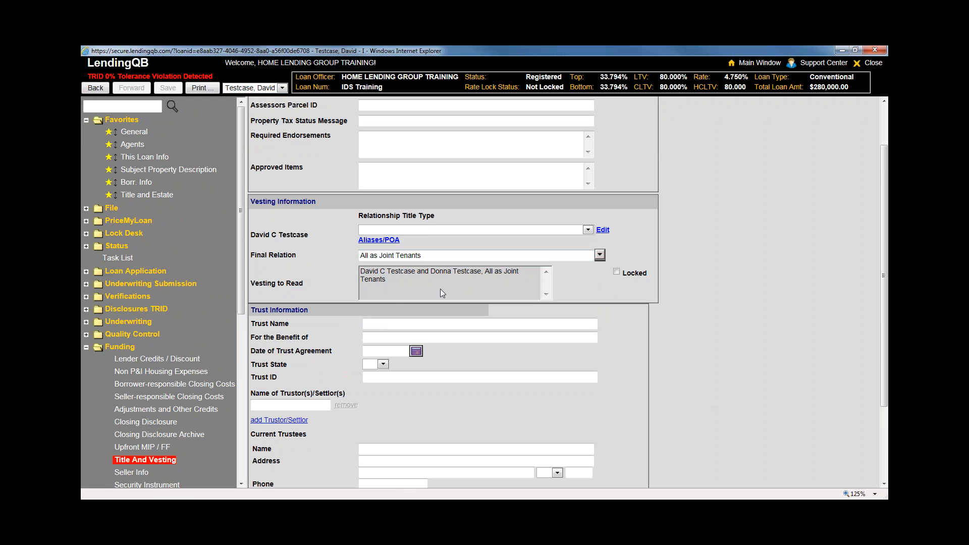
Lock the Vesting to Read wording on the Title And Vesting page
left_click_drag(428, 287, 362, 273)
left_click(403, 285)
left_click(616, 272)
scroll(427, 285, "up", 2)
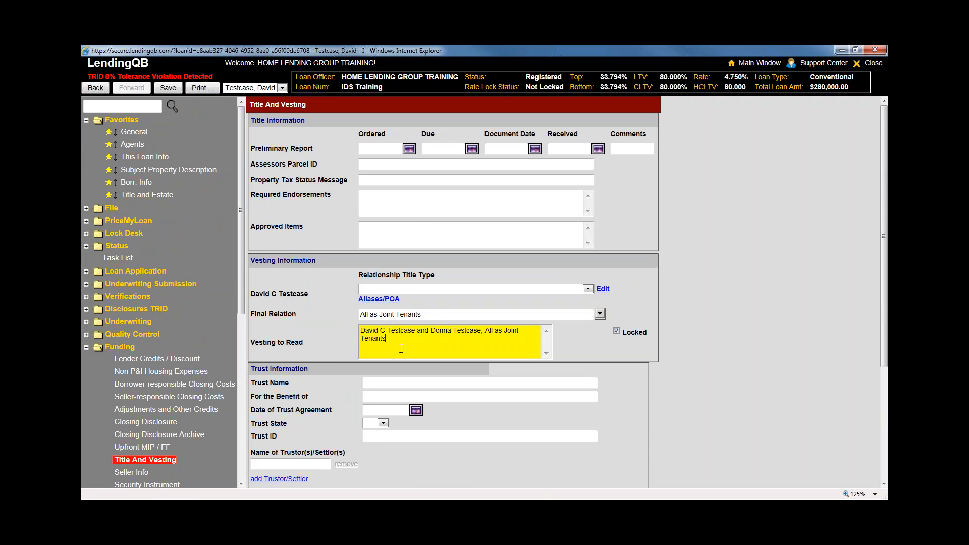
left_click(706, 423)
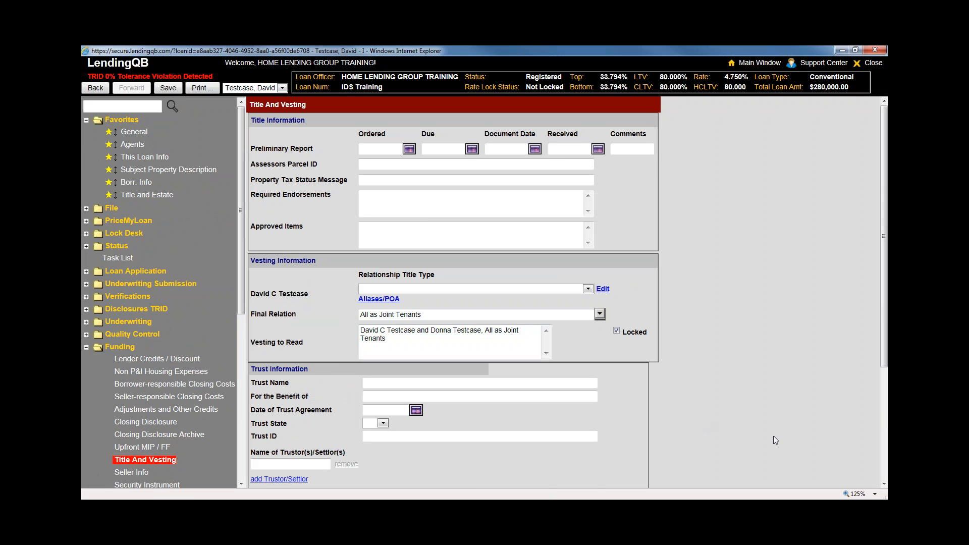
scroll(789, 445, "down", 4)
Select Trust Name in Trust Information, then head to Seller Info and answer the save prompt
left_click(418, 266)
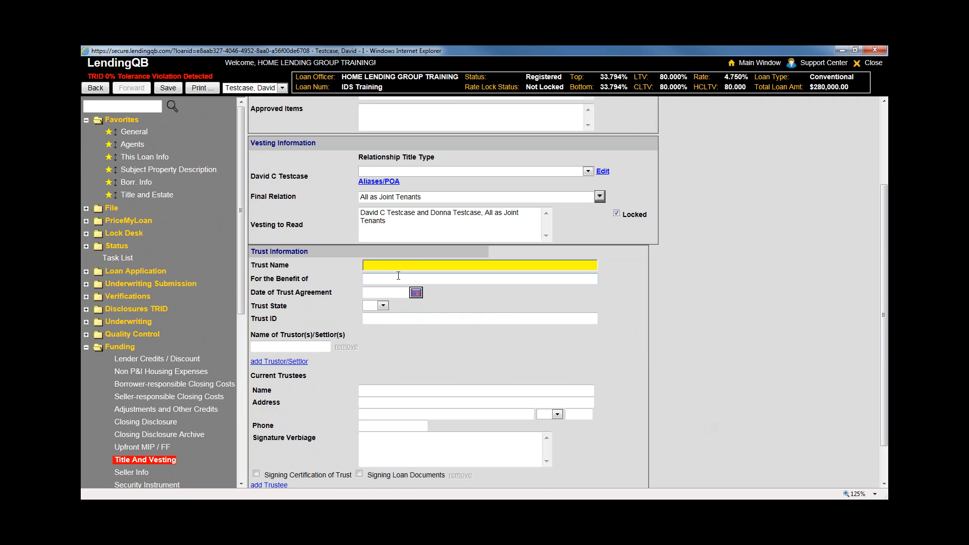
scroll(398, 276, "down", 2)
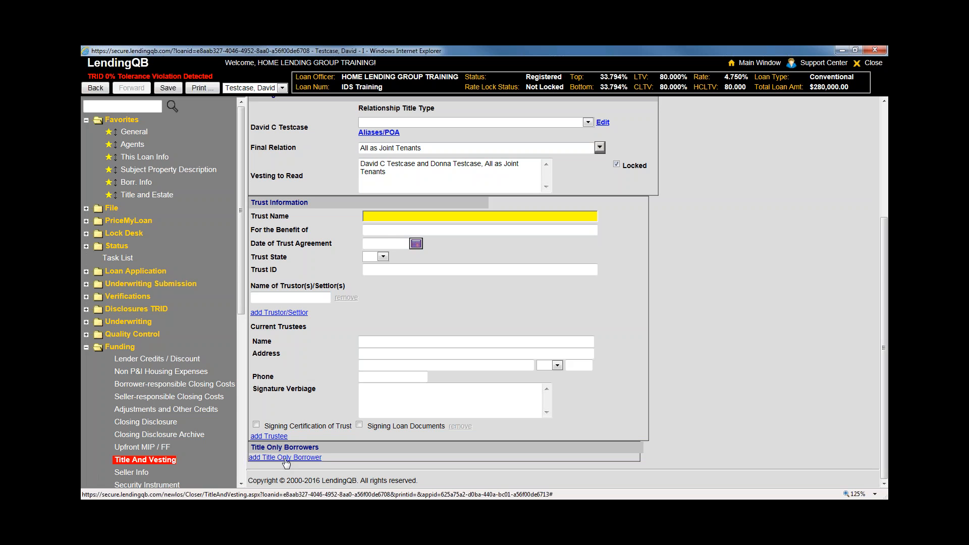
scroll(141, 371, "down", 3)
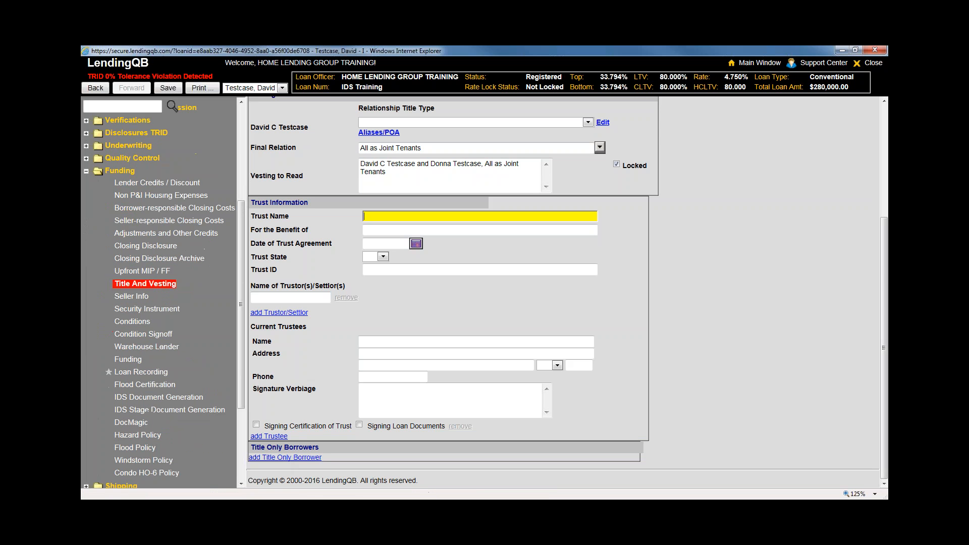
left_click(131, 296)
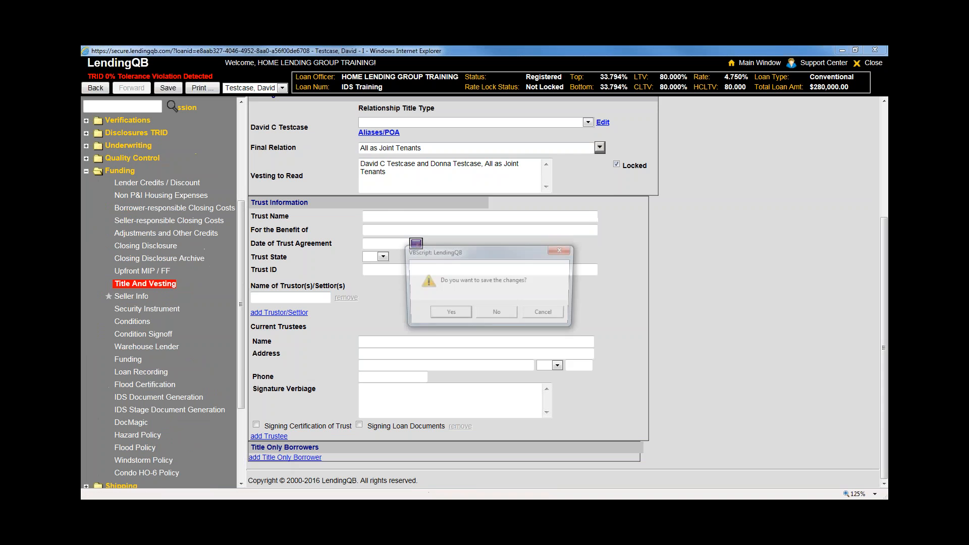
left_click(506, 314)
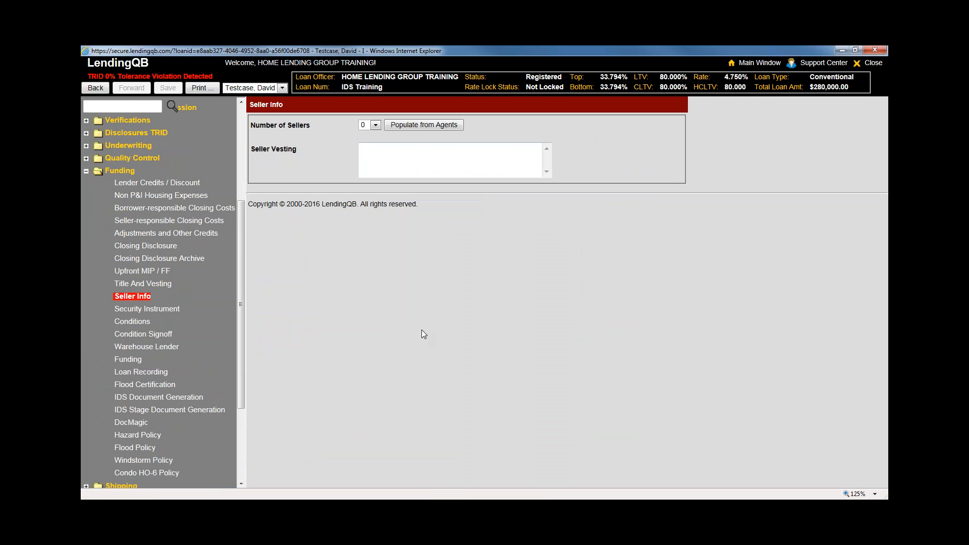
Open Funding's Security Instrument page, then bring up the loan's Conditions list
scroll(239, 171, "up", 3)
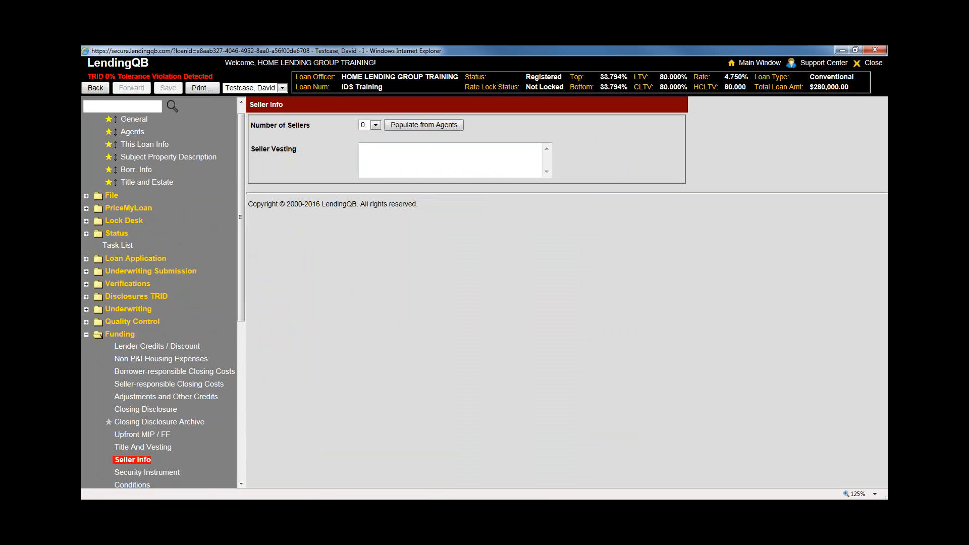
scroll(167, 303, "down", 3)
left_click(166, 302)
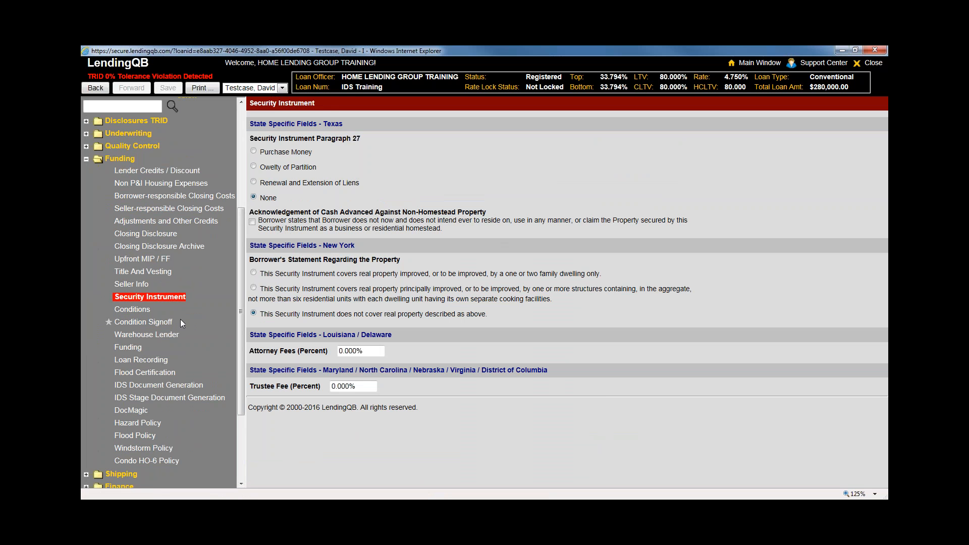
left_click(140, 313)
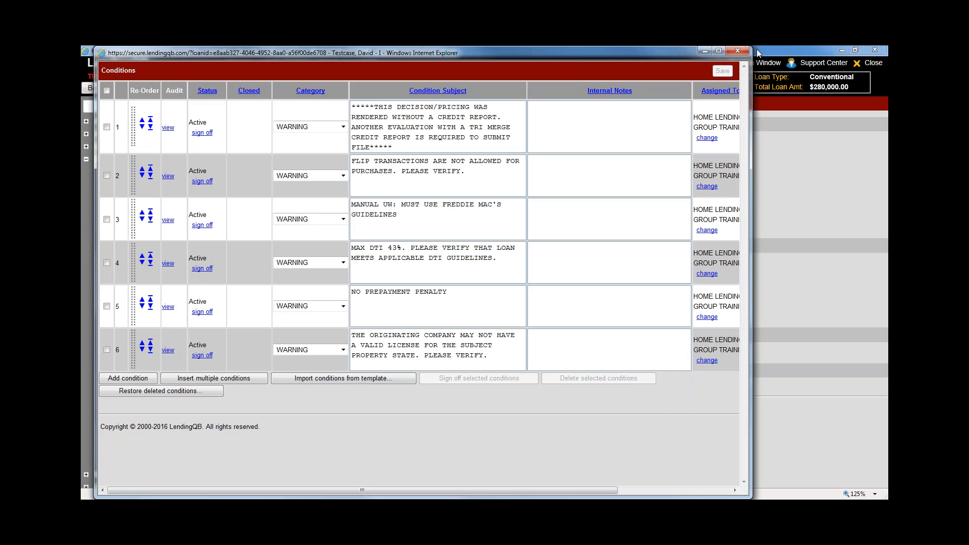
Resize the Conditions window and sign off condition 6, the originating company licence warning
left_click_drag(751, 48, 666, 128)
left_click_drag(379, 134, 548, 99)
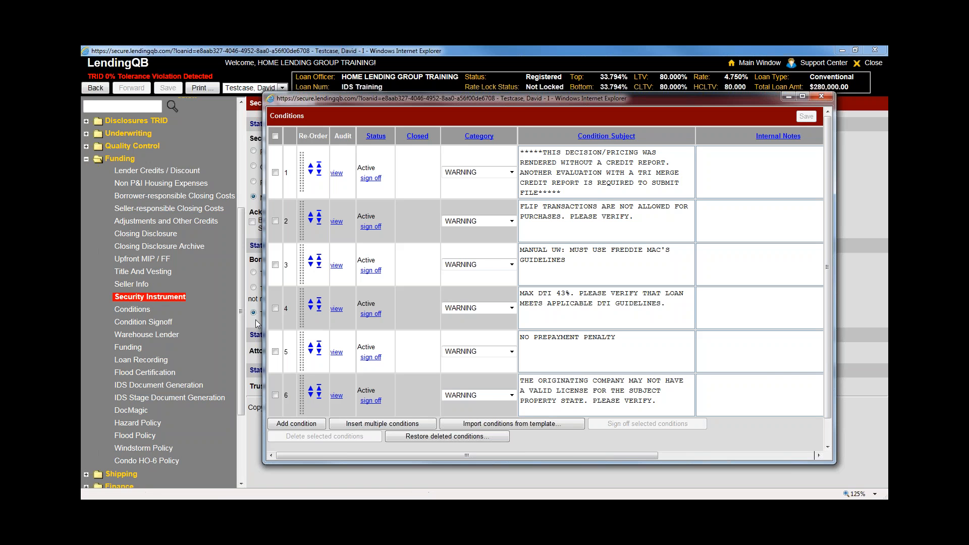
left_click_drag(262, 319, 232, 318)
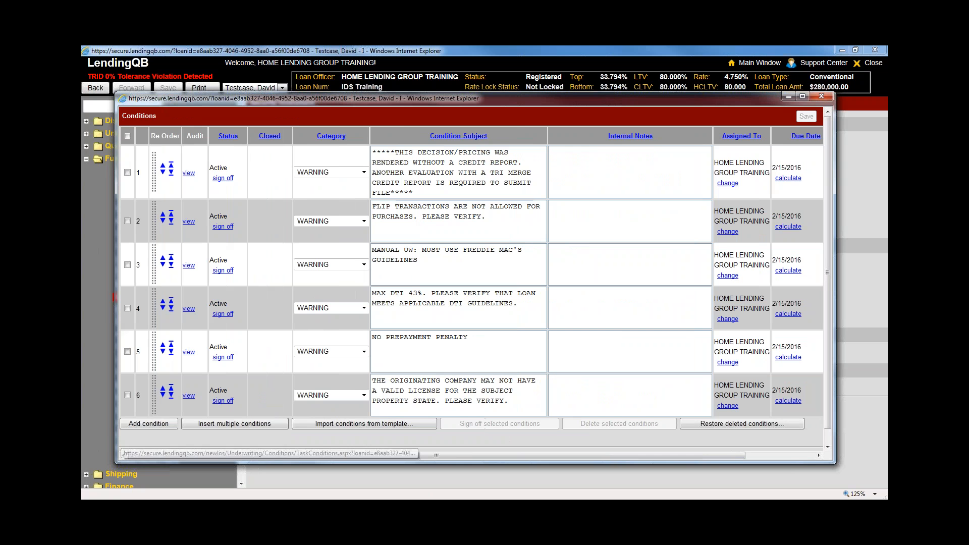
double_click(225, 167)
left_click_drag(225, 218, 213, 217)
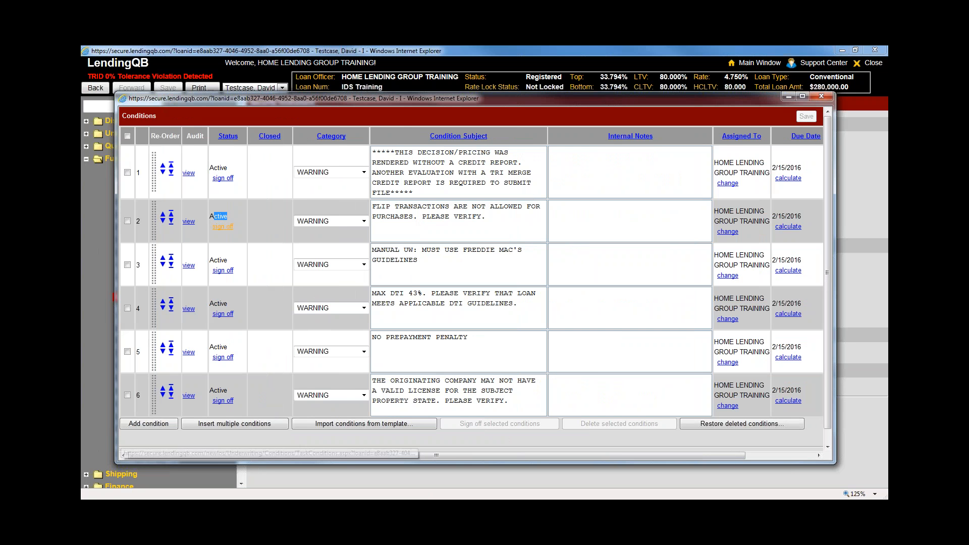
left_click(222, 400)
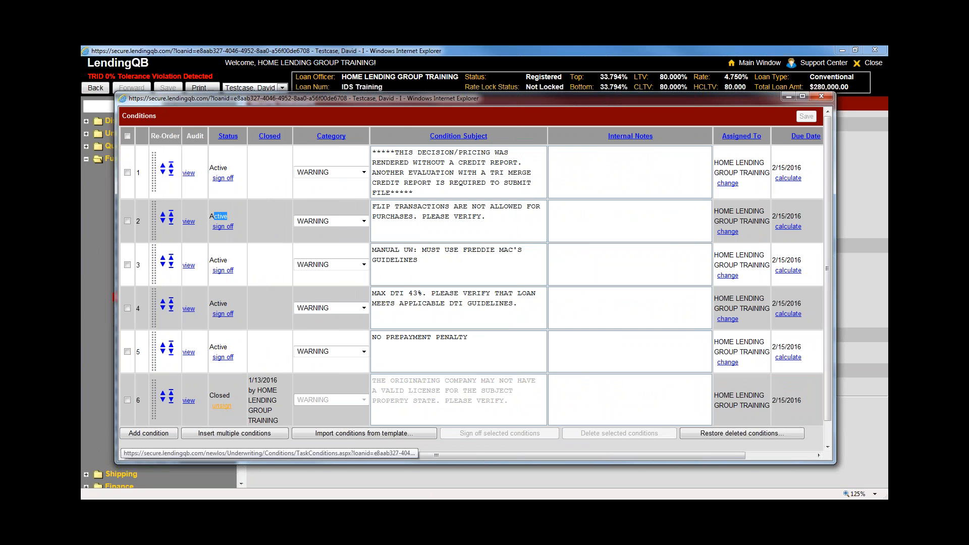
double_click(219, 395)
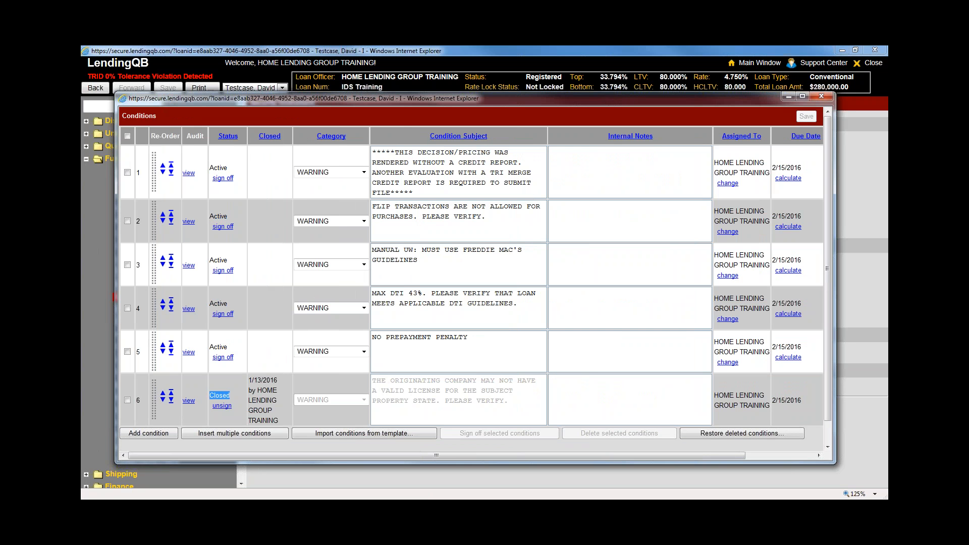
Widen the Conditions window to show Hidden and Created Date, toggle condition 1's Hidden flag, and highlight condition 6's signer
left_click(840, 206)
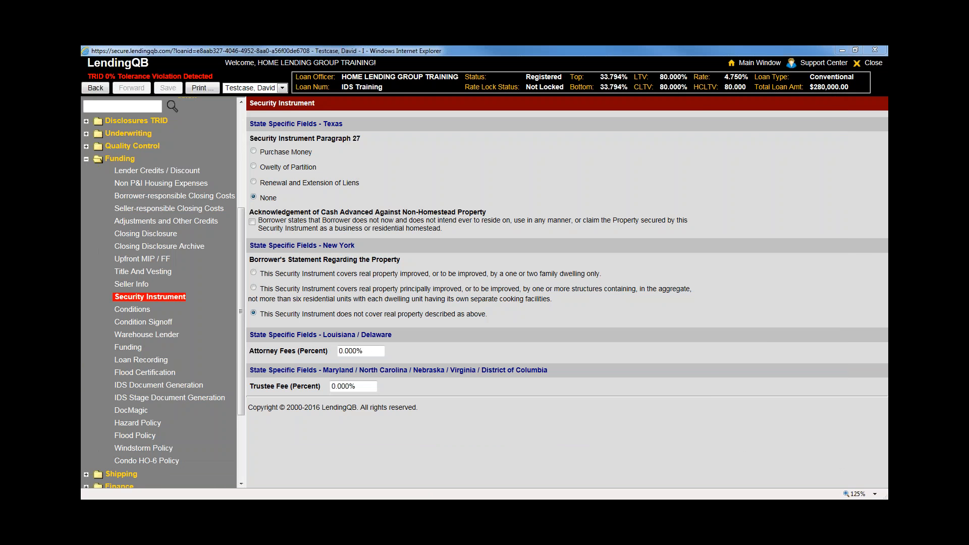
key("alt+Tab")
left_click_drag(858, 232, 887, 232)
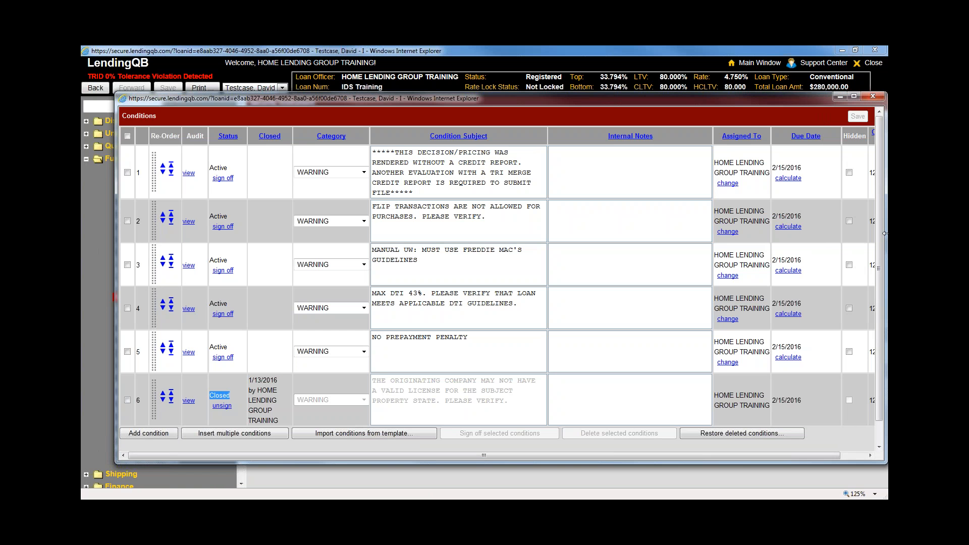
left_click_drag(693, 97, 657, 73)
left_click_drag(849, 180, 887, 181)
left_click(812, 147)
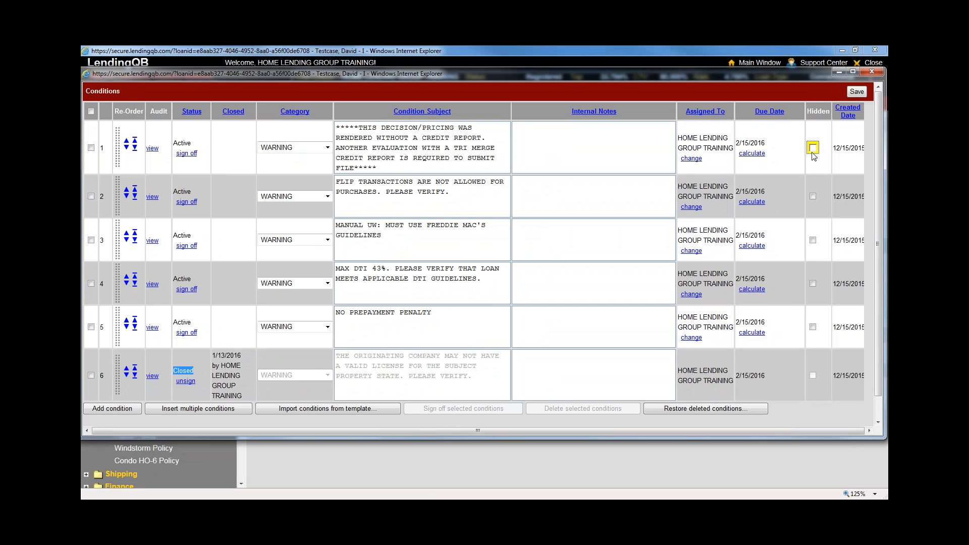
left_click(235, 371)
left_click_drag(219, 365, 238, 393)
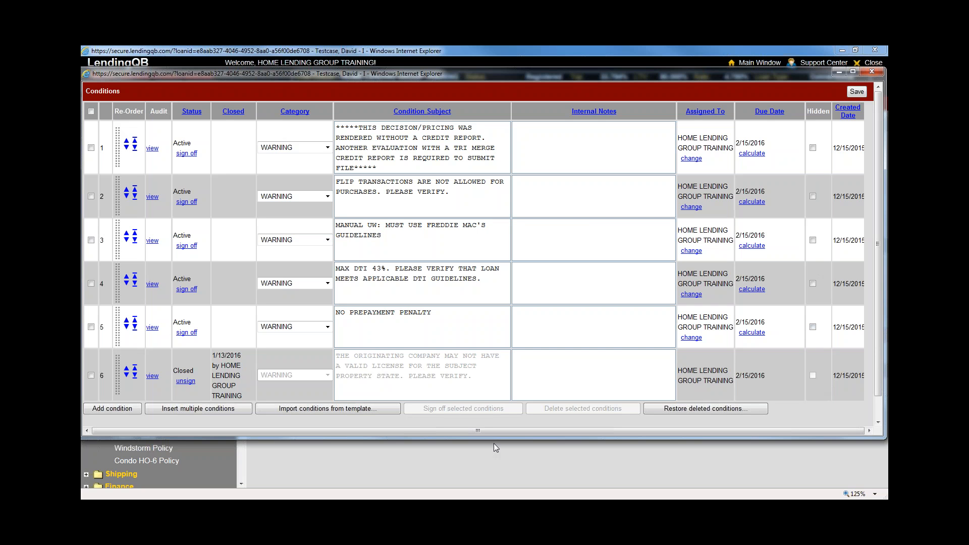
Expand the Conditions window so all six conditions and the copyright footer are visible
double_click(492, 460)
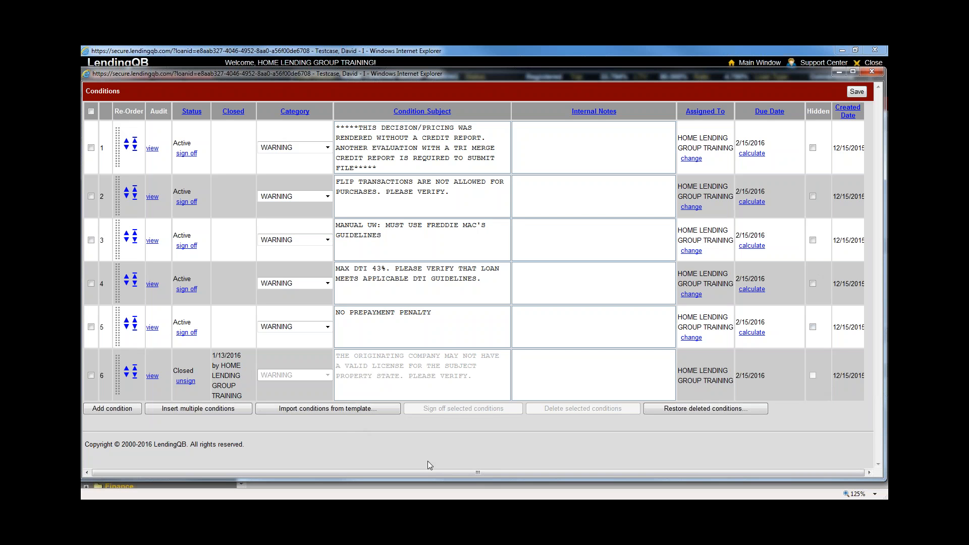
Add condition 7 with subject 'test', an APPRAISAL item due 1/13/2016
left_click(117, 413)
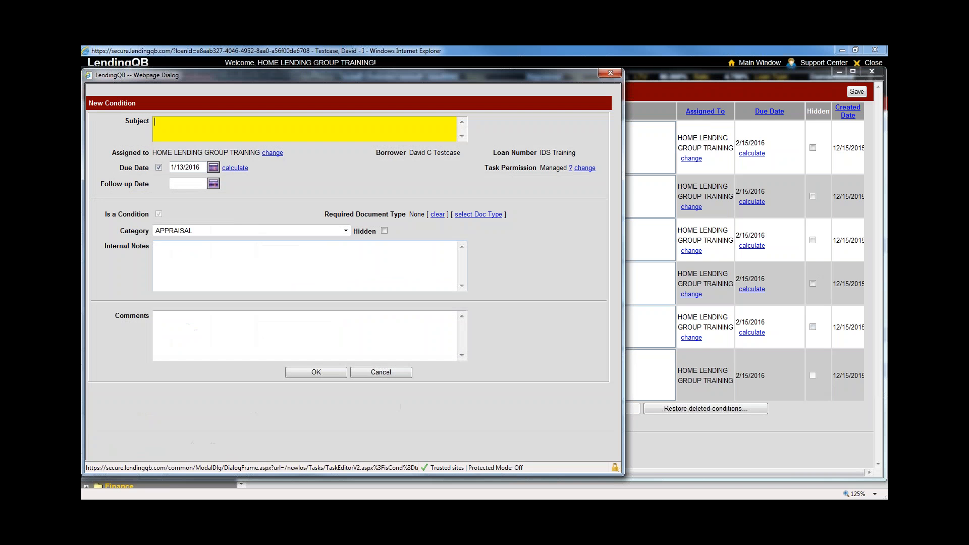
left_click(195, 266)
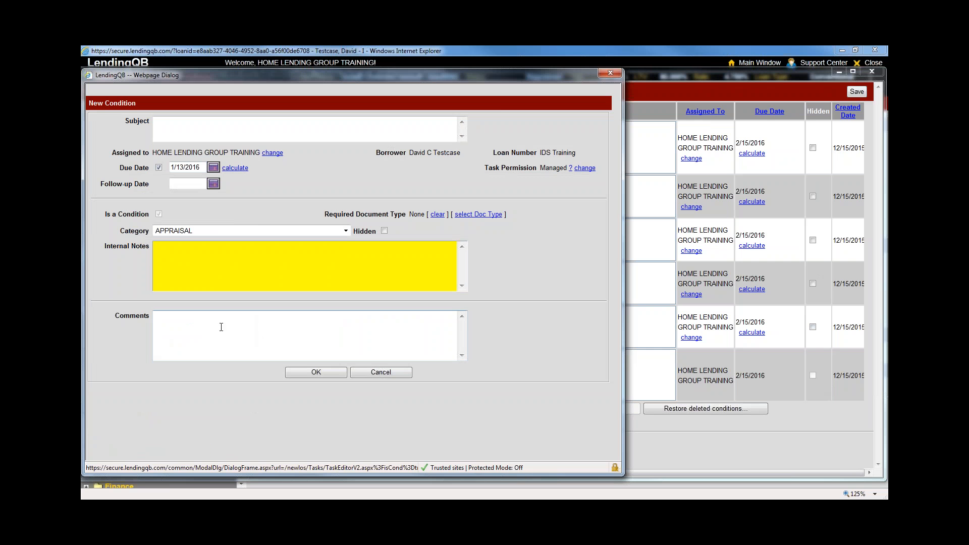
left_click(210, 128)
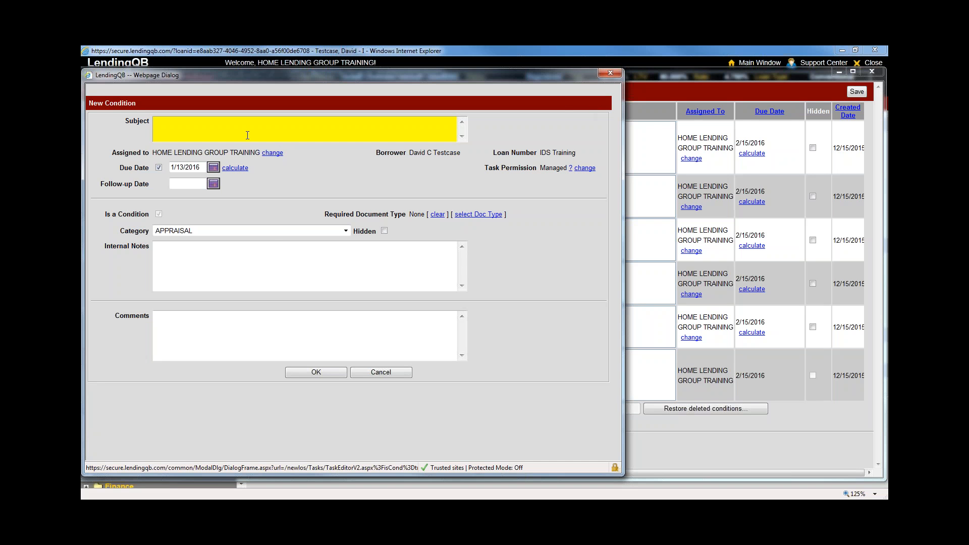
type("test")
left_click(315, 372)
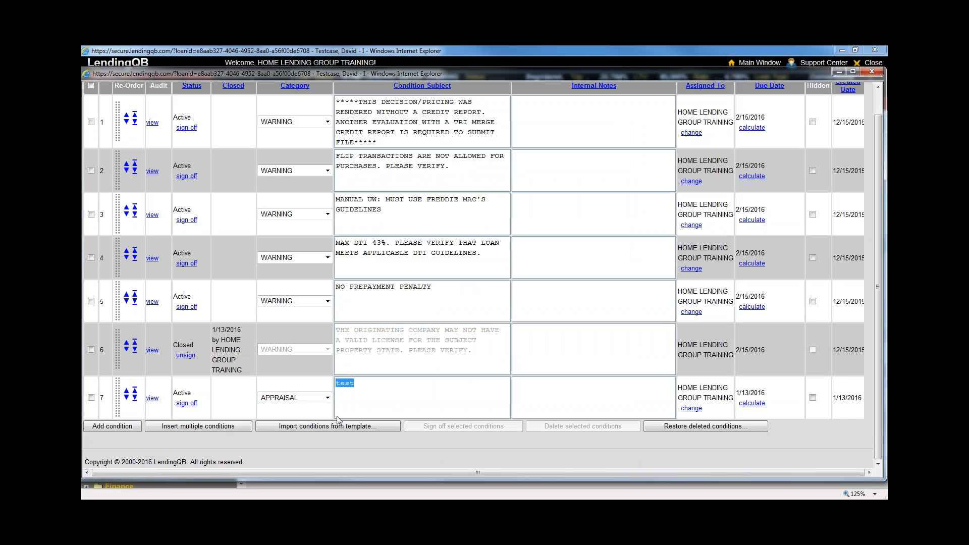
Open the standard conditions list and filter it through several categories, ending on PTF
left_click(193, 427)
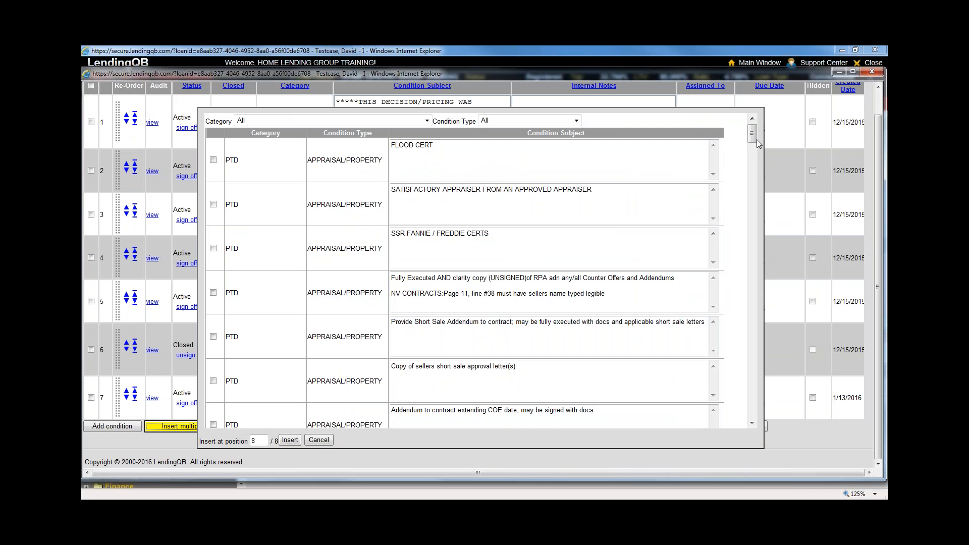
mouse_move(752, 137)
left_mouse_down()
mouse_move(742, 388)
mouse_move(736, 131)
mouse_move(740, 411)
mouse_move(737, 130)
left_mouse_up()
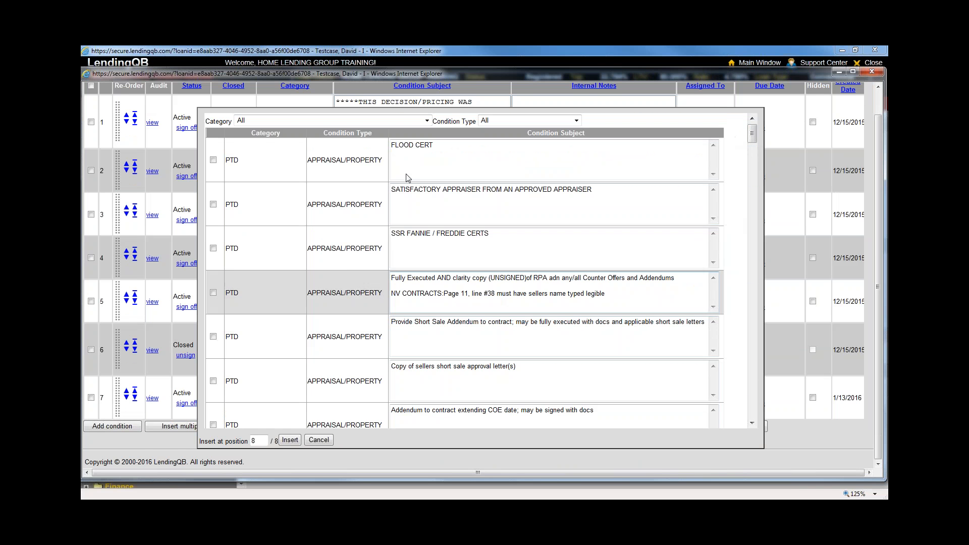
scroll(538, 445, "up", 1)
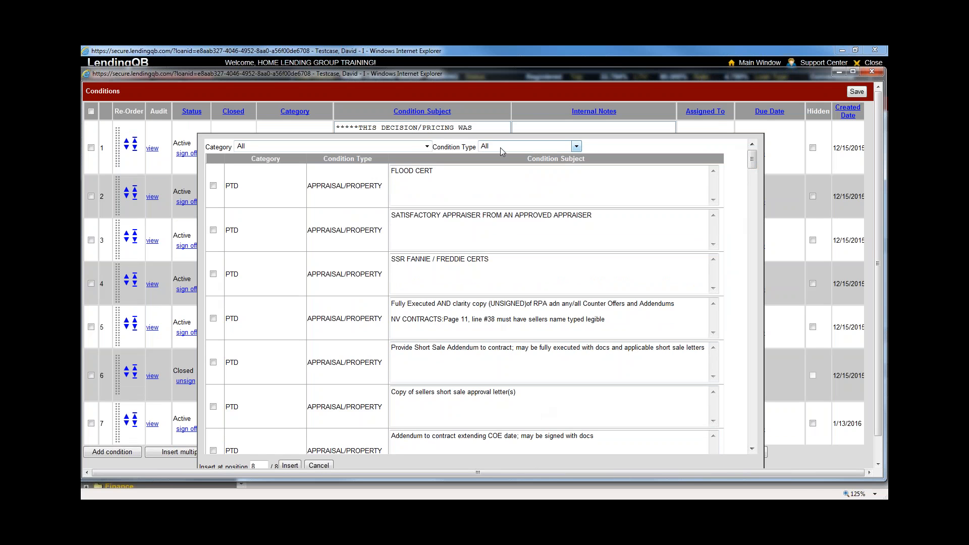
left_click(426, 147)
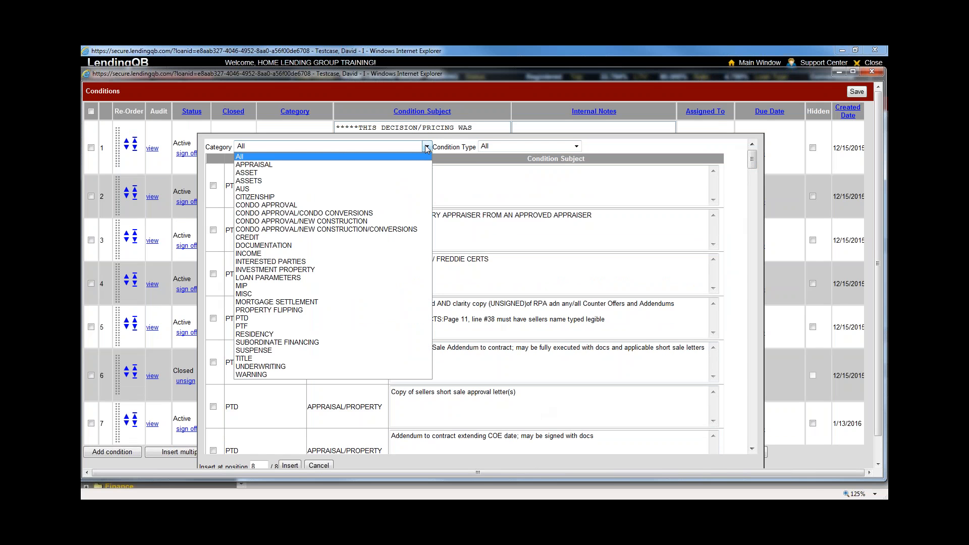
left_click(411, 164)
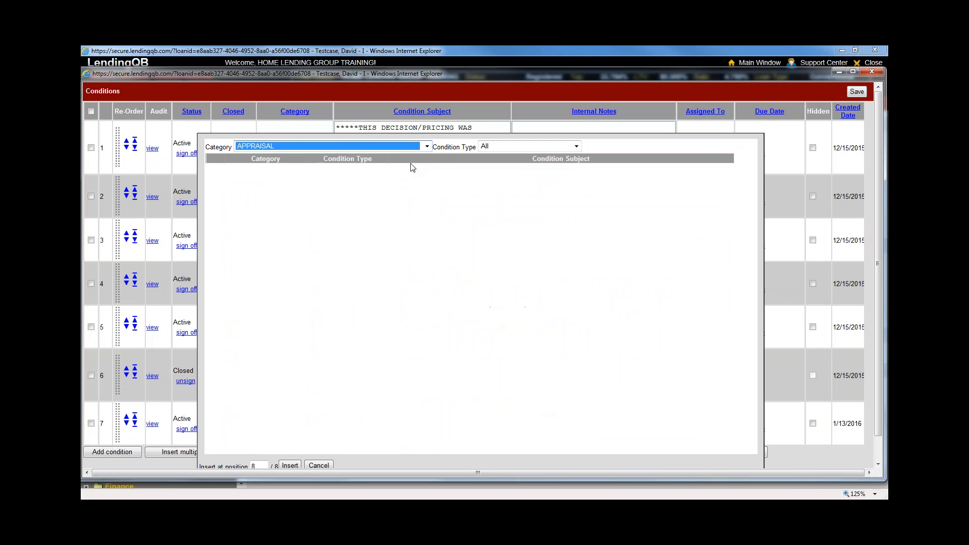
left_click(426, 147)
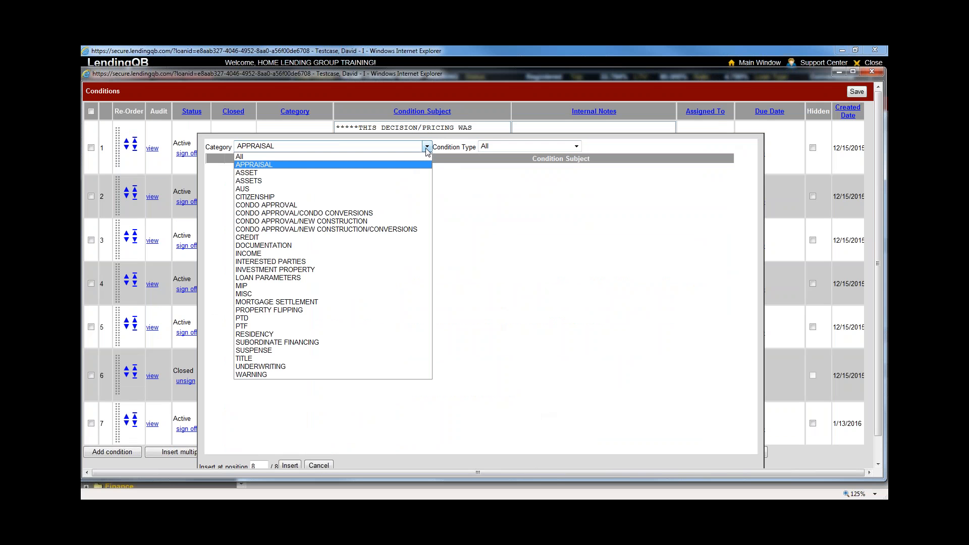
left_click(391, 238)
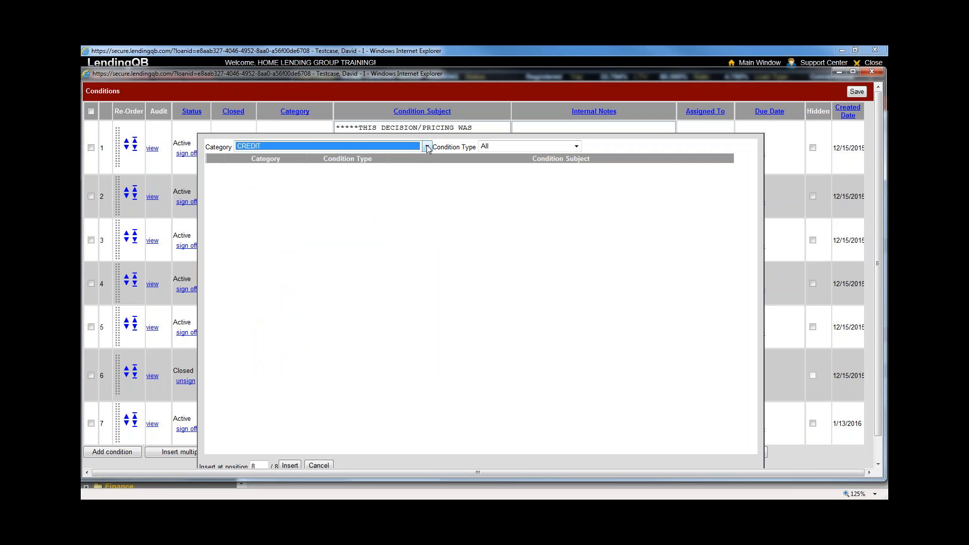
left_click(427, 146)
left_click(348, 318)
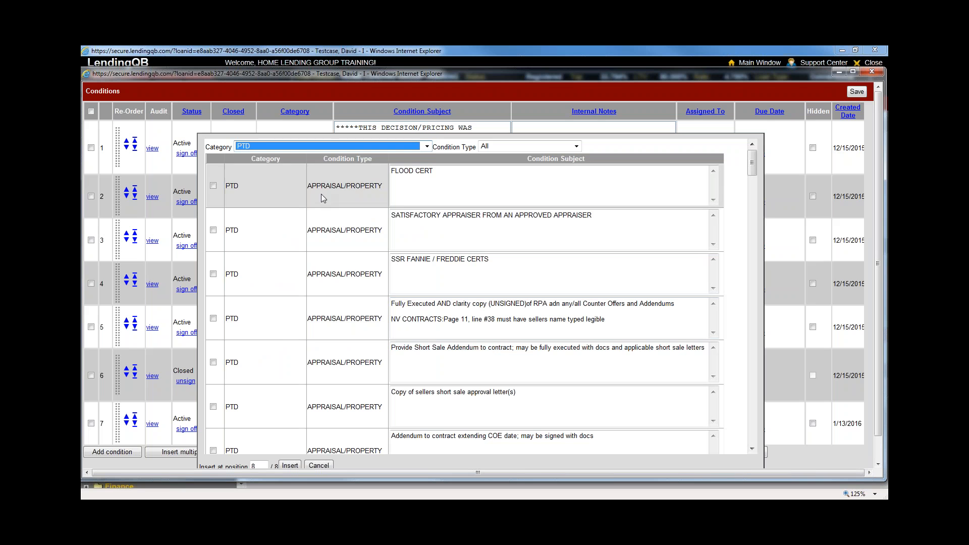
left_click(427, 146)
left_click(246, 321)
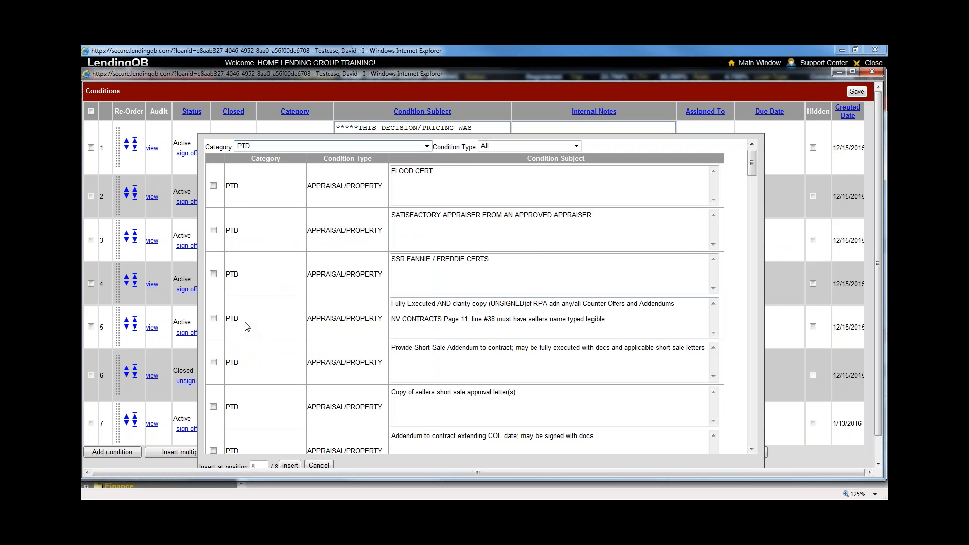
left_click(427, 146)
left_click(244, 325)
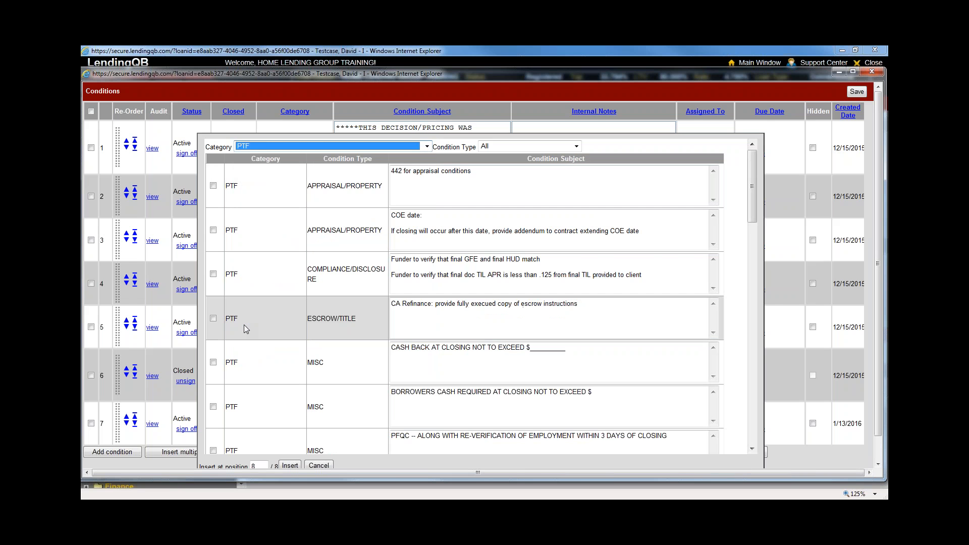
left_click(219, 148)
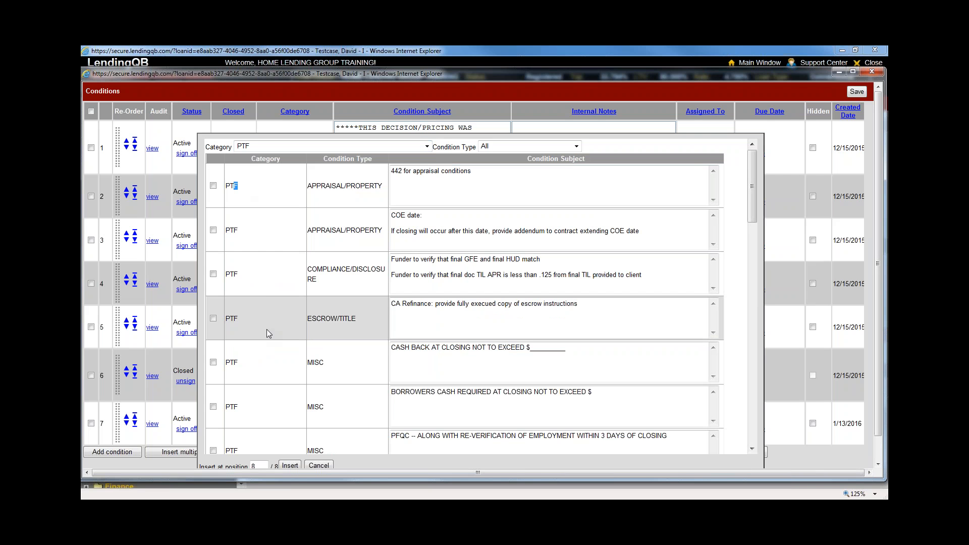
Limit to APPRAISAL/PROPERTY and insert the 442 appraisal and COE date addendum conditions
left_click(515, 147)
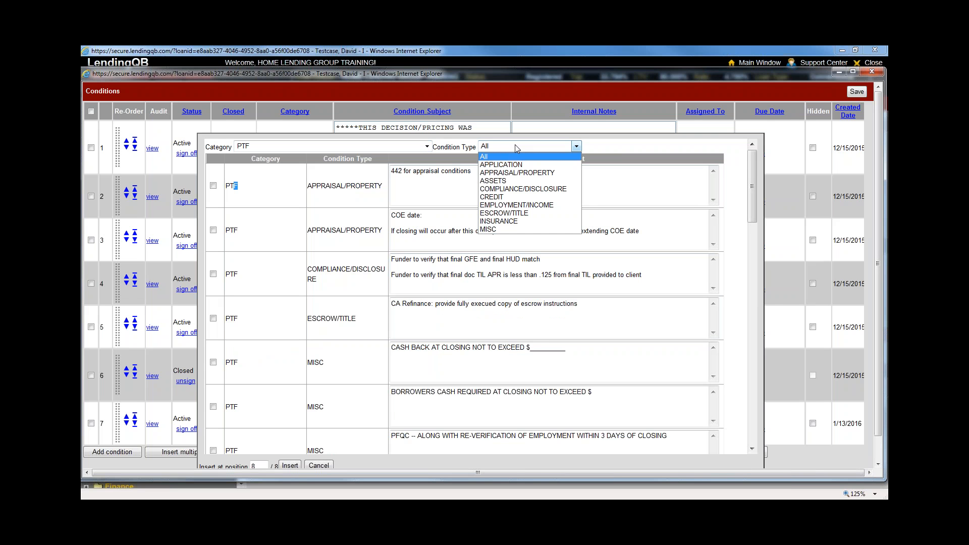
left_click(514, 173)
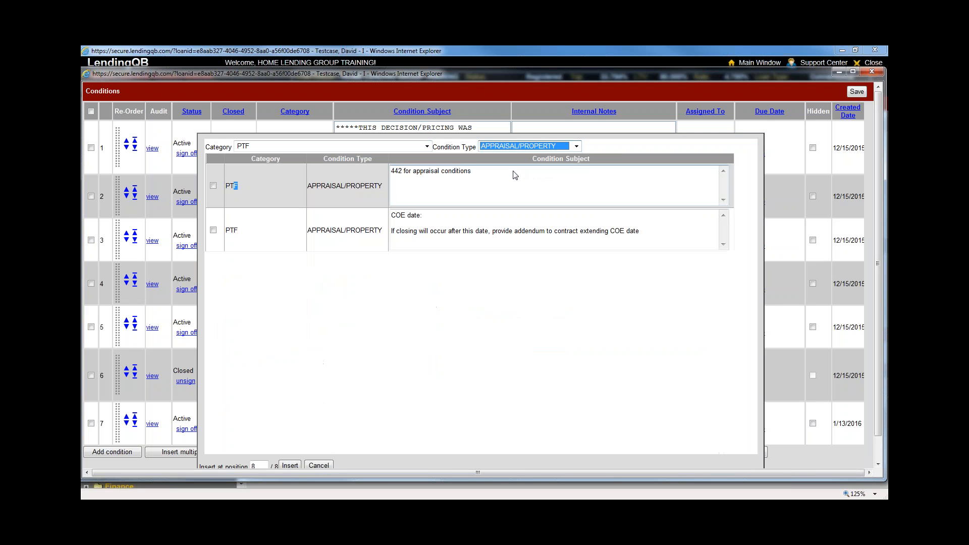
left_click(437, 309)
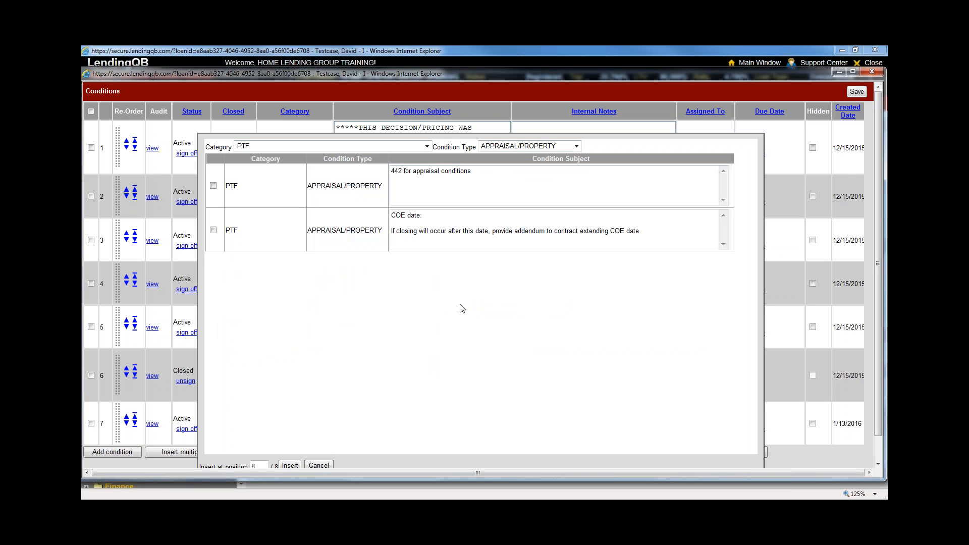
left_click(213, 186)
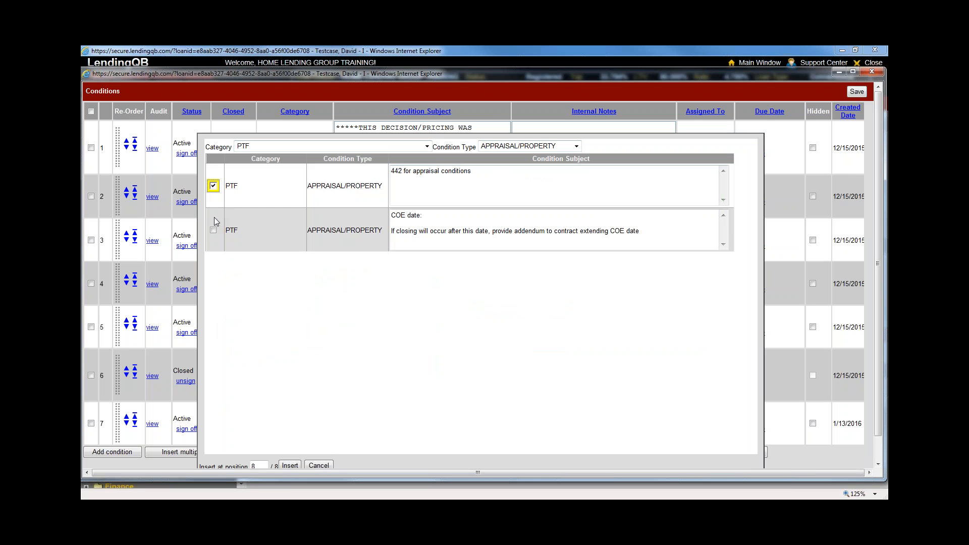
left_click(213, 232)
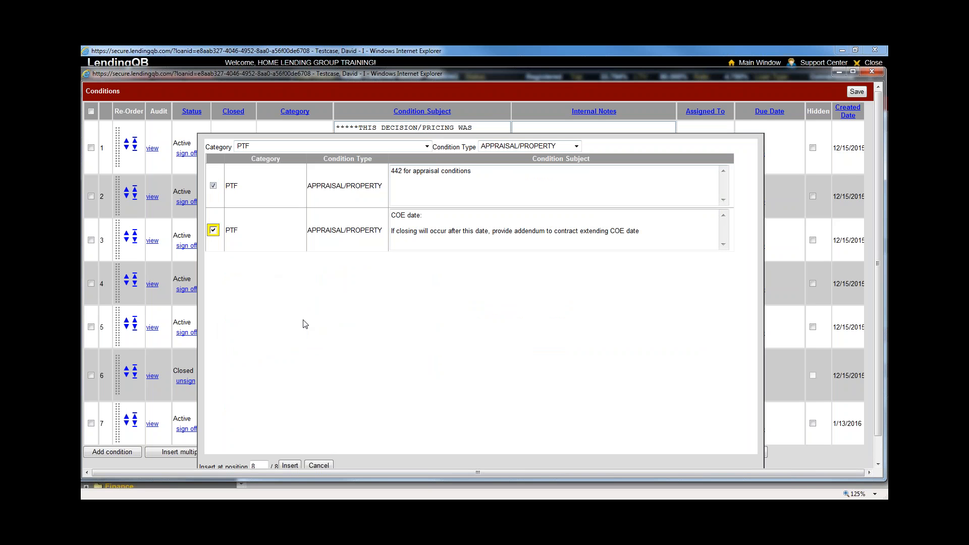
scroll(323, 423, "down", 1)
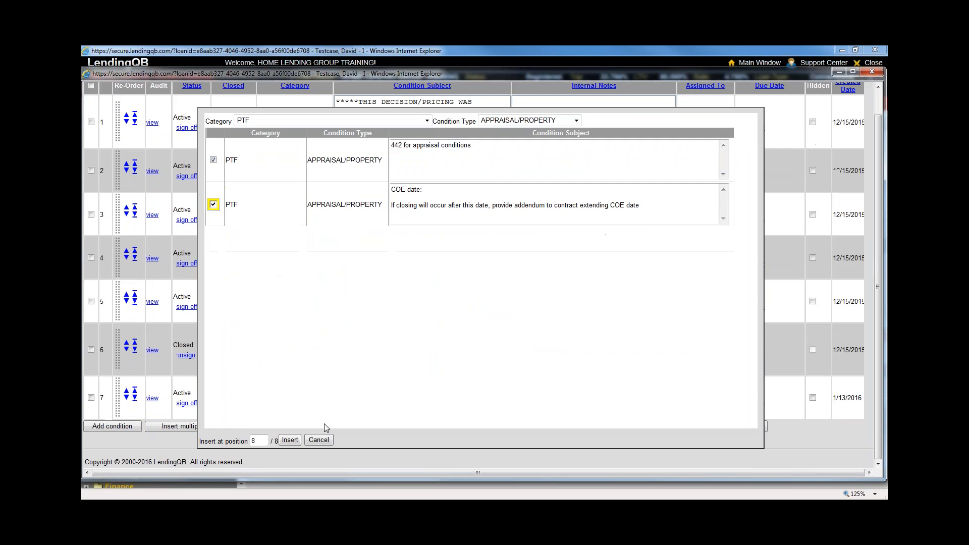
left_click(292, 442)
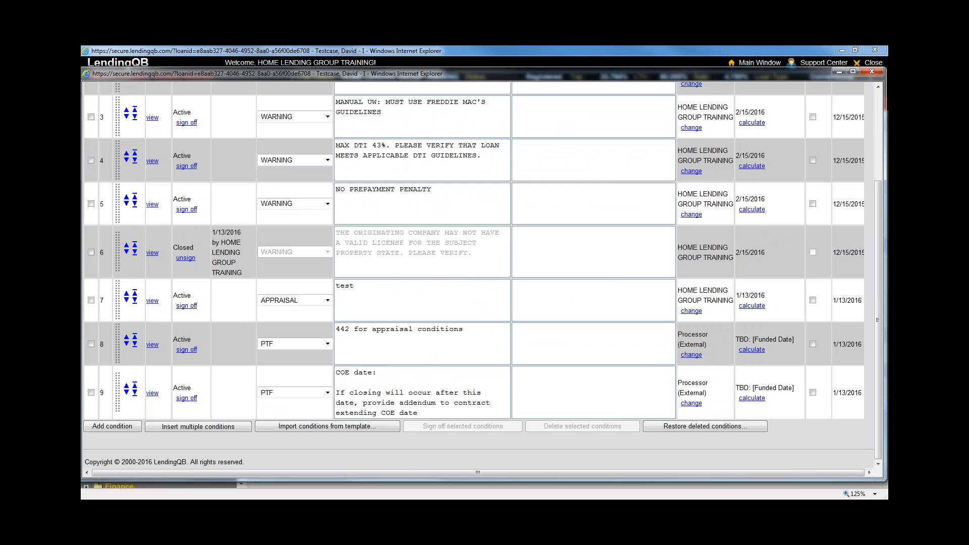
Browse the condition templates, close them without importing, then close the Conditions window
left_click(339, 430)
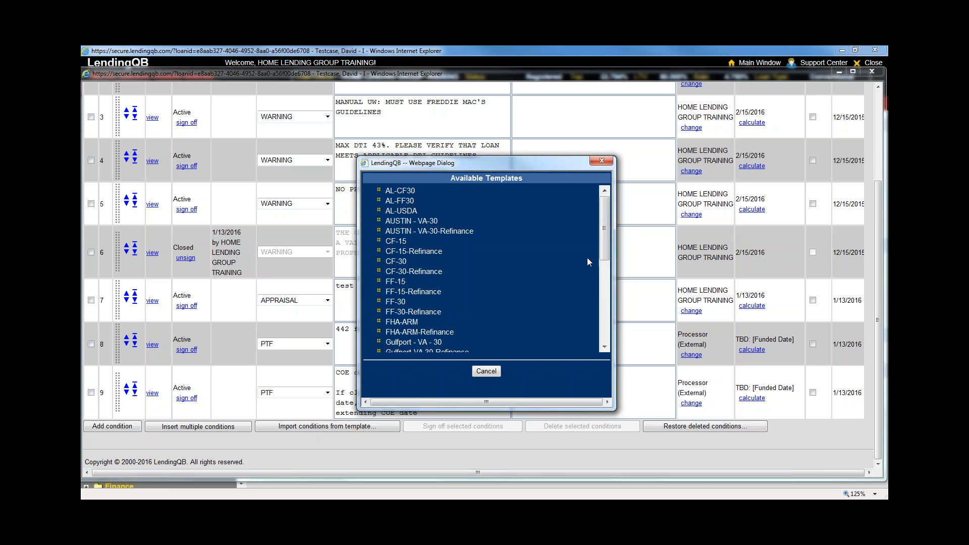
left_click_drag(604, 248, 604, 328)
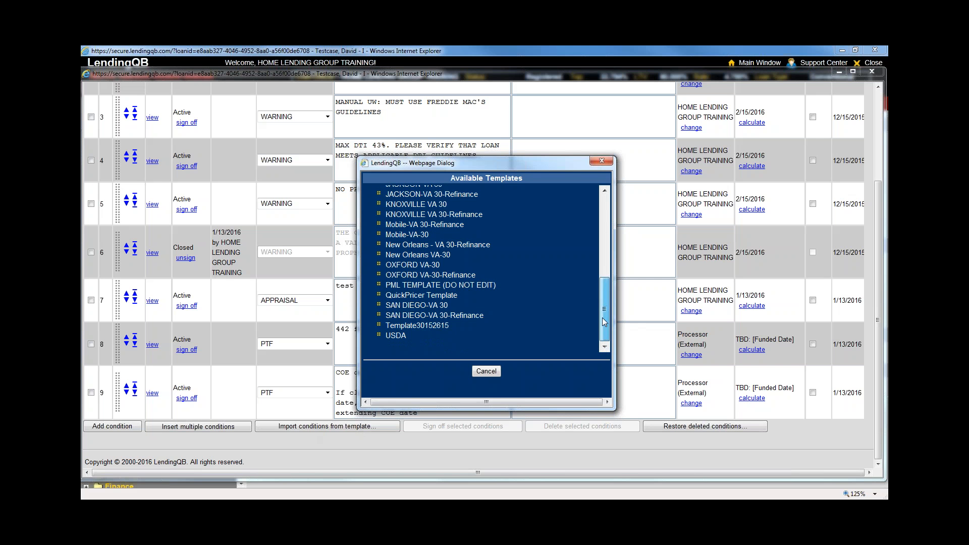
mouse_move(604, 322)
left_mouse_down()
mouse_move(605, 238)
mouse_move(615, 328)
left_mouse_up()
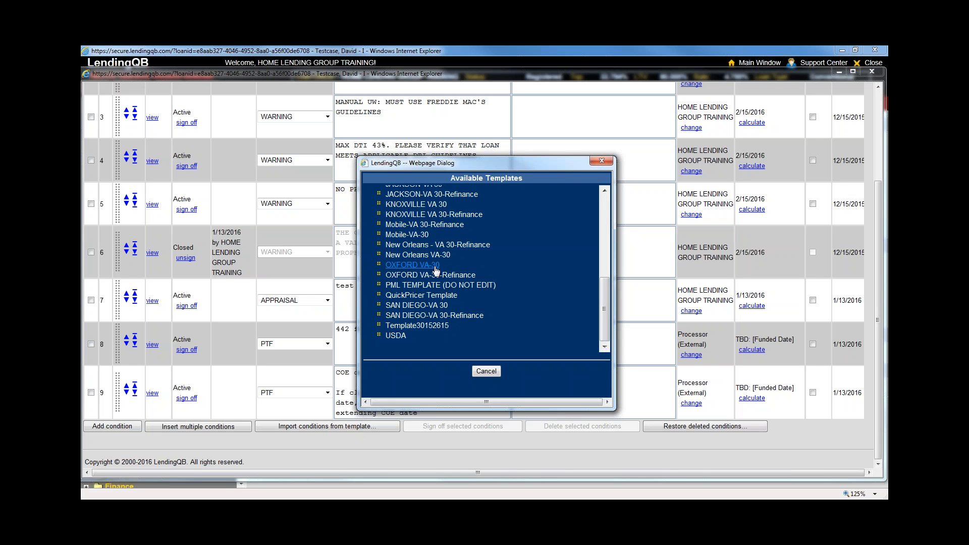
left_click(601, 161)
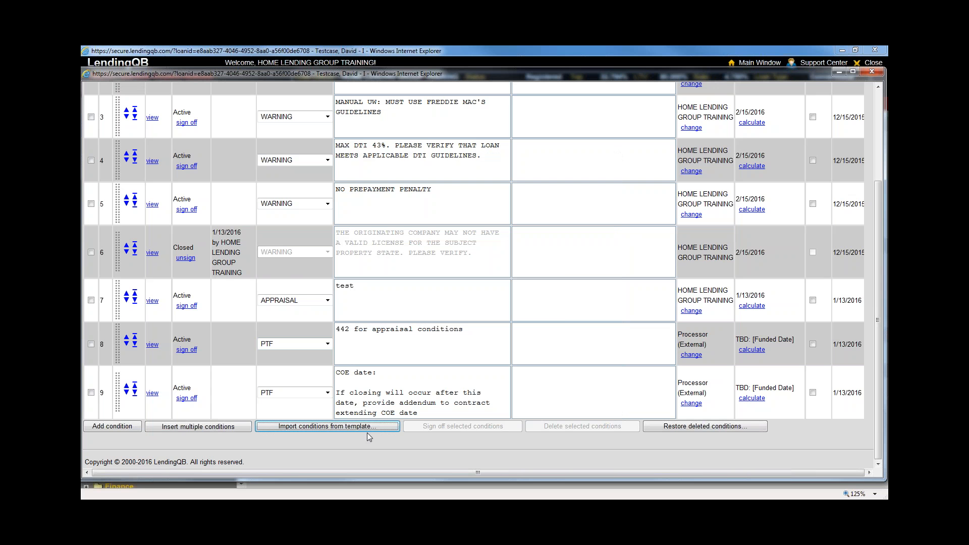
left_click(871, 72)
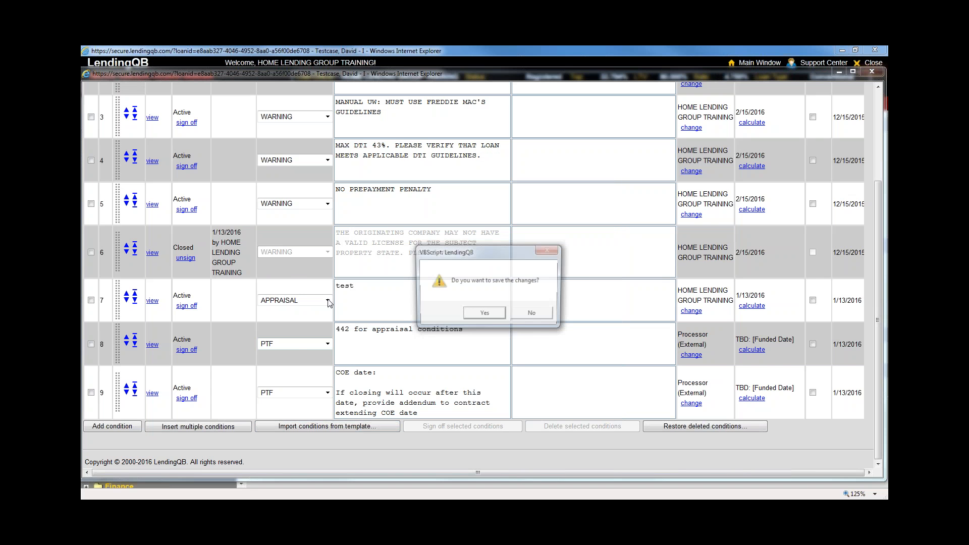
Dismiss the save prompt and expand the Services folder in the left navigation tree
left_click(535, 315)
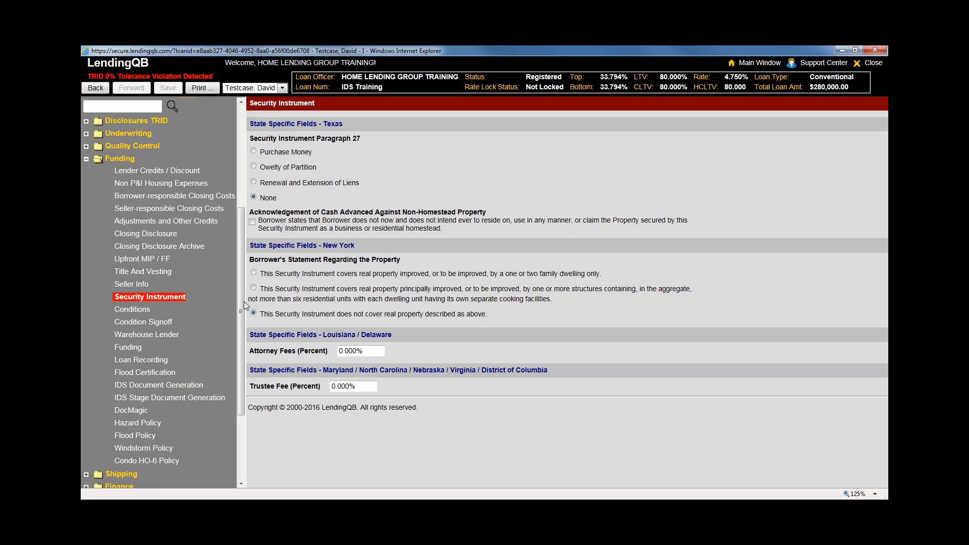
left_click_drag(244, 301, 243, 311)
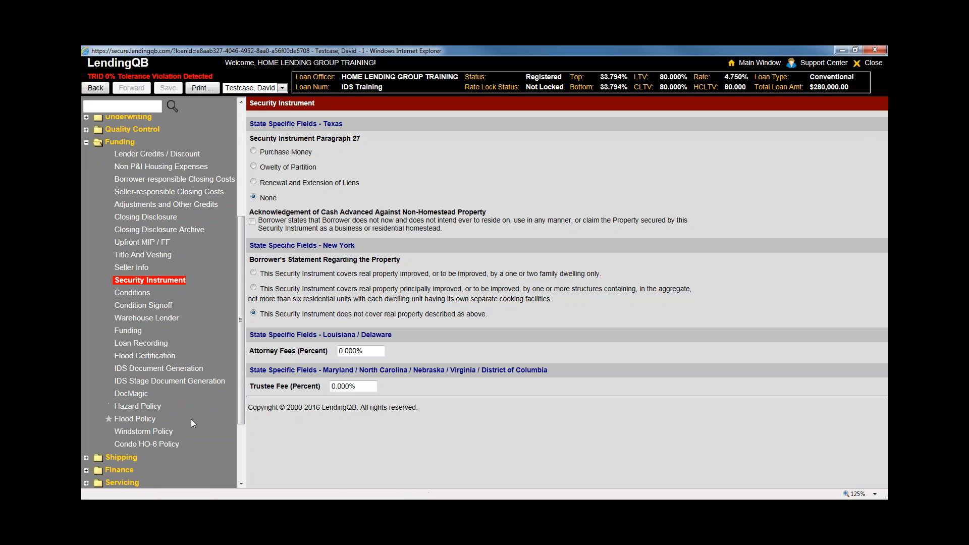
scroll(191, 418, "down", 6)
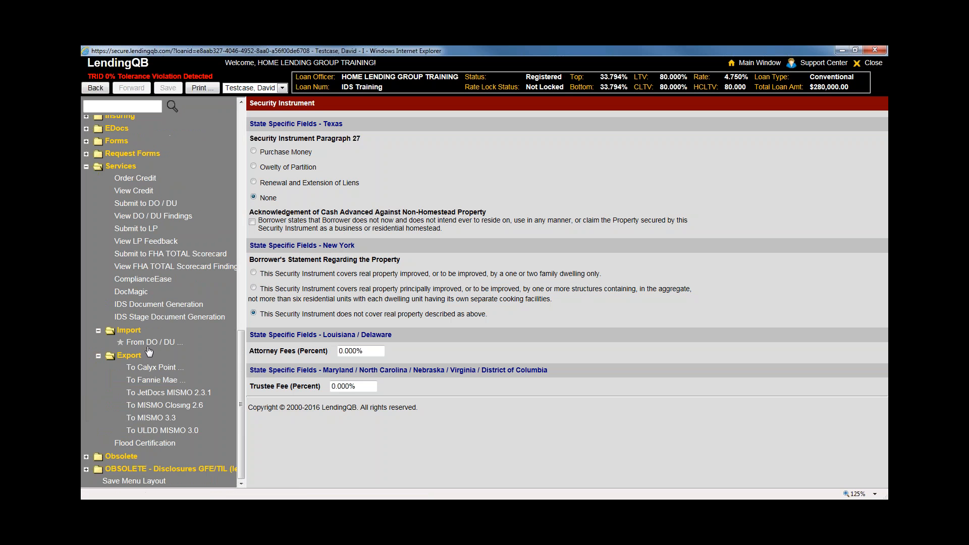
left_click(211, 302)
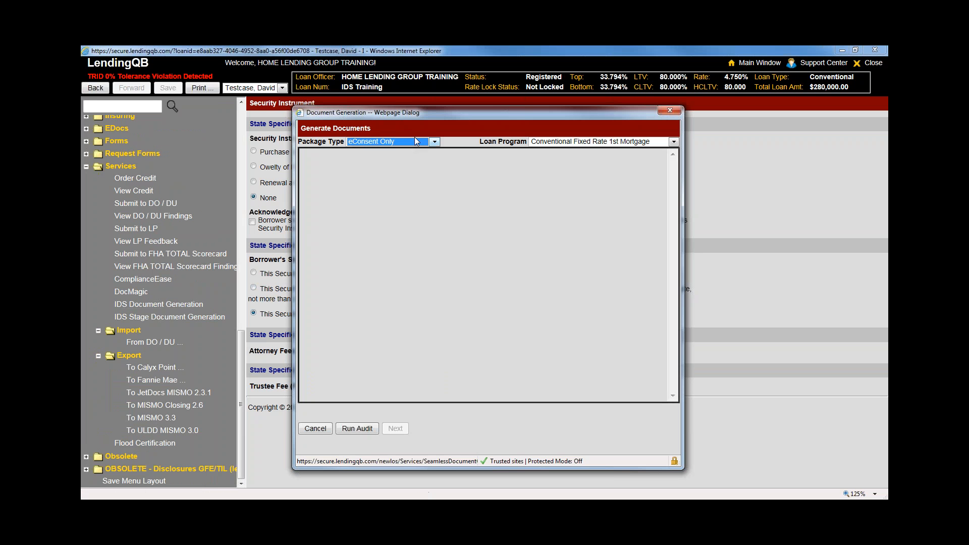
left_click(415, 140)
left_click(398, 157)
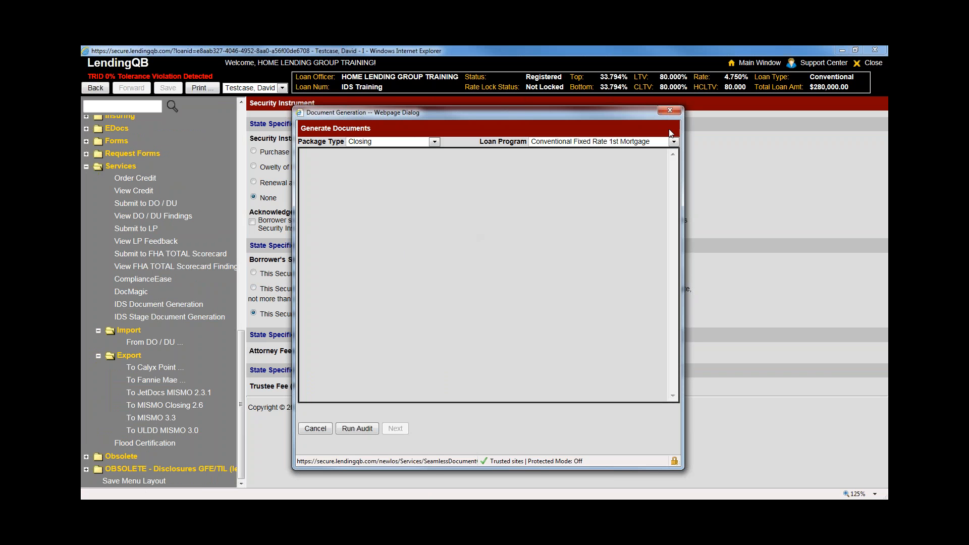
left_click(669, 110)
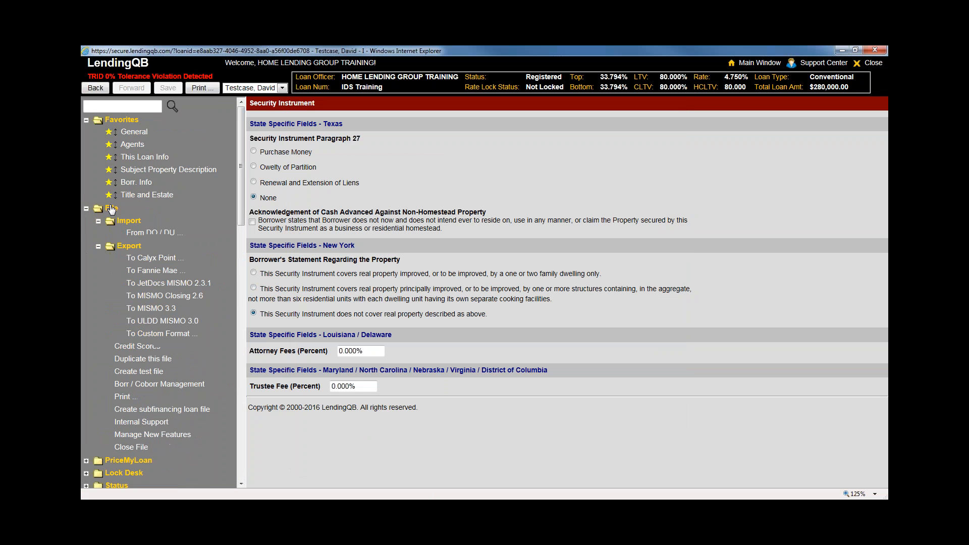
Open the loan status page and record today's date, 1/13/2016, as Docs Out, then save
left_click(135, 272)
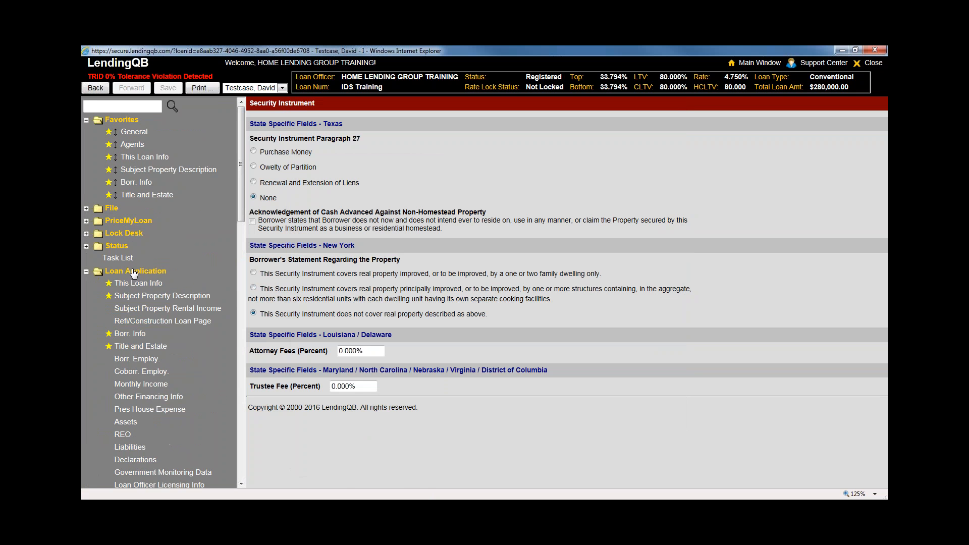
left_click(121, 247)
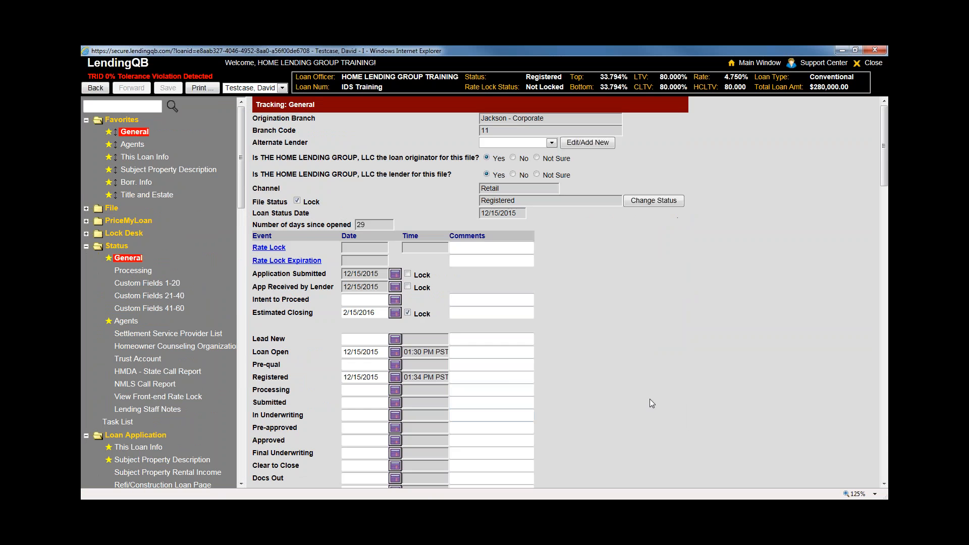
scroll(649, 398, "down", 3)
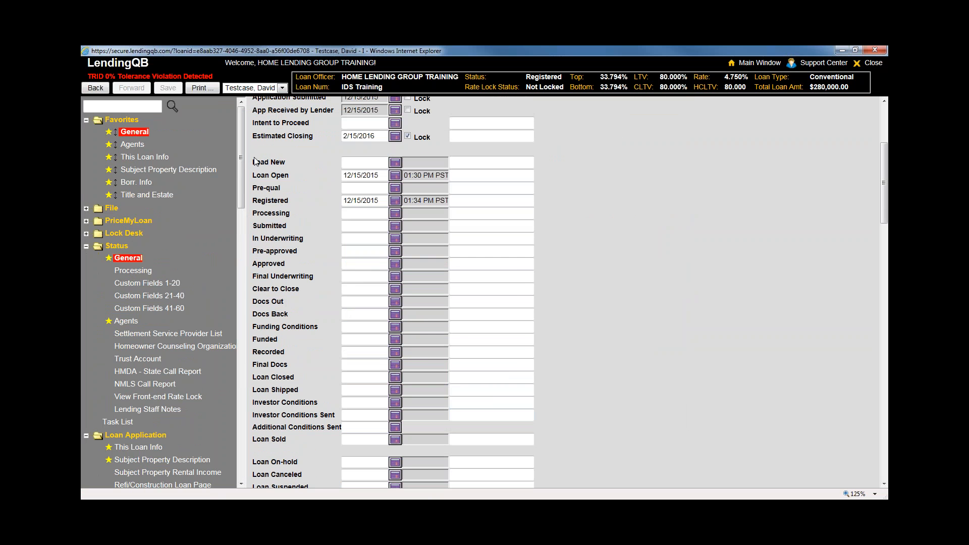
left_click_drag(255, 161, 323, 411)
left_click(323, 411)
left_click(368, 302)
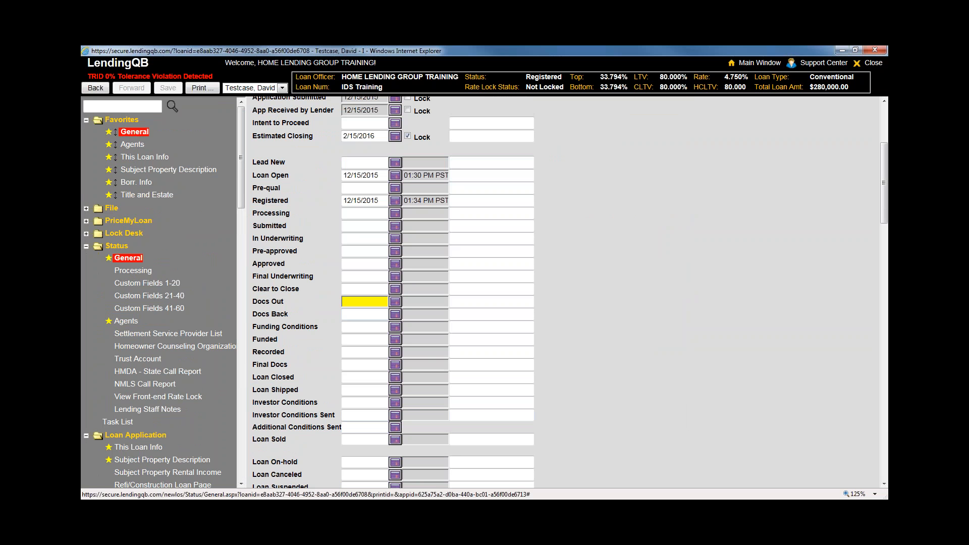
type("t")
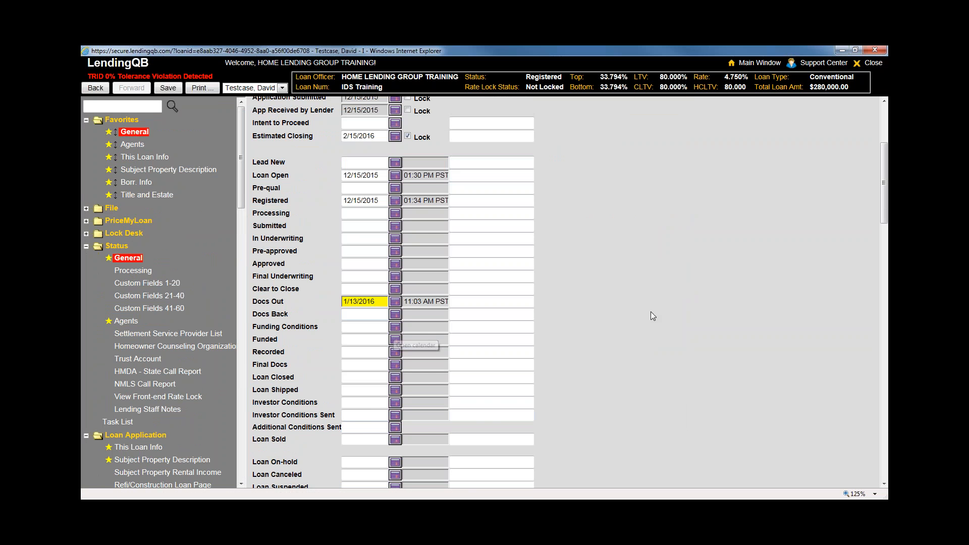
left_click(652, 316)
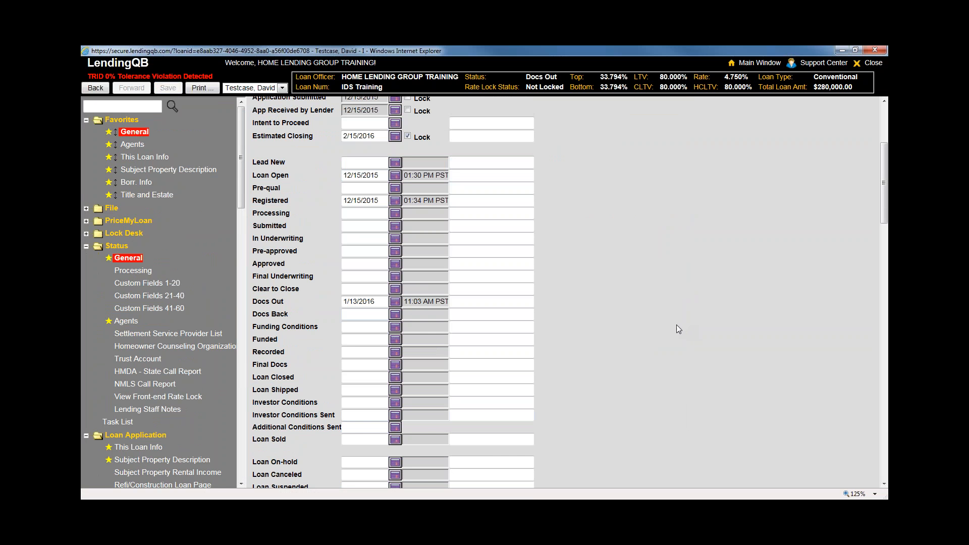
Review the milestone dates and confirm the loan status now reads Docs Out
left_click(367, 288)
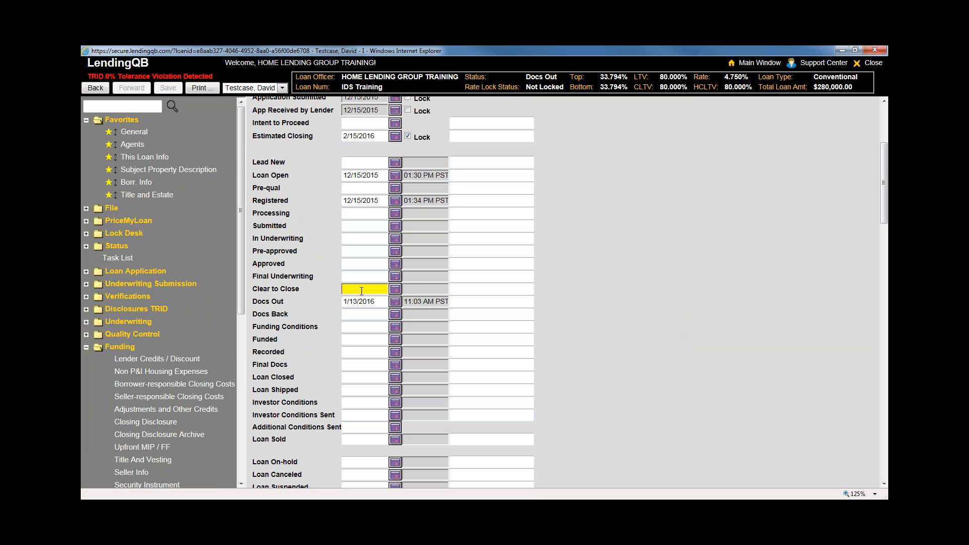
key("Tab")
mouse_move(561, 73)
left_mouse_down()
mouse_move(486, 72)
mouse_move(554, 74)
left_mouse_up()
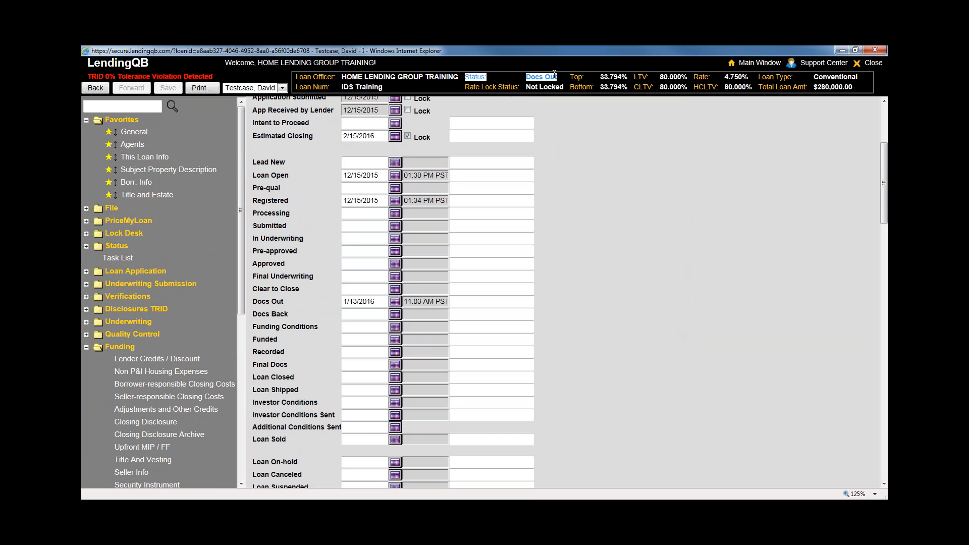
left_click(626, 205)
left_click_drag(238, 257, 241, 355)
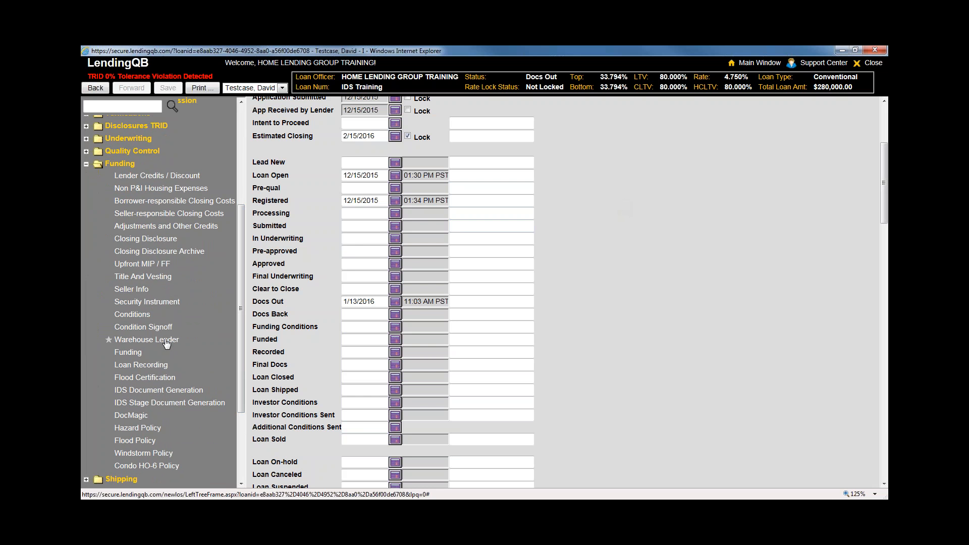
left_click(364, 315)
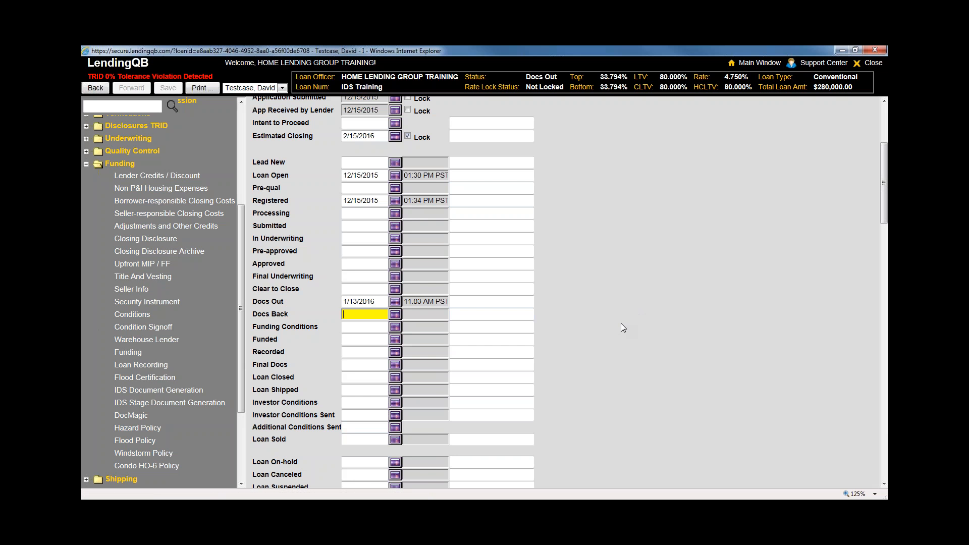
Review Title And Vesting's Final Relation options, keep All as Joint Tenants, and collapse Funding
left_click(149, 276)
left_click(491, 313)
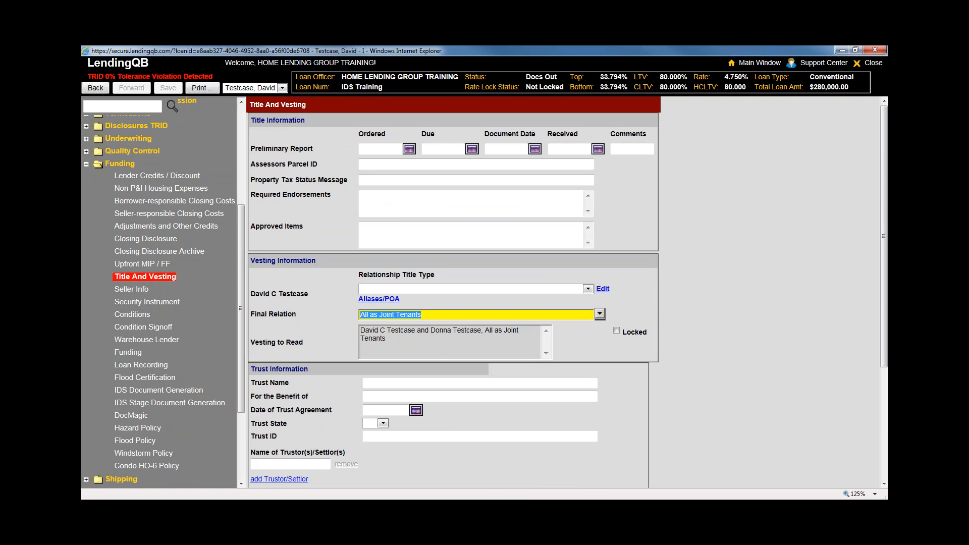
left_click(604, 319)
scroll(635, 381, "down", 3)
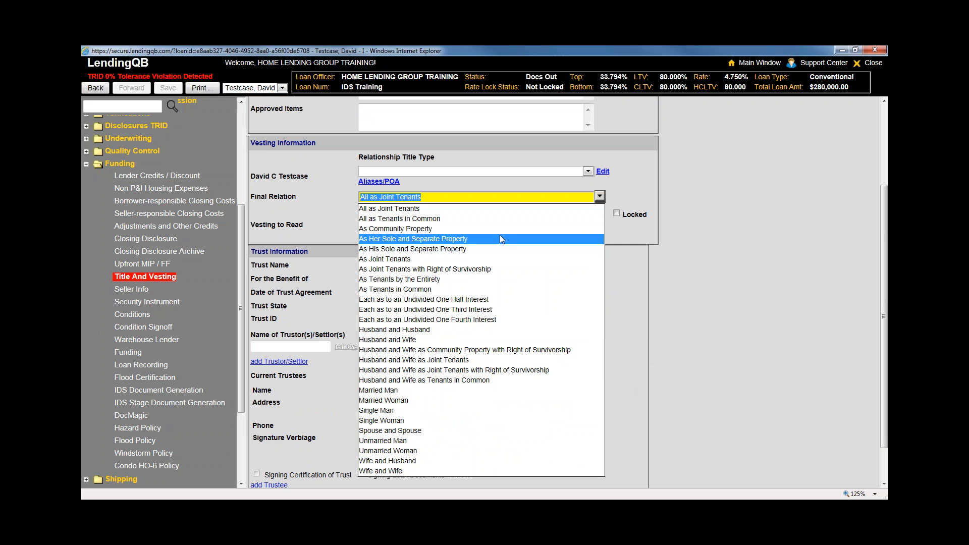
left_click(600, 198)
left_click(599, 197)
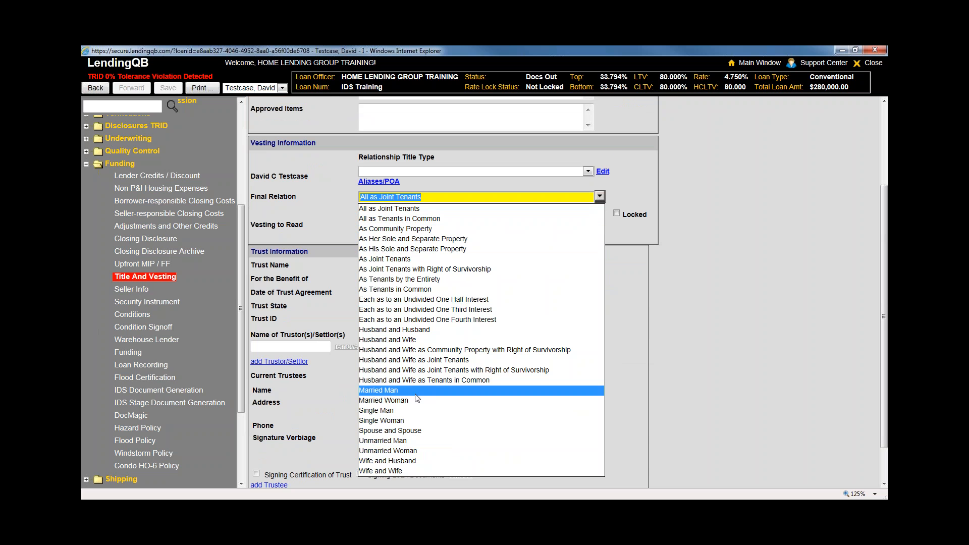
scroll(387, 220, "down", 1)
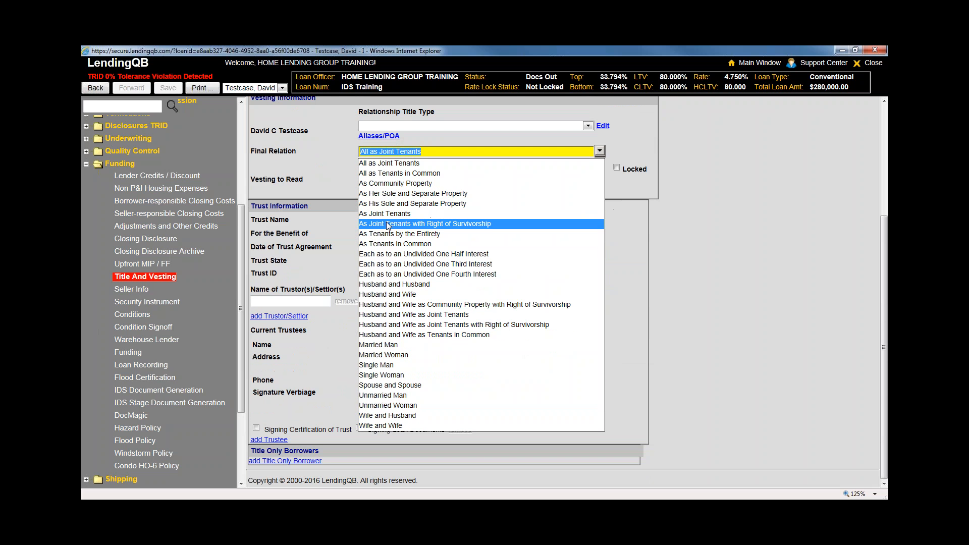
scroll(387, 232, "up", 1)
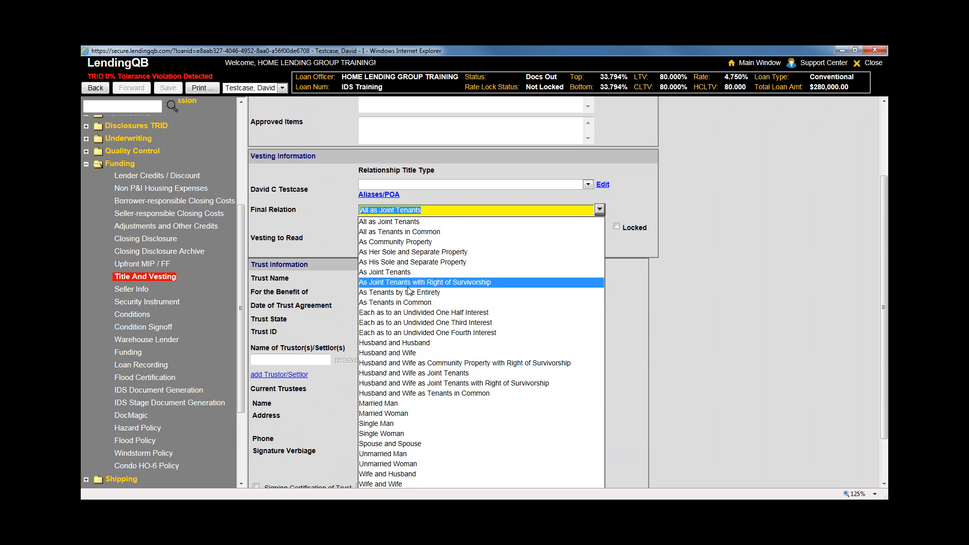
left_click(684, 332)
left_click(115, 168)
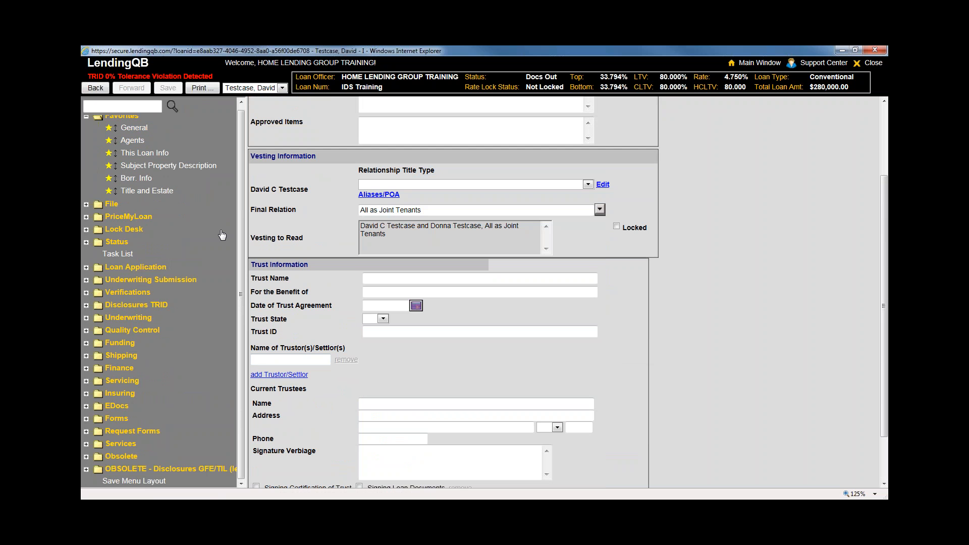
Open the Disclosures TRID Fee Audit and note the loan origination fee's +$100.00 increase
left_click(157, 306)
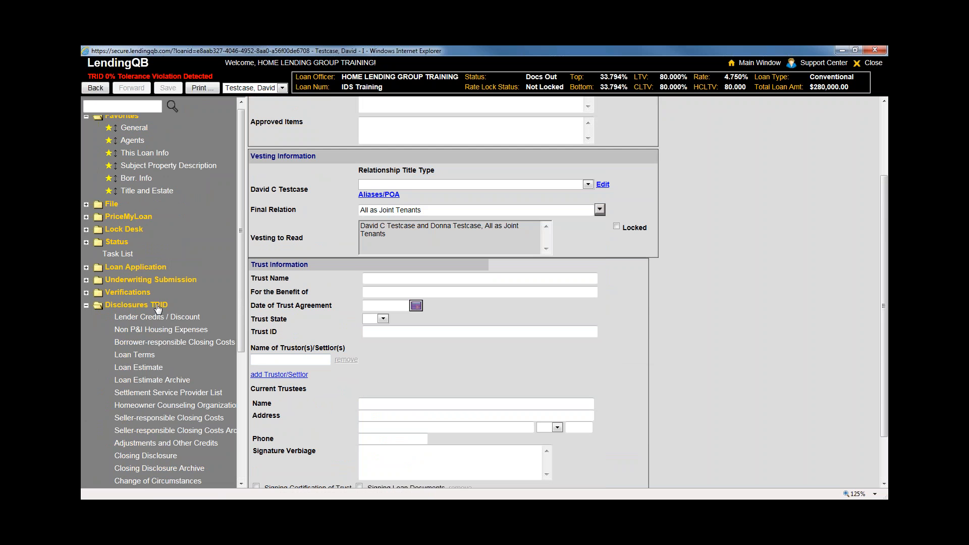
scroll(156, 406, "down", 4)
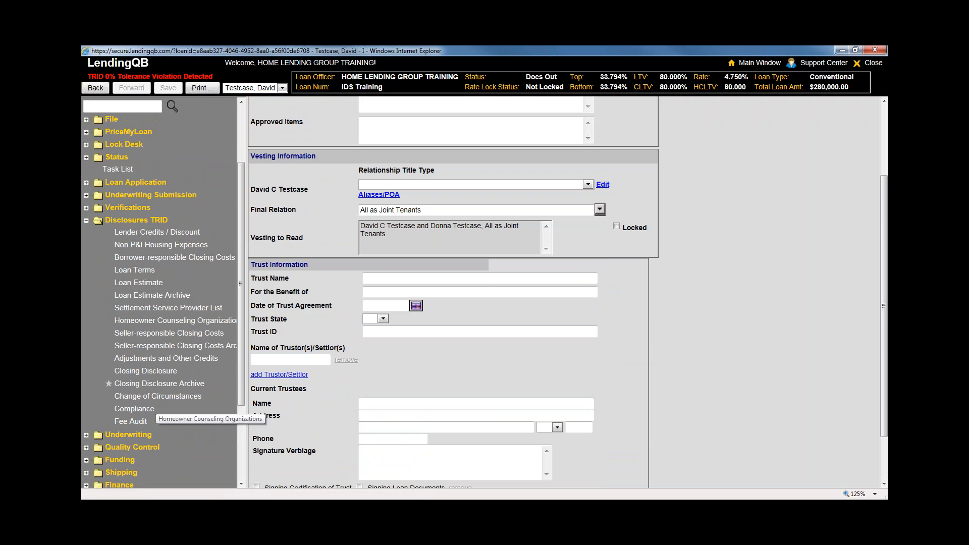
left_click(133, 427)
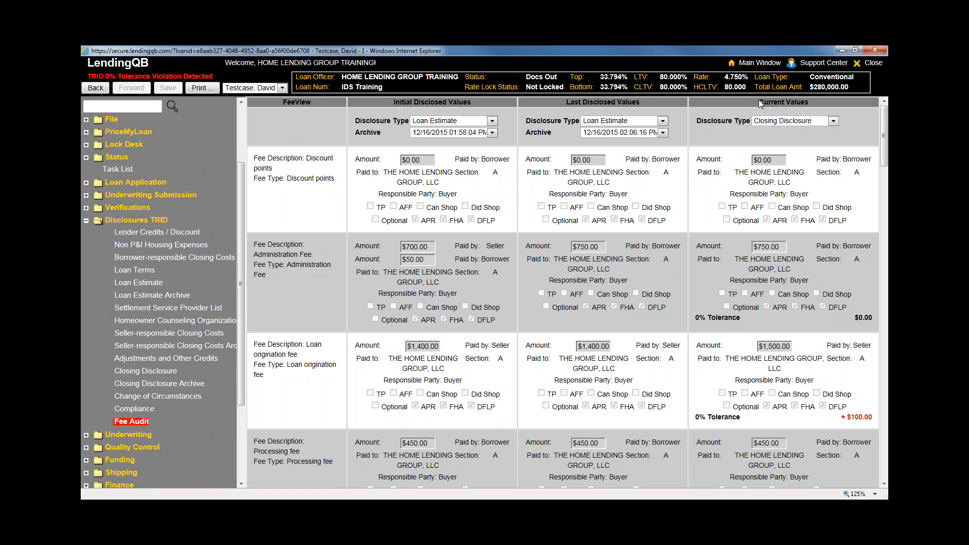
left_click_drag(883, 129, 883, 145)
left_click_drag(743, 226, 694, 227)
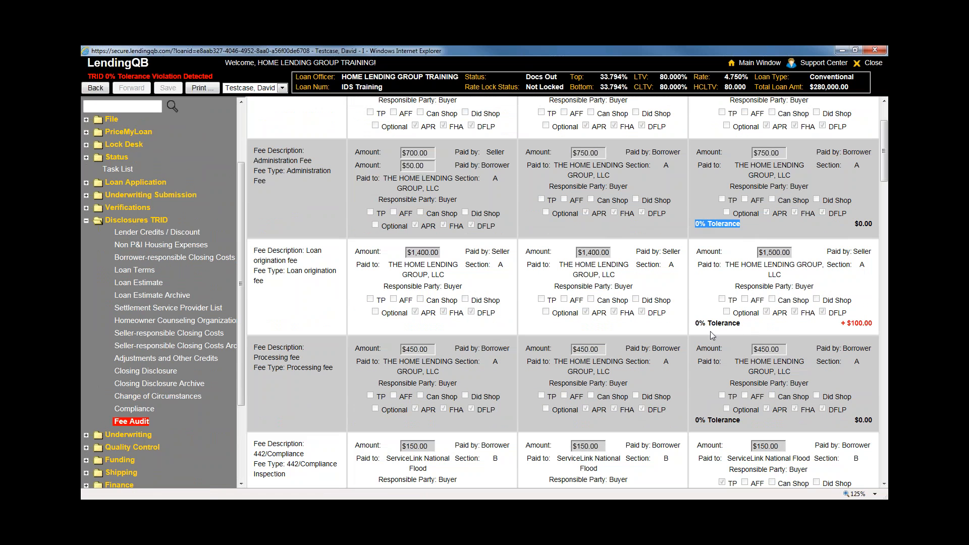
left_click_drag(742, 325, 694, 327)
left_click_drag(741, 421, 682, 421)
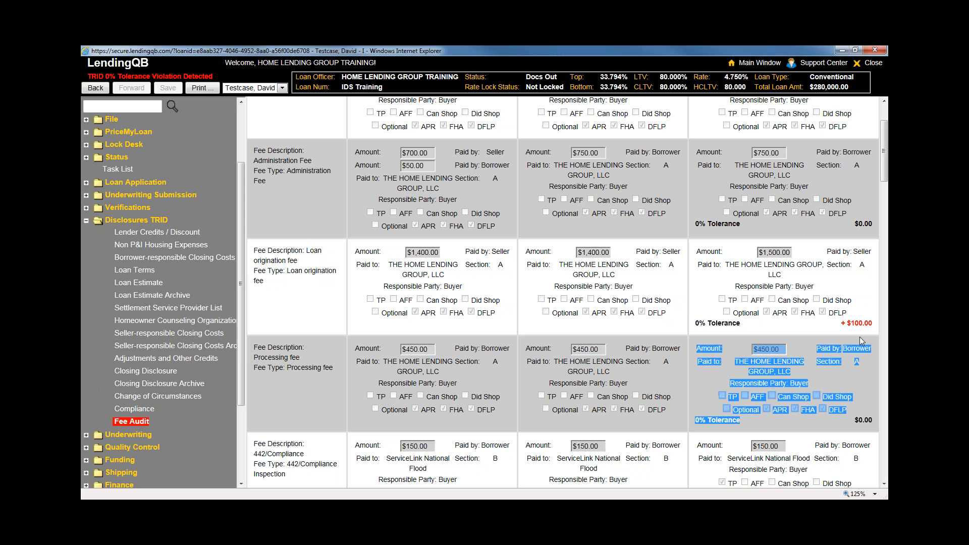
left_click(741, 421)
left_click_drag(840, 324, 870, 327)
left_click(870, 327)
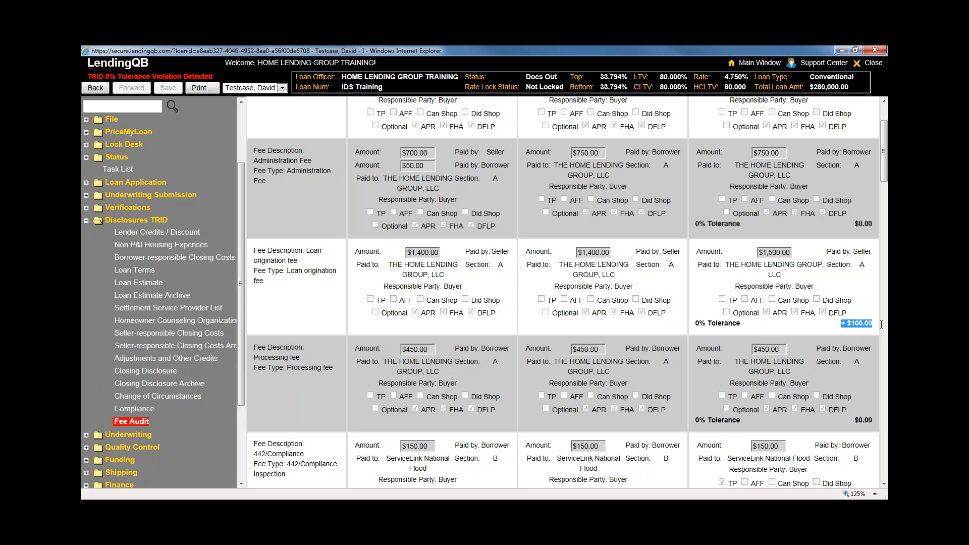
Scroll through the remaining initial, last disclosed and current fee comparisons
scroll(821, 328, "down", 4)
scroll(822, 328, "down", 3)
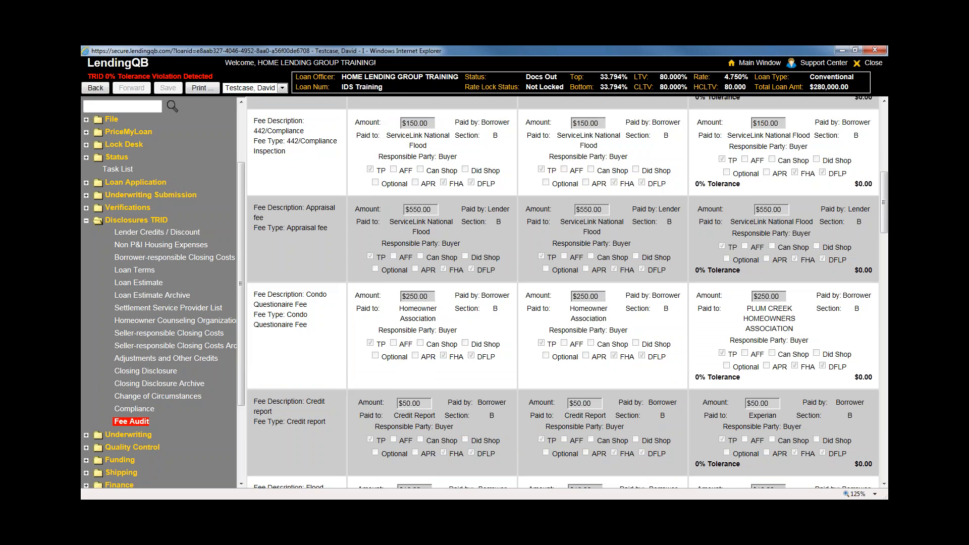
left_click_drag(877, 350, 819, 348)
scroll(820, 348, "down", 2)
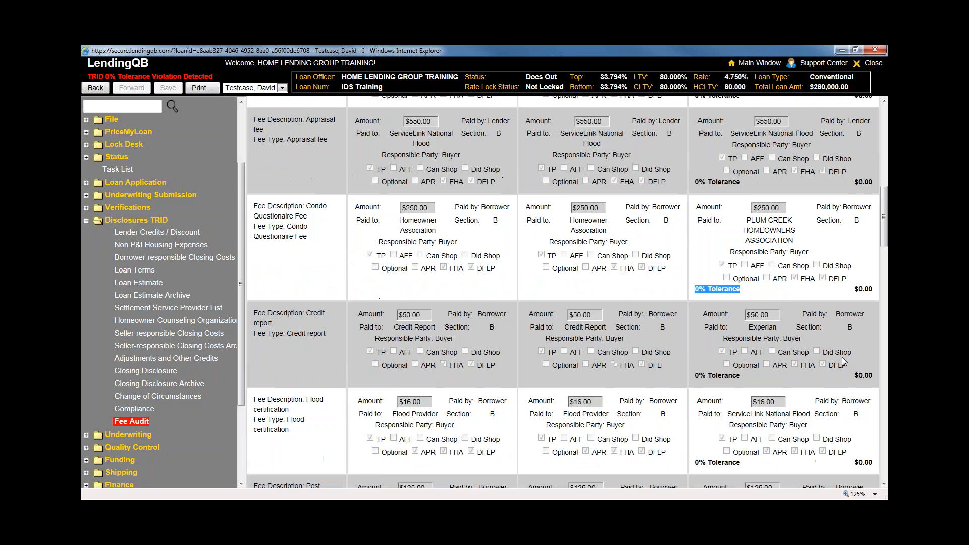
left_click_drag(873, 324, 811, 347)
scroll(810, 346, "down", 2)
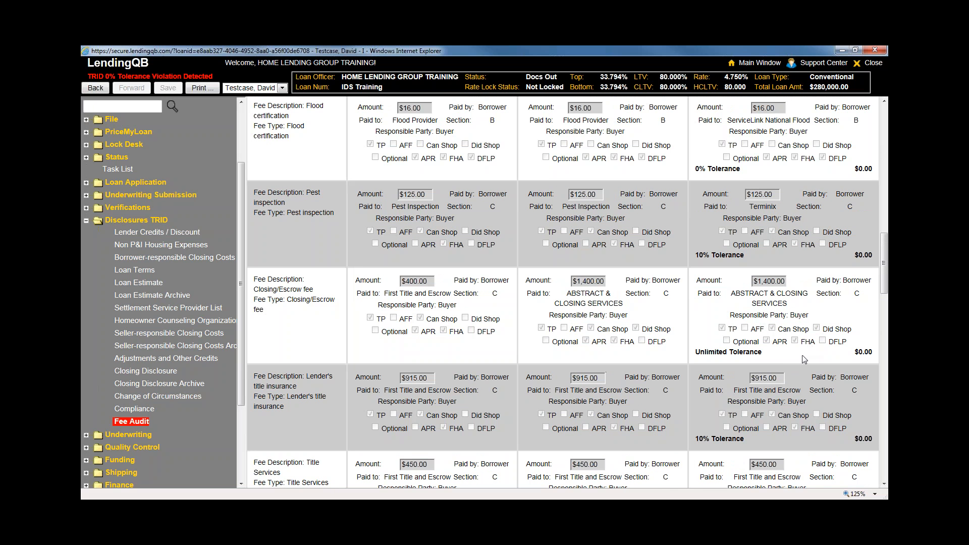
scroll(804, 359, "up", 7)
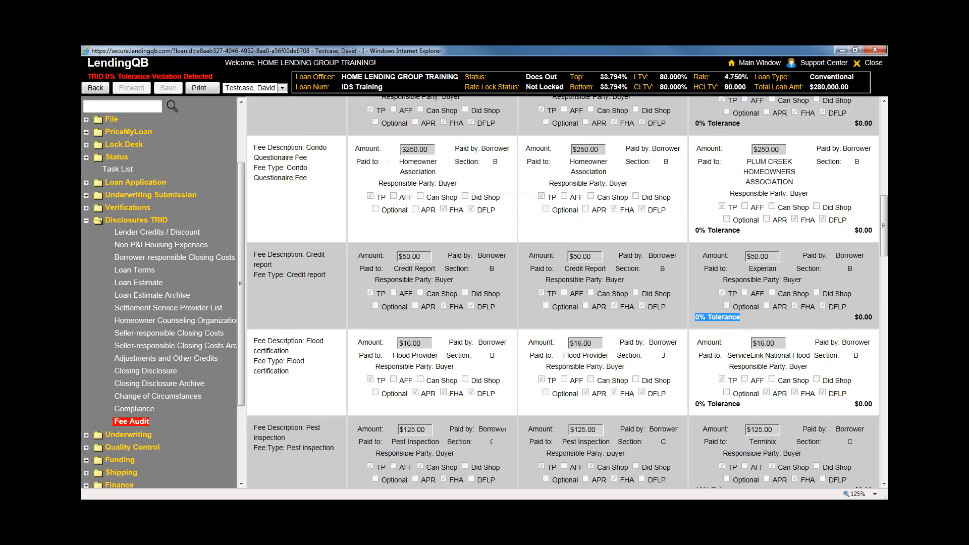
scroll(804, 359, "up", 4)
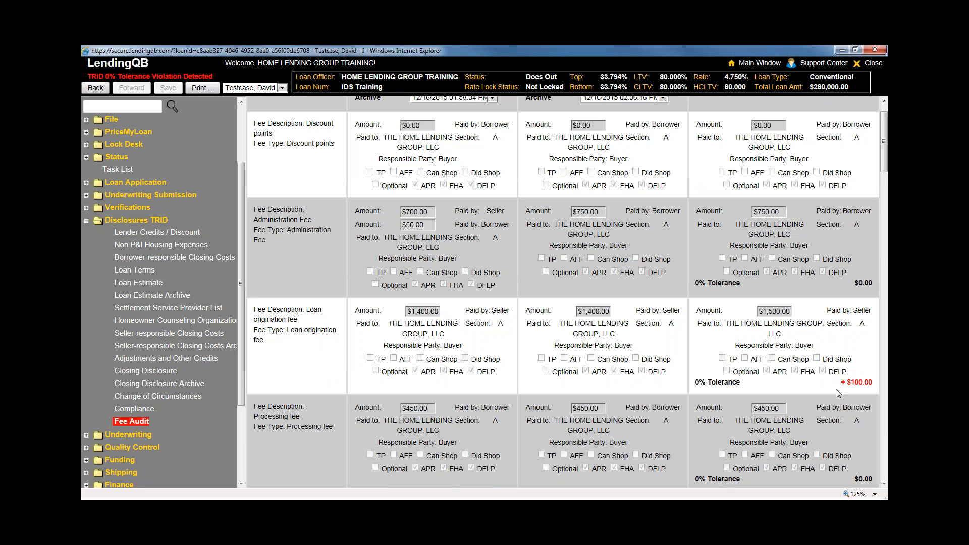
Discard Loan Estimate changes, review Borrower-responsible Closing Costs, then view Adjustments and Other Credits
left_click(149, 286)
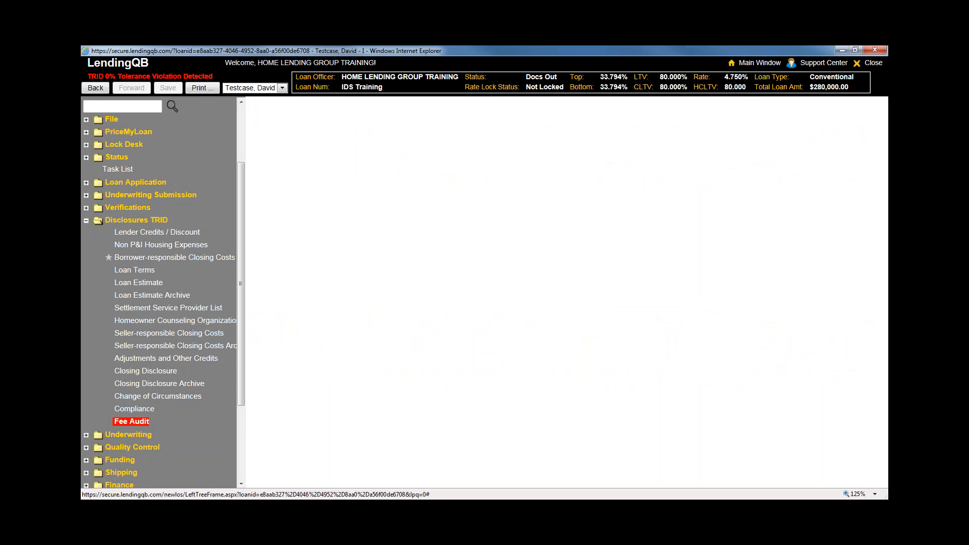
left_click(176, 258)
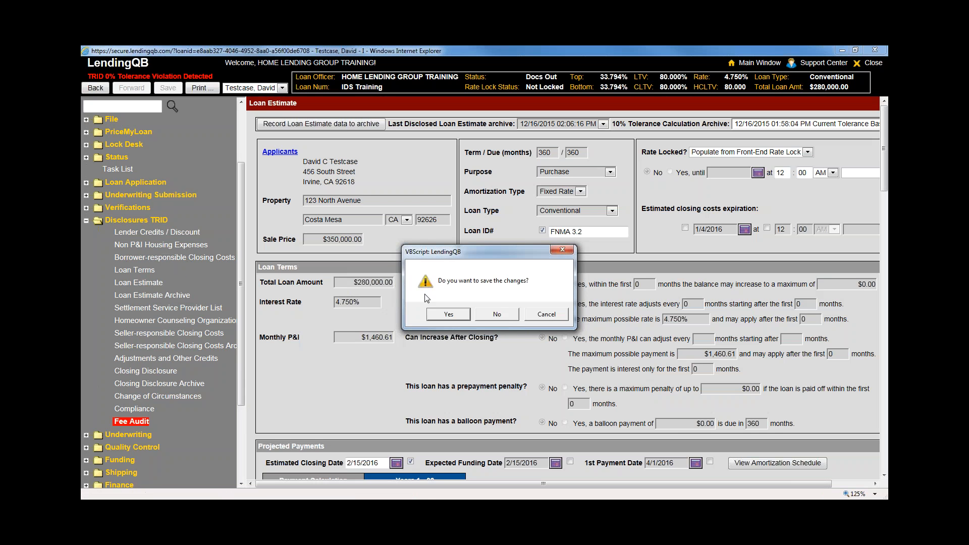
left_click(498, 315)
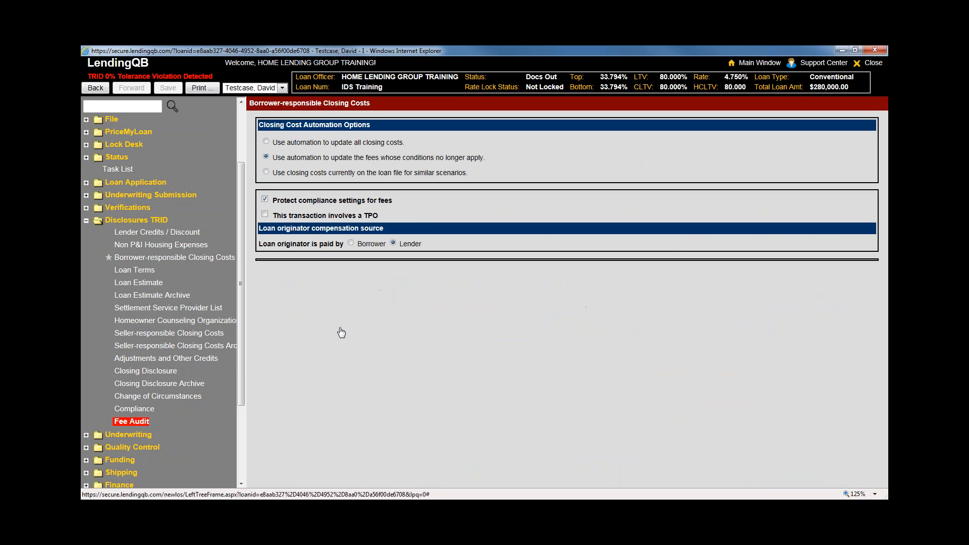
scroll(631, 429, "down", 1)
scroll(634, 429, "down", 3)
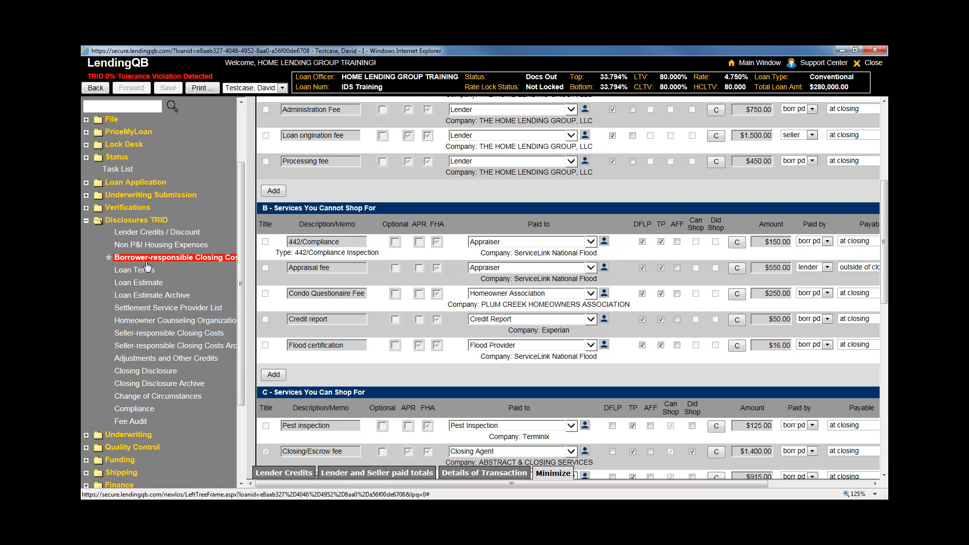
scroll(172, 325, "down", 1)
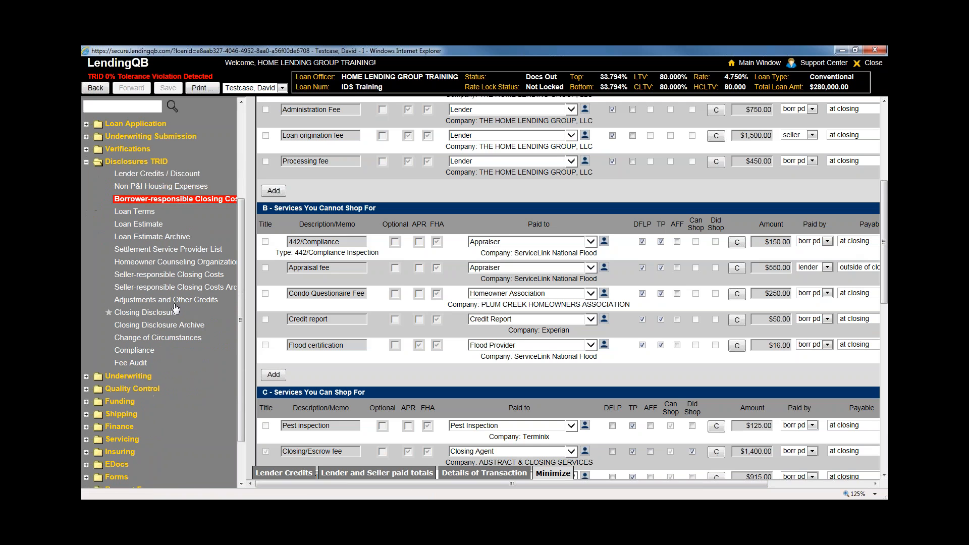
left_click(175, 300)
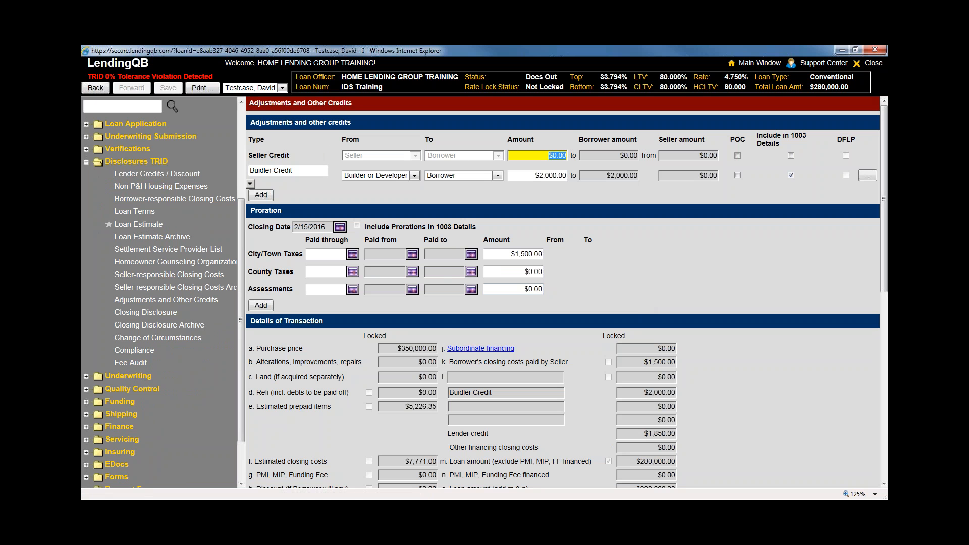
Return to the Borrower-responsible Closing Costs table and scroll its fee columns horizontally
left_click(145, 202)
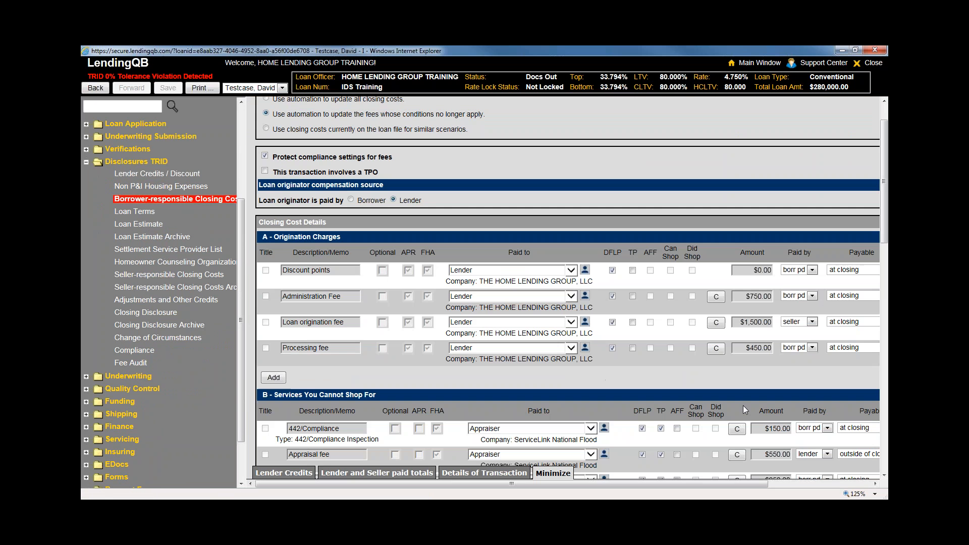
scroll(744, 405, "down", 3)
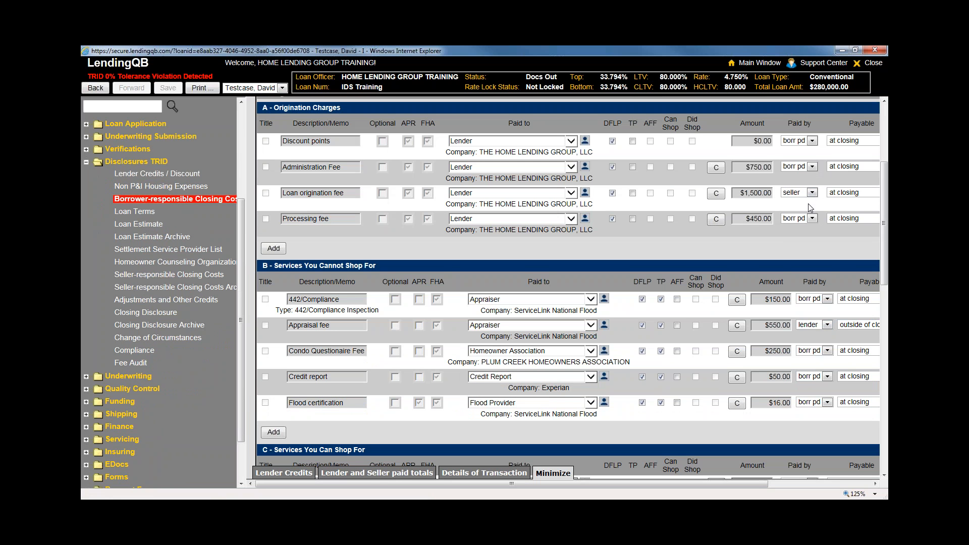
scroll(790, 272, "up", 2)
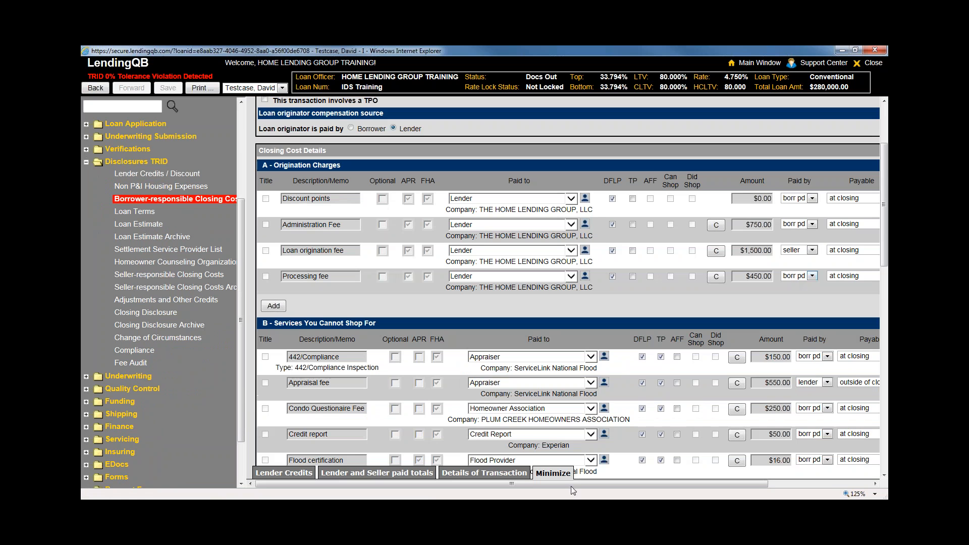
left_click_drag(571, 486, 618, 485)
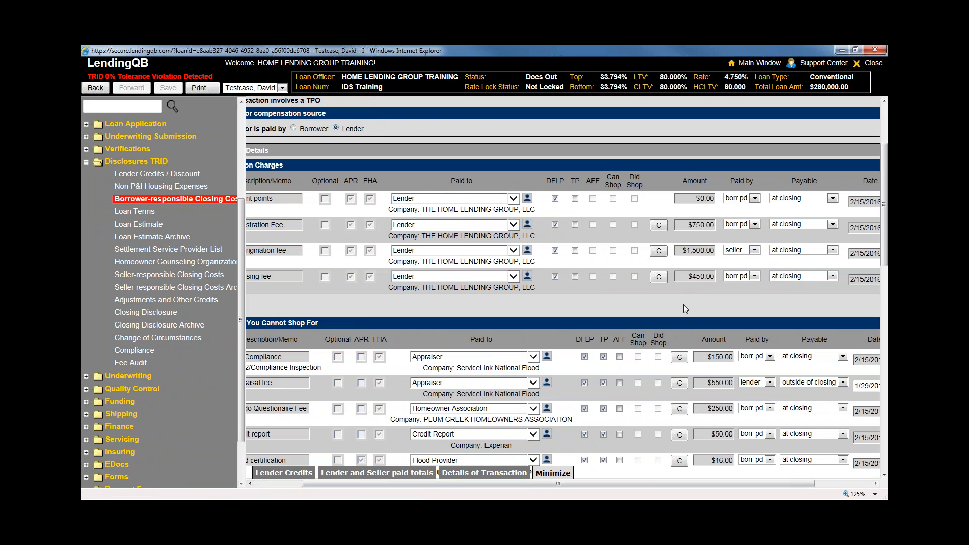
left_click_drag(652, 484, 601, 482)
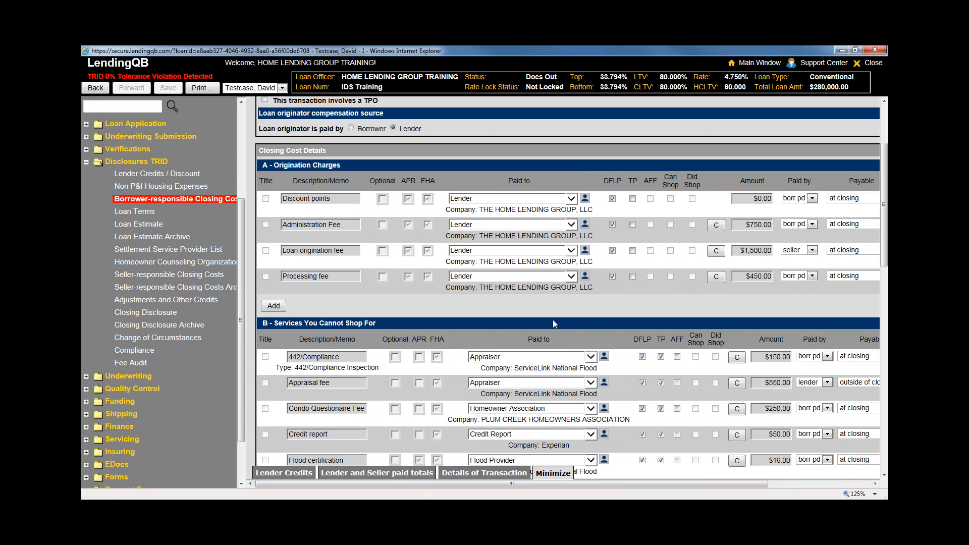
left_click_drag(604, 484, 693, 493)
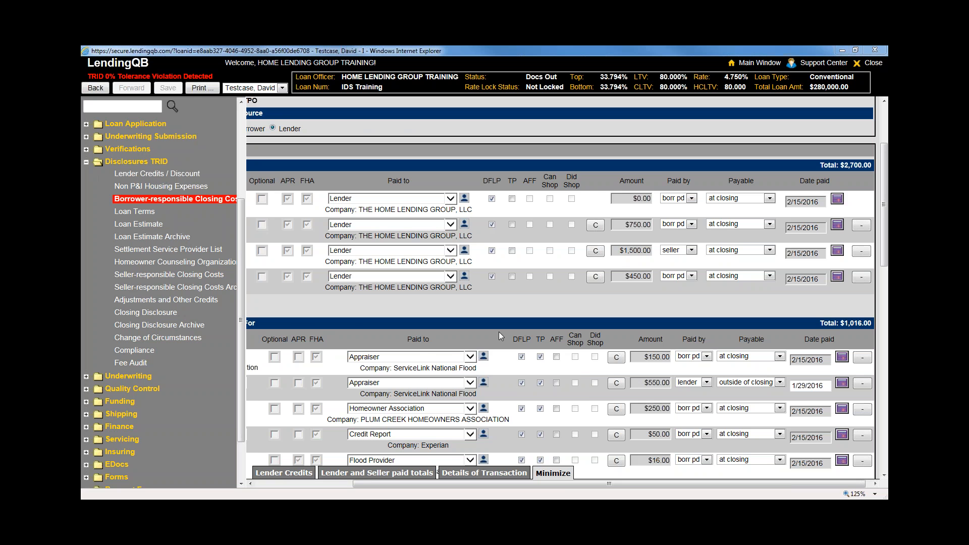
left_click_drag(650, 484, 694, 486)
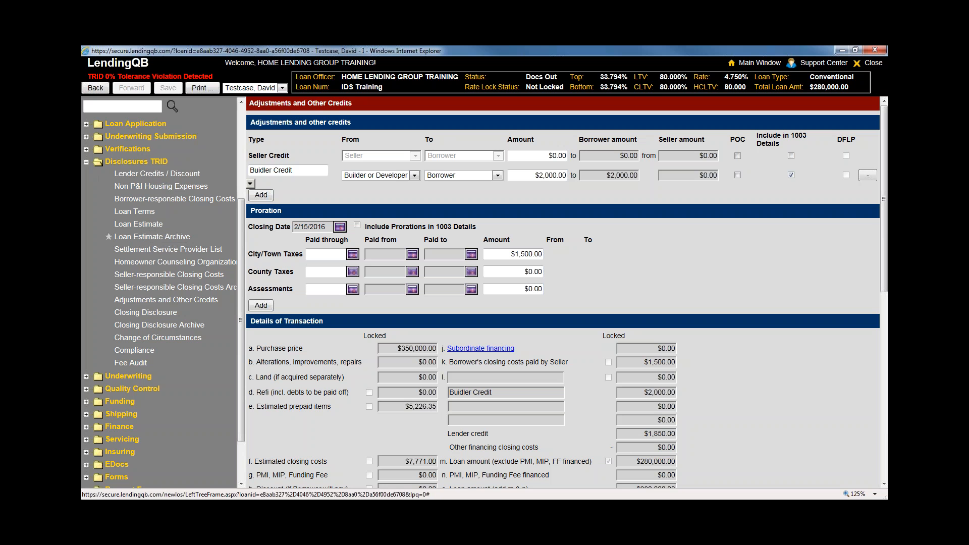
Reload Borrower-responsible Closing Costs and review the Cannot Shop For and Can Shop For fees
left_click(145, 200)
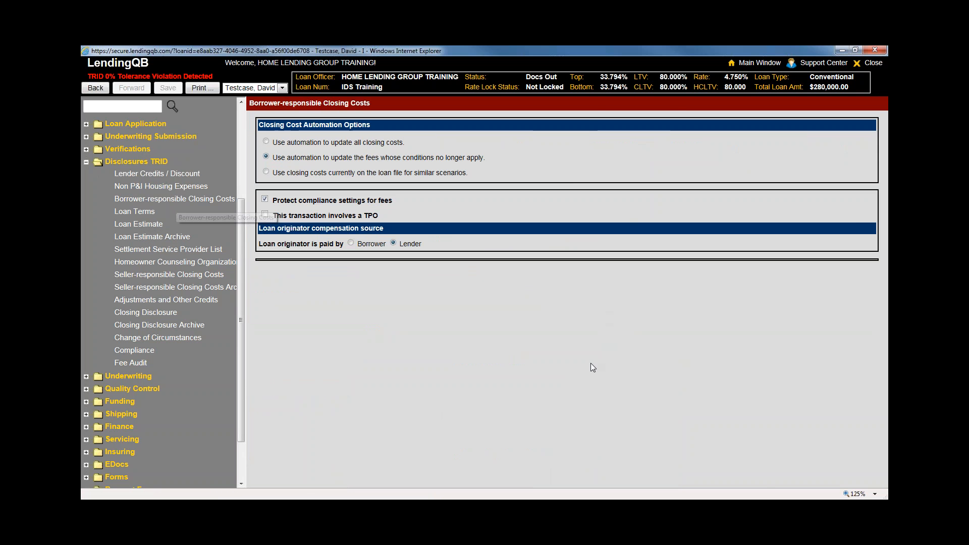
scroll(631, 343, "down", 4)
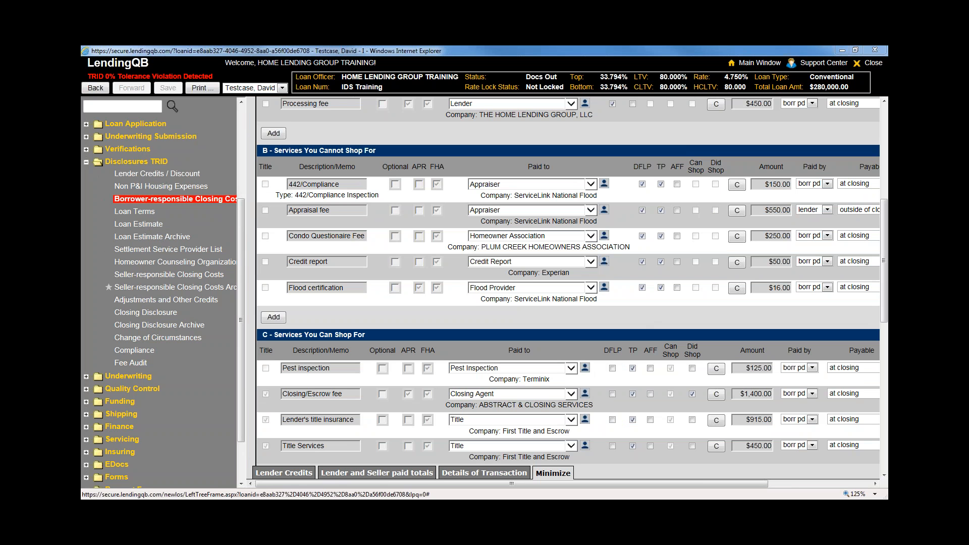
left_click(143, 202)
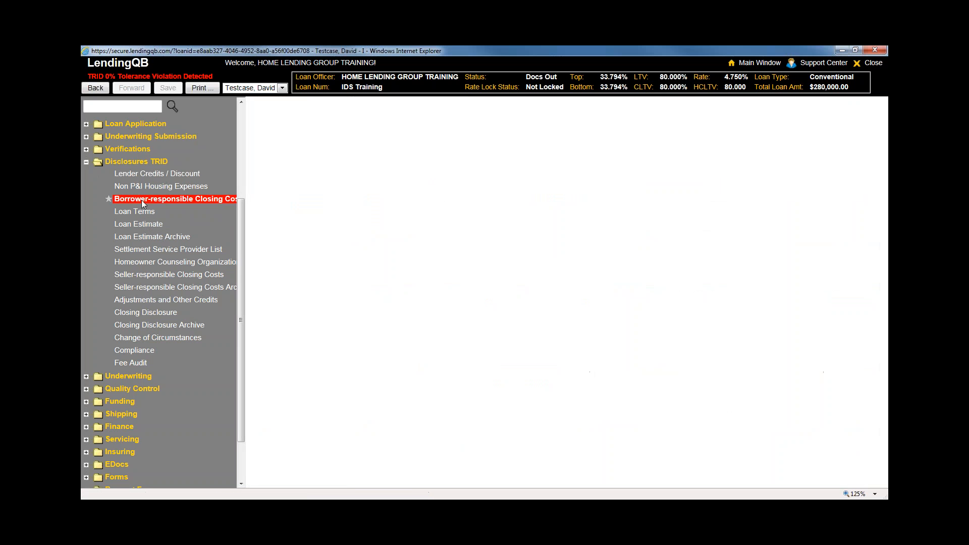
left_click(143, 202)
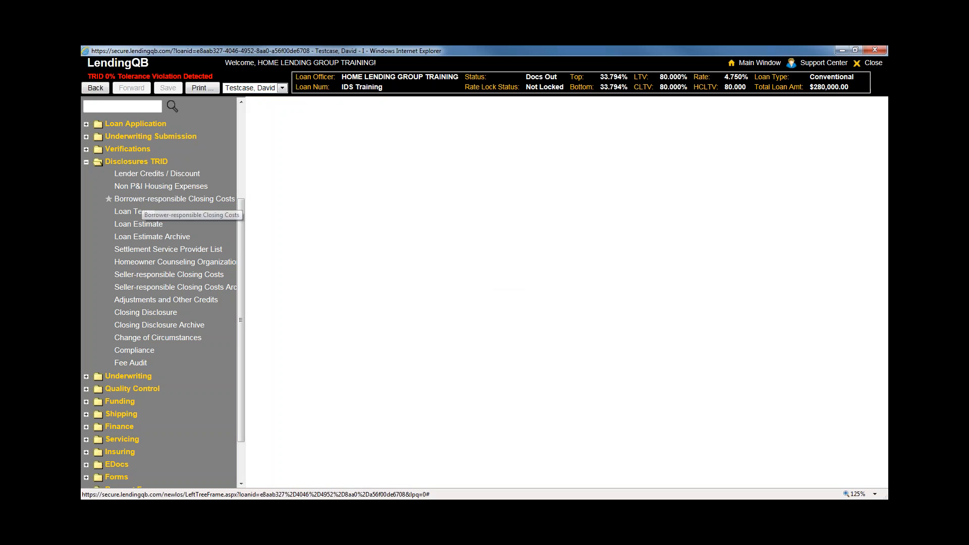
scroll(563, 423, "down", 7)
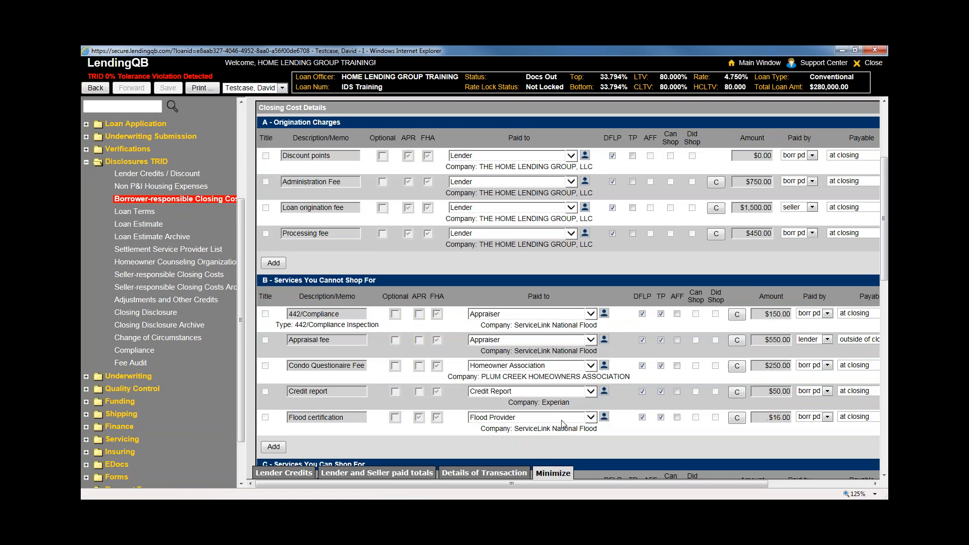
scroll(563, 423, "up", 1)
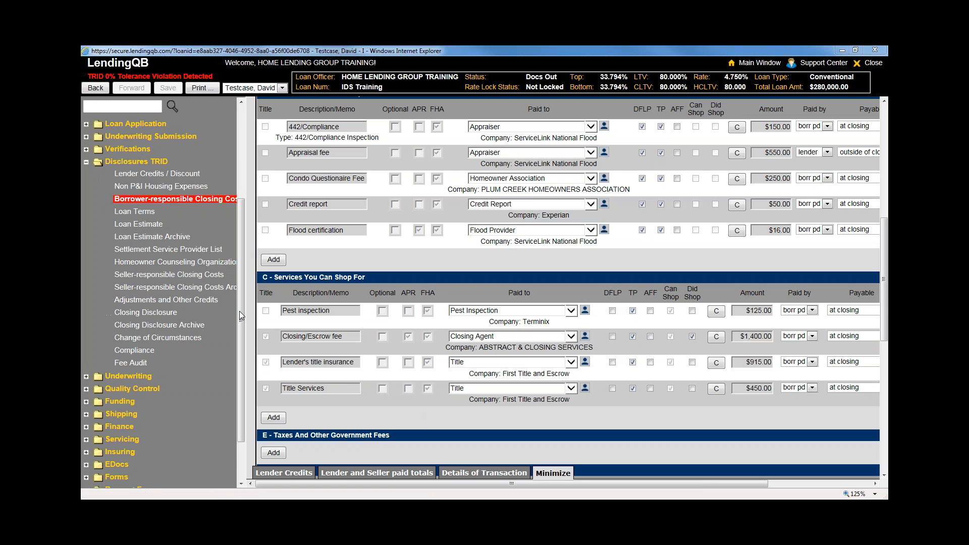
left_click_drag(239, 310, 244, 221)
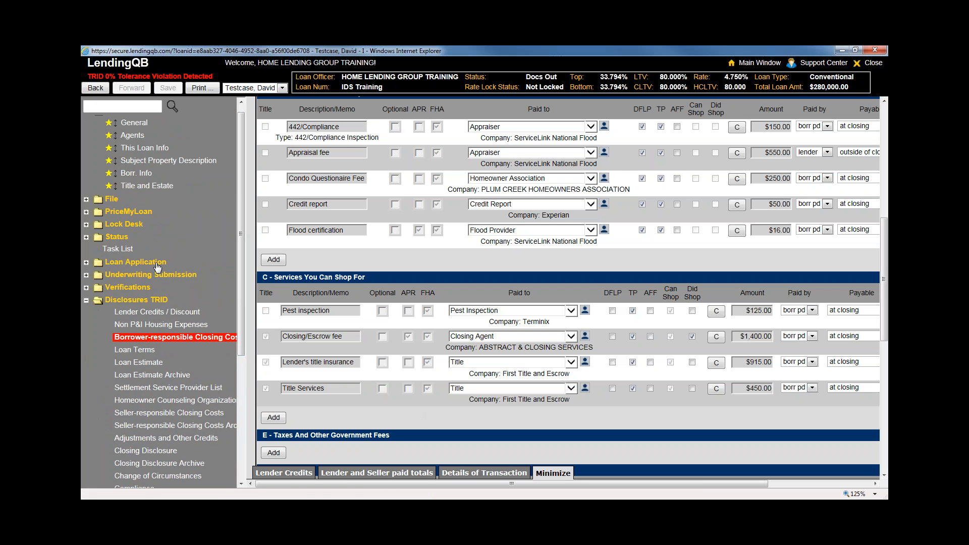
Open This Loan Info under Loan Application, then Change of Circumstances under Disclosures TRID
left_click(151, 262)
left_click(156, 274)
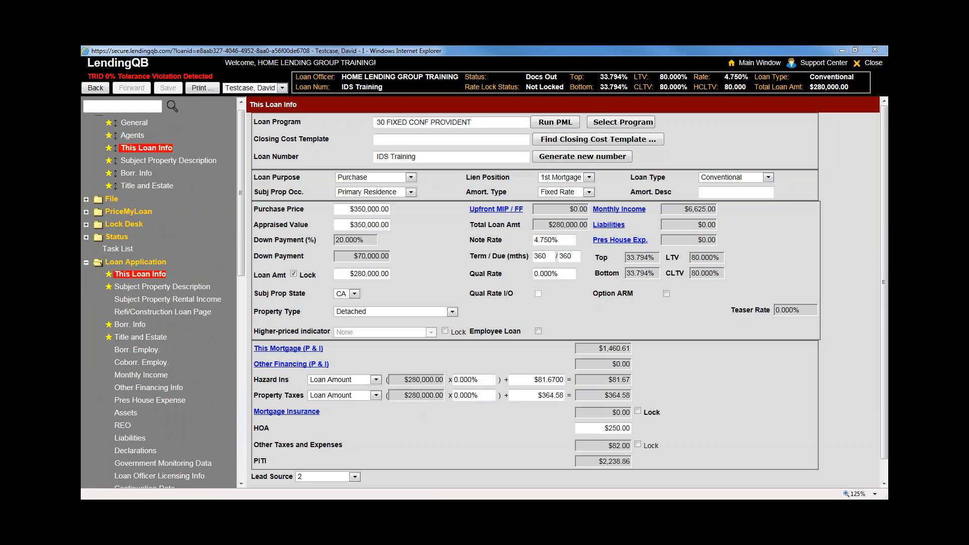
scroll(238, 313, "down", 7)
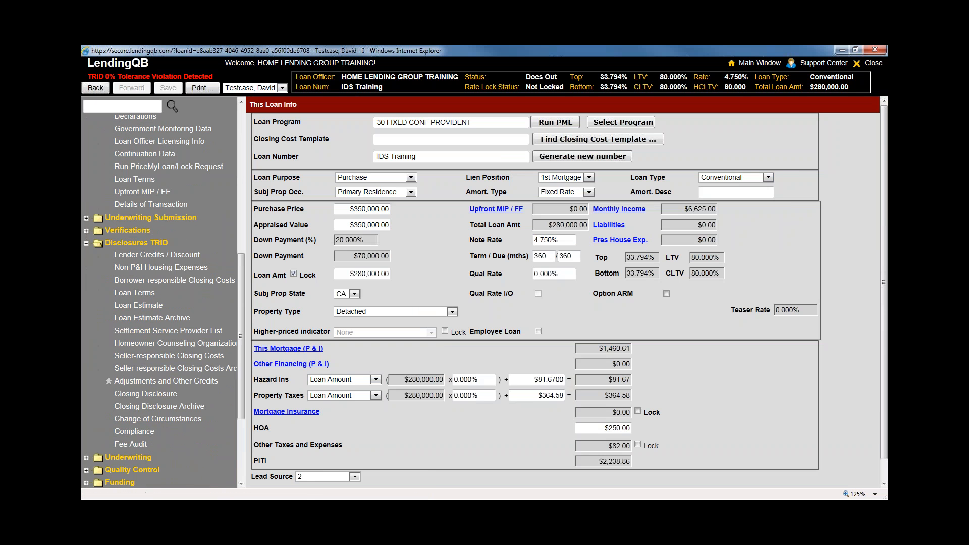
left_click(157, 420)
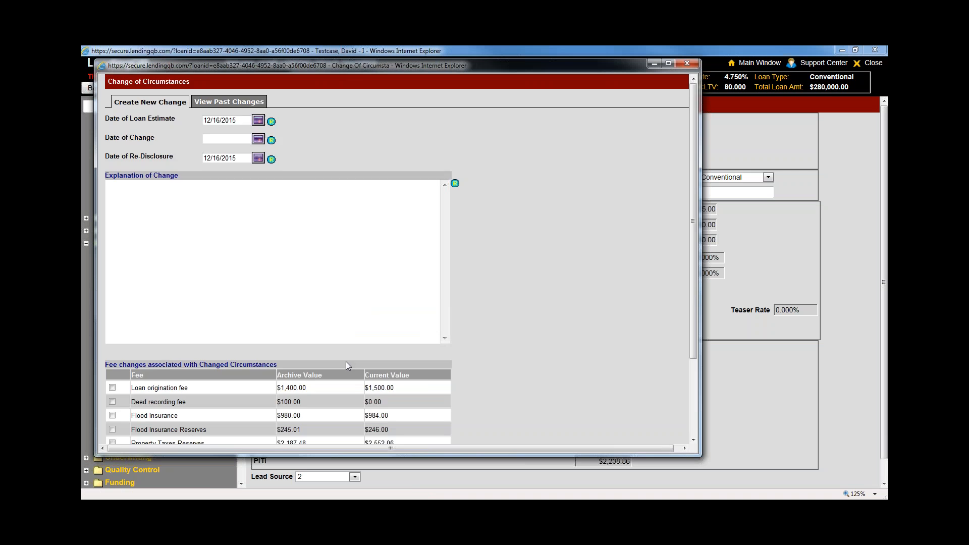
scroll(477, 367, "down", 3)
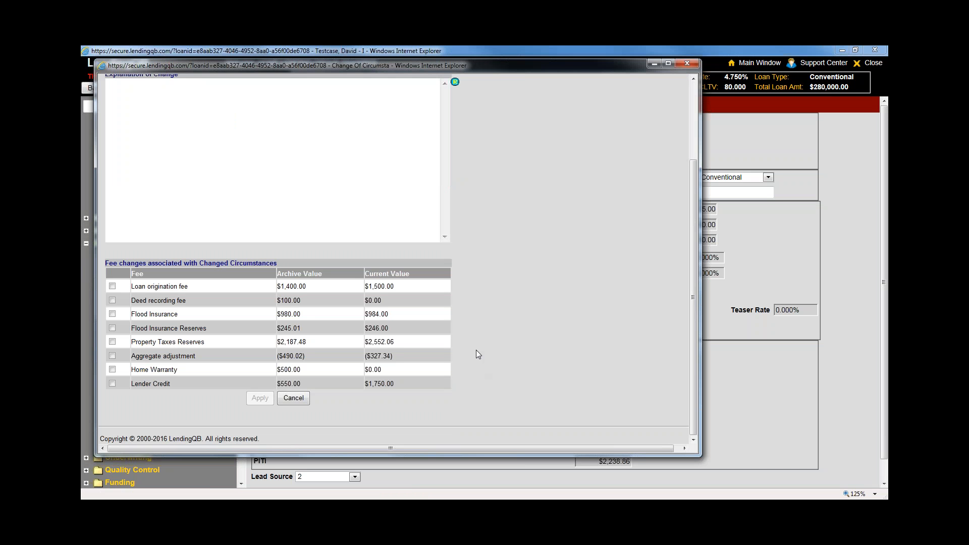
scroll(470, 373, "up", 2)
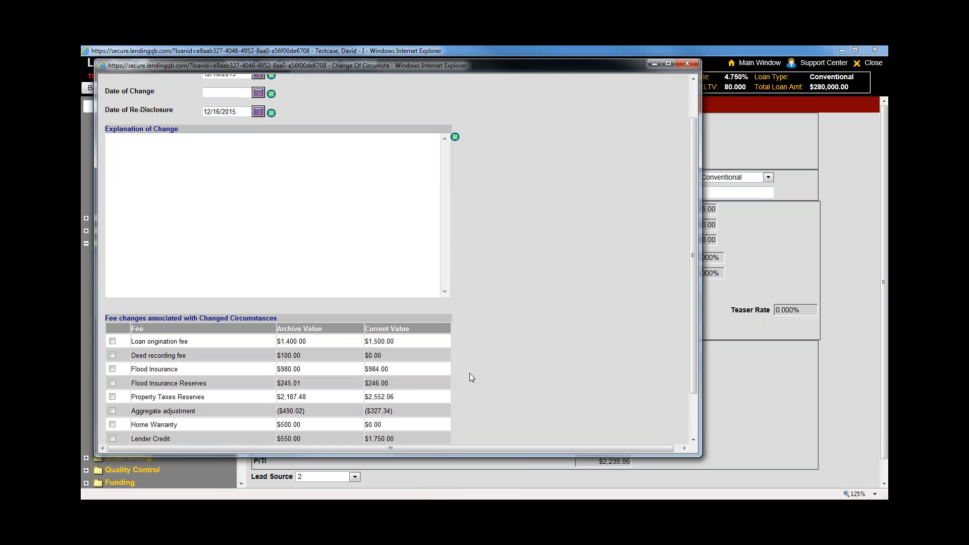
scroll(469, 373, "down", 2)
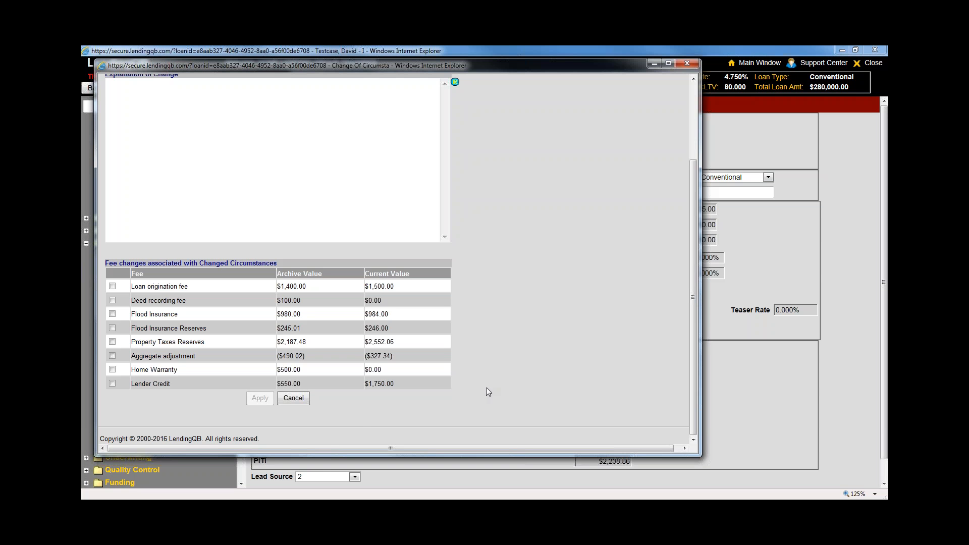
scroll(485, 388, "up", 1)
scroll(485, 389, "down", 1)
scroll(510, 374, "up", 3)
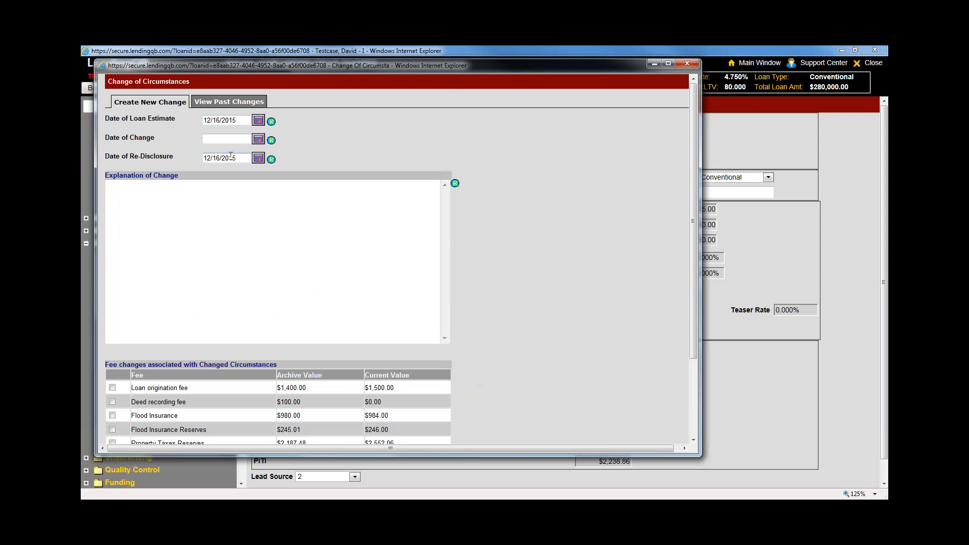
Enter an explanation of change with date January 1, 2016 and try to apply it
left_click(245, 200)
type("t")
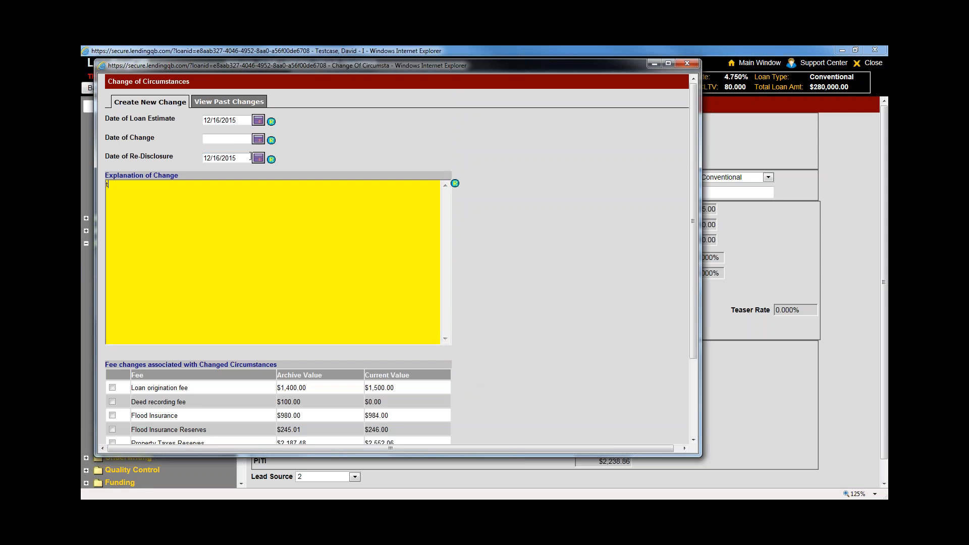
left_click(239, 139)
left_click(258, 139)
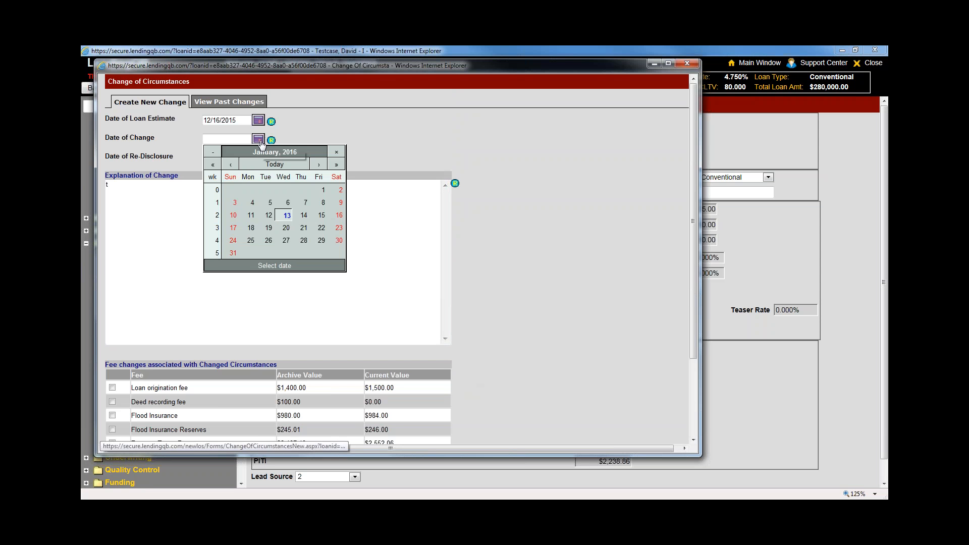
left_click(323, 190)
scroll(545, 312, "down", 3)
left_click(255, 399)
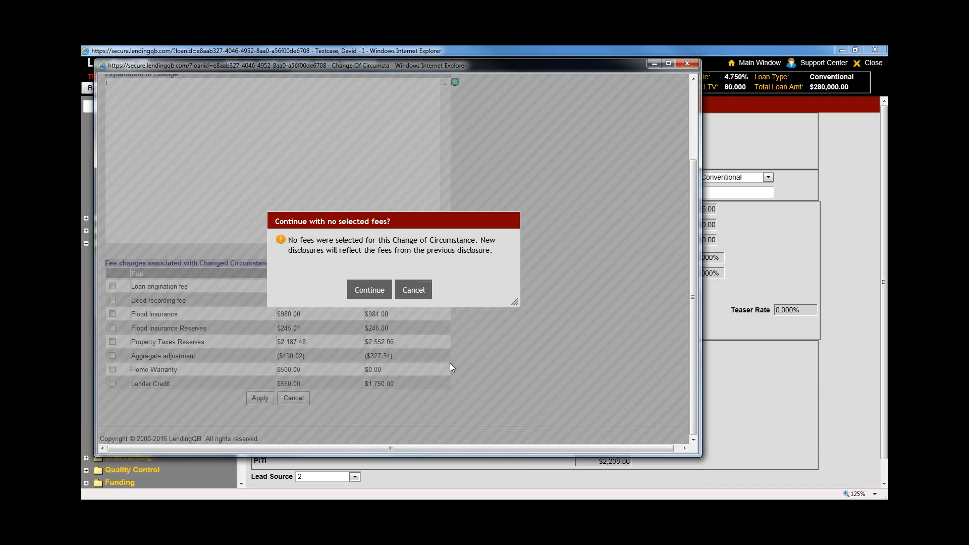
Back out of the no-selected-fees warning and scroll through the fee changes table
left_click_drag(288, 240, 502, 251)
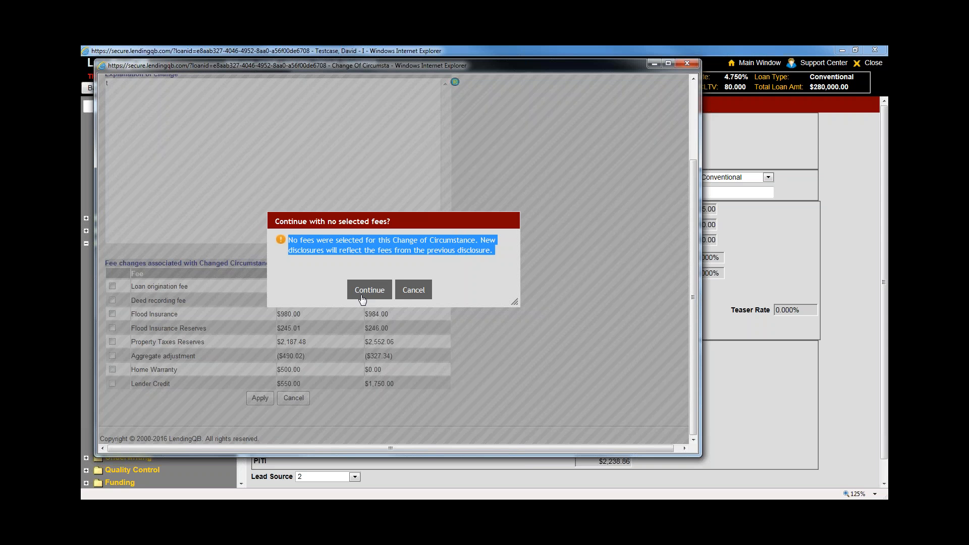
left_click(335, 292)
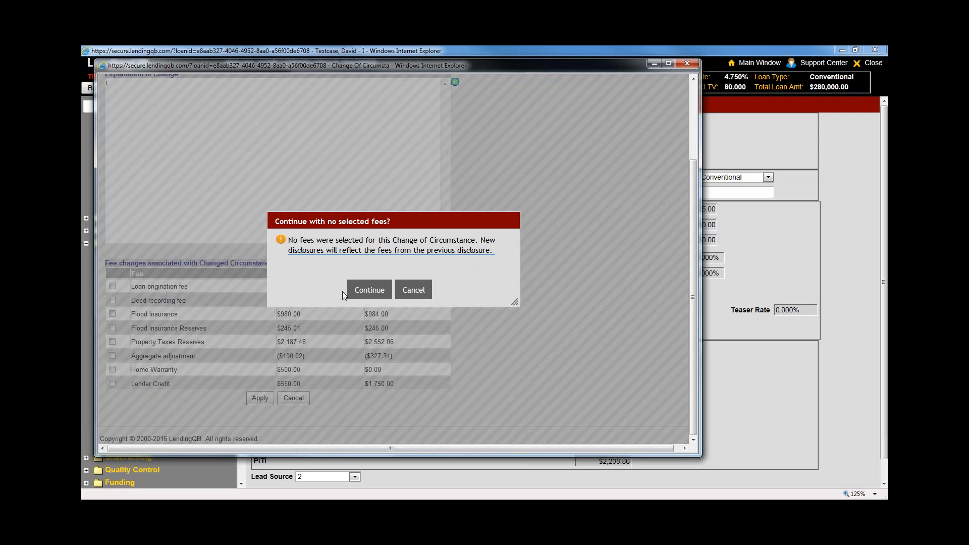
left_click(414, 291)
scroll(523, 384, "up", 2)
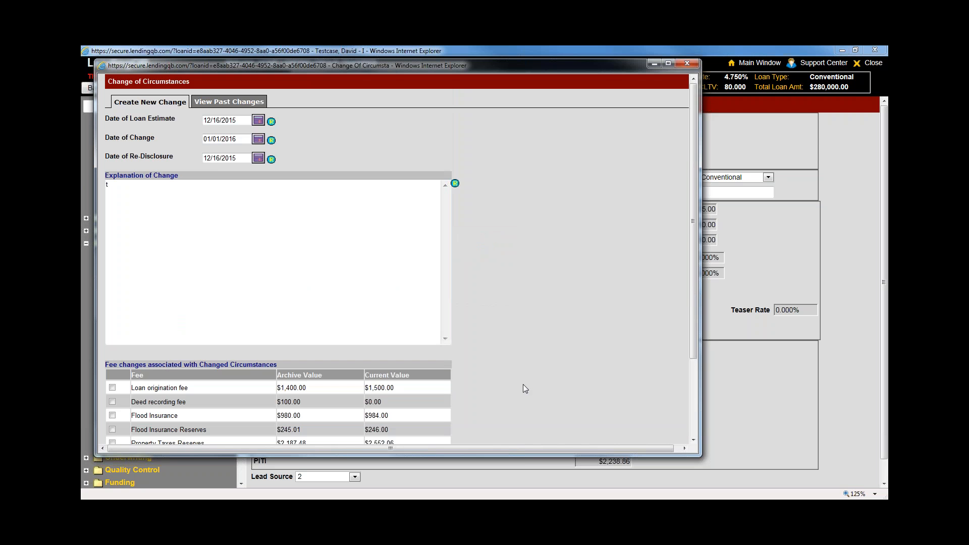
scroll(523, 384, "down", 3)
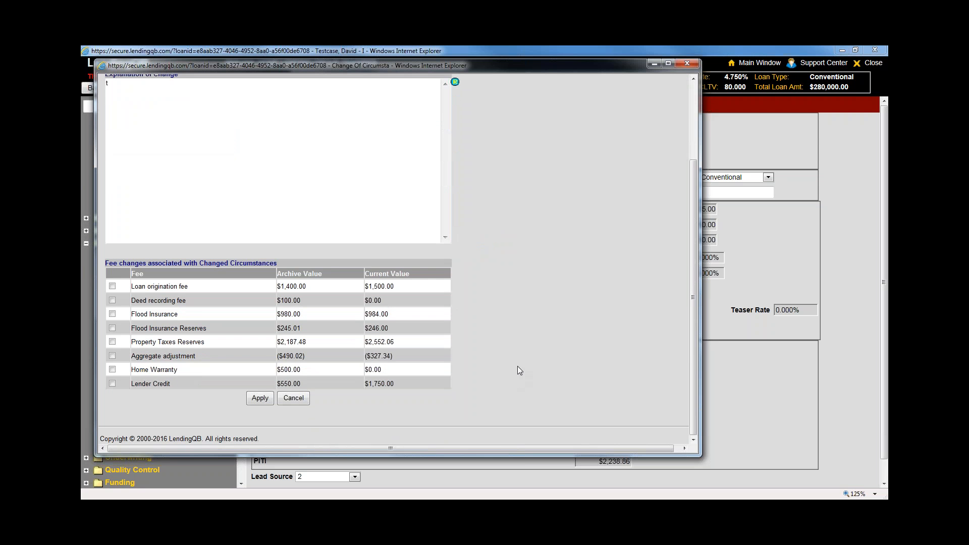
scroll(519, 373, "up", 2)
scroll(520, 378, "down", 2)
scroll(519, 379, "up", 2)
scroll(519, 378, "down", 2)
Close Change of Circumstances and open Run PriceMyLoan/Lock Request from the PriceMyLoan section
left_click(686, 64)
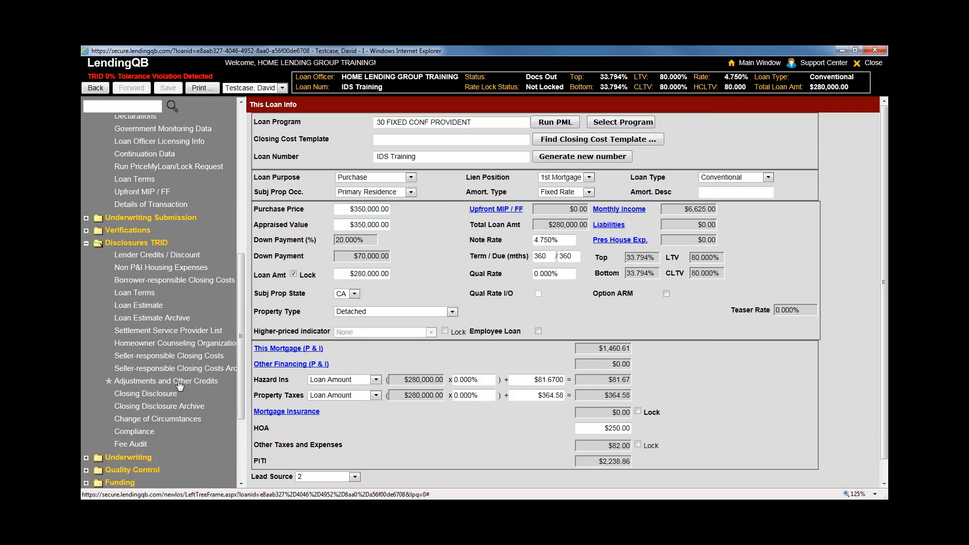
scroll(179, 385, "up", 5)
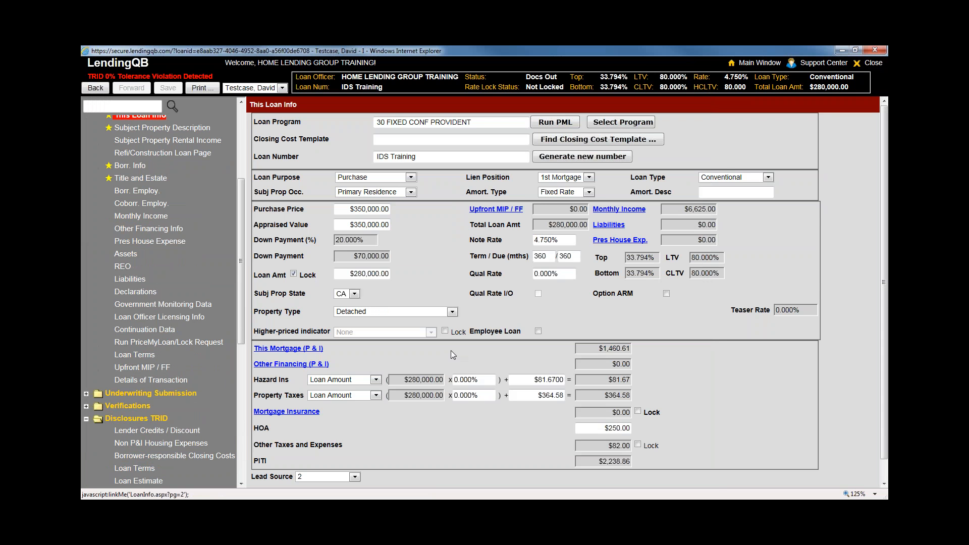
scroll(450, 350, "down", 2)
scroll(448, 350, "up", 2)
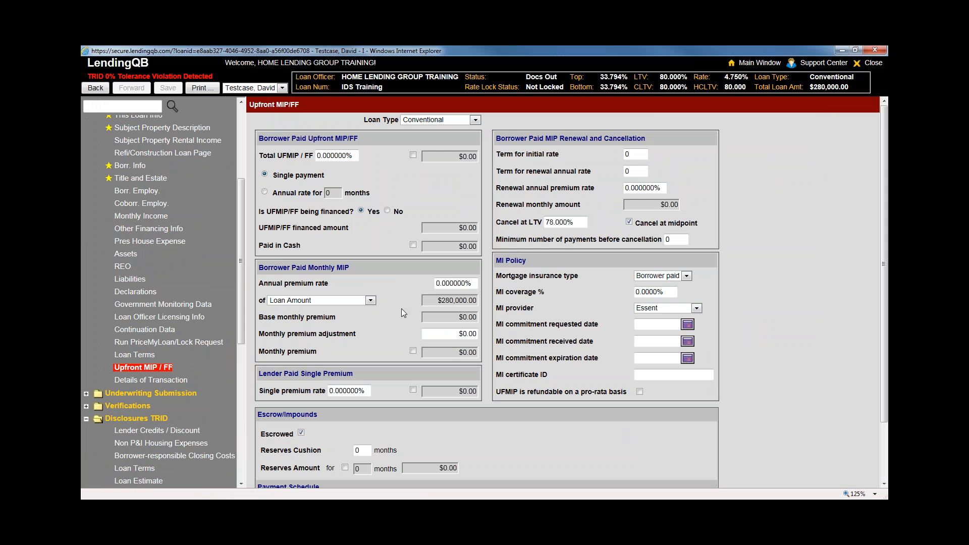
left_click_drag(240, 189, 243, 119)
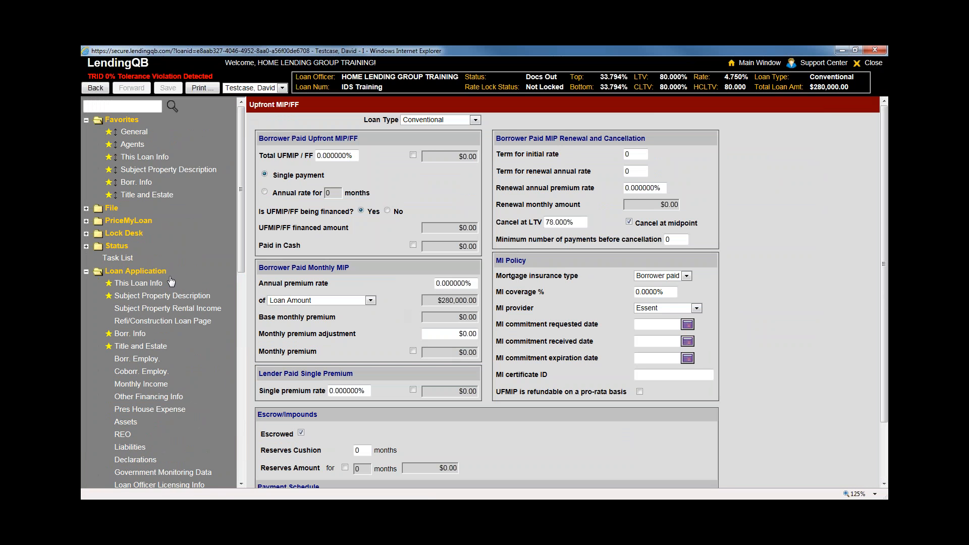
left_click(145, 222)
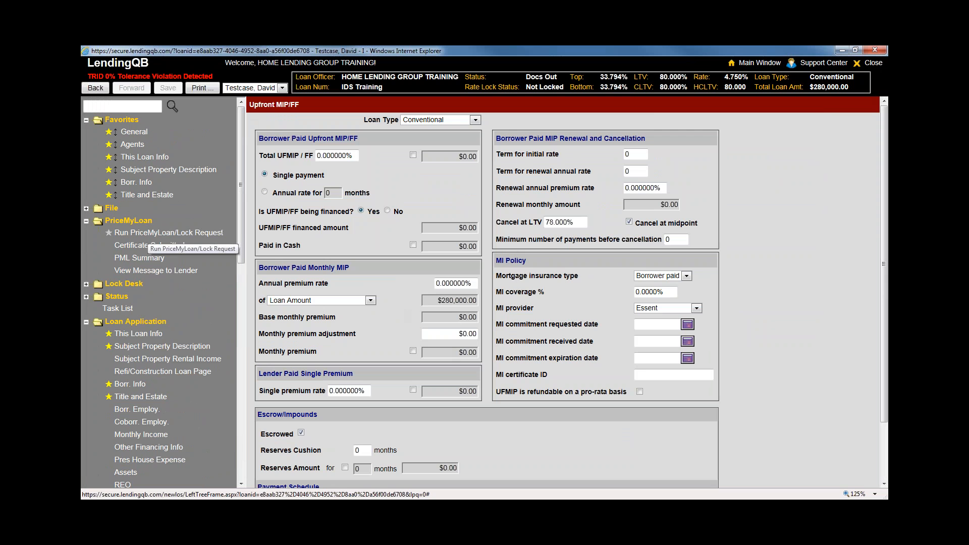
left_click(151, 233)
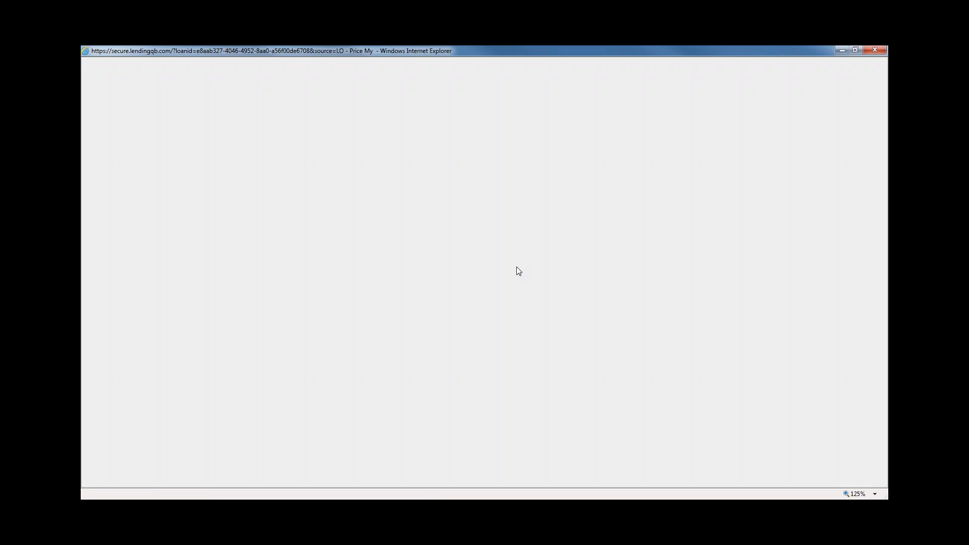
Turn the Override Auto-Calculated UFMIP/FF option on and back off again
scroll(357, 346, "down", 5)
scroll(358, 349, "down", 1)
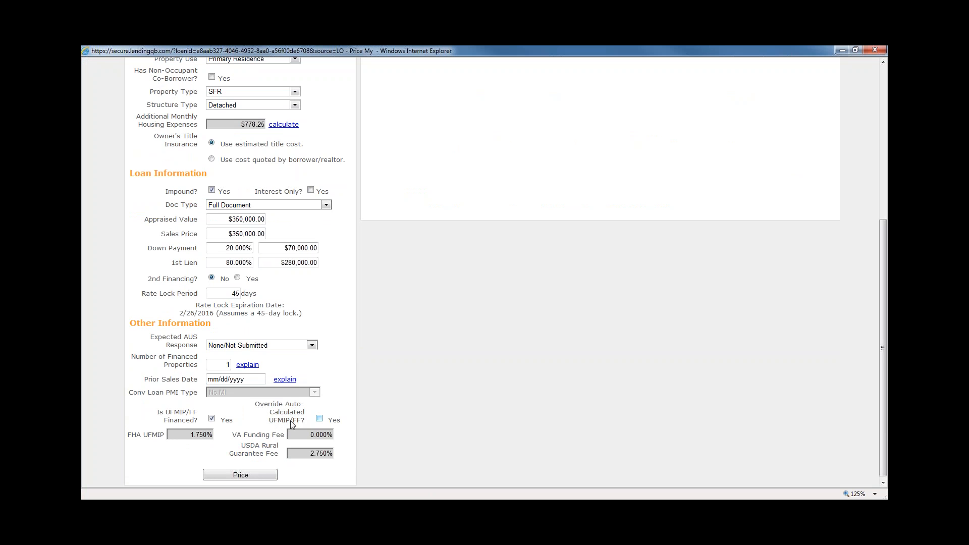
left_click(319, 419)
left_click(320, 418)
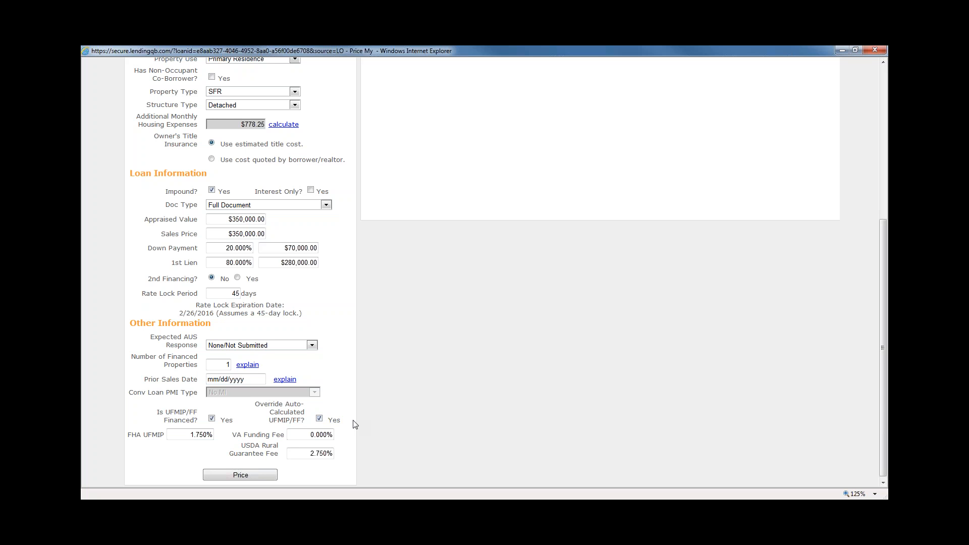
left_click(319, 418)
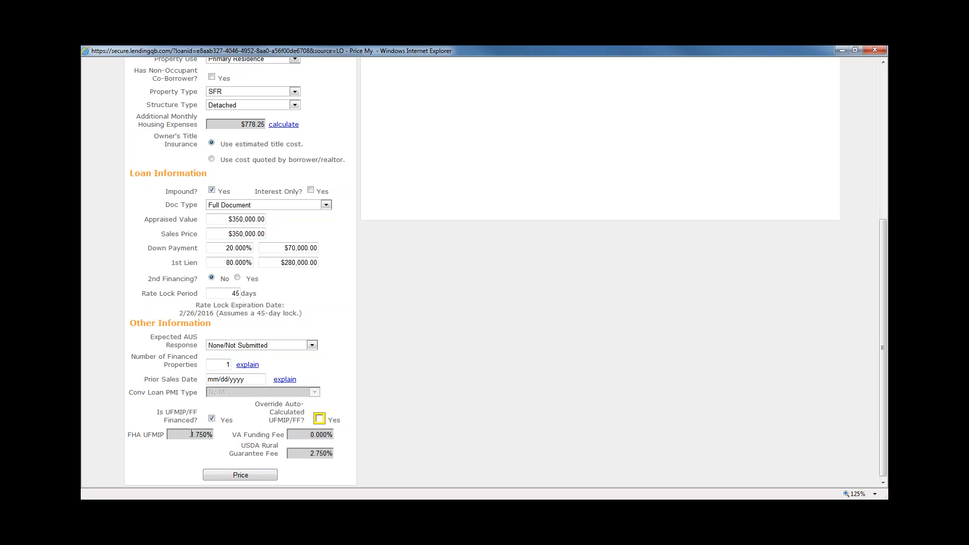
Step through the upfront fee fields, selecting the VA Funding Fee and FHA UFMIP 1.750% values
key("Tab")
key("Tab")
key("Tab")
left_click(311, 435)
key("Tab")
left_click(179, 437)
left_click(397, 431)
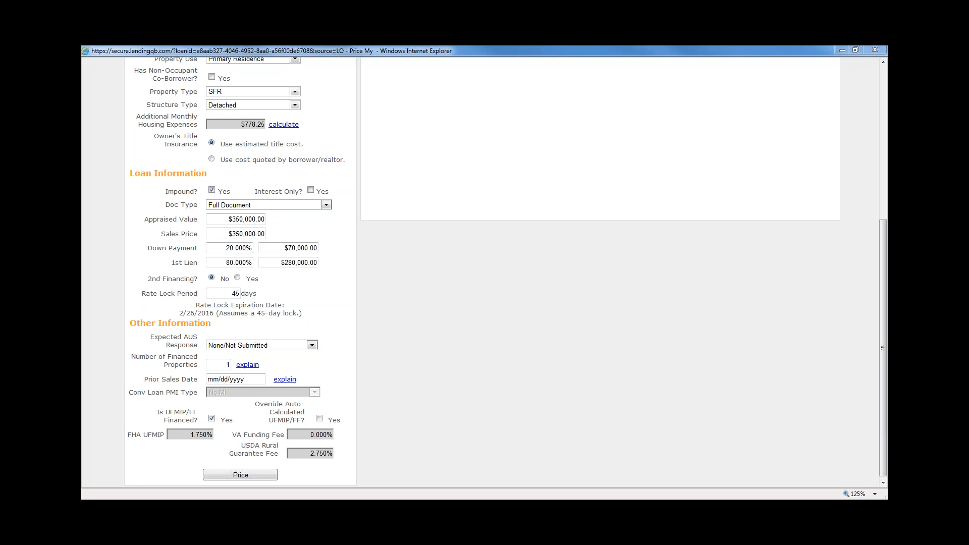
left_click(396, 430)
scroll(398, 430, "up", 6)
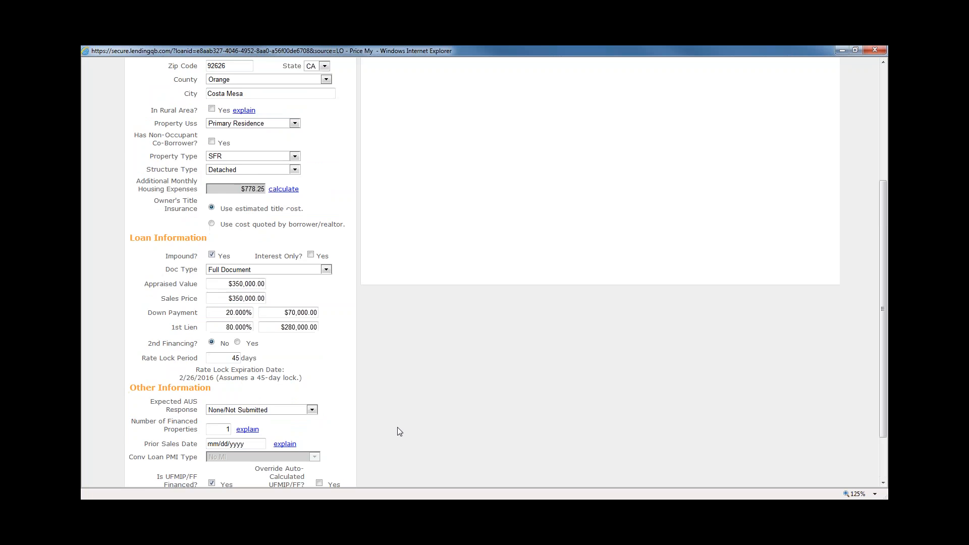
scroll(397, 429, "down", 5)
scroll(384, 427, "down", 1)
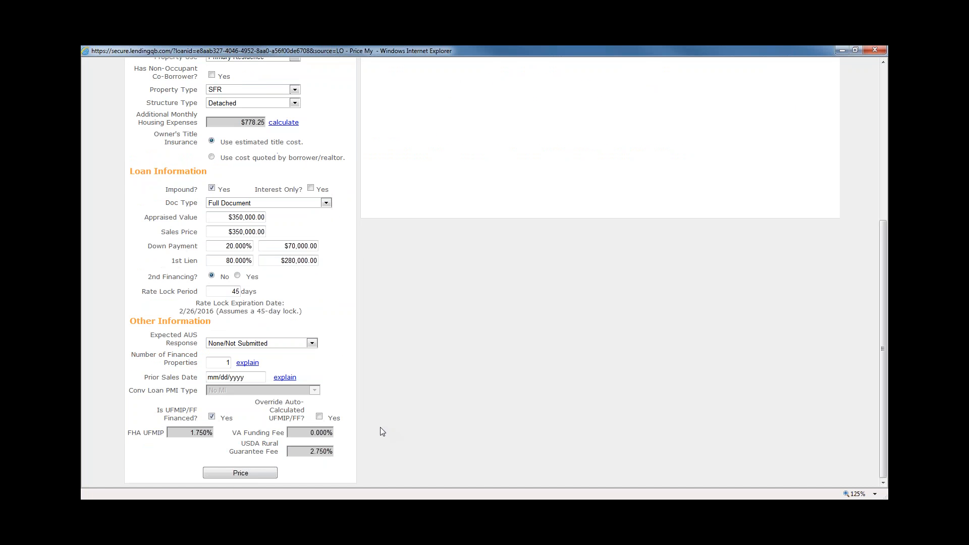
scroll(380, 429, "up", 8)
left_click(156, 213)
scroll(304, 432, "down", 4)
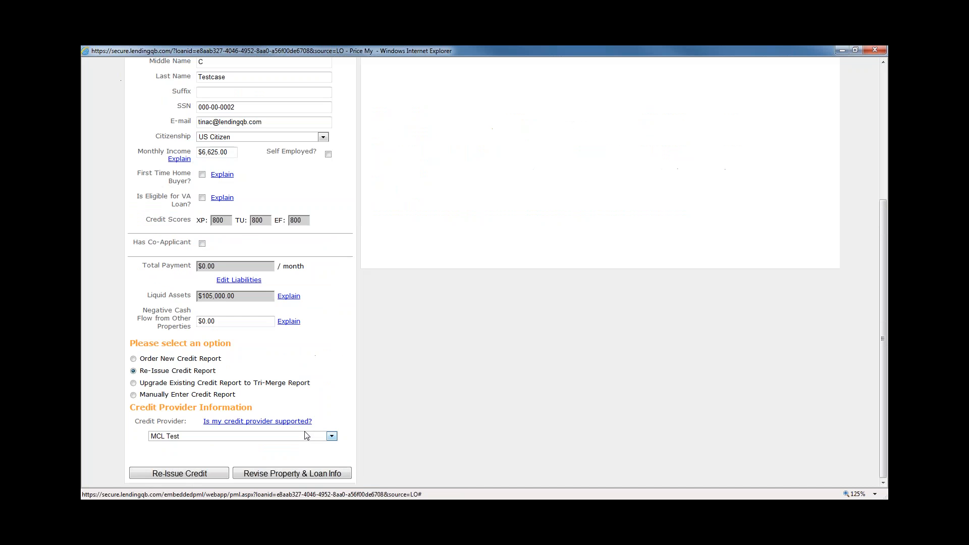
scroll(244, 202, "up", 2)
left_click(218, 132)
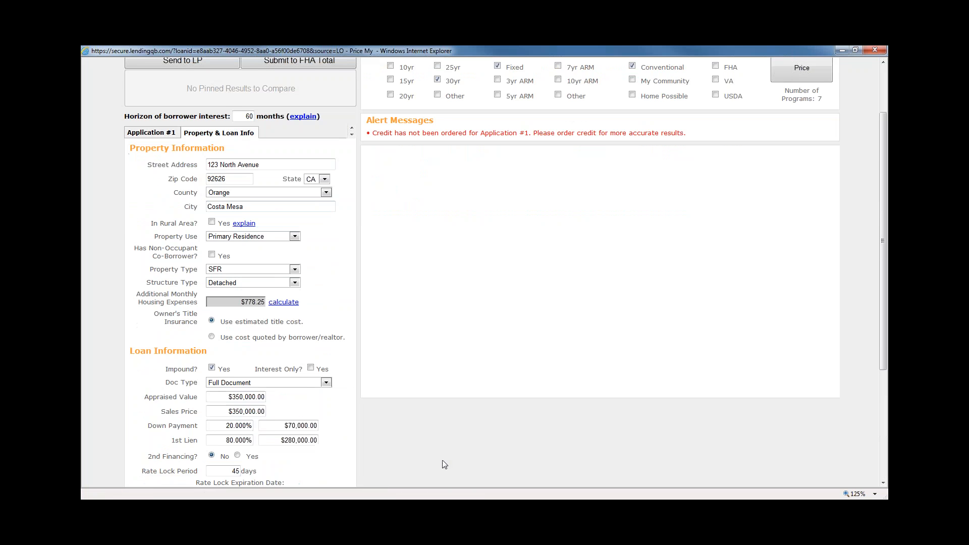
scroll(438, 455, "down", 4)
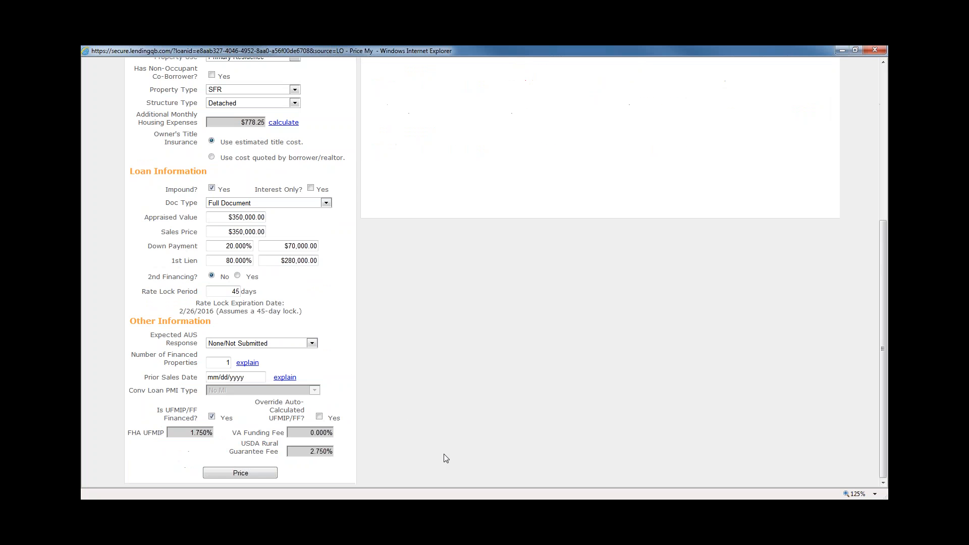
scroll(443, 455, "up", 1)
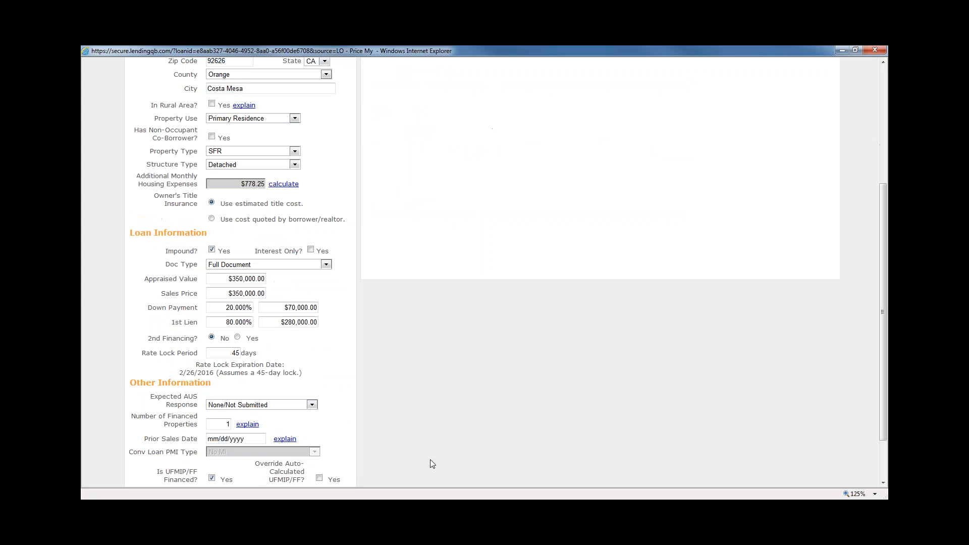
scroll(430, 459, "up", 2)
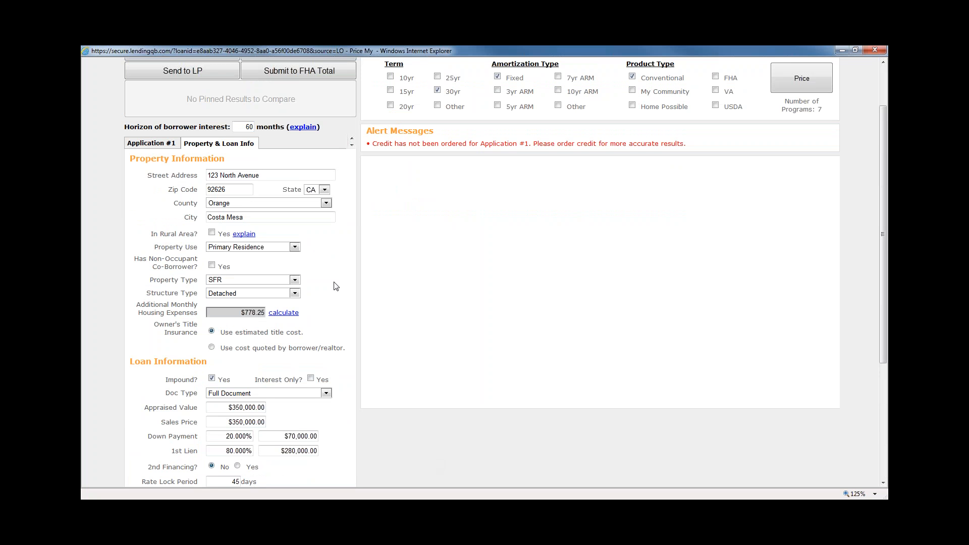
left_click(267, 174)
left_click(239, 190)
left_click(255, 203)
left_click(357, 241)
scroll(252, 306, "down", 3)
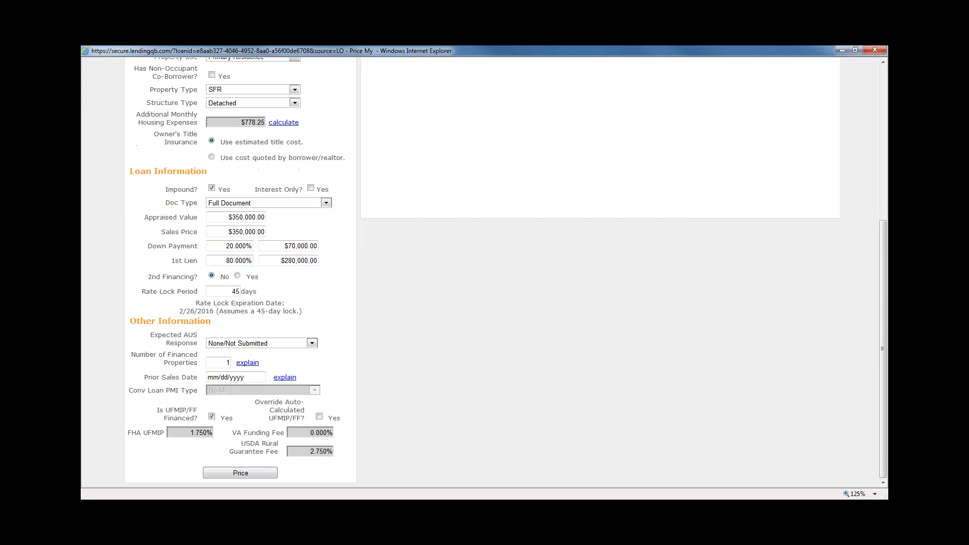
scroll(259, 283, "up", 1)
left_click(258, 283)
left_click(249, 295)
left_click(242, 310)
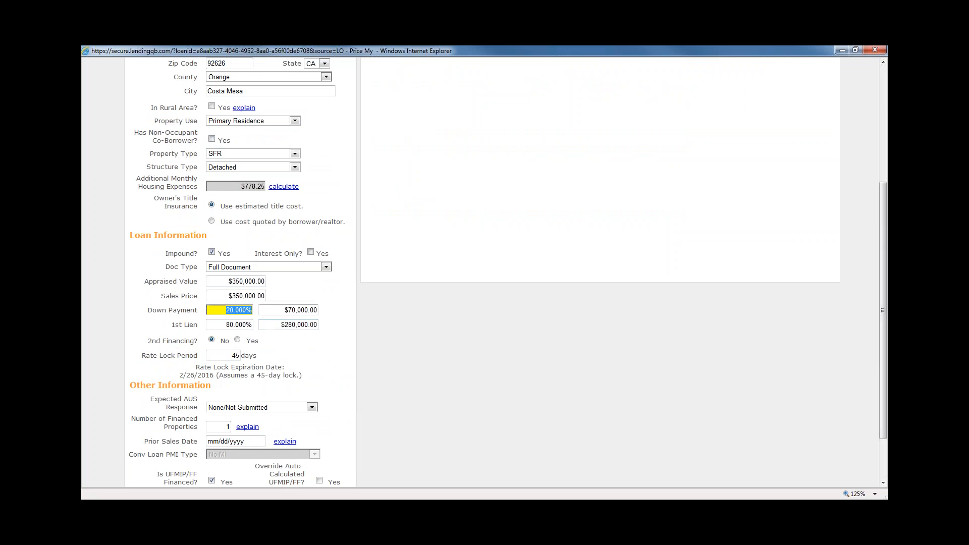
scroll(241, 272, "down", 1)
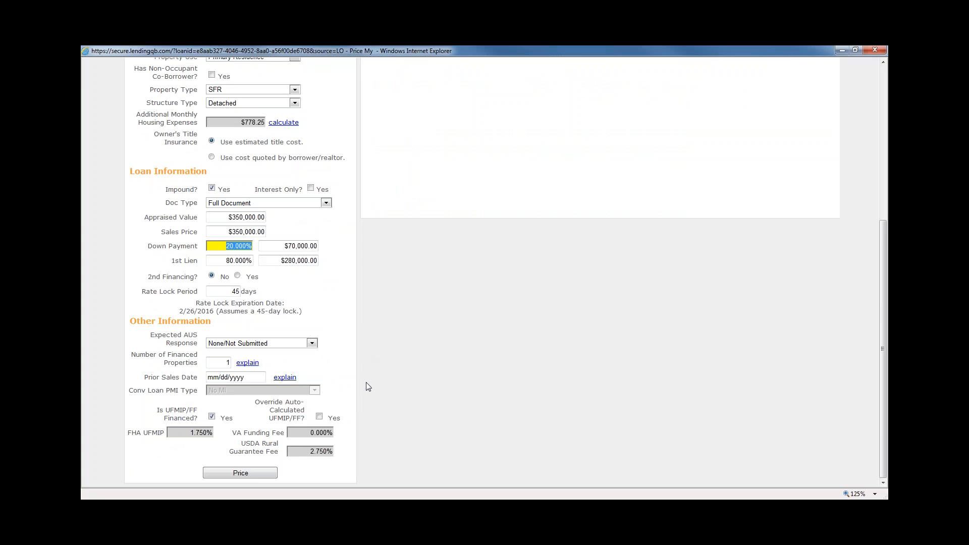
scroll(366, 383, "up", 3)
left_click(153, 146)
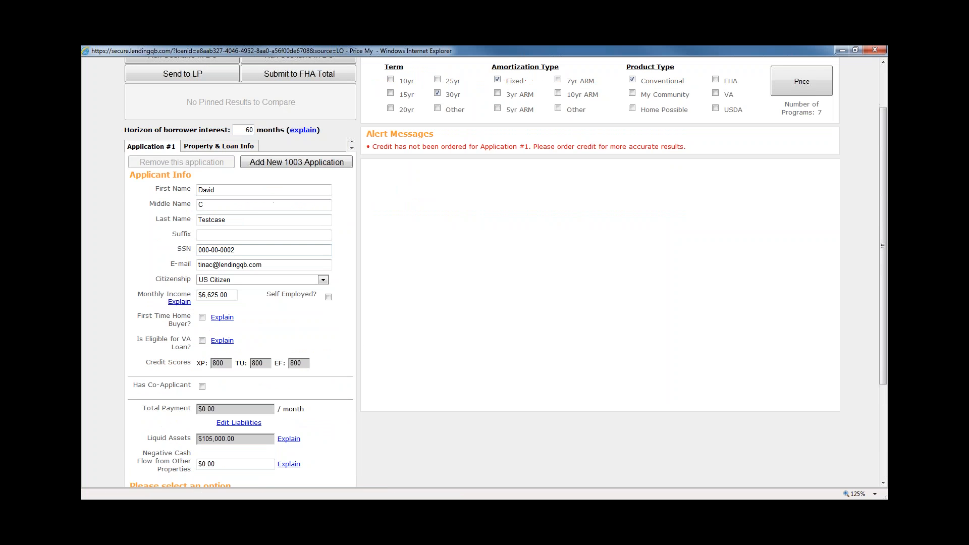
scroll(385, 357, "down", 1)
scroll(386, 357, "up", 2)
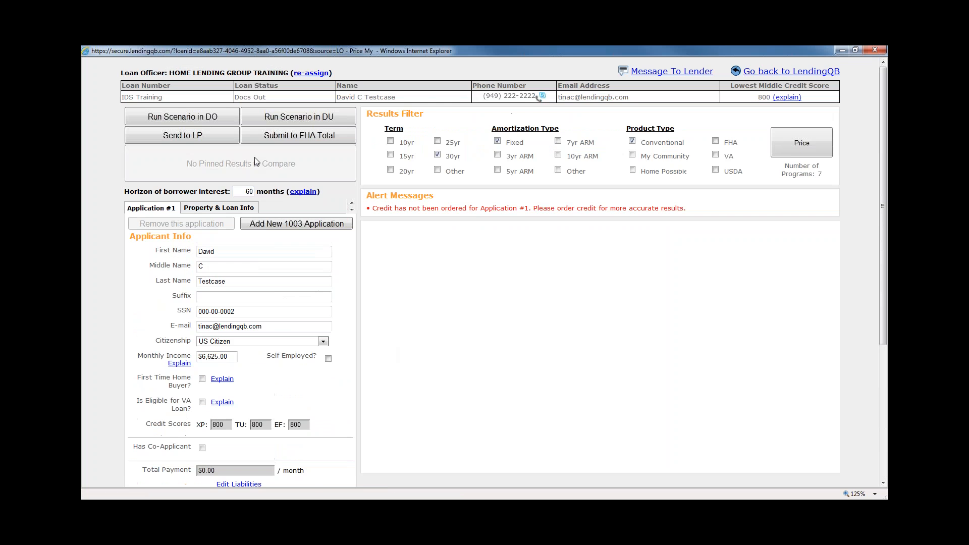
left_click(222, 208)
Highlight the Override UFMIP/FF label, then leave PriceMyLoan and return to the LendingQB loan file
scroll(414, 394, "down", 1)
scroll(414, 394, "down", 2)
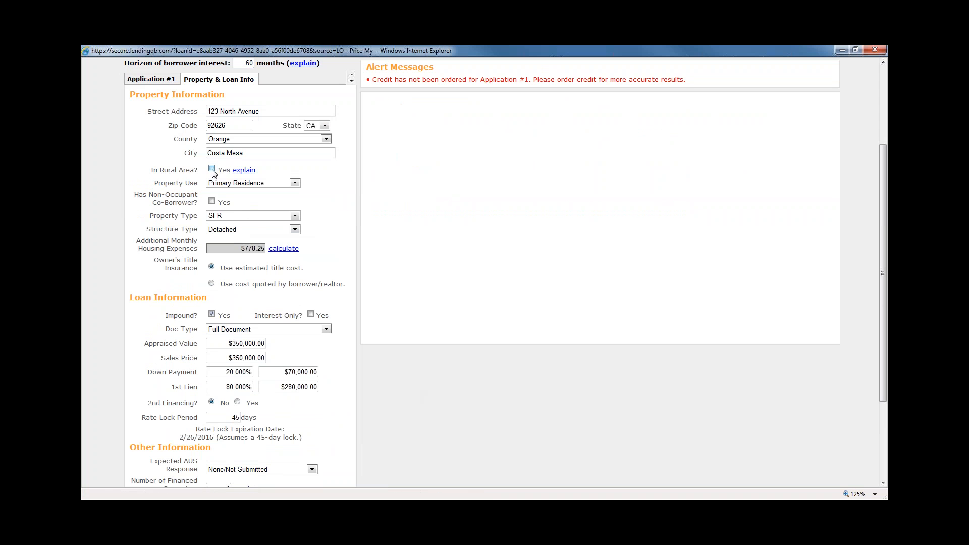
scroll(411, 458, "down", 3)
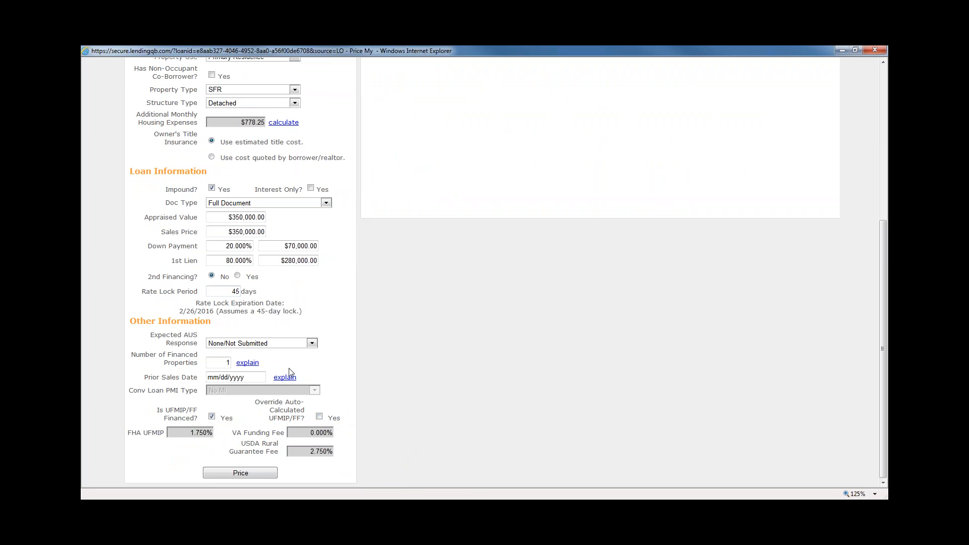
mouse_move(342, 420)
left_mouse_down()
mouse_move(259, 404)
mouse_move(338, 418)
left_mouse_up()
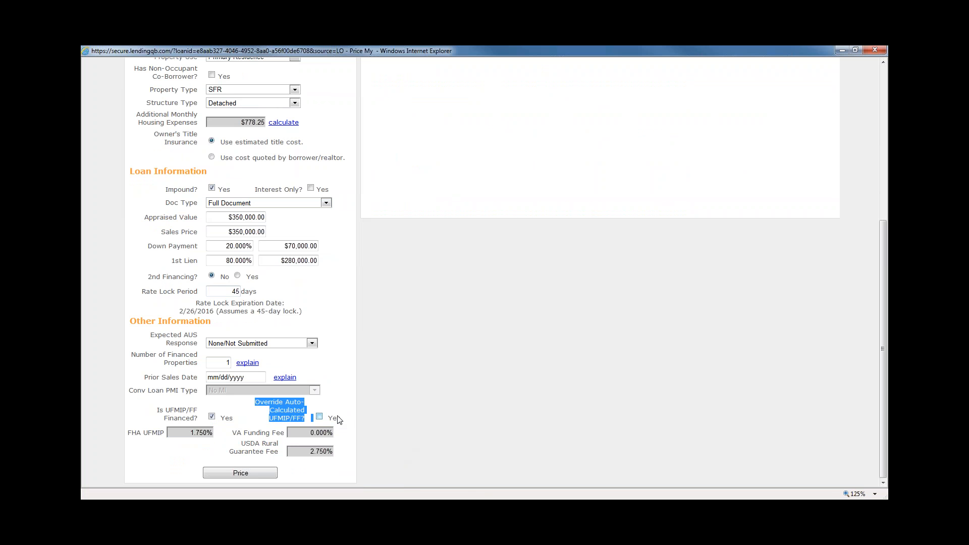
left_click(402, 449)
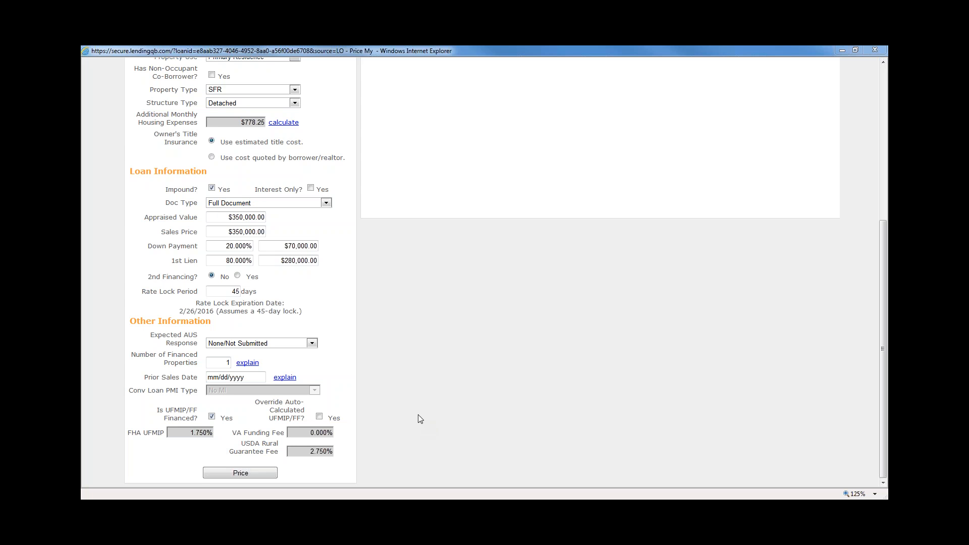
scroll(444, 457, "up", 5)
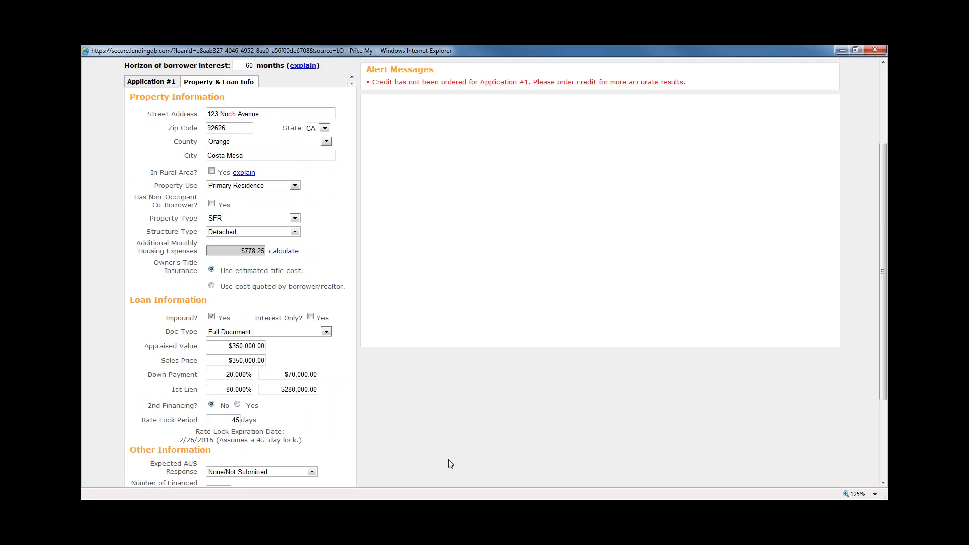
left_click(791, 71)
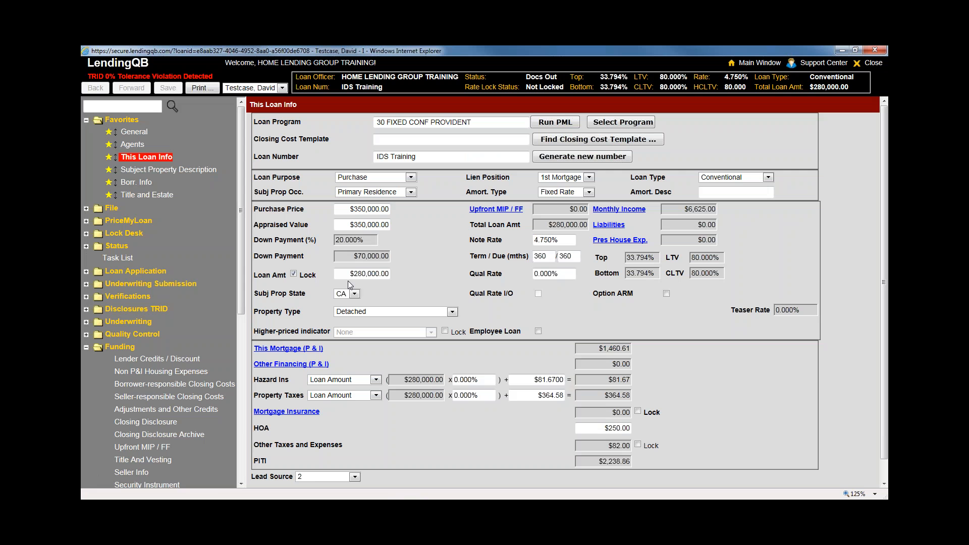
Scroll to Funding and open IDS Document Generation for the loan
left_click_drag(240, 126, 241, 291)
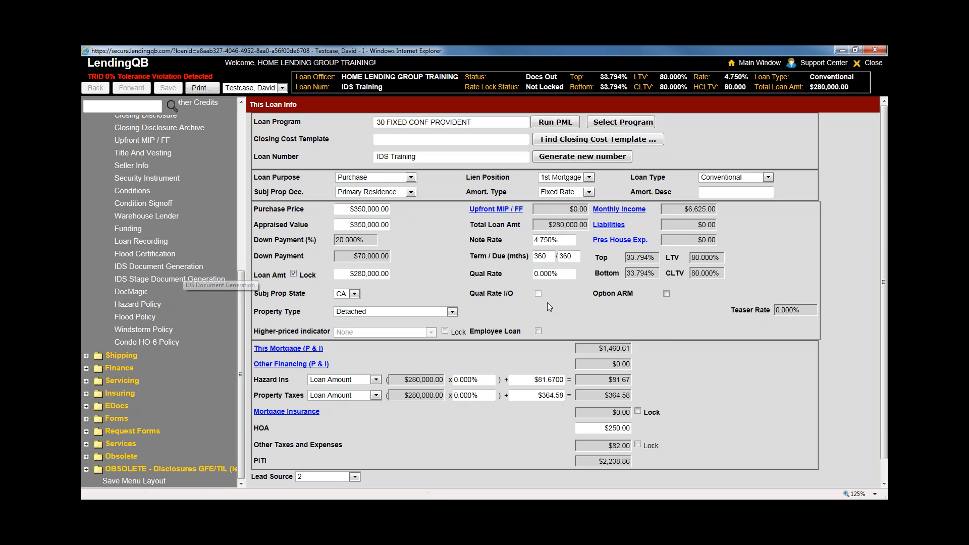
left_click(398, 141)
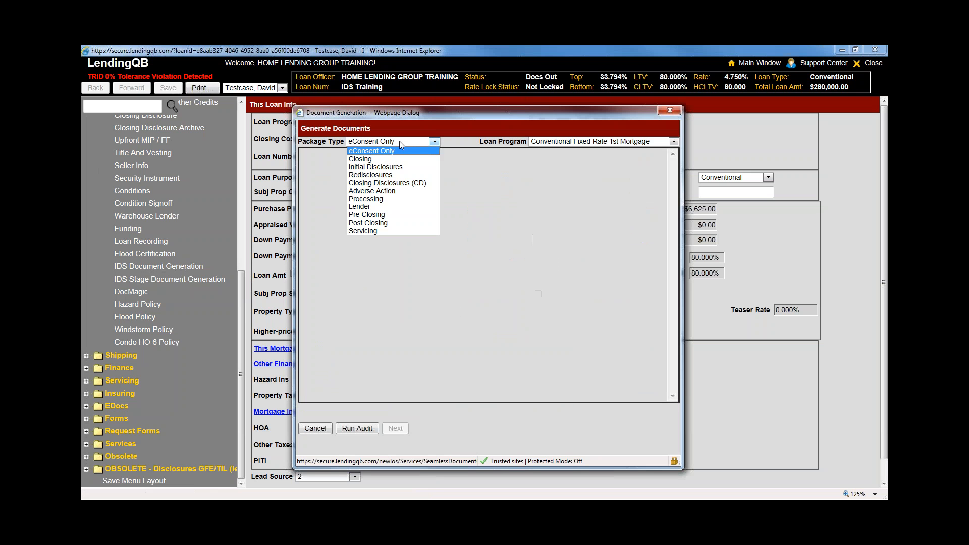
Choose the Closing package, run its data entry audit, and continue past the audit results
left_click(381, 159)
left_click(365, 429)
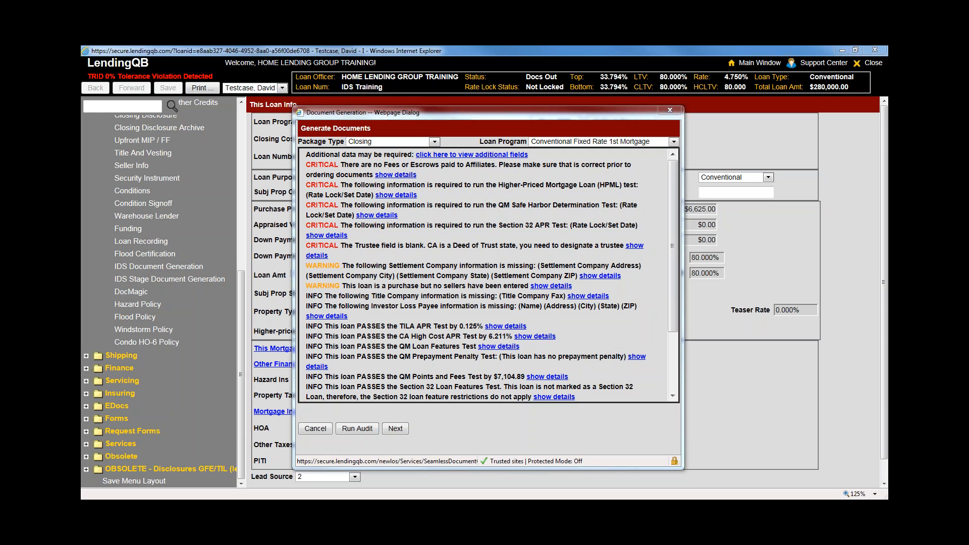
left_click(404, 430)
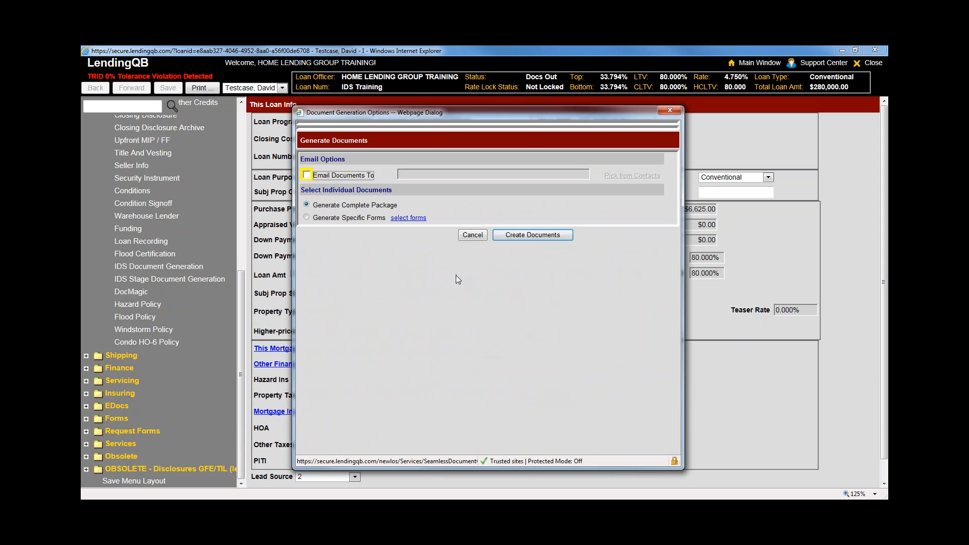
E-mail the documents to Athens Title, picked from contact entries filtered to the Title type
left_click(306, 176)
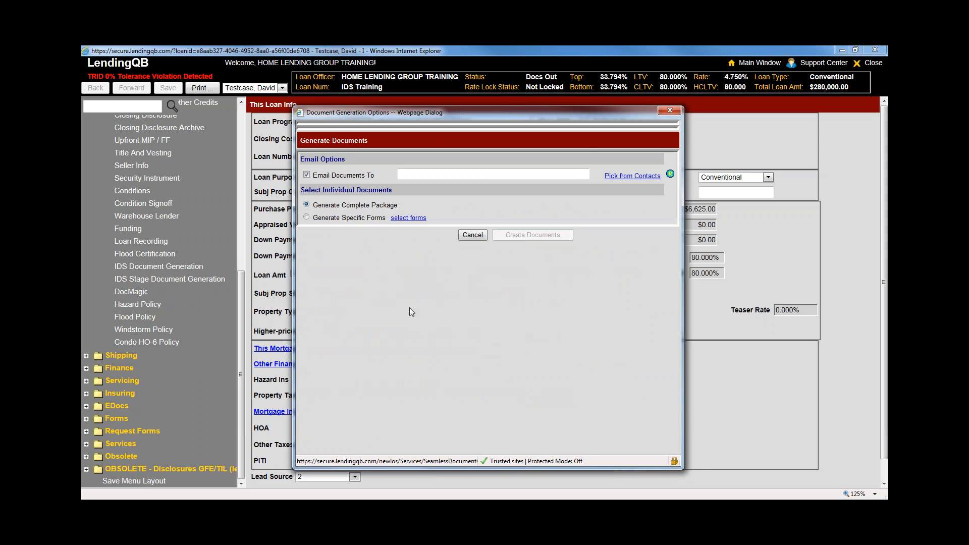
left_click(637, 175)
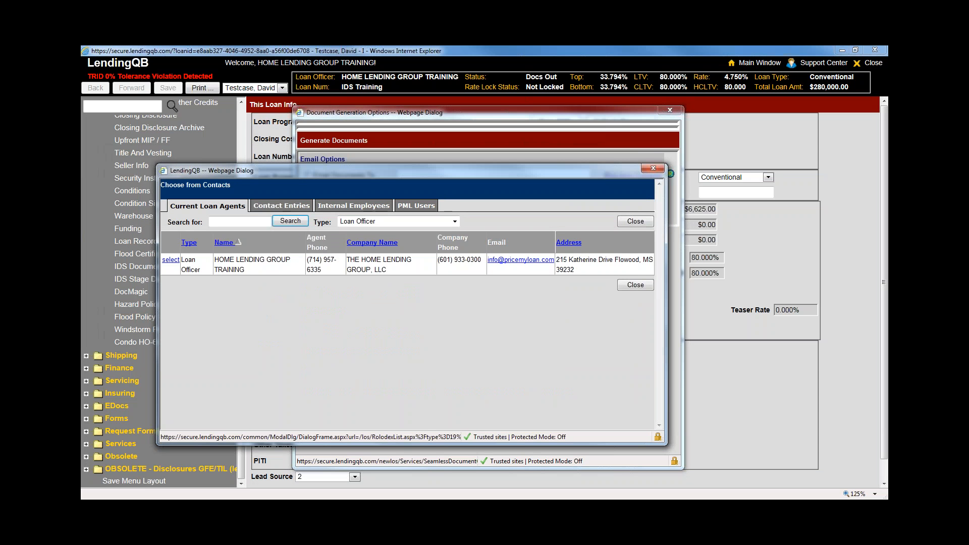
left_click(454, 221)
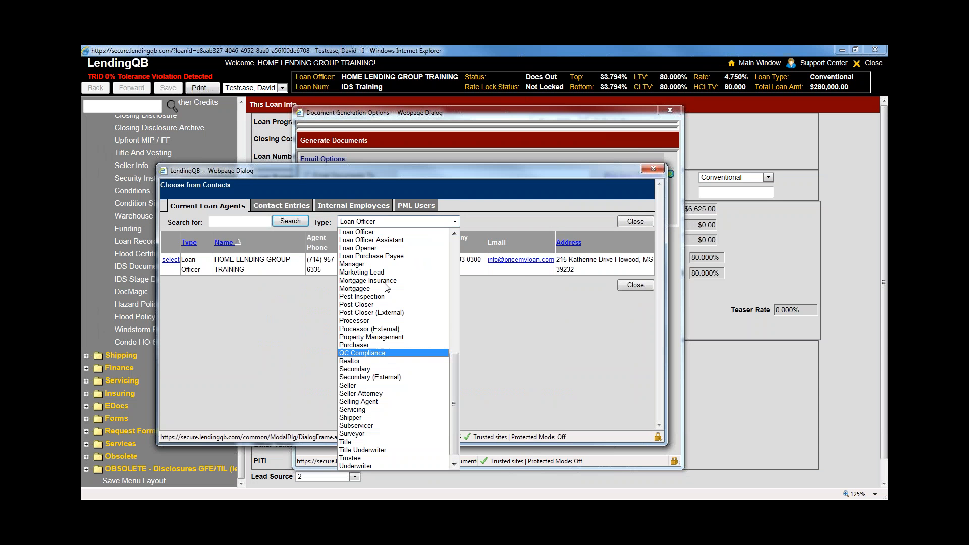
left_click(282, 205)
left_click(455, 224)
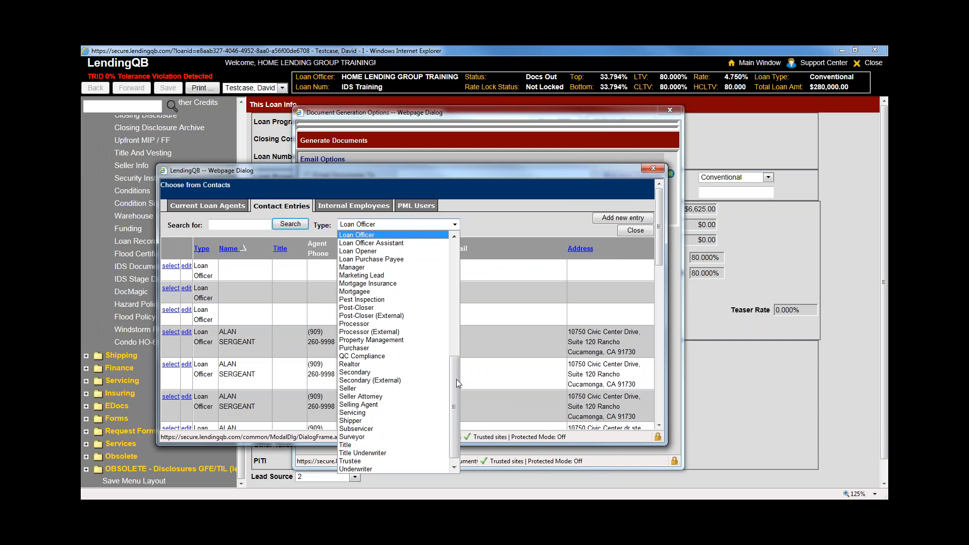
left_click(345, 444)
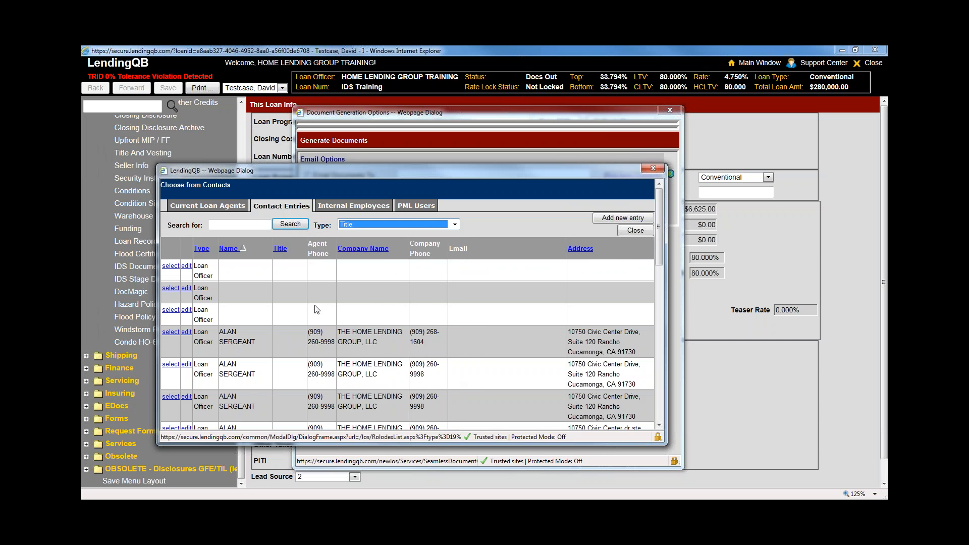
scroll(226, 363, "down", 1)
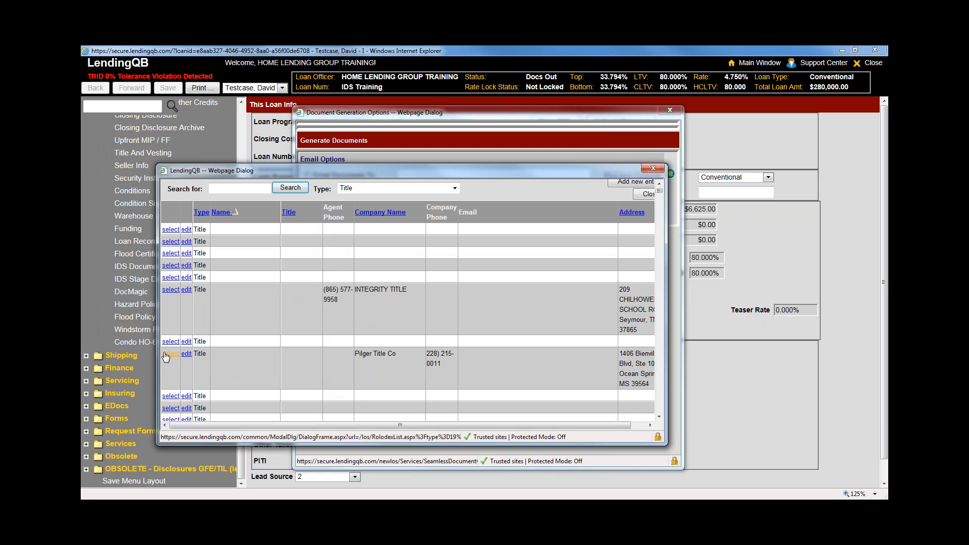
scroll(535, 336, "down", 5)
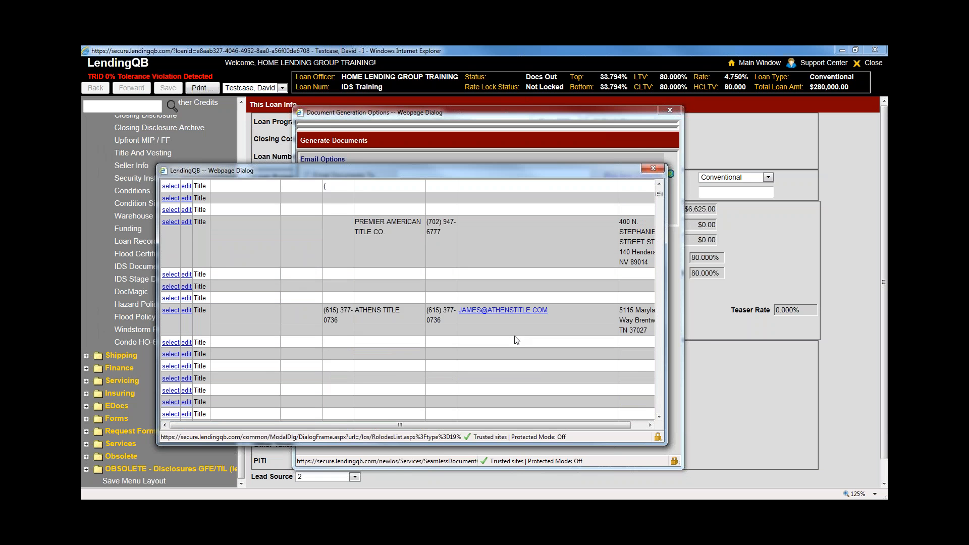
left_click(171, 310)
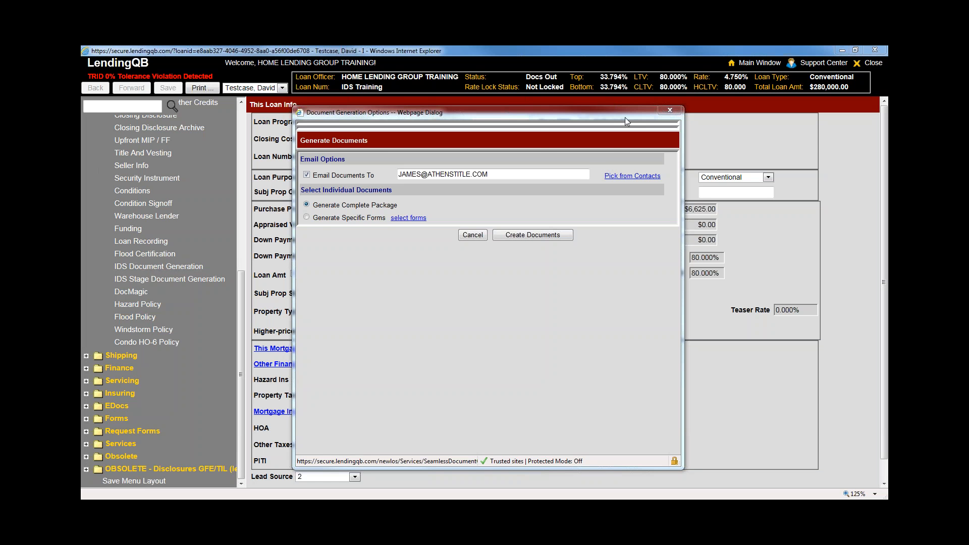
Close both Document Generation dialogs and collapse the Funding section of the navigation
left_click(662, 112)
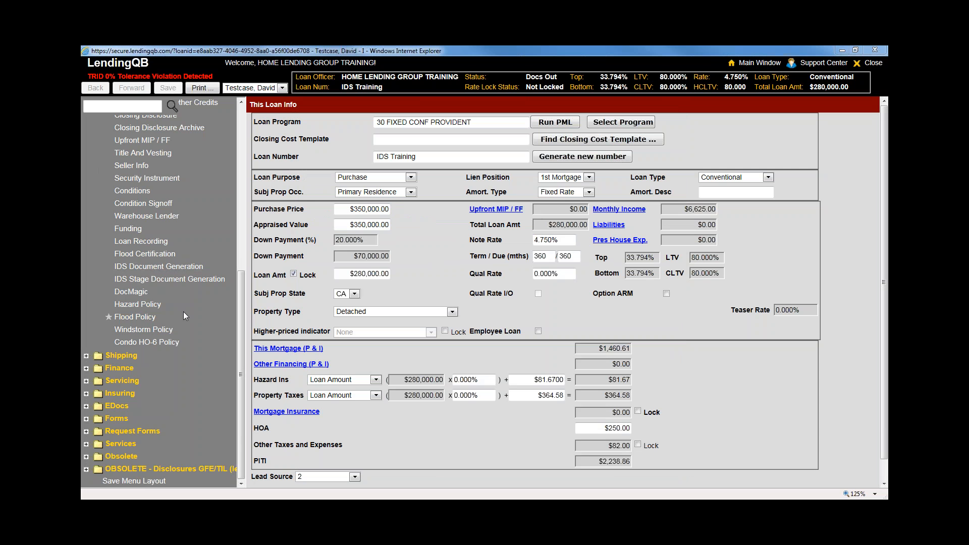
left_click_drag(239, 326, 240, 348)
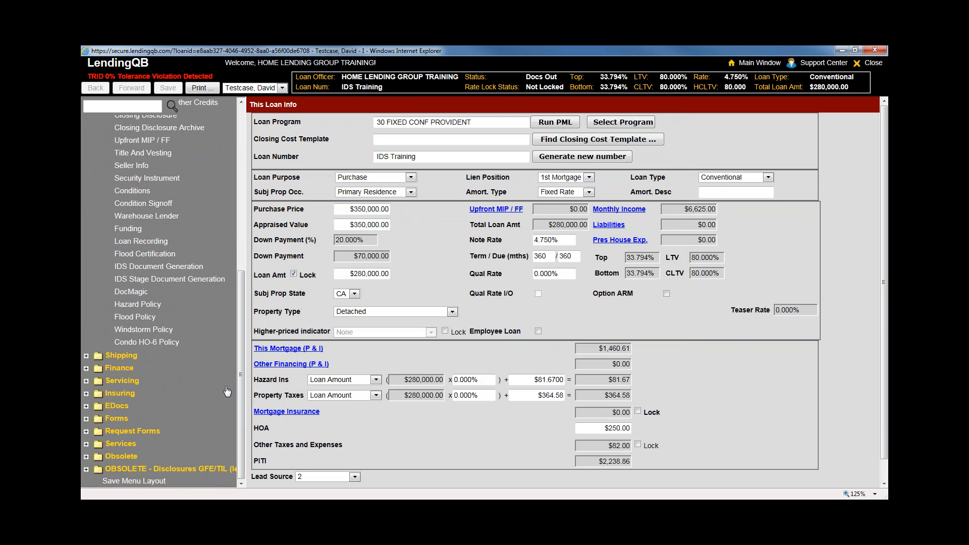
left_click_drag(243, 383, 238, 135)
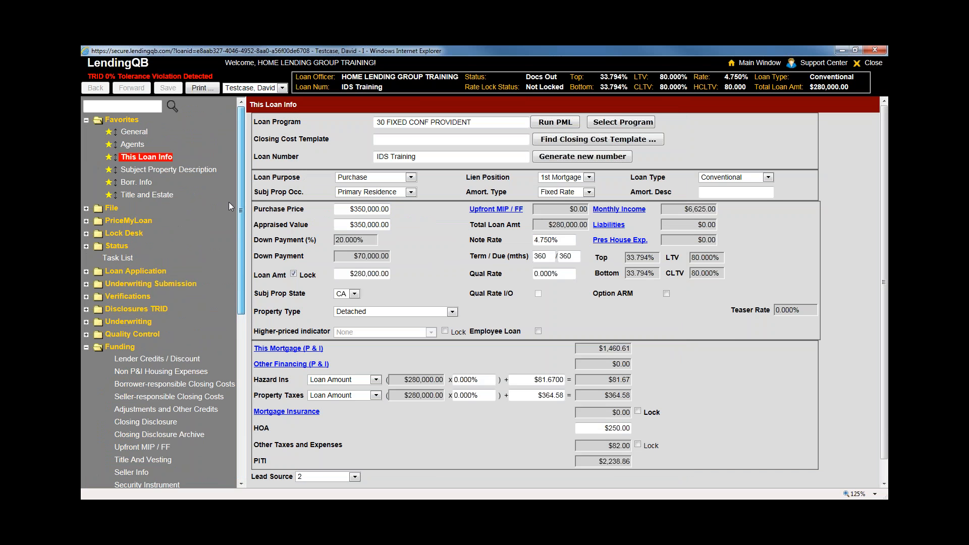
scroll(229, 202, "down", 3)
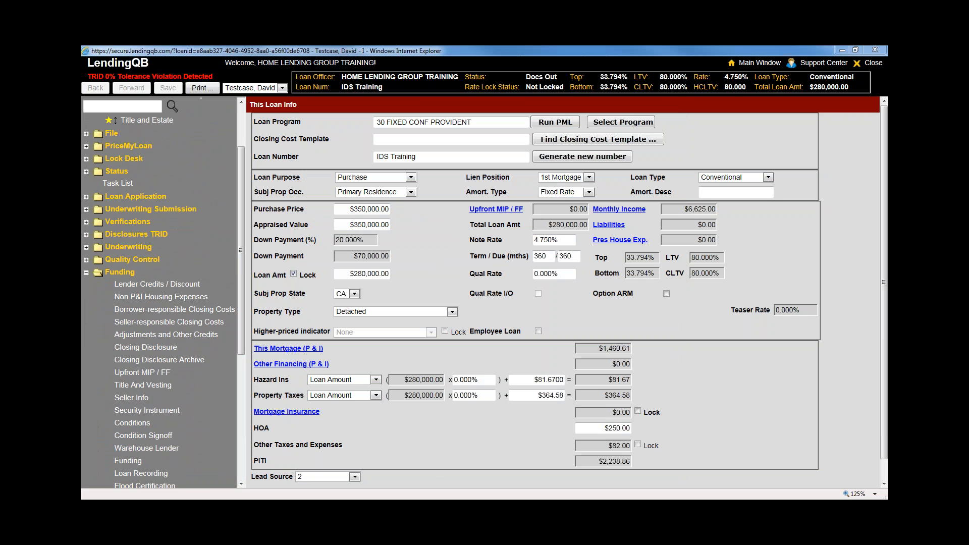
left_click(118, 275)
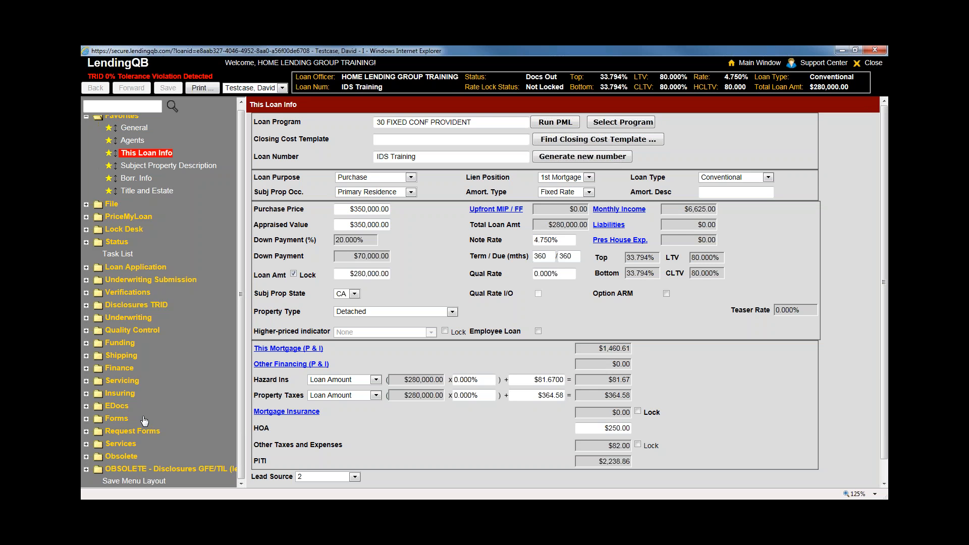
scroll(154, 437, "down", 3)
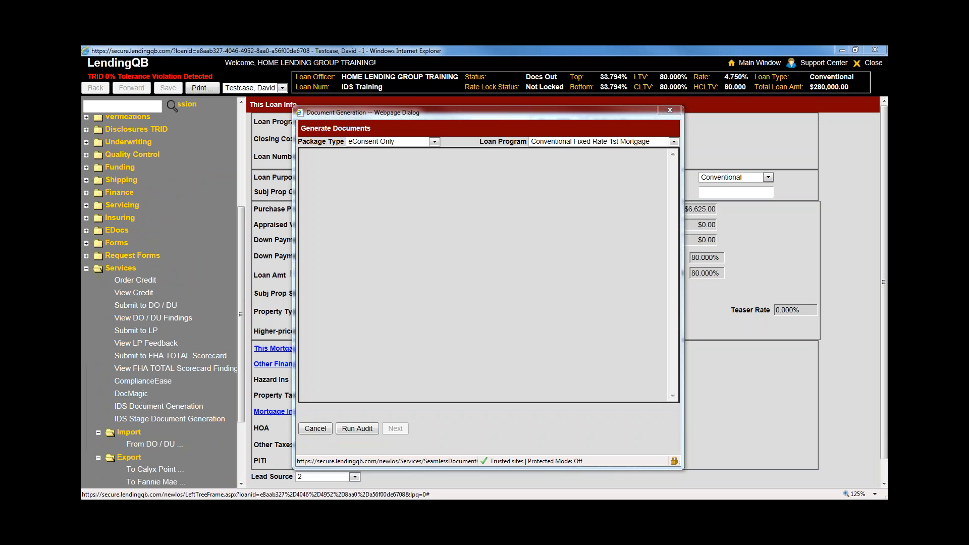
left_click(670, 110)
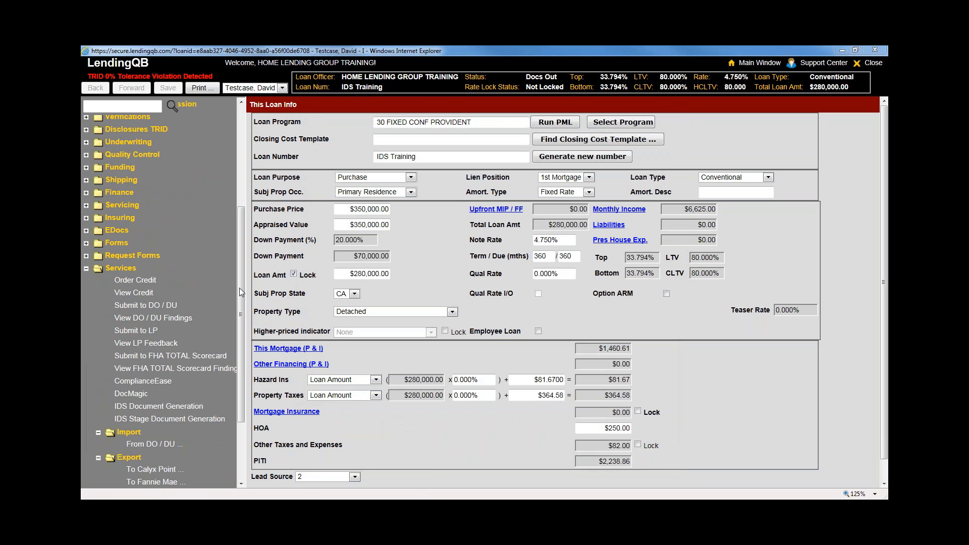
left_click_drag(239, 288, 238, 201)
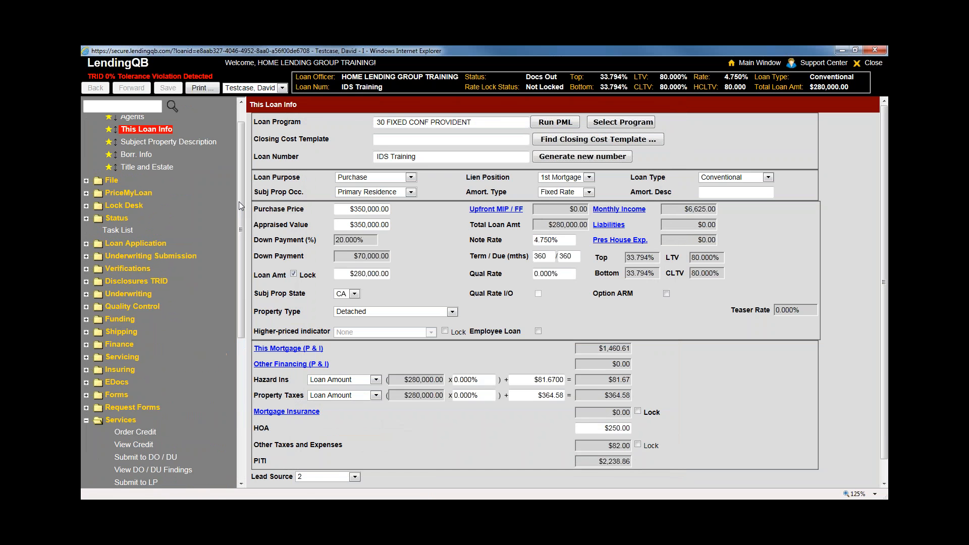
Expand Disclosures TRID and open the Loan Estimate Archive showing the 12/16/2015 disclosed estimate
left_click(138, 244)
scroll(151, 247, "down", 2)
scroll(159, 245, "up", 2)
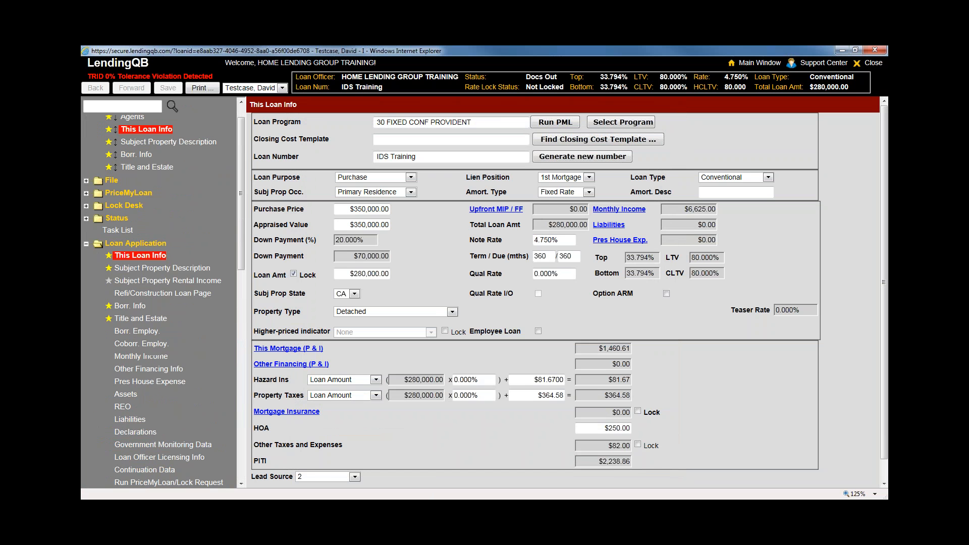
left_click(159, 244)
left_click(165, 283)
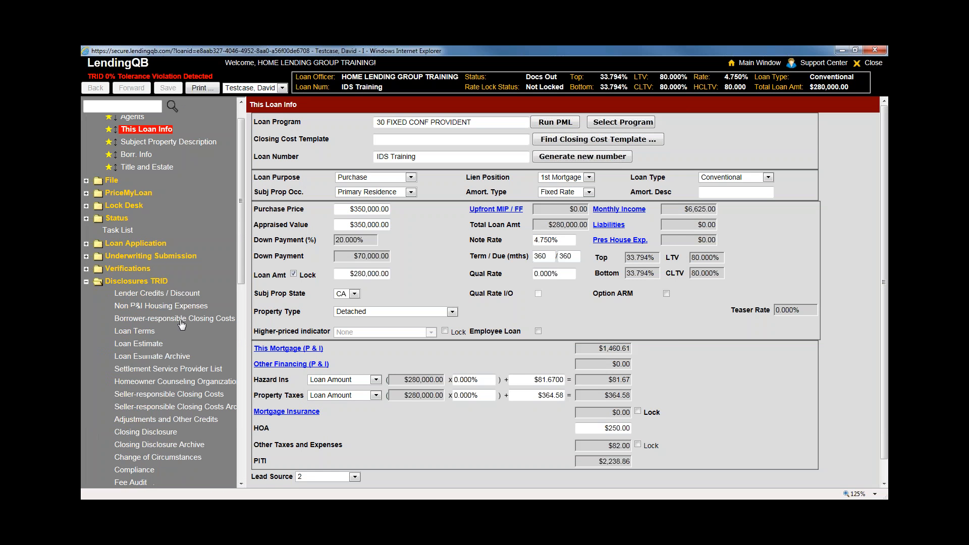
scroll(190, 241, "down", 4)
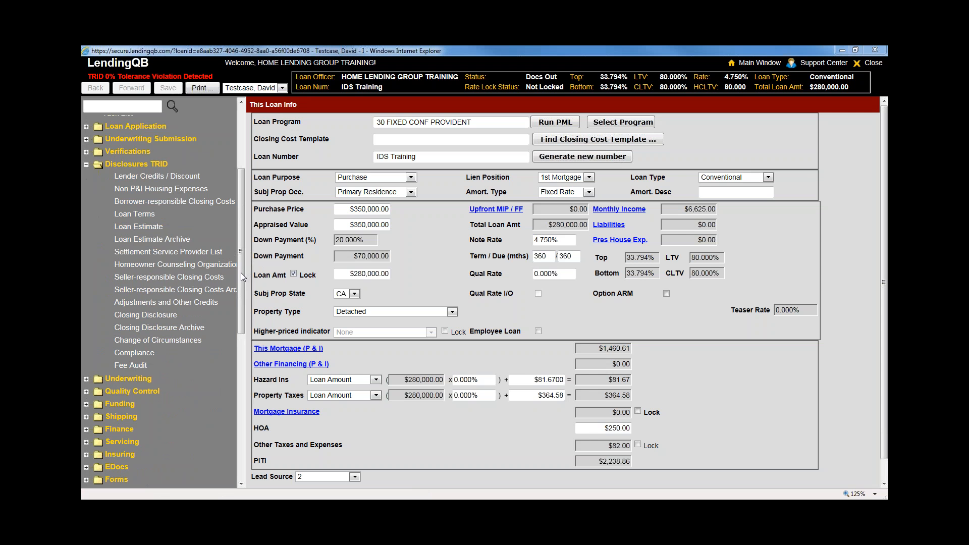
left_click_drag(241, 272, 249, 417)
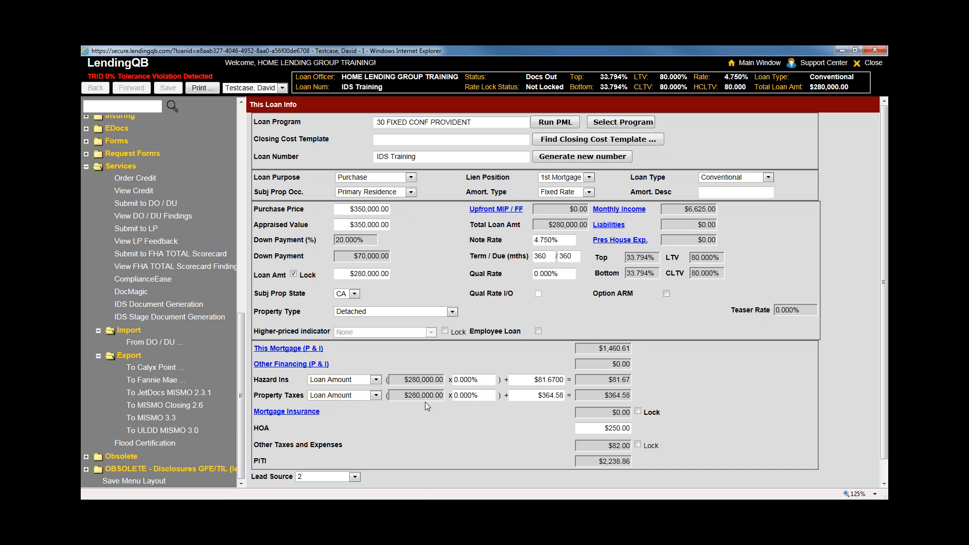
mouse_move(241, 346)
left_mouse_down()
mouse_move(246, 183)
mouse_move(252, 346)
left_mouse_up()
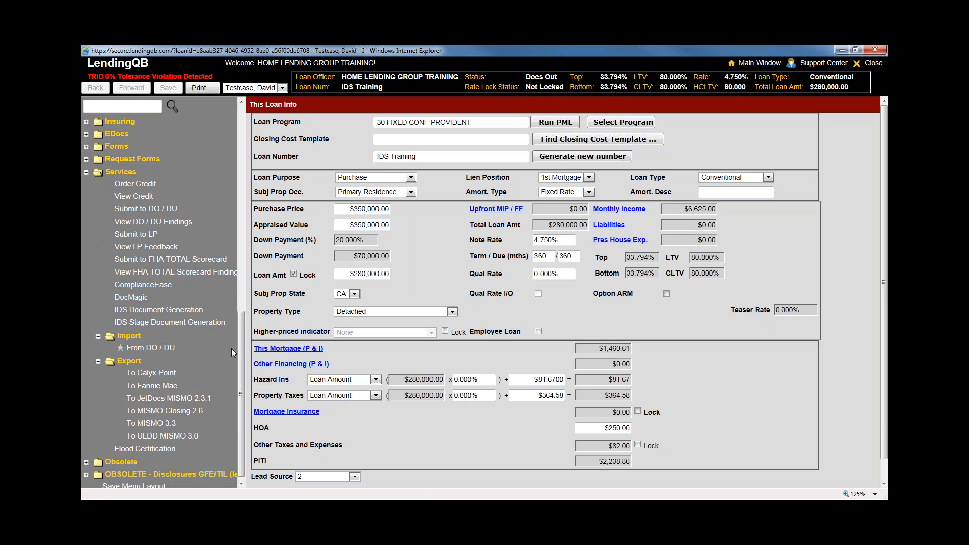
left_click_drag(245, 353, 244, 221)
left_click(161, 217)
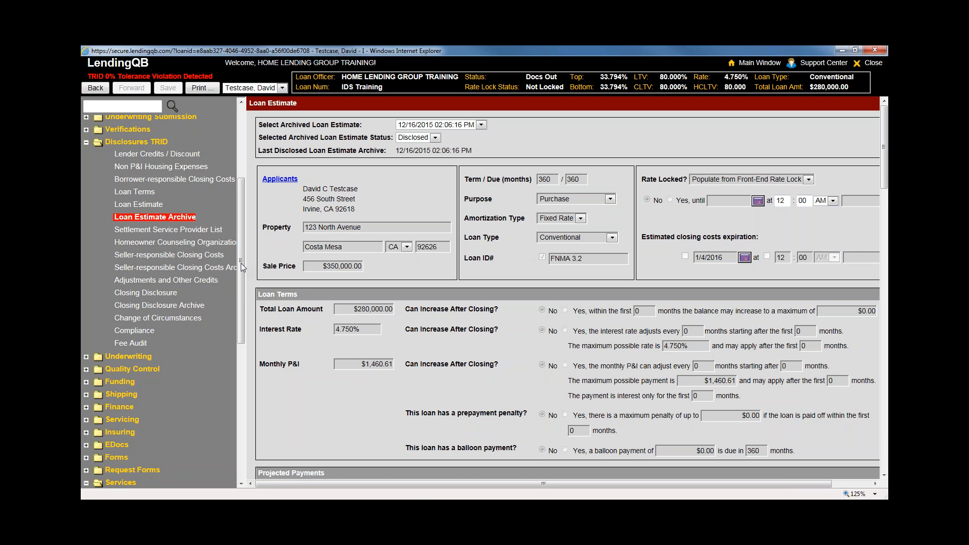
Scroll through the archived Loan Estimate, then return to the Fee Audit comparison page
scroll(561, 404, "down", 7)
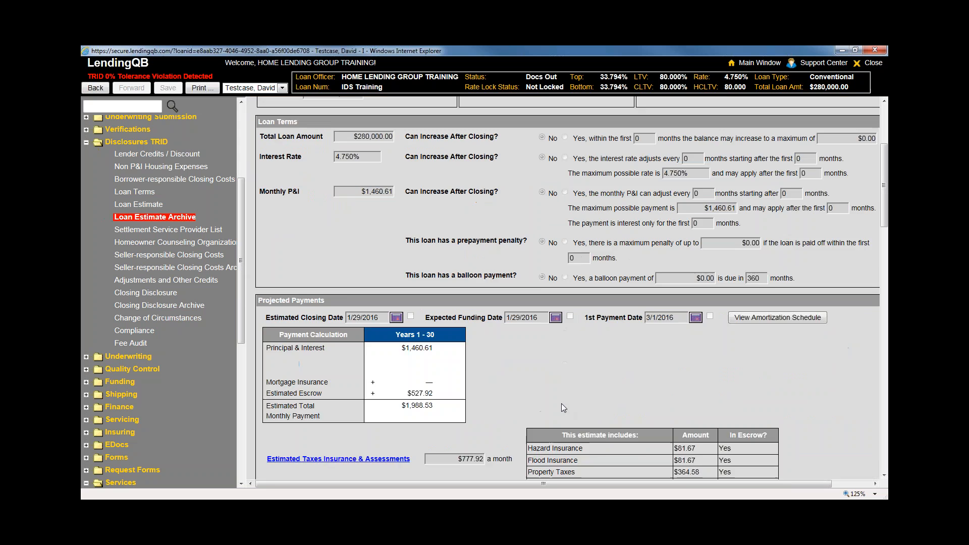
scroll(502, 421, "down", 7)
scroll(507, 425, "up", 12)
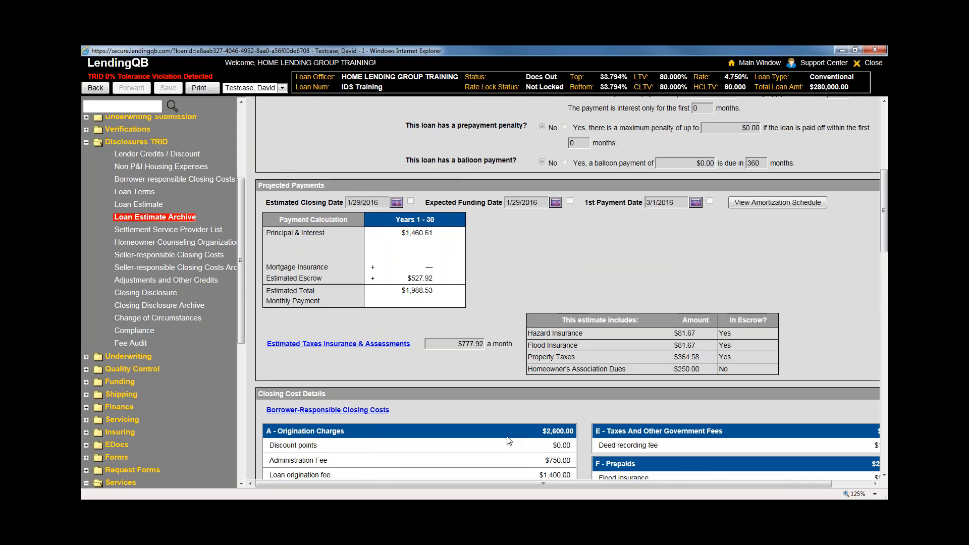
scroll(483, 184, "up", 3)
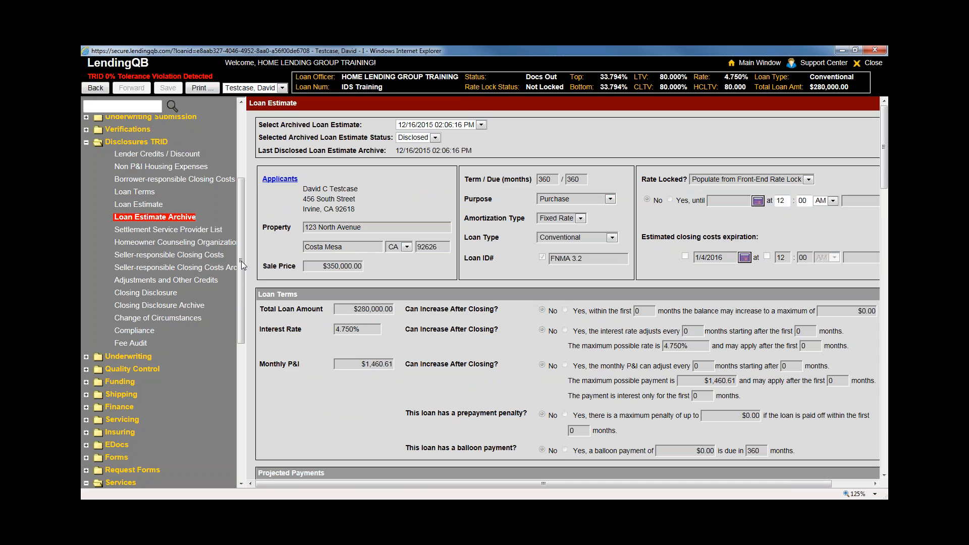
left_click(144, 343)
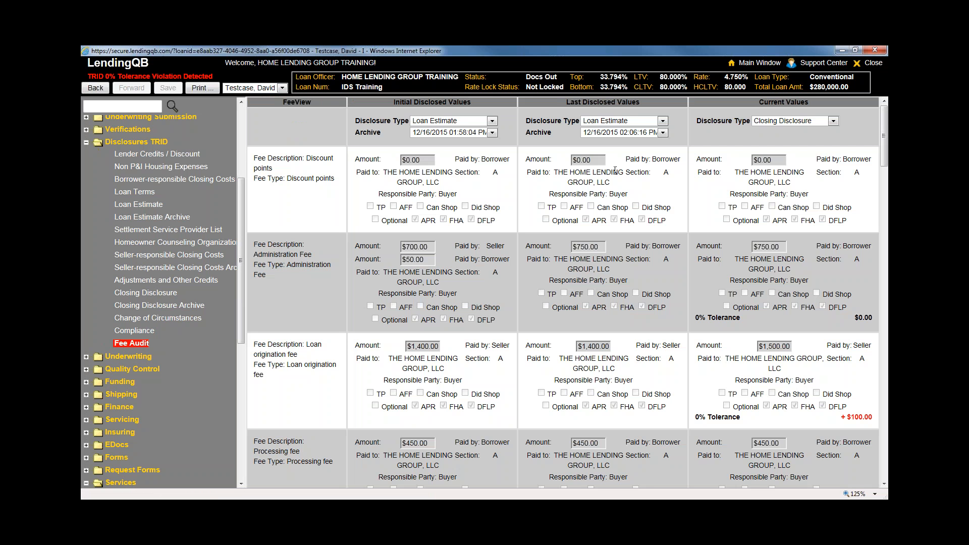
Compare current values as a Loan Estimate, with 12/16/2015 02:06:16 PM as the last disclosed archive
left_click(820, 123)
left_click(819, 129)
left_click(662, 133)
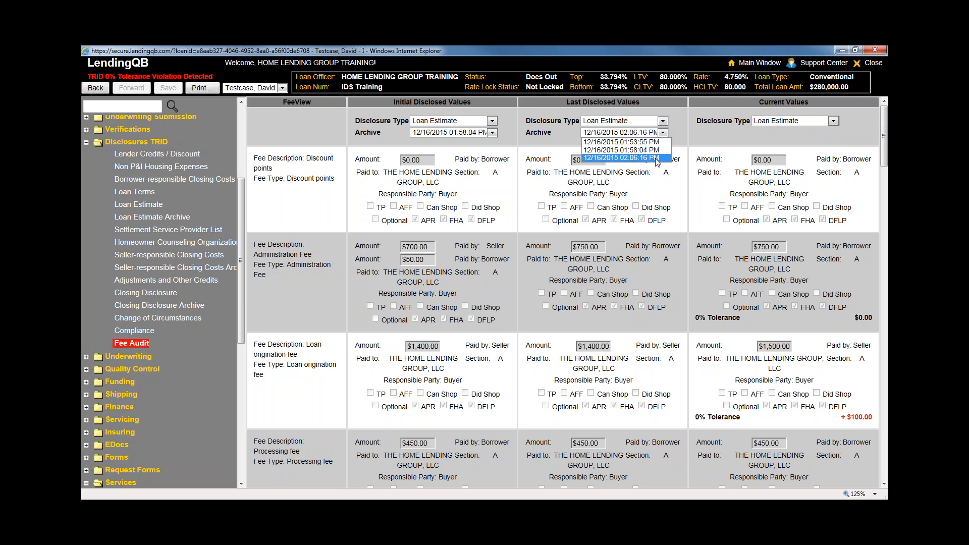
left_click(655, 158)
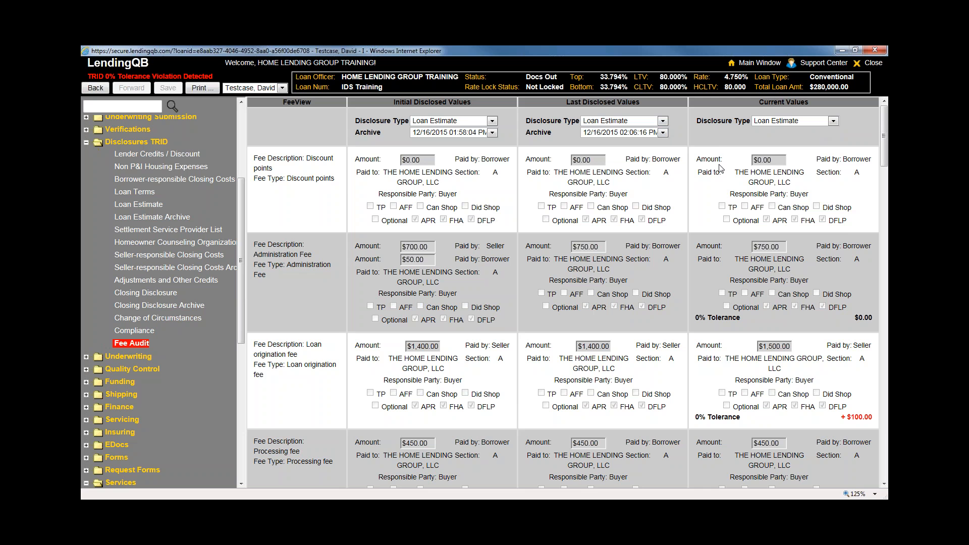
Review the Fee Audit table, then switch to the Loan Estimate Archive page
scroll(659, 251, "down", 10)
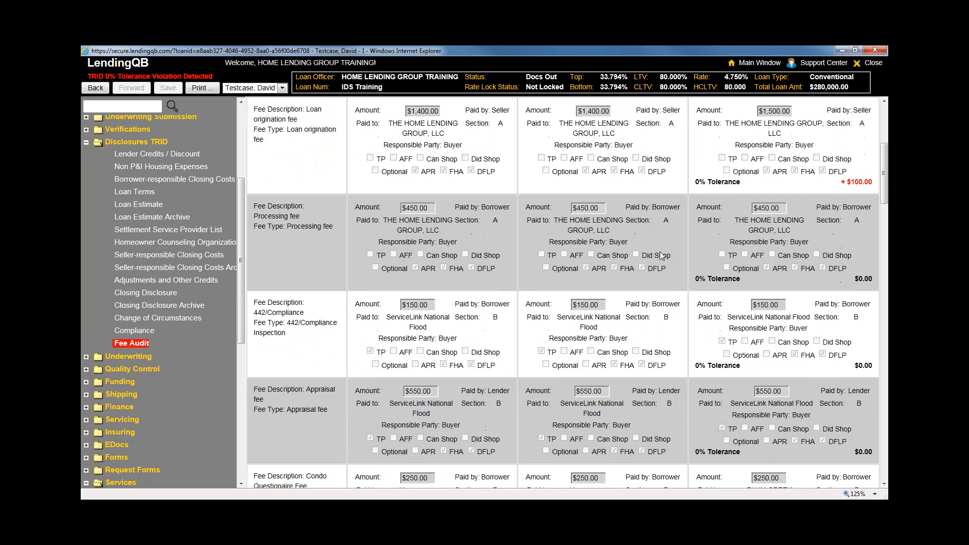
scroll(659, 252, "down", 15)
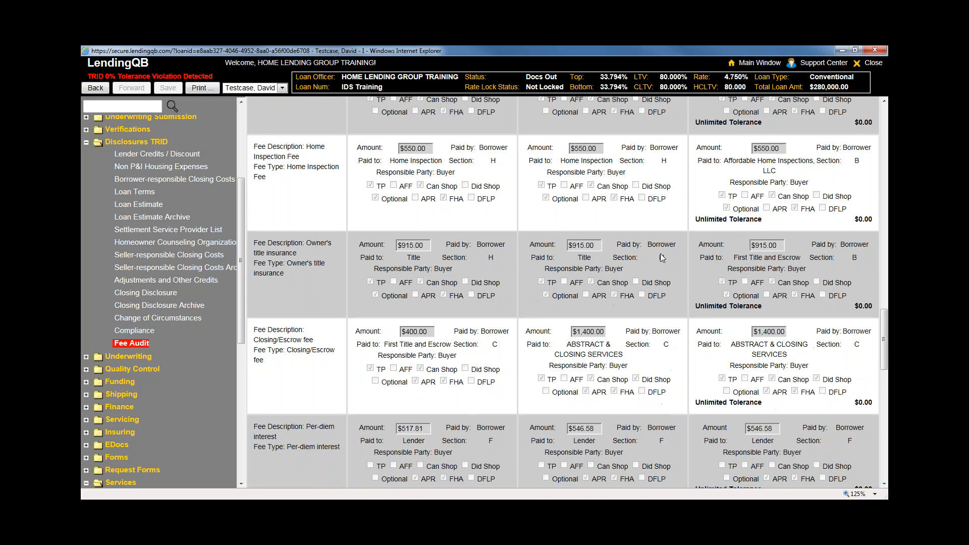
scroll(659, 252, "down", 10)
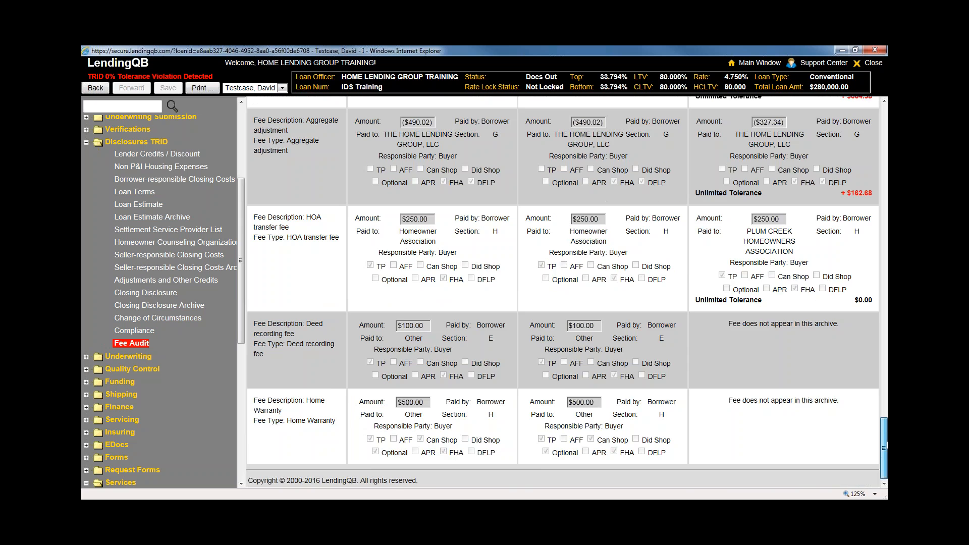
left_click_drag(884, 444, 875, 116)
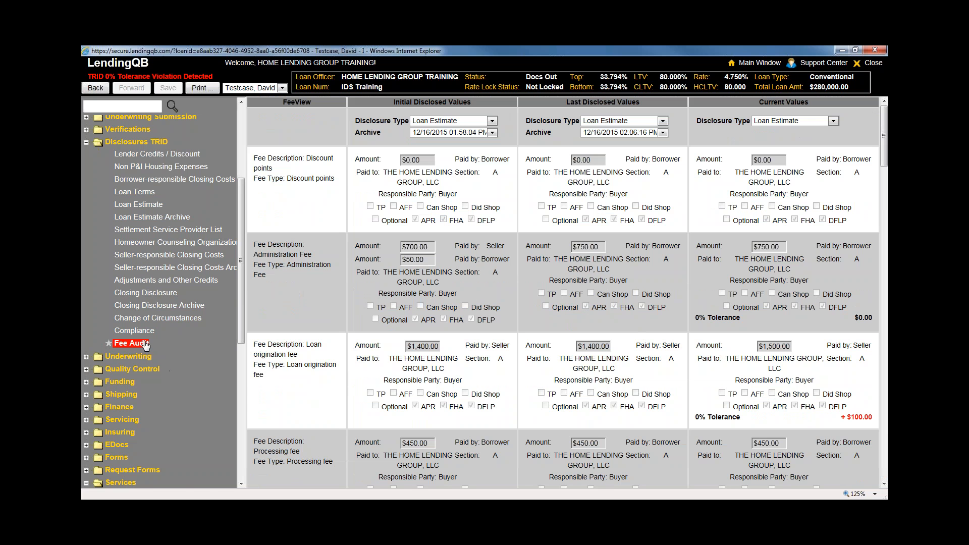
scroll(240, 325, "up", 1)
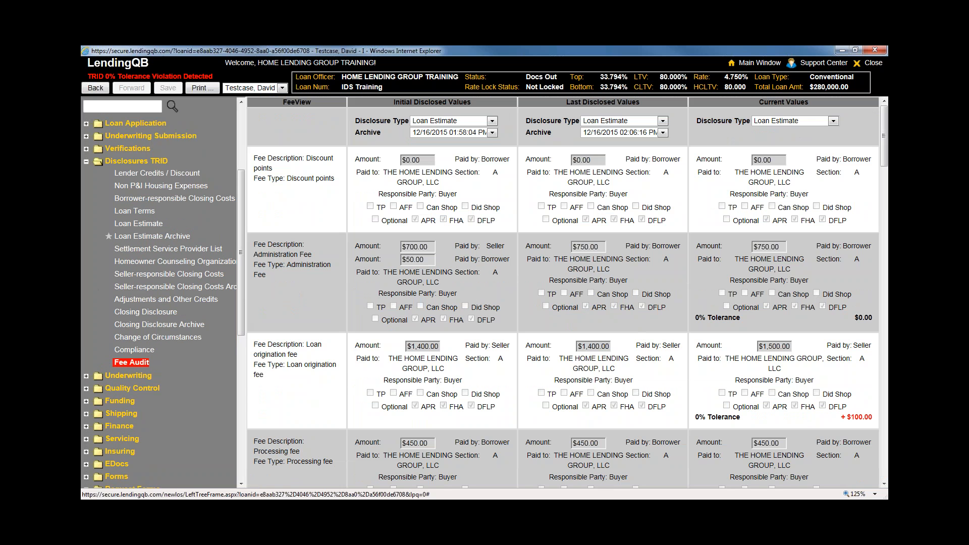
left_click(153, 236)
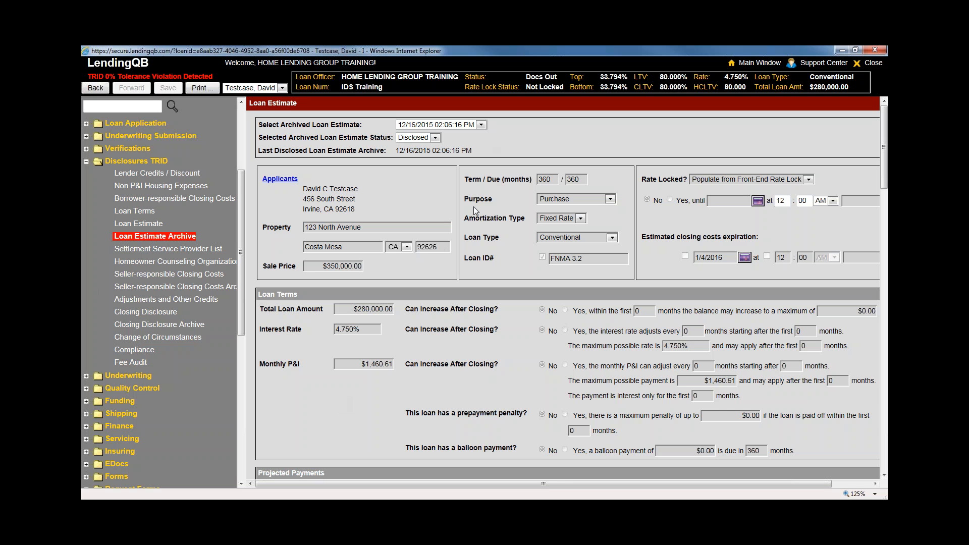
left_click(481, 125)
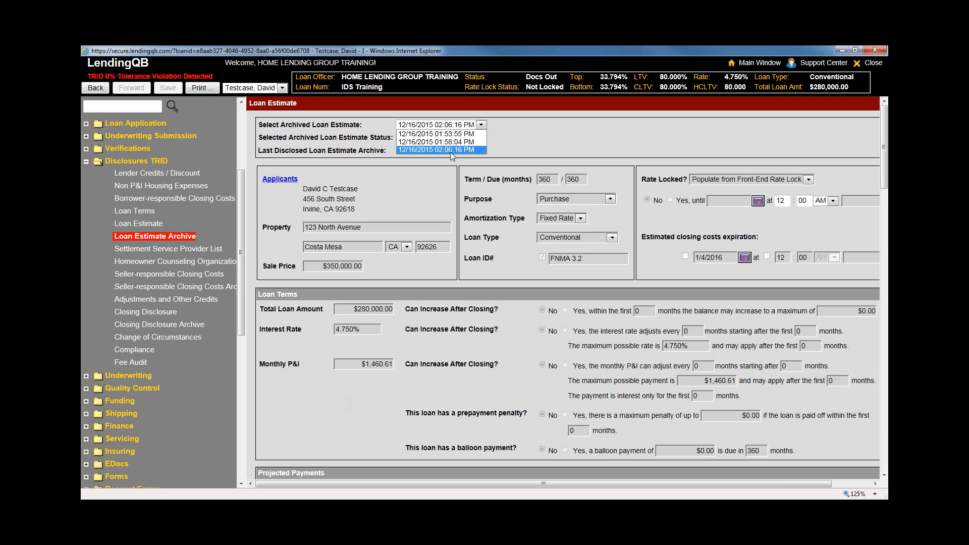
left_click(444, 166)
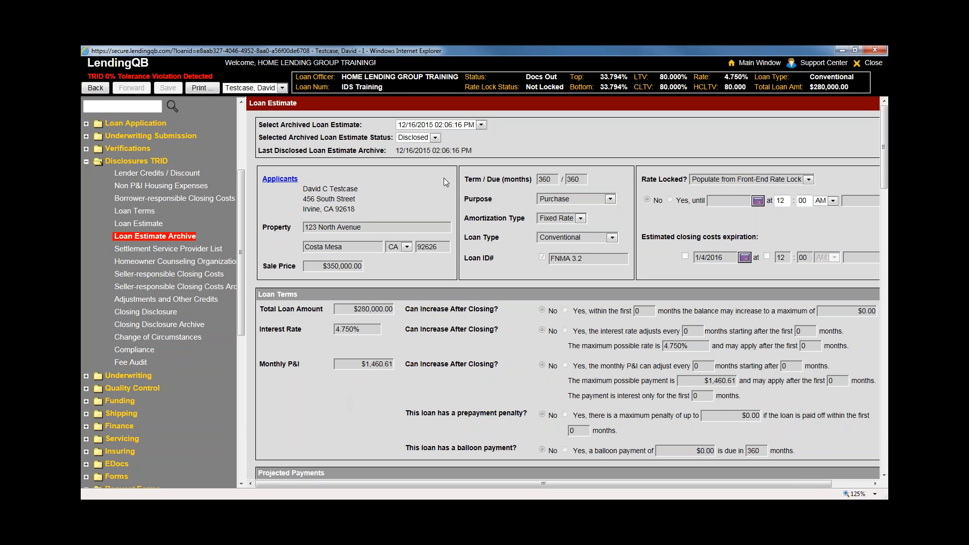
left_click(185, 338)
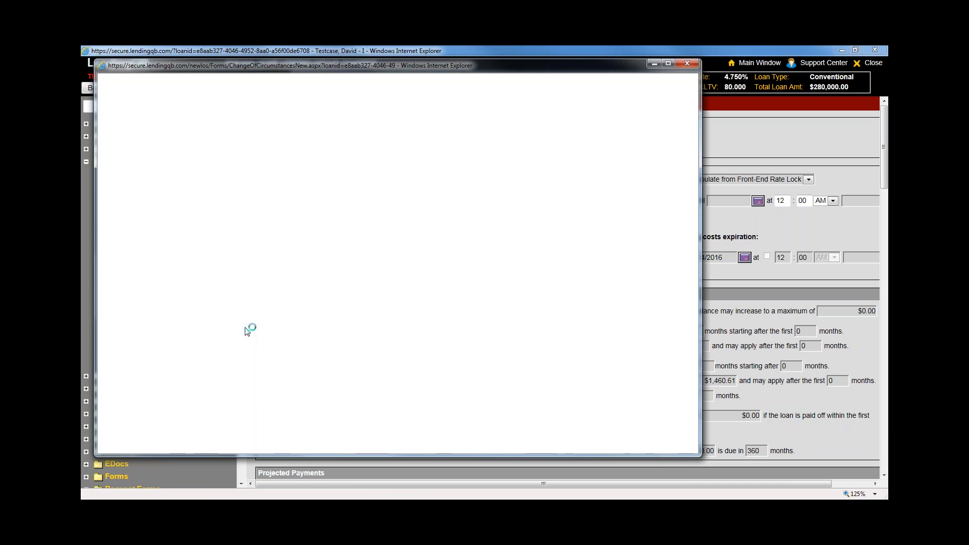
scroll(531, 381, "down", 2)
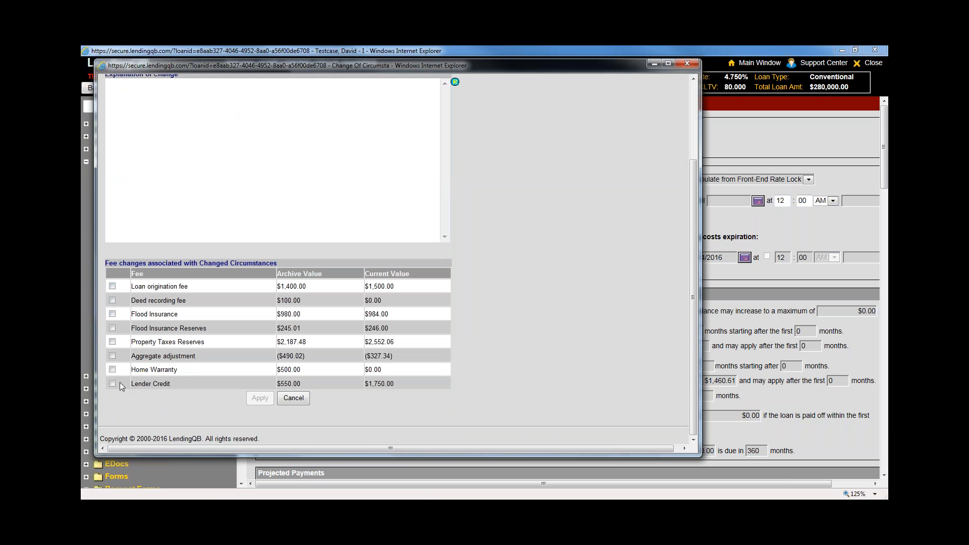
left_click(685, 65)
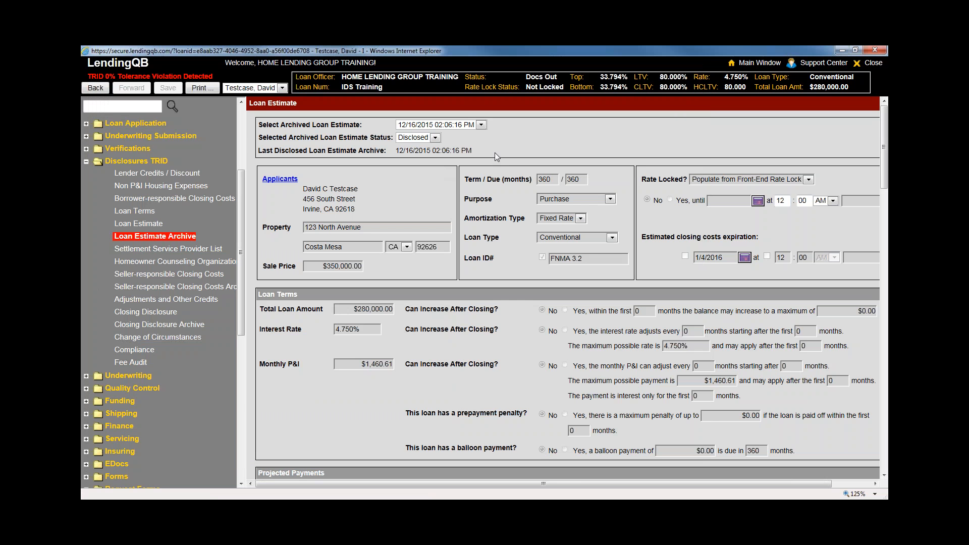
left_click(481, 125)
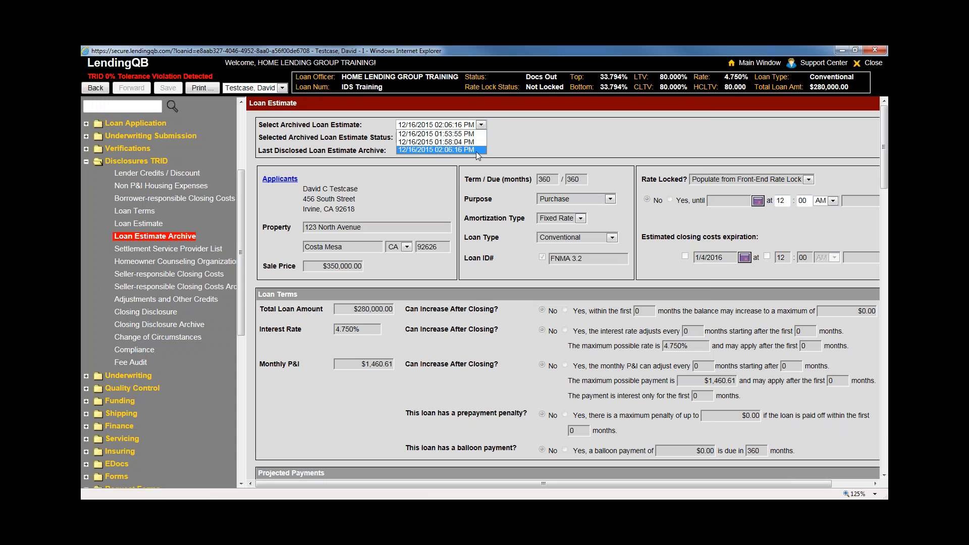
left_click(424, 133)
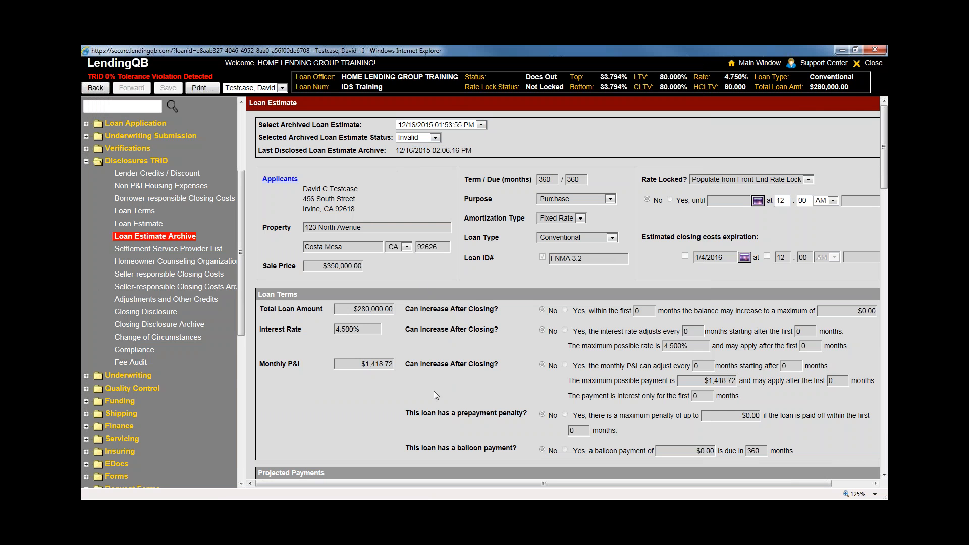
scroll(434, 394, "down", 5)
scroll(437, 393, "up", 5)
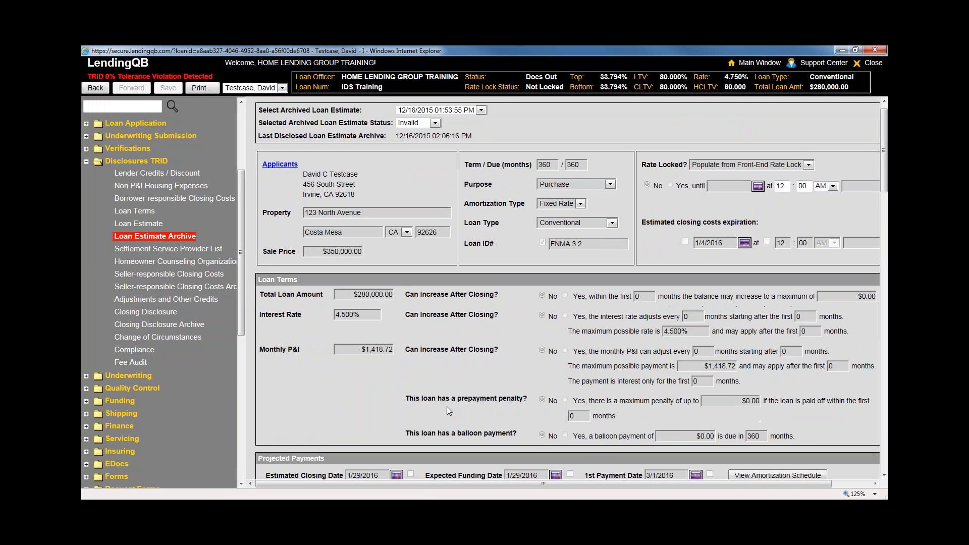
scroll(446, 407, "down", 8)
scroll(448, 404, "up", 5)
scroll(448, 404, "down", 12)
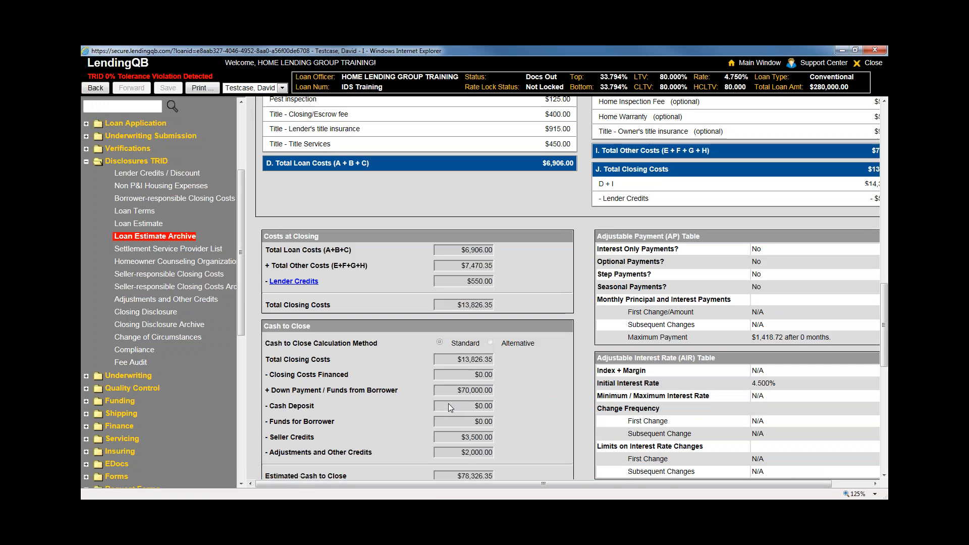
scroll(448, 404, "up", 12)
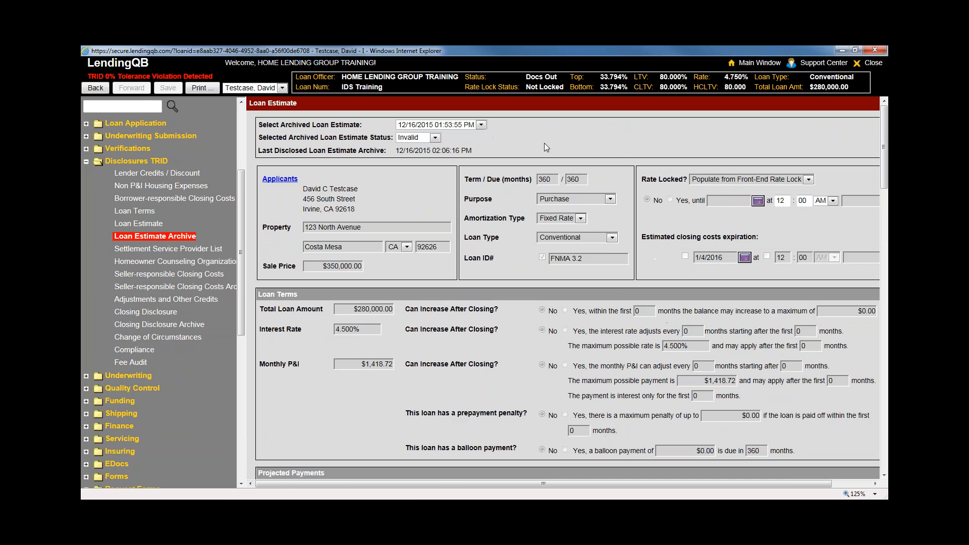
left_click(474, 125)
left_click(455, 150)
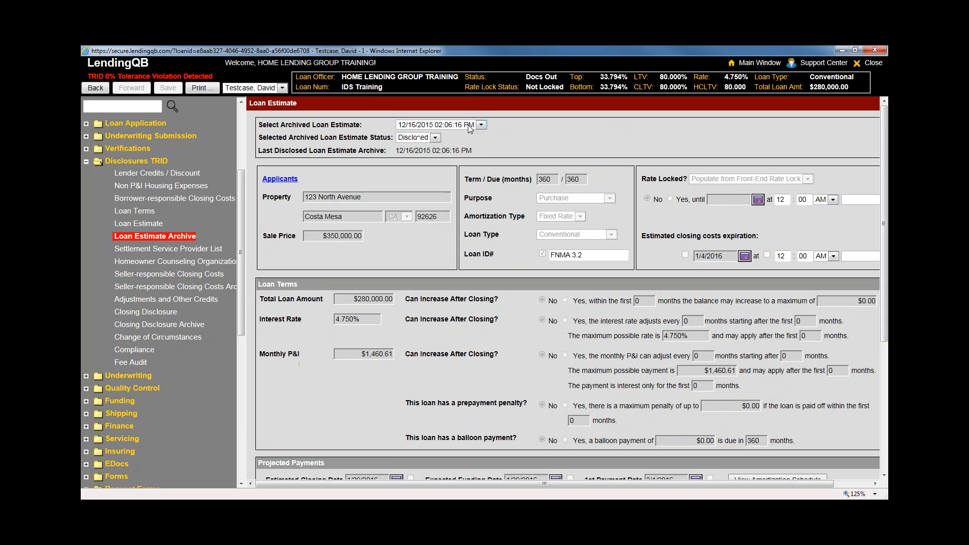
left_click(468, 125)
left_click(561, 160)
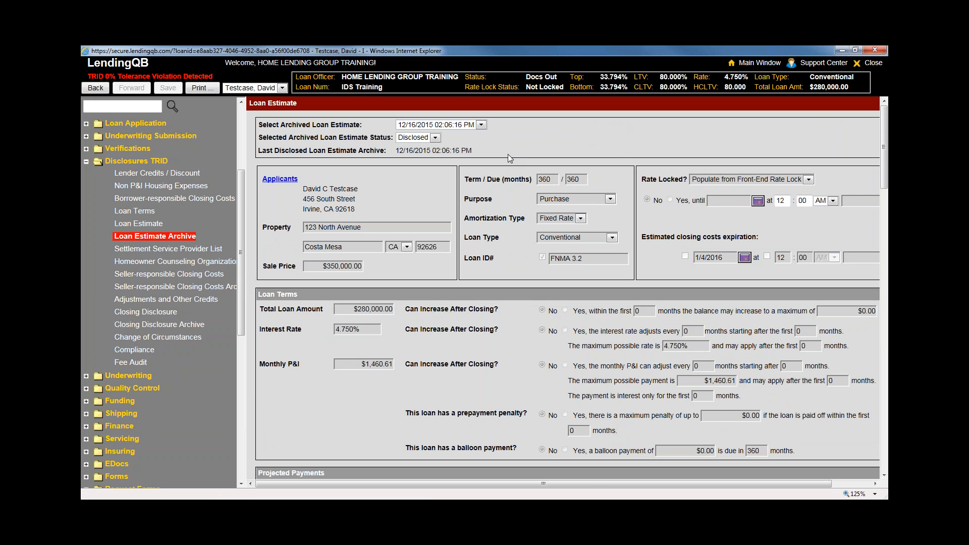
left_click(481, 125)
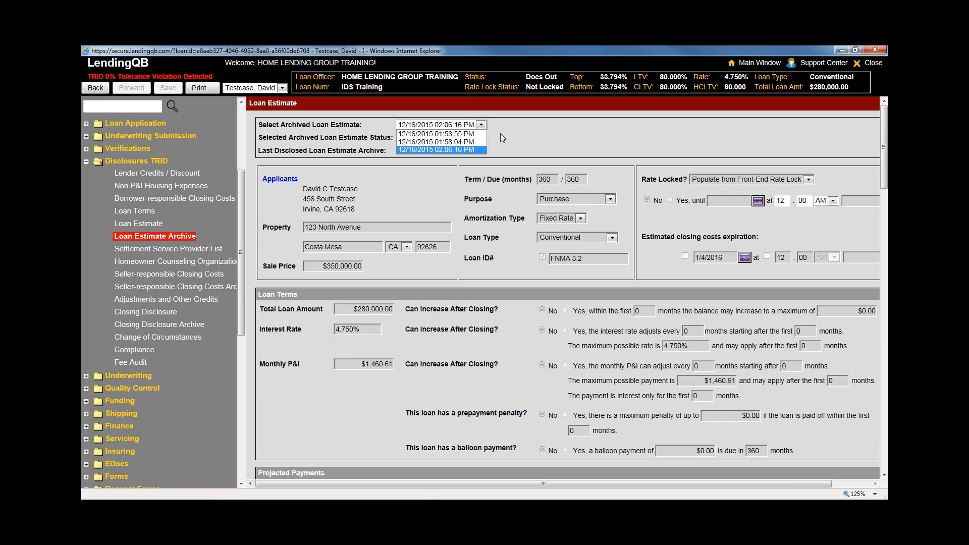
left_click(501, 133)
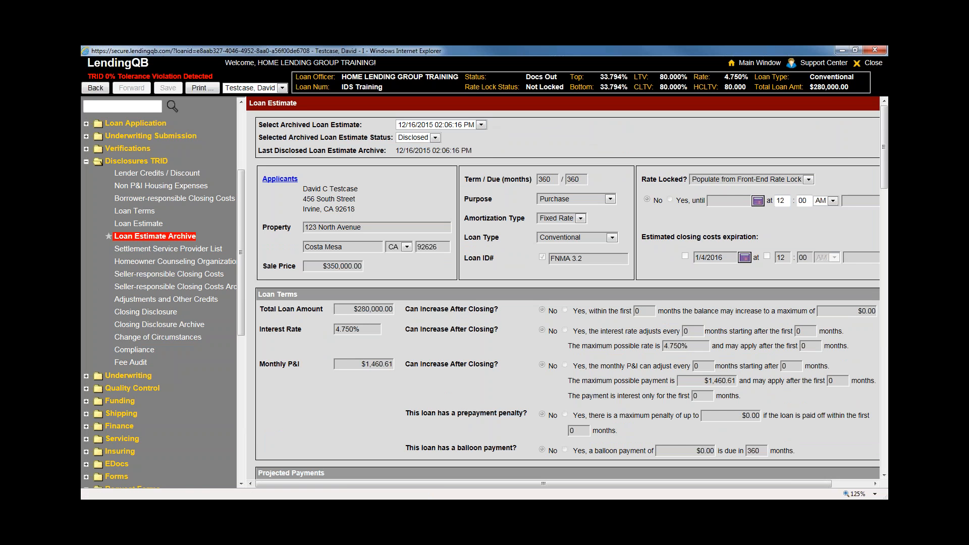
left_click(481, 125)
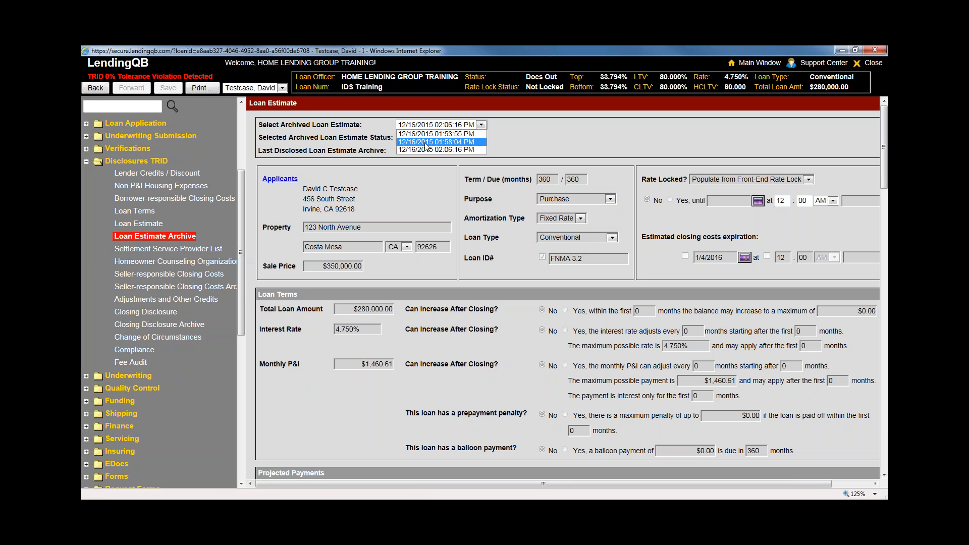
left_click(425, 207)
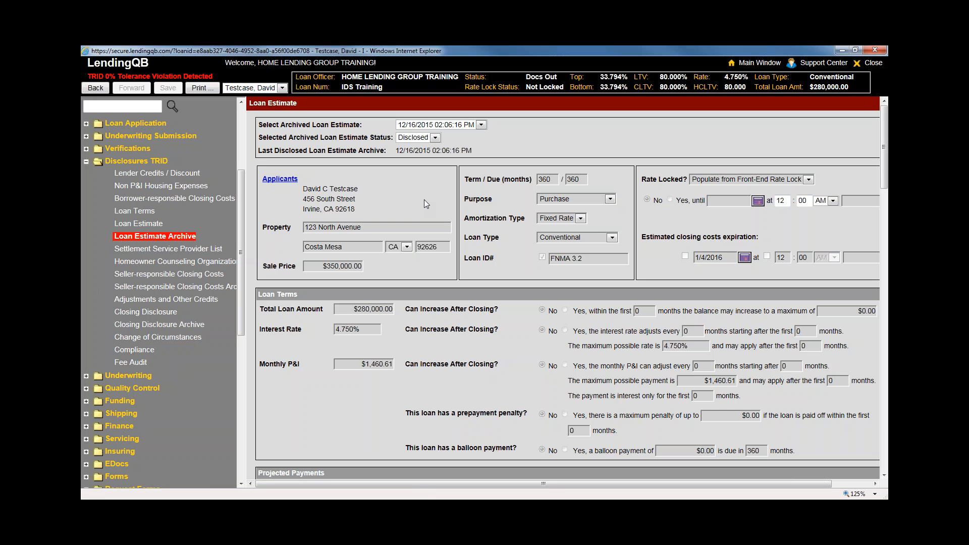
left_click(480, 125)
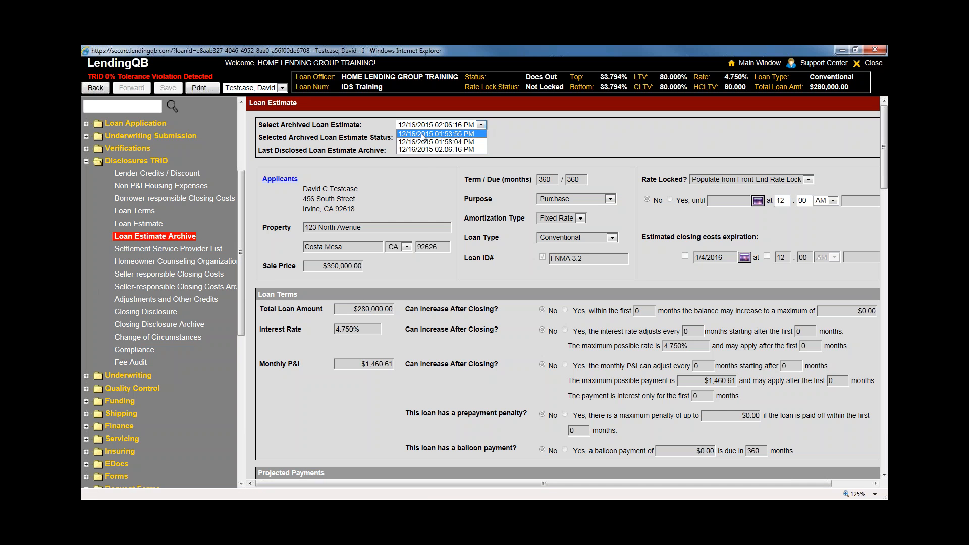
left_click(422, 150)
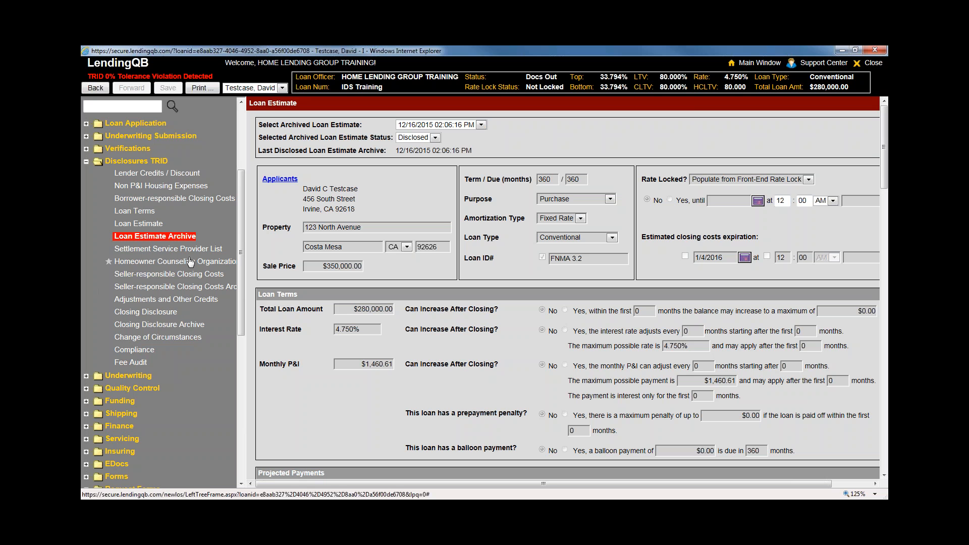
left_click_drag(243, 232, 243, 238)
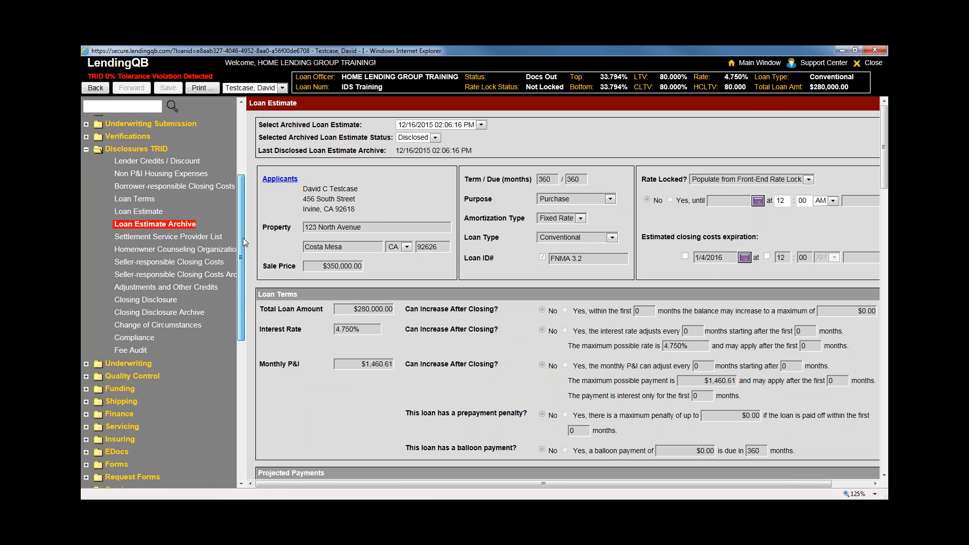
Start a change of circumstance dated 01/12/2016 with the explanation 'test'
left_click(160, 326)
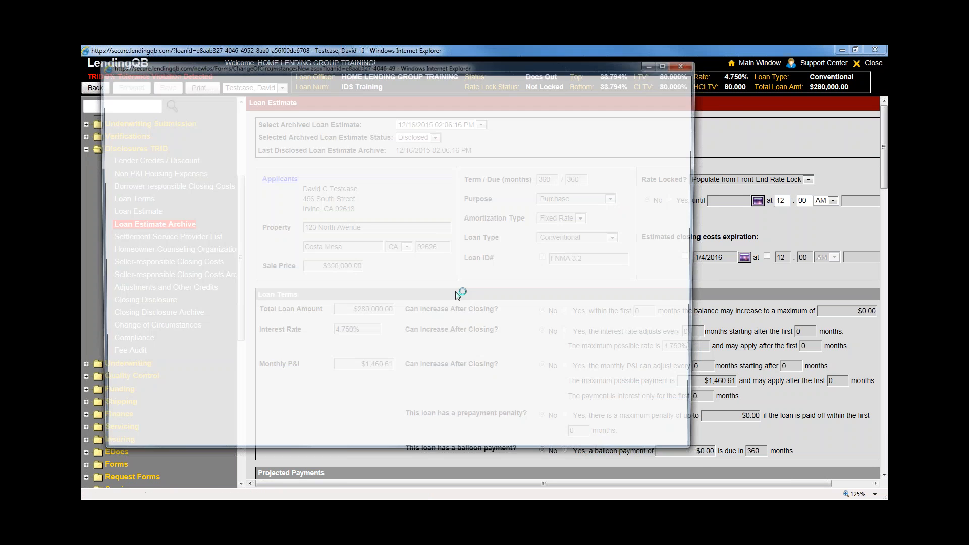
left_click(257, 138)
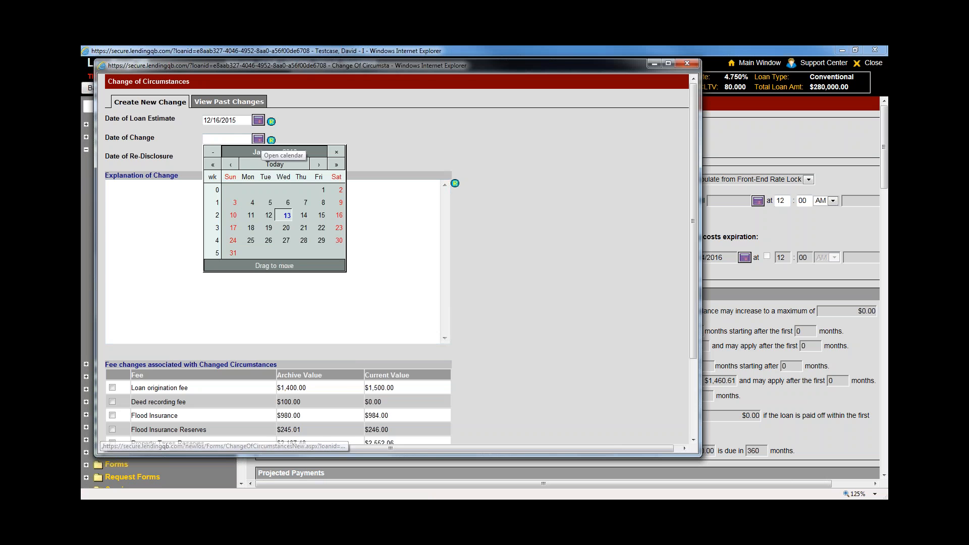
left_click(281, 220)
left_click(283, 264)
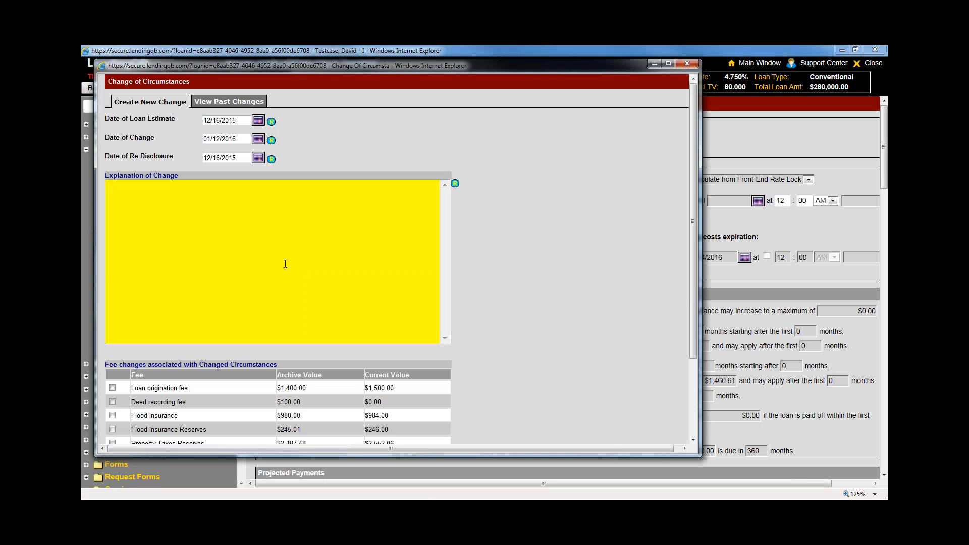
type("test")
left_click(531, 352)
Mark the $1,500.00 loan origination fee as changed, apply it, and close the window
scroll(531, 359, "down", 2)
scroll(531, 364, "down", 2)
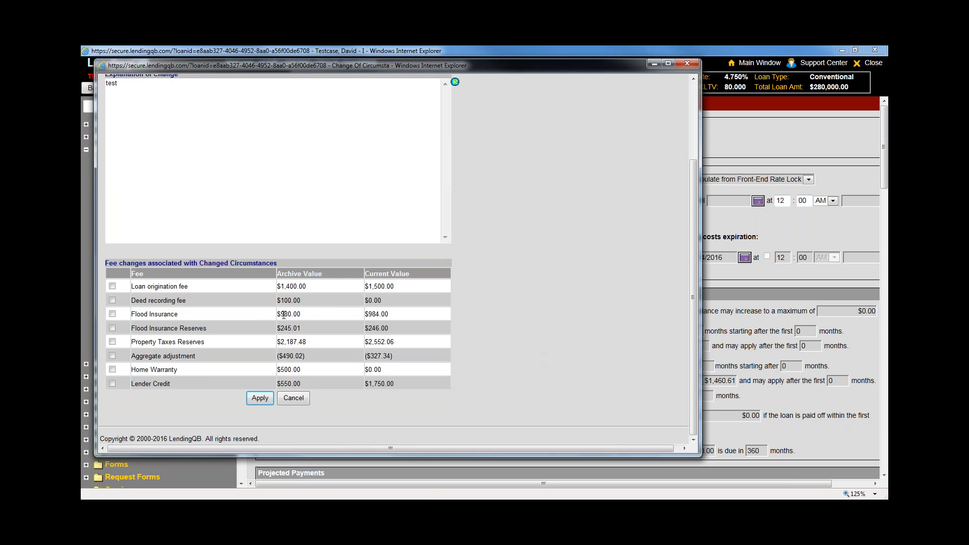
left_click(112, 286)
left_click(270, 397)
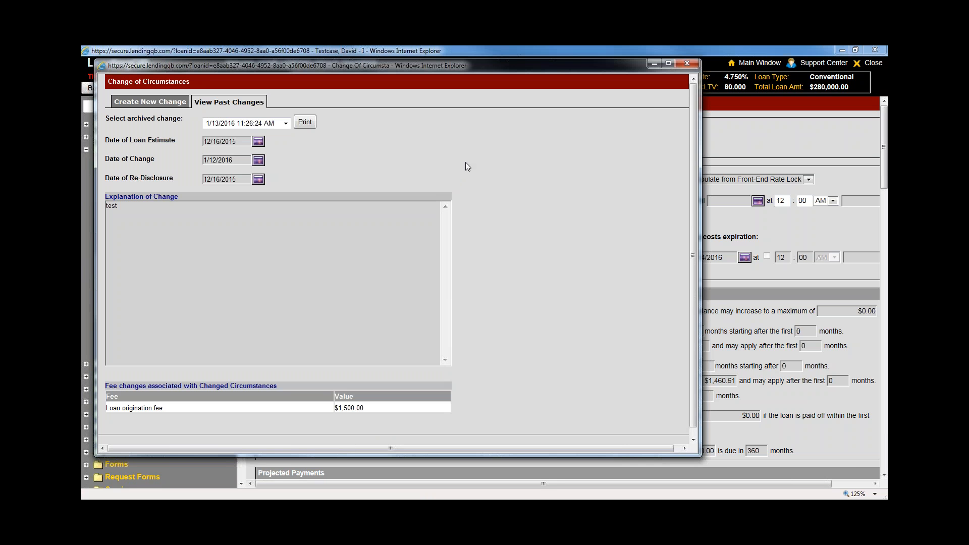
scroll(523, 350, "down", 1)
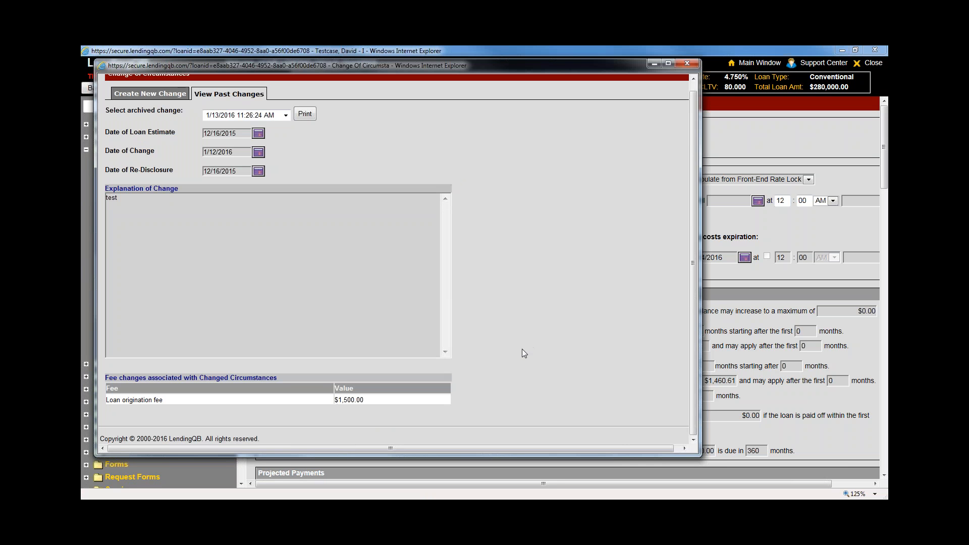
left_click(687, 64)
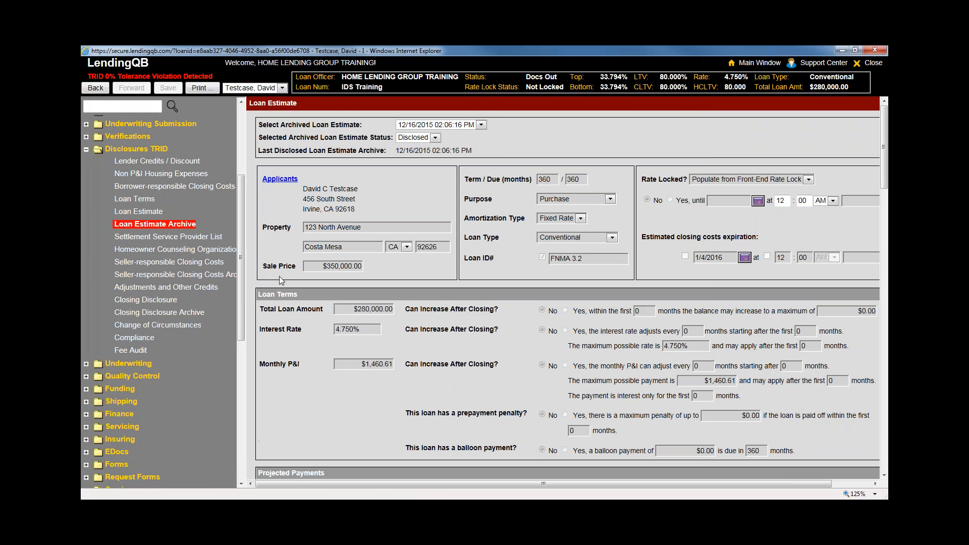
Open the Loan Estimate Archive and review the Disclosed 1/13/2016 11:26:24 AM archived estimate
left_click(181, 227)
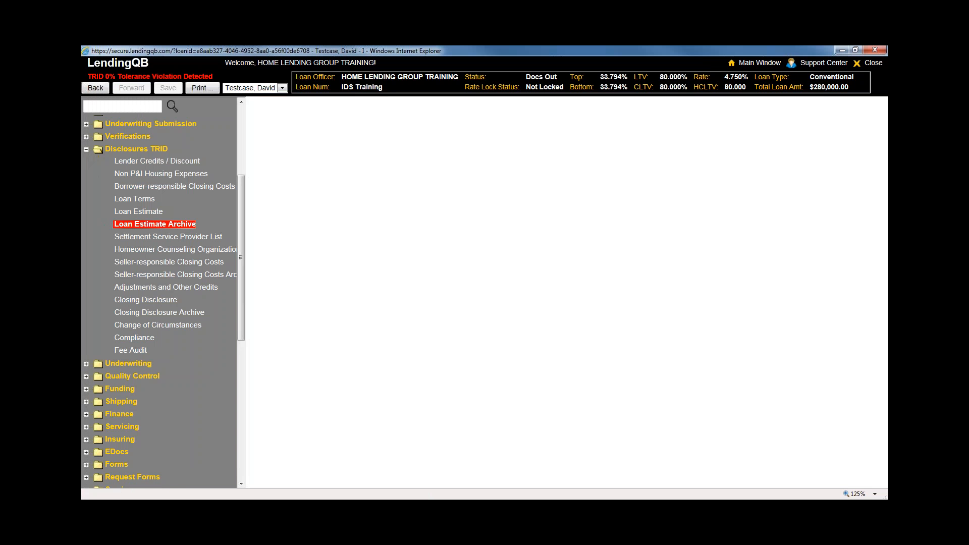
left_click(481, 124)
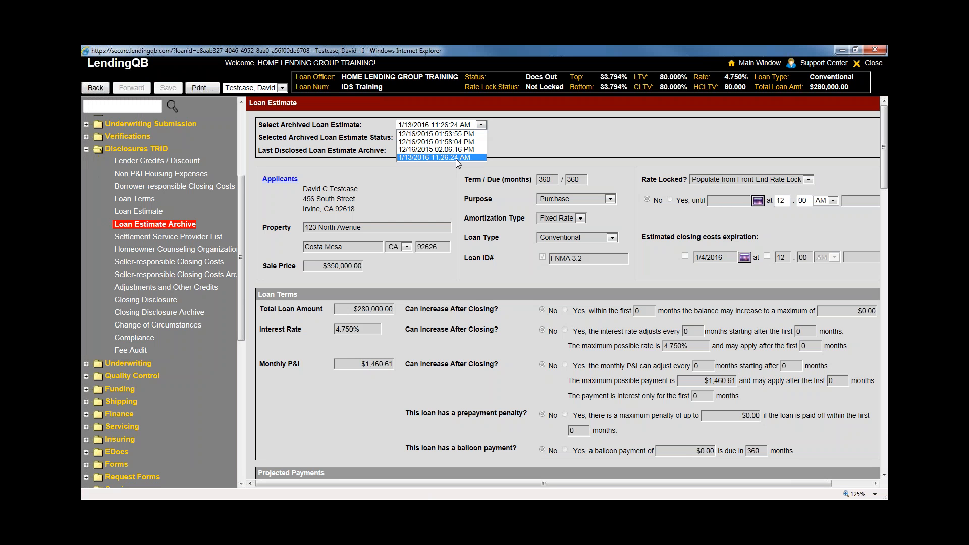
left_click(413, 157)
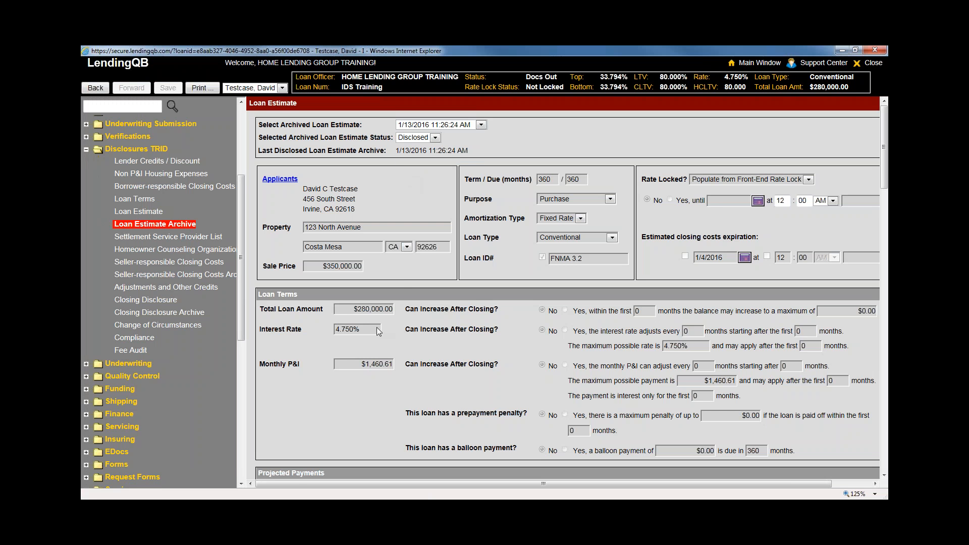
scroll(386, 406, "down", 1)
scroll(386, 406, "down", 15)
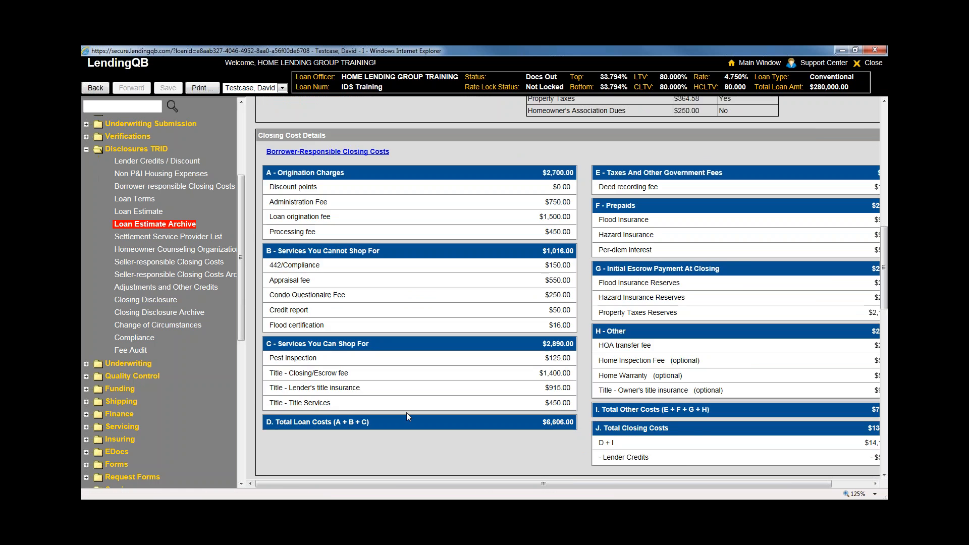
scroll(604, 414, "down", 3)
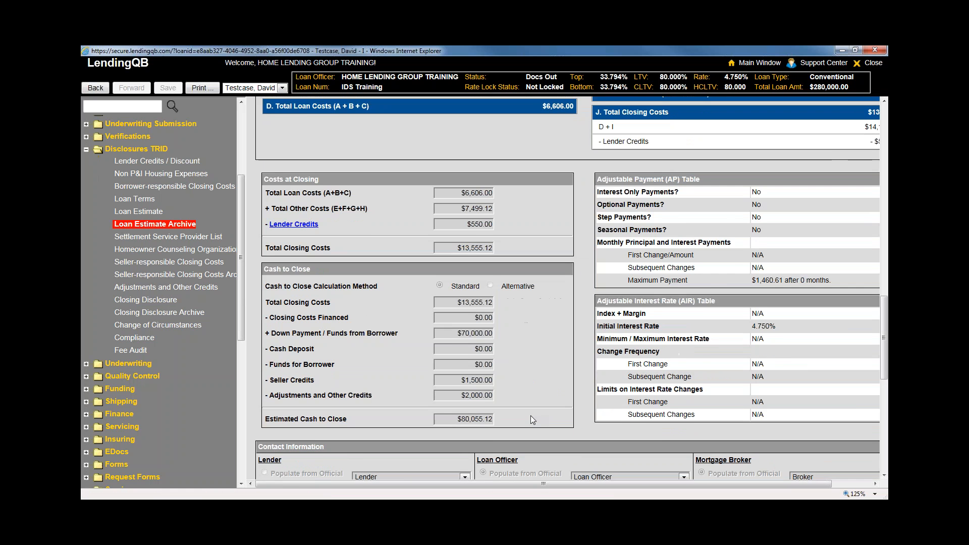
scroll(531, 416, "up", 15)
scroll(527, 428, "up", 8)
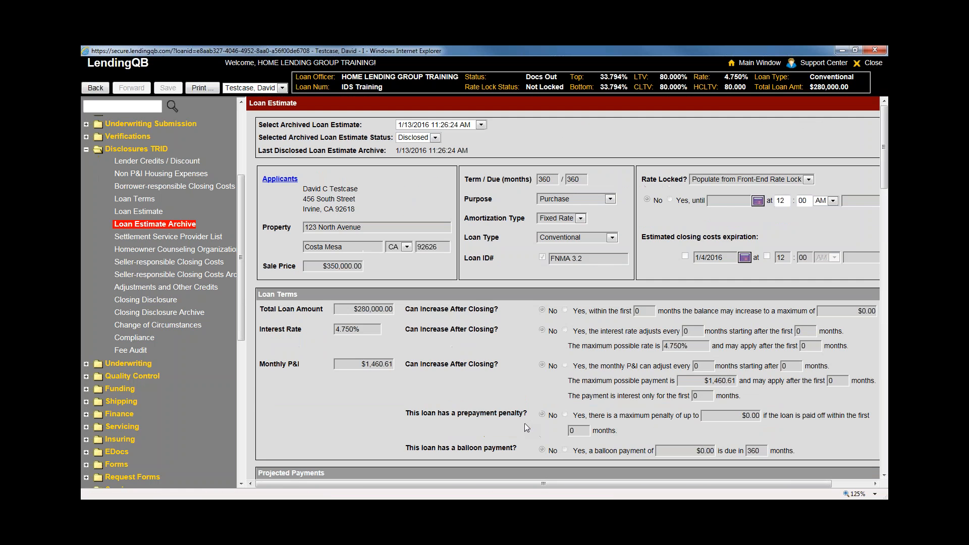
scroll(526, 427, "down", 10)
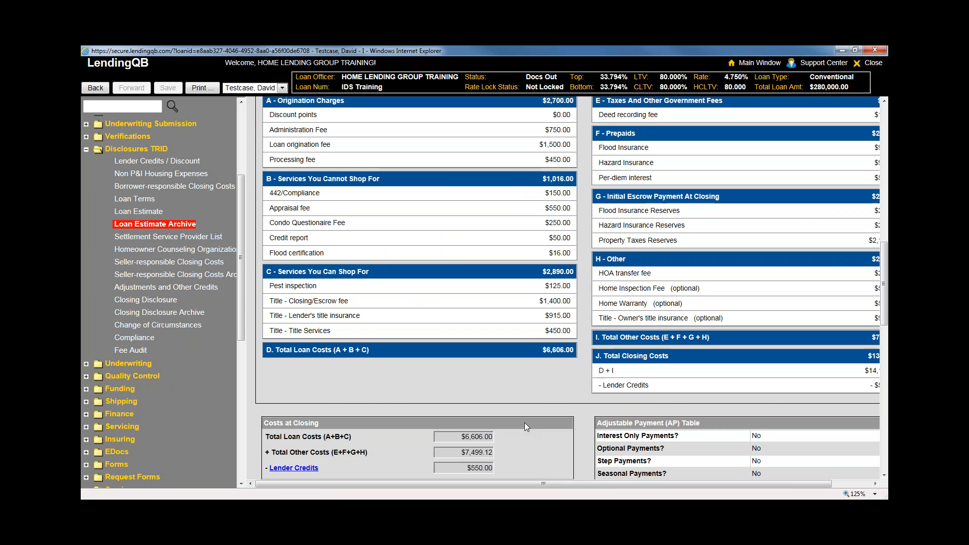
scroll(525, 422, "down", 5)
scroll(524, 423, "up", 12)
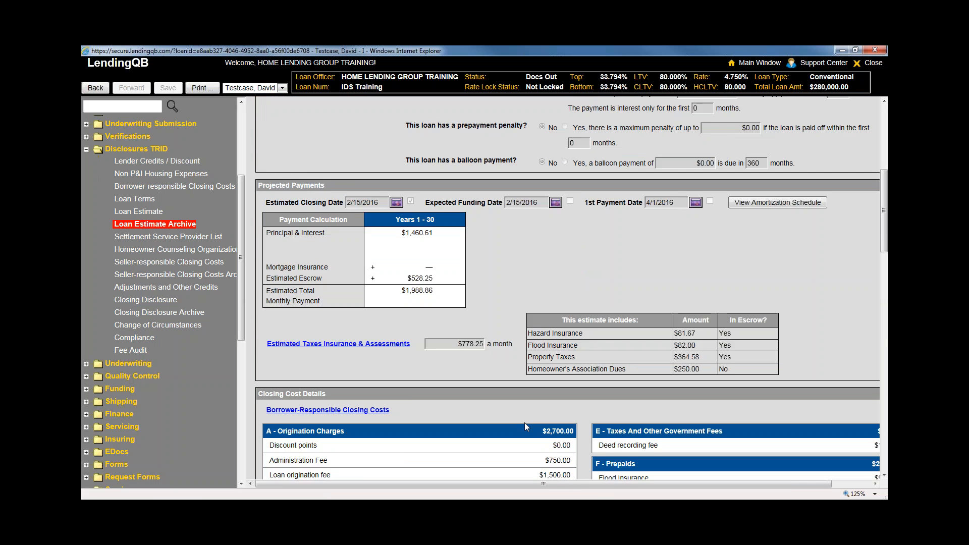
scroll(525, 422, "up", 3)
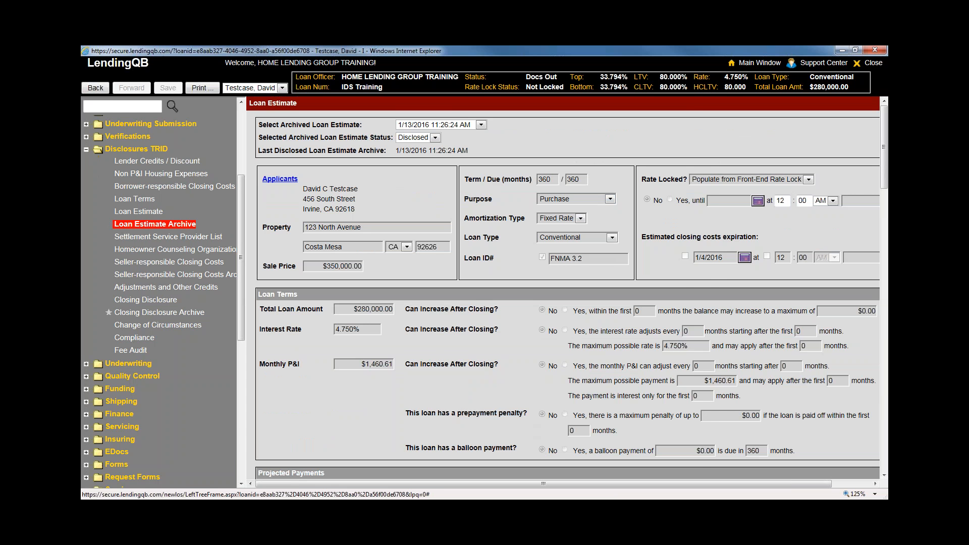
left_click(175, 329)
scroll(492, 349, "down", 3)
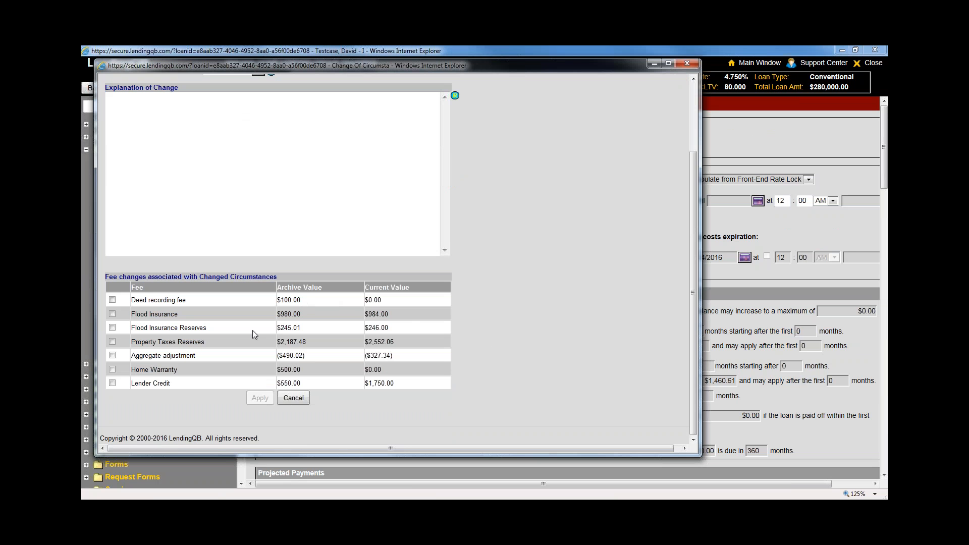
left_click(686, 64)
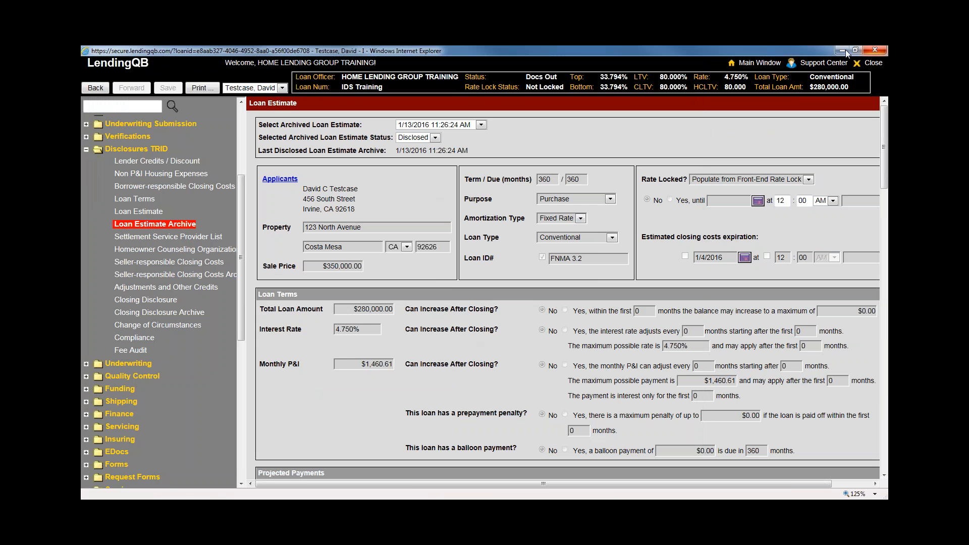
Close the current loan and search for the other loan by its loan number
left_click(874, 49)
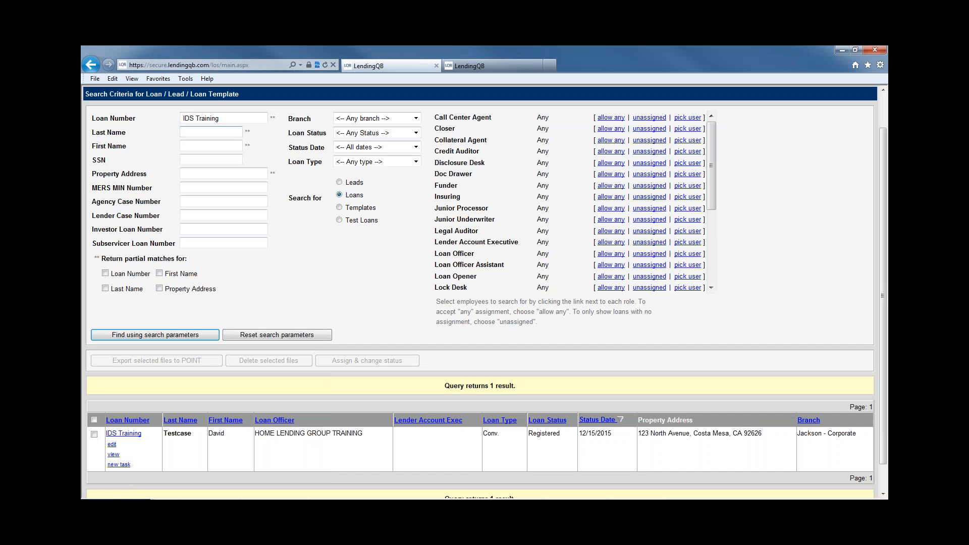
left_click(245, 121)
key("BackSpace")
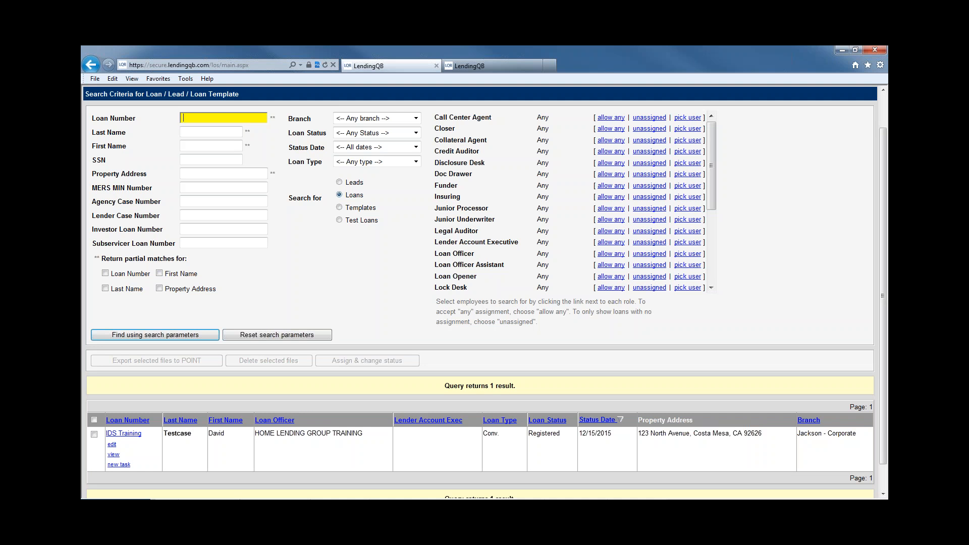
key("Return")
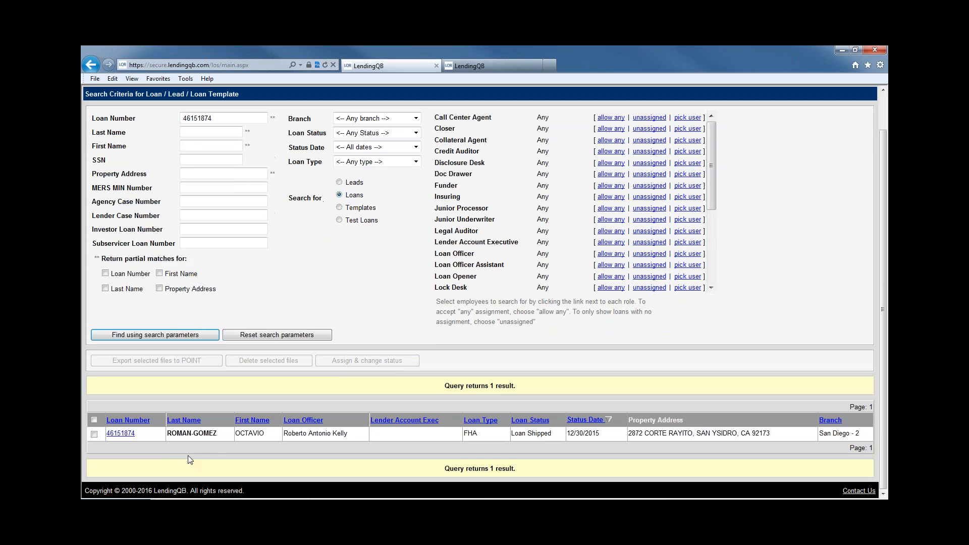
Open the found FHA refinance loan full-screen, collapsing Funding and expanding Loan Application
left_click(129, 437)
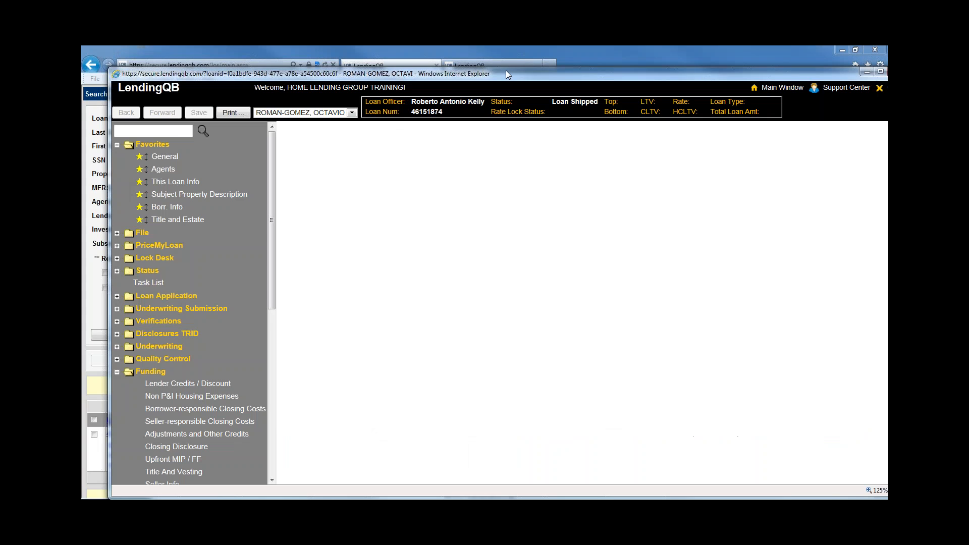
double_click(506, 72)
scroll(125, 289, "down", 3)
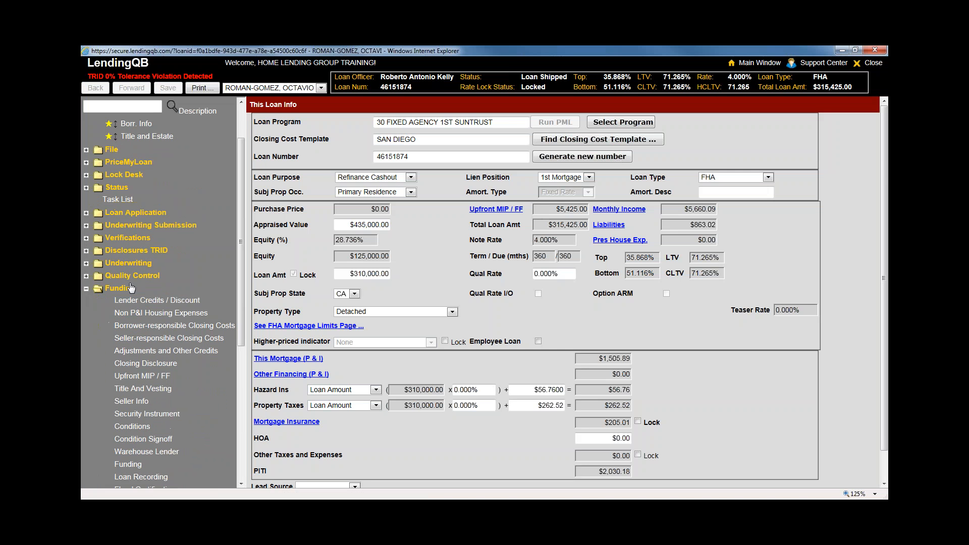
left_click(125, 289)
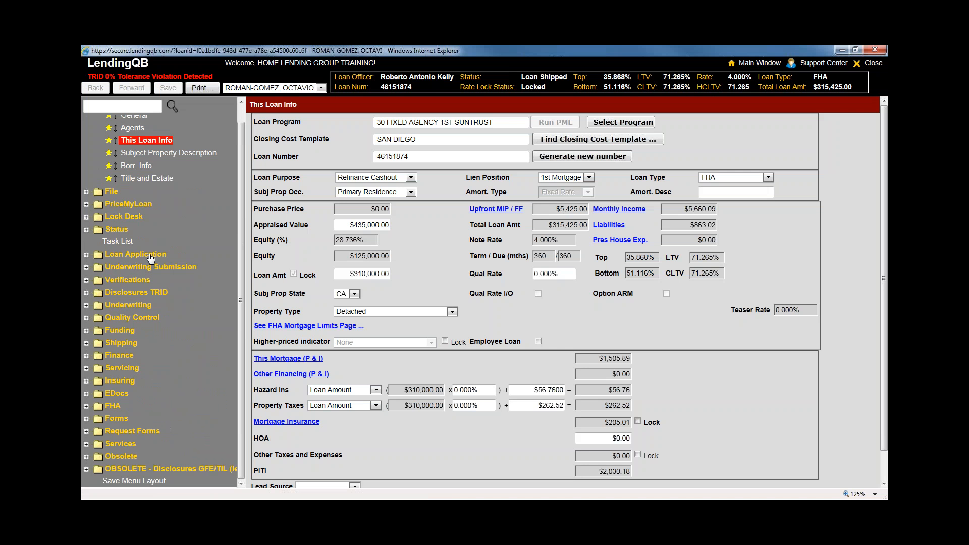
left_click(150, 255)
scroll(155, 362, "down", 5)
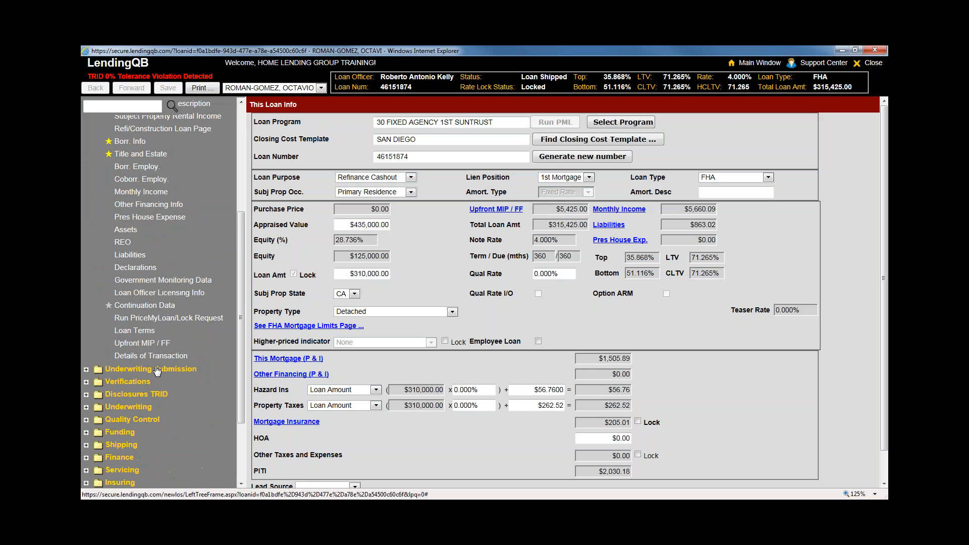
scroll(153, 383, "up", 5)
Find Change of Circumstances via 'chan' and read the 12/04/2015 past change: loan type FHA, locked
left_click(130, 234)
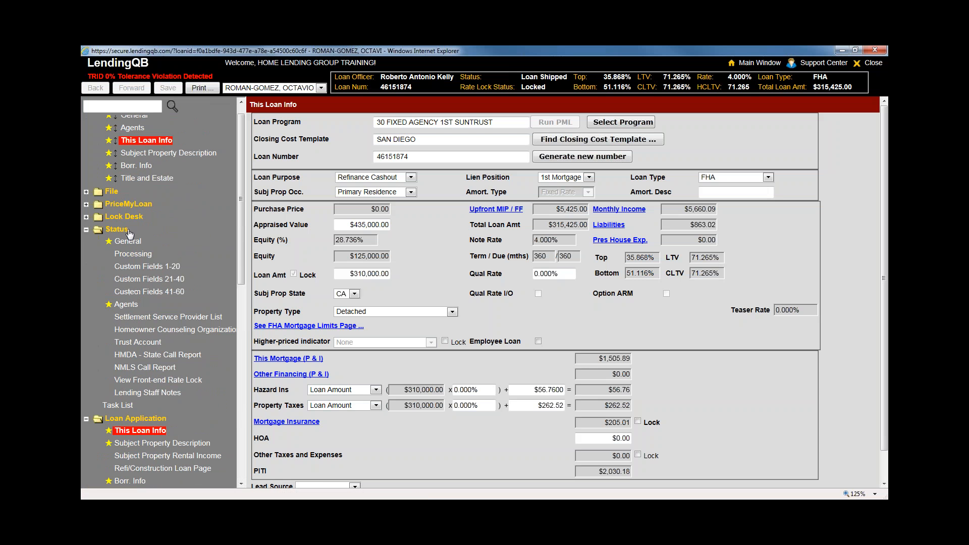
left_click(130, 234)
left_click(146, 106)
type("chan")
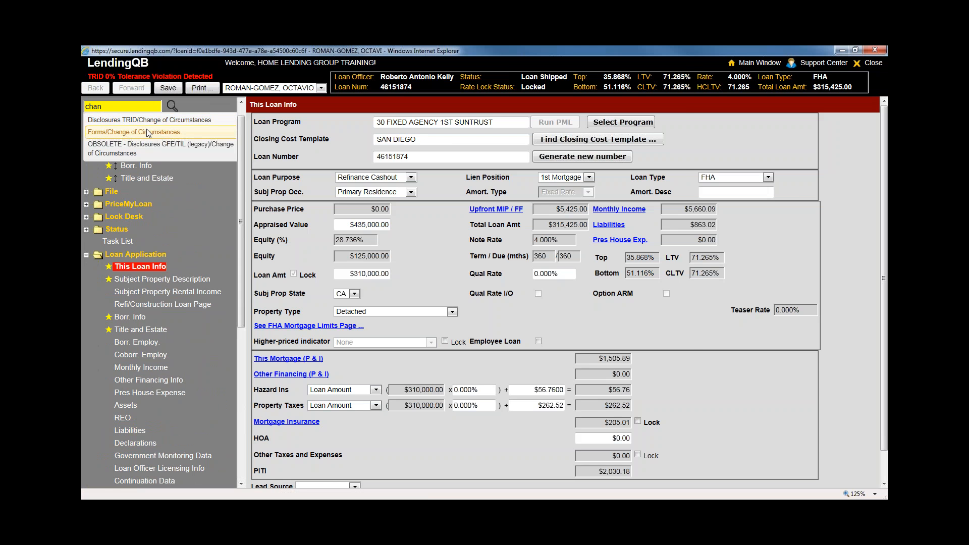
left_click(148, 122)
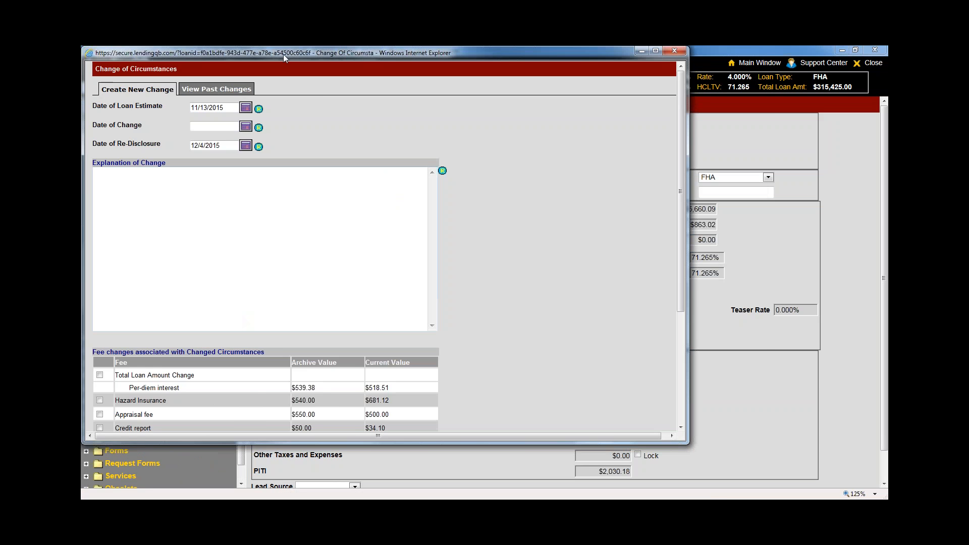
left_click(286, 95)
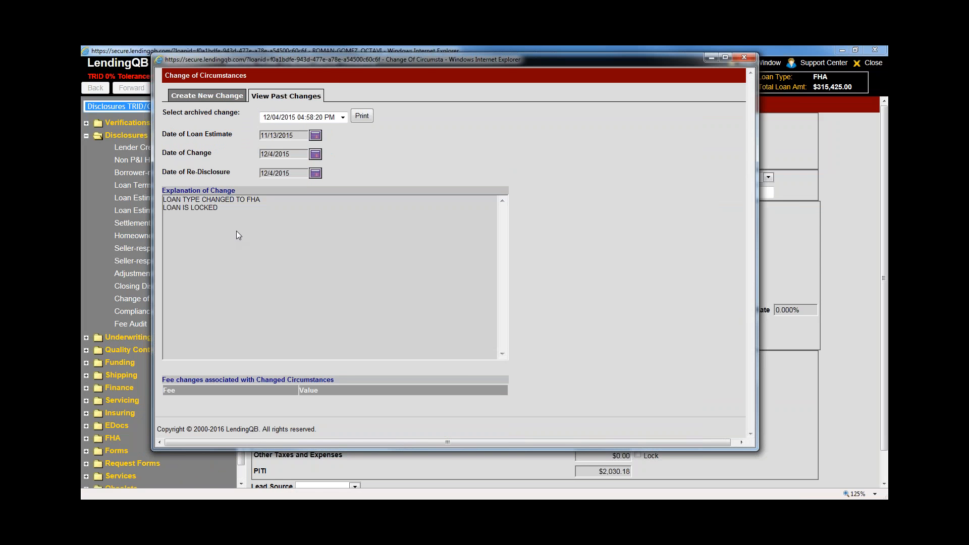
left_click_drag(238, 213, 107, 195)
left_click(297, 285)
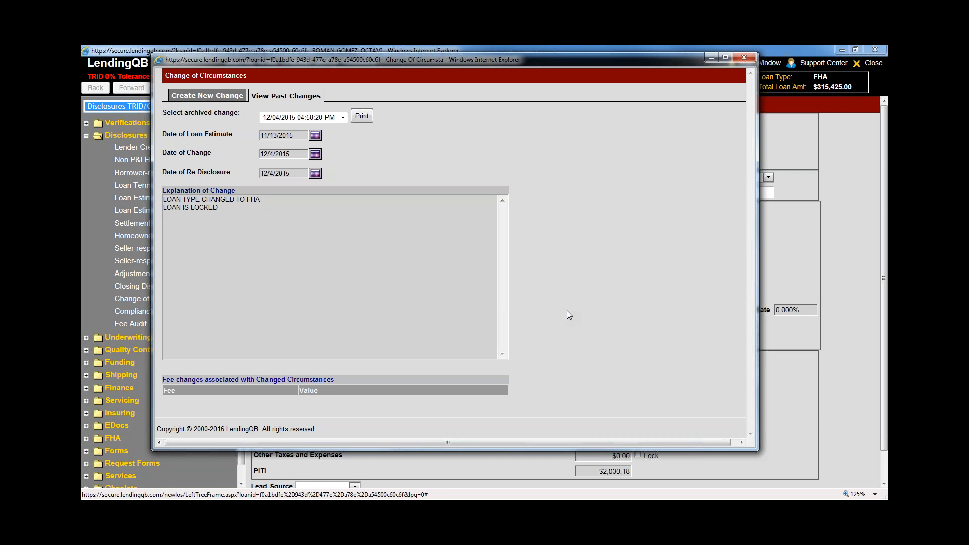
left_click(743, 58)
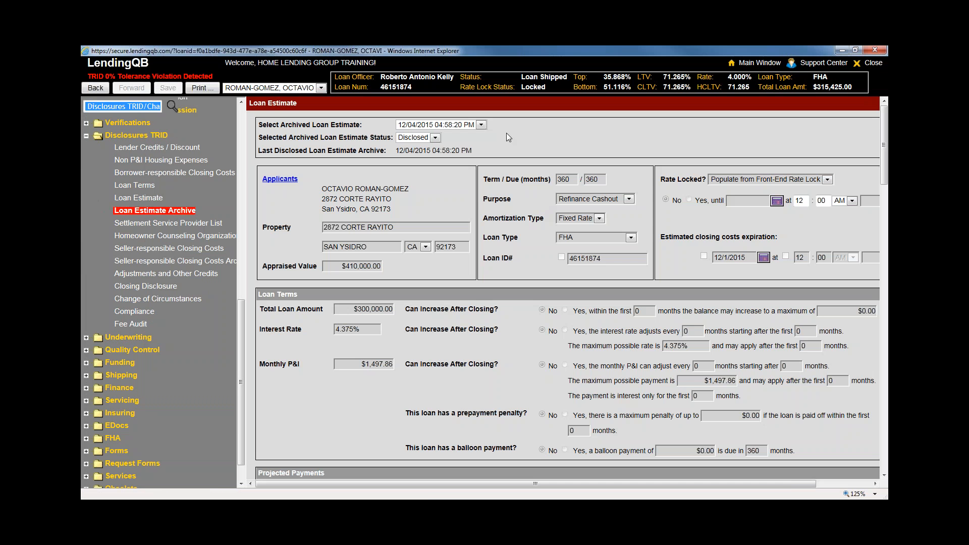
Select the 12/04/2015 04:58:20 PM archived Loan Estimate and scroll through its closing cost details
left_click(481, 125)
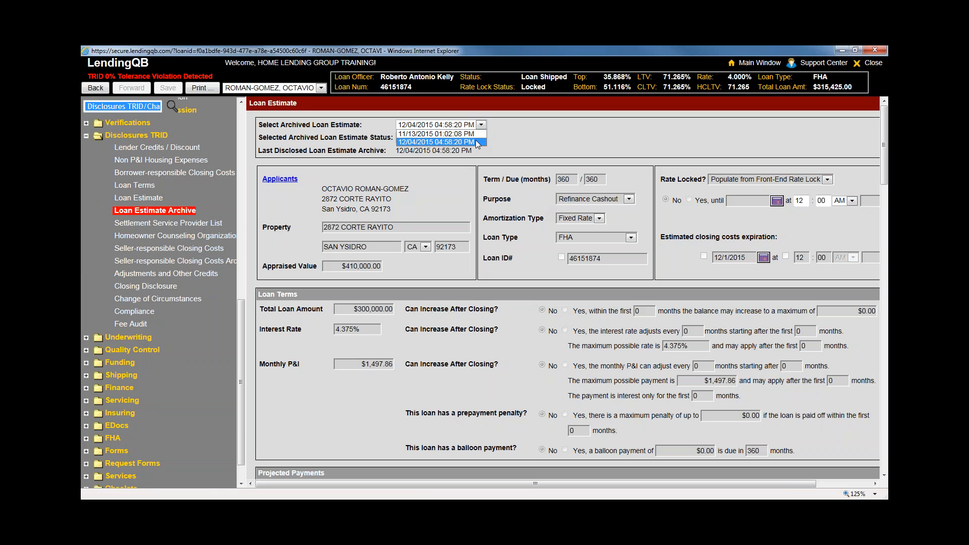
left_click(475, 141)
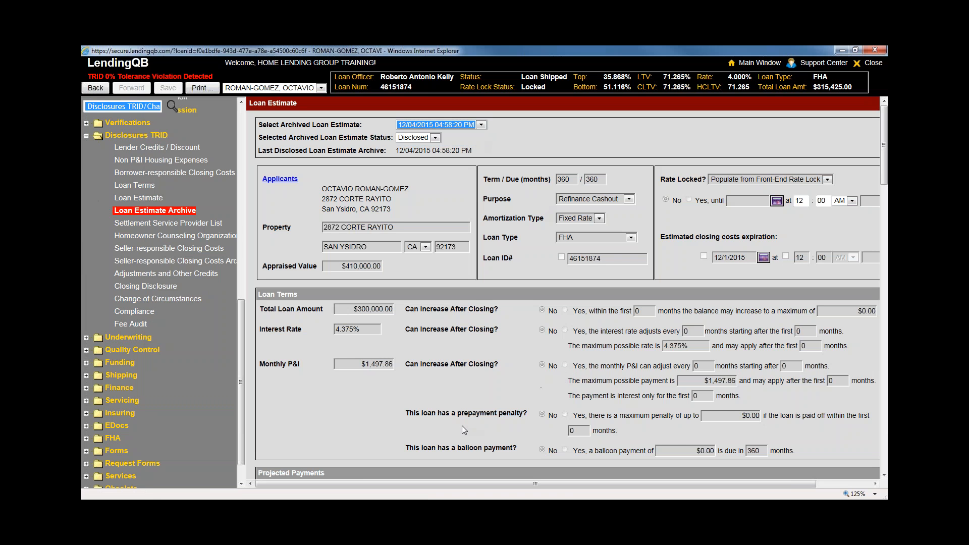
left_click(352, 413)
scroll(352, 413, "down", 10)
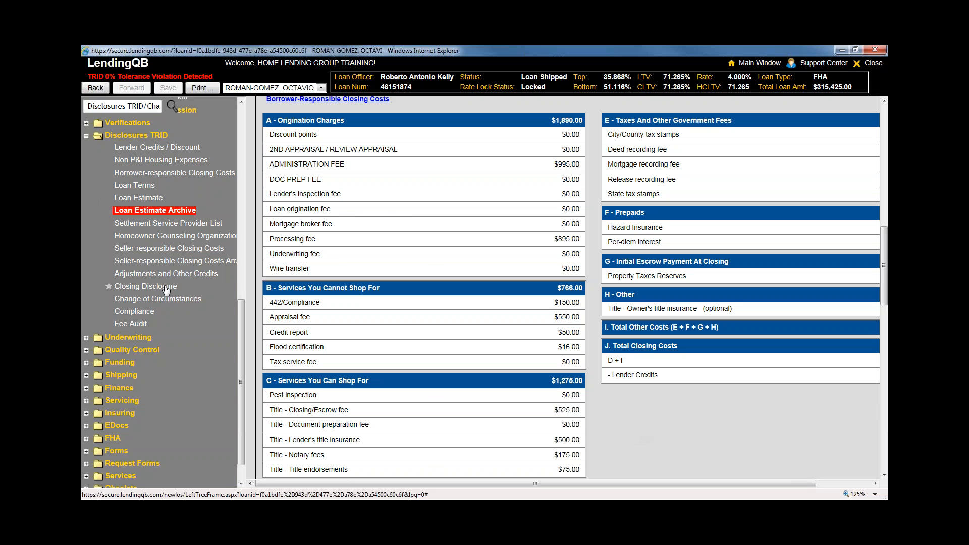
scroll(166, 288, "up", 4)
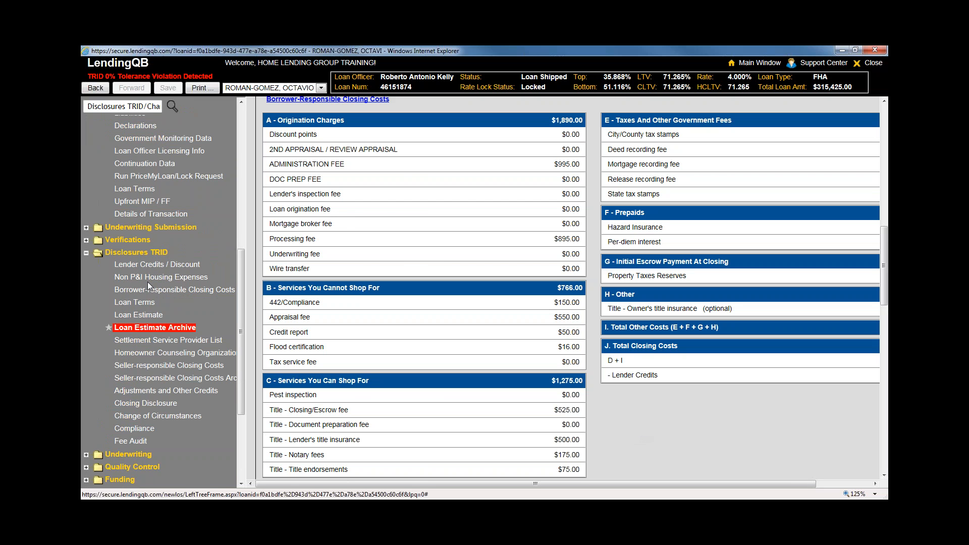
scroll(135, 269, "up", 2)
Check the Upfront MIP/FF page, then return to the archived estimate's Closing Cost Details
left_click(136, 259)
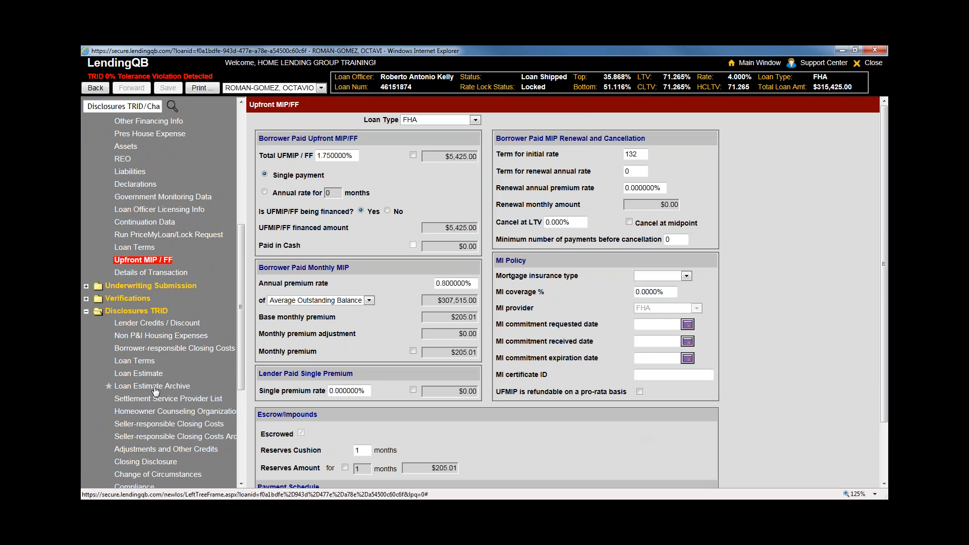
left_click(155, 386)
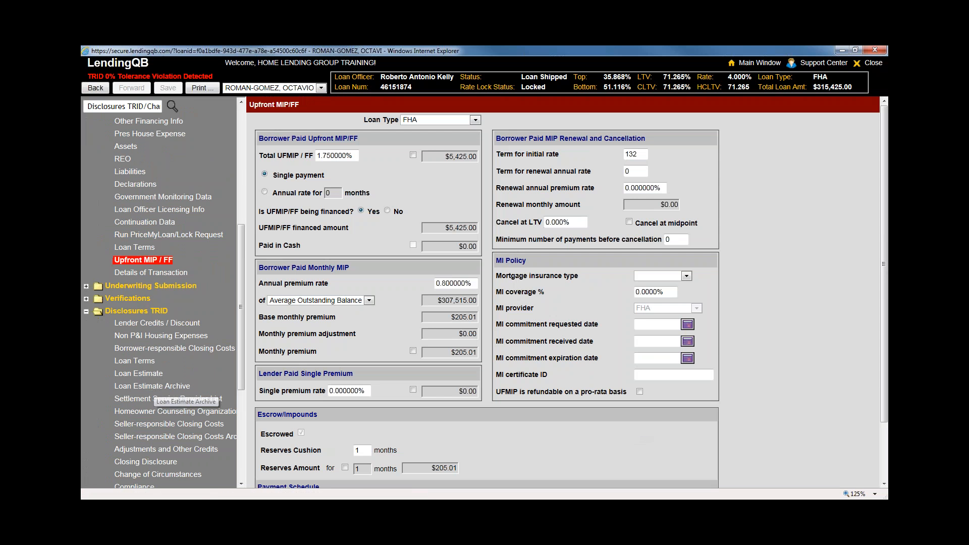
scroll(524, 393, "down", 3)
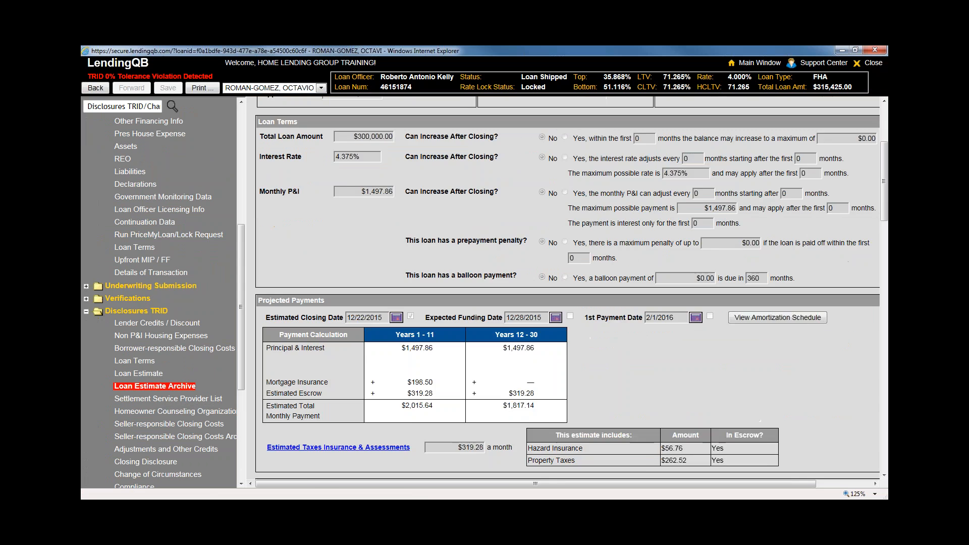
scroll(535, 363, "up", 3)
scroll(549, 331, "down", 3)
scroll(549, 327, "down", 3)
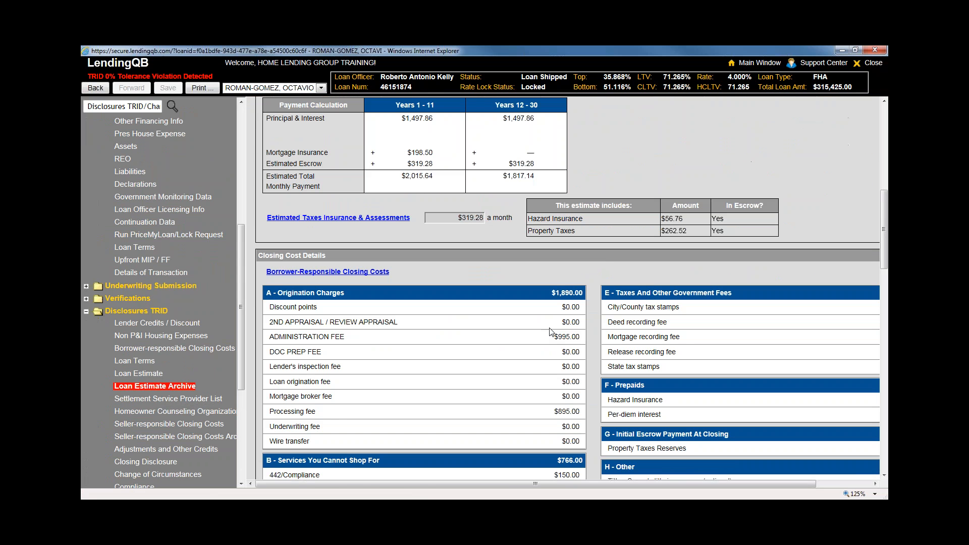
Search the archive for '425', matching only the $315,425.00 loan total, then open Borrower-responsible Closing Costs
key("ctrl+f")
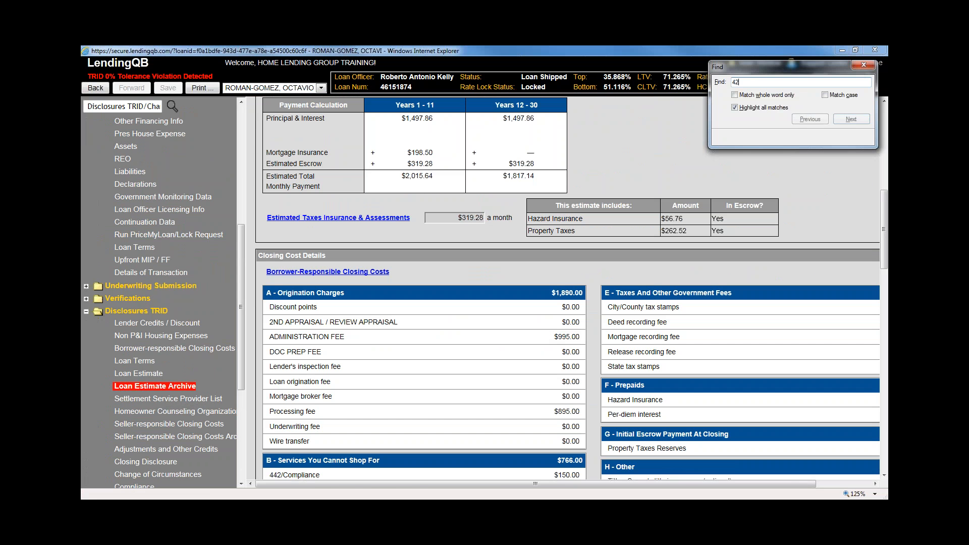
type("425")
left_click(863, 65)
scroll(567, 288, "down", 2)
scroll(694, 397, "down", 1)
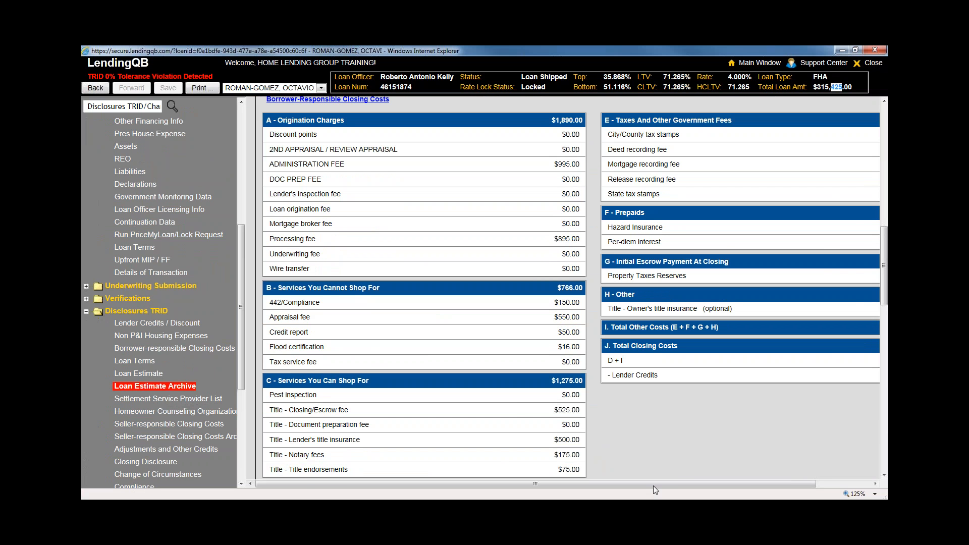
left_click_drag(653, 486, 703, 485)
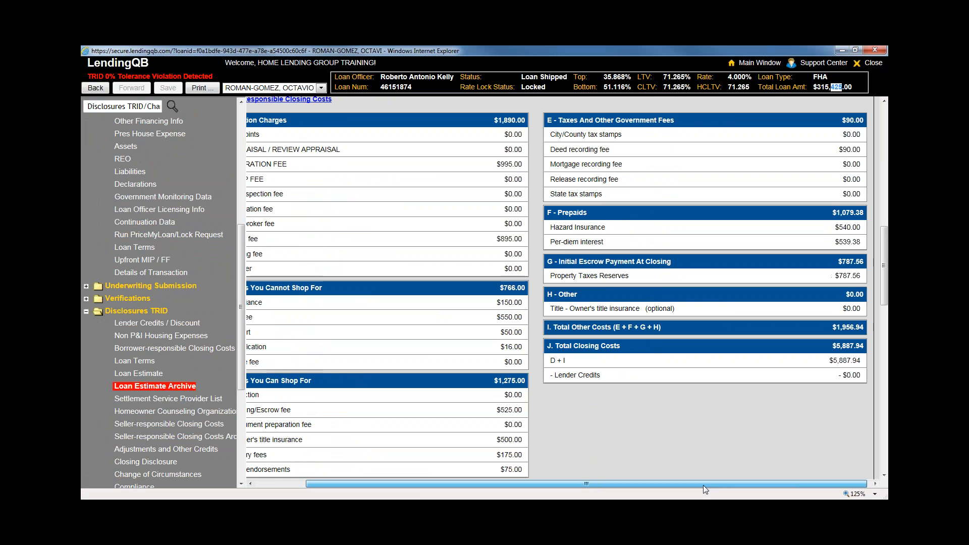
scroll(612, 237, "down", 2)
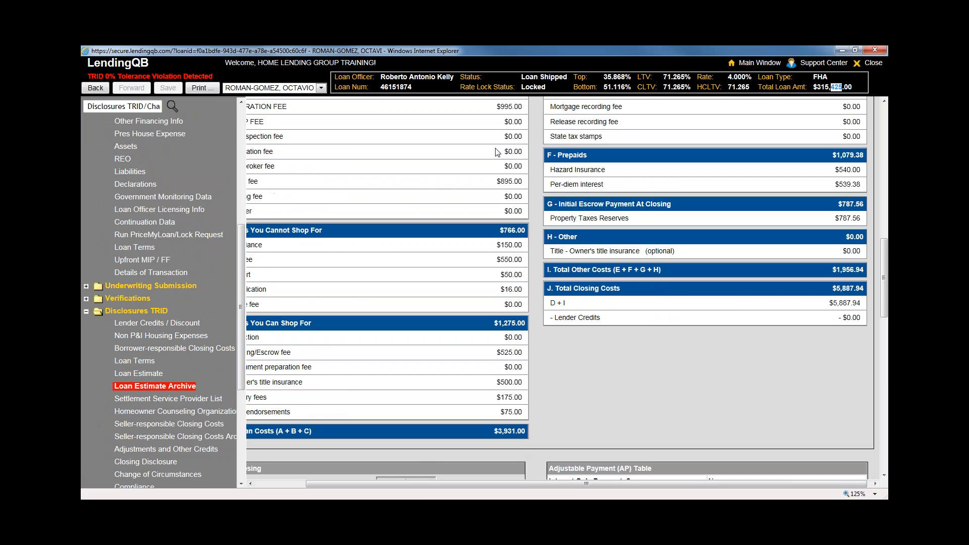
scroll(618, 370, "up", 2)
left_click_drag(671, 486, 620, 485)
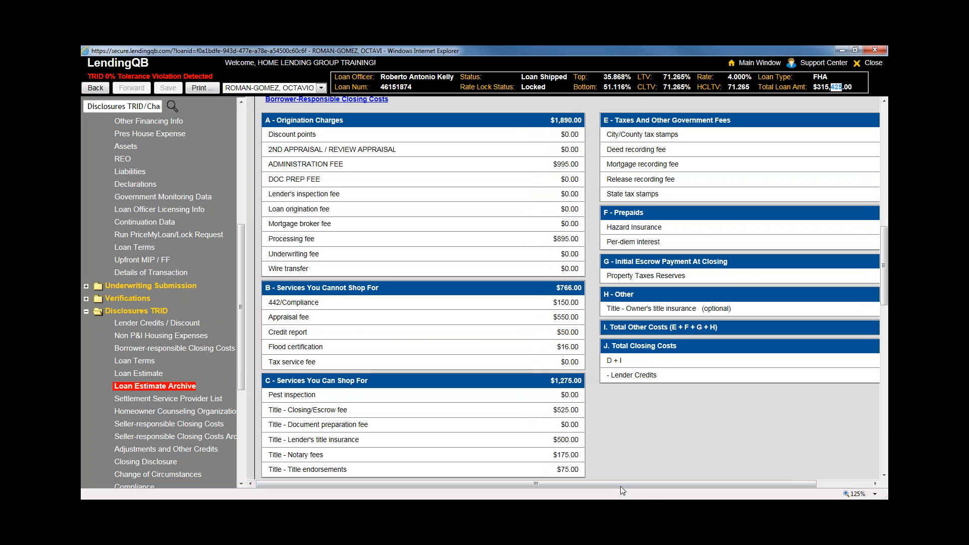
left_click(184, 350)
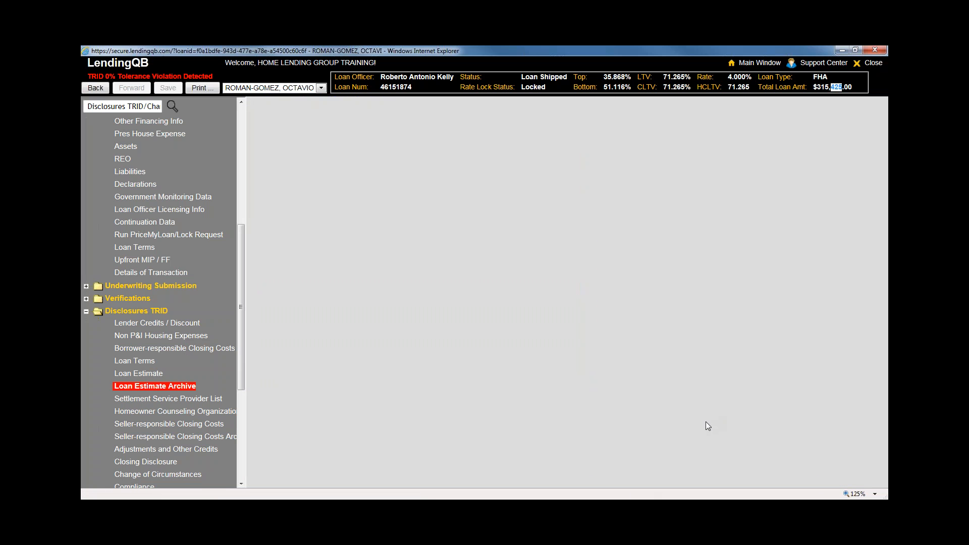
Review the $5,425.00 Upfront Mortgage Insurance under Services You Cannot Shop For in current closing costs
scroll(705, 422, "down", 10)
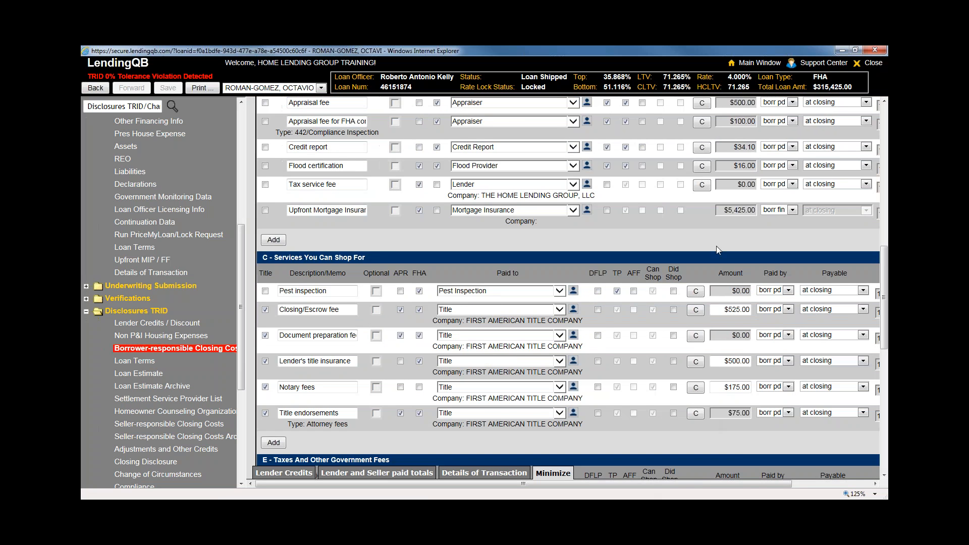
scroll(715, 247, "up", 2)
left_click_drag(727, 325, 756, 326)
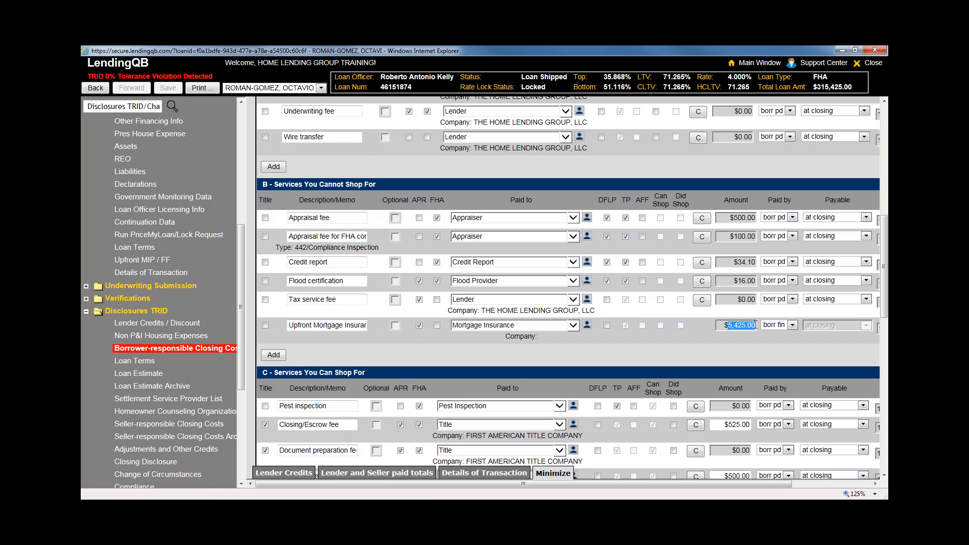
left_click_drag(273, 185, 252, 186)
Compare with the archive's Section B fees, which total $766.00 without Upfront Mortgage Insurance
left_click(182, 385)
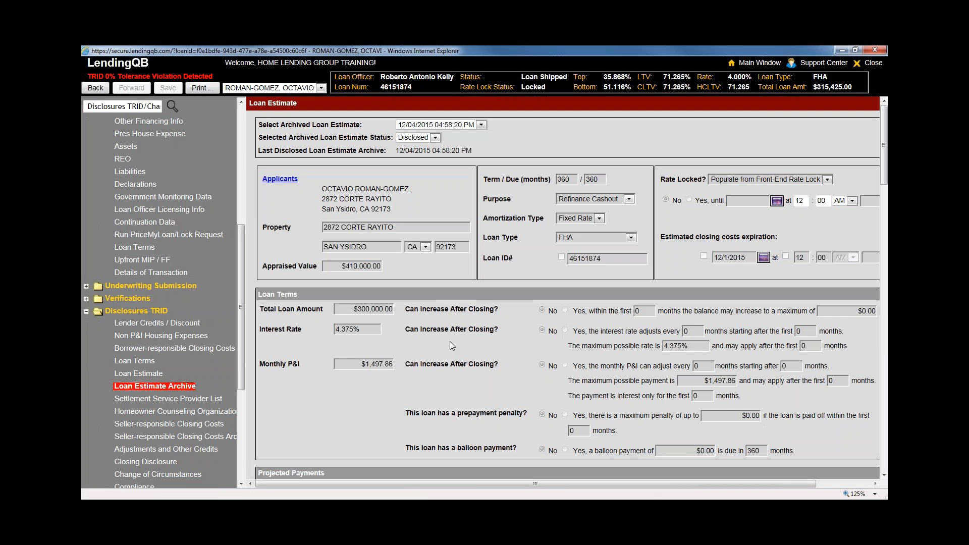
scroll(423, 386, "down", 10)
scroll(426, 390, "down", 3)
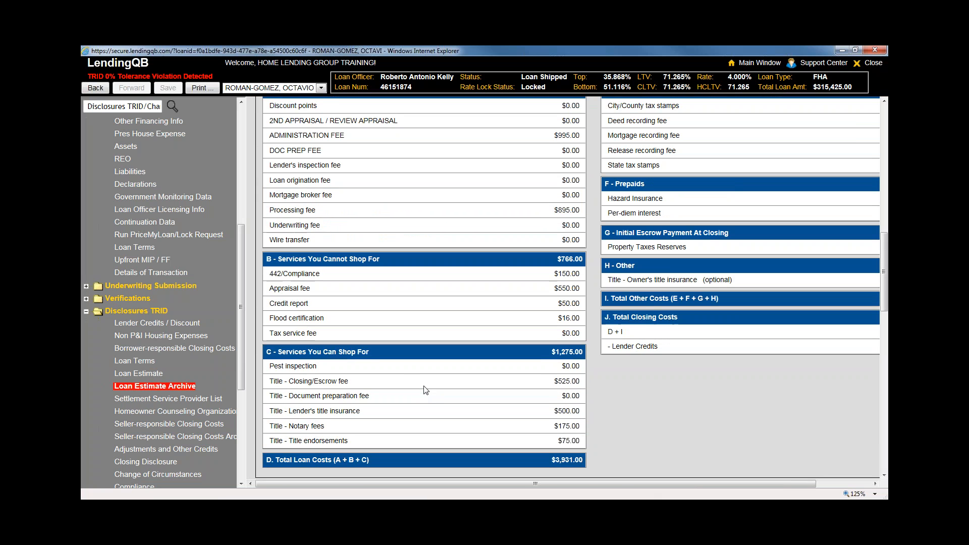
left_click_drag(265, 230, 589, 307)
left_click(590, 307)
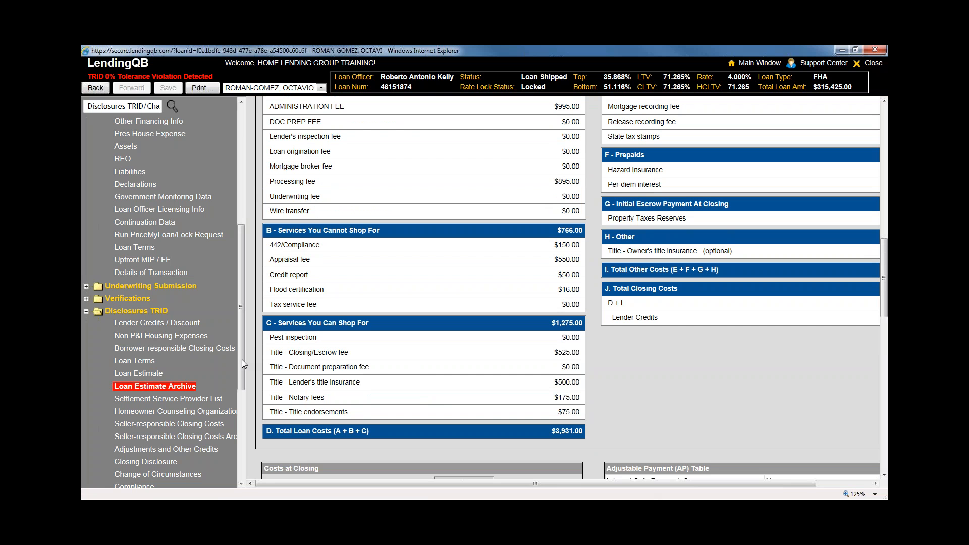
scroll(241, 359, "down", 5)
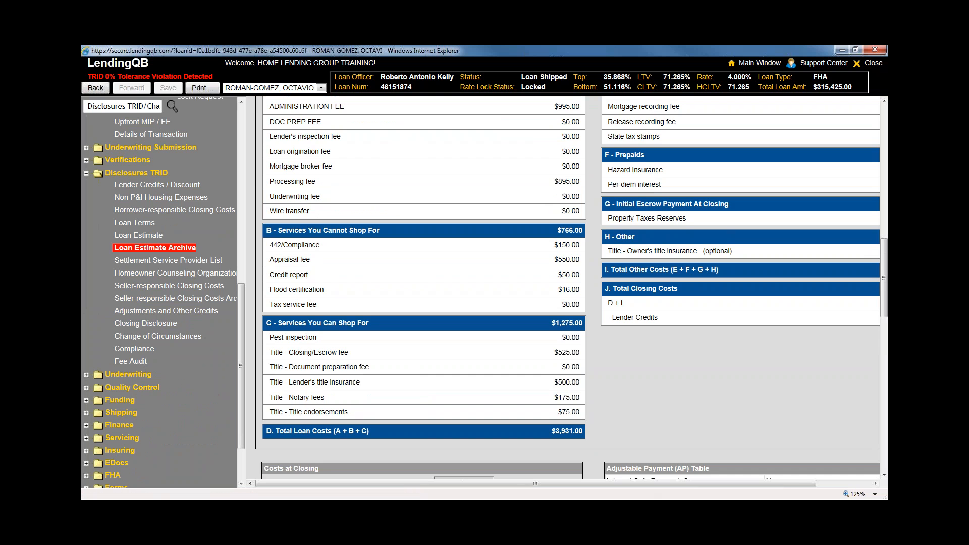
Open the Fee Audit and search for 'upfron' to locate the Upfront Mortgage Insurance Premium row
left_click(131, 361)
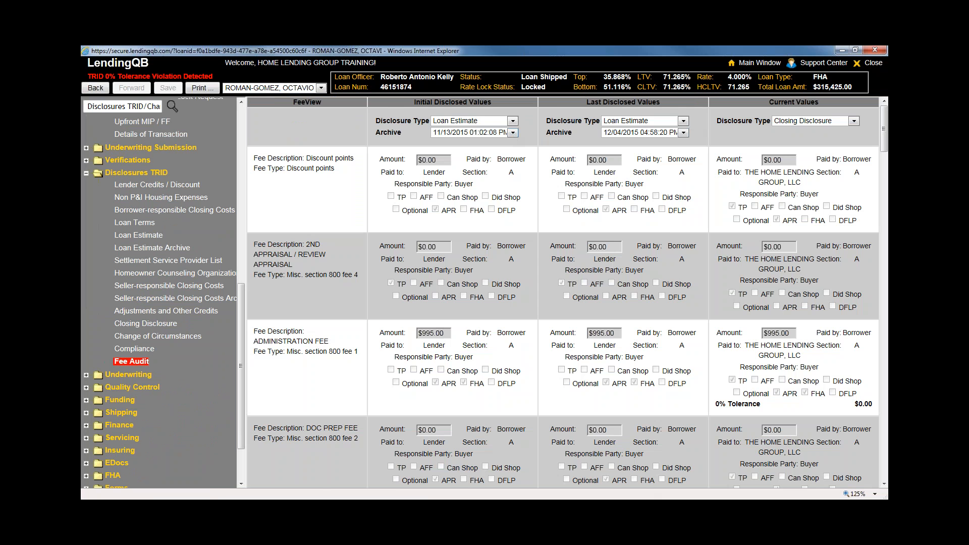
scroll(568, 292, "down", 3)
scroll(568, 293, "down", 4)
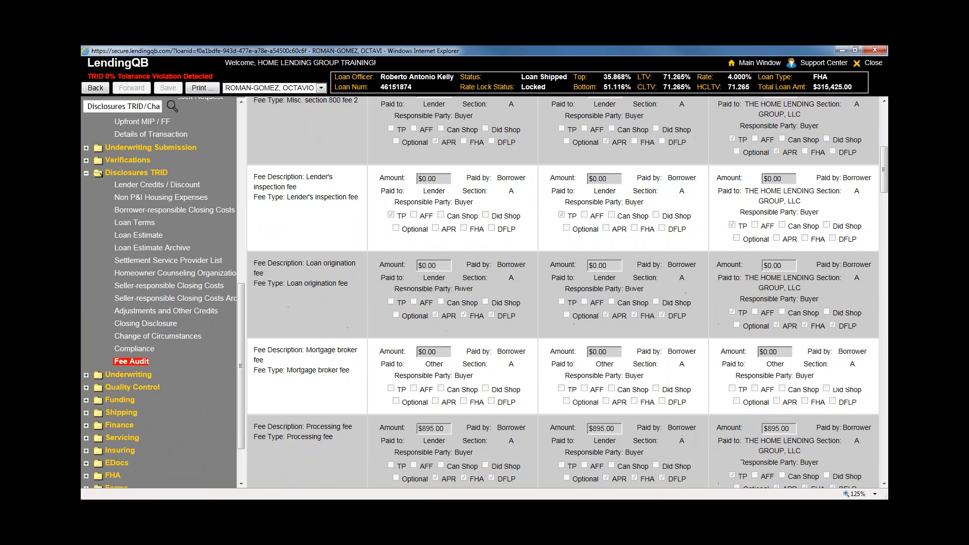
key("ctrl+f")
type("mip")
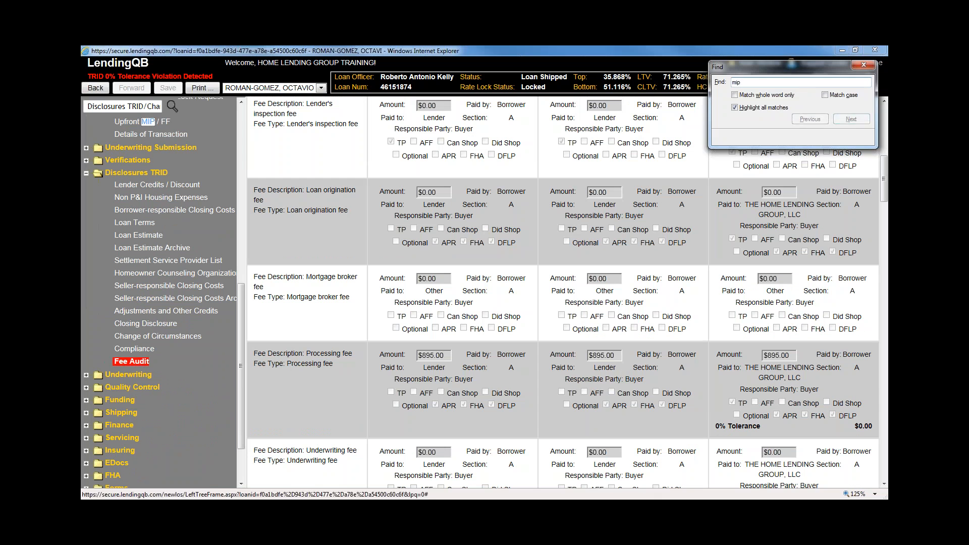
key("BackSpace")
key("BackSpace")
key("BackSpace")
type("upf")
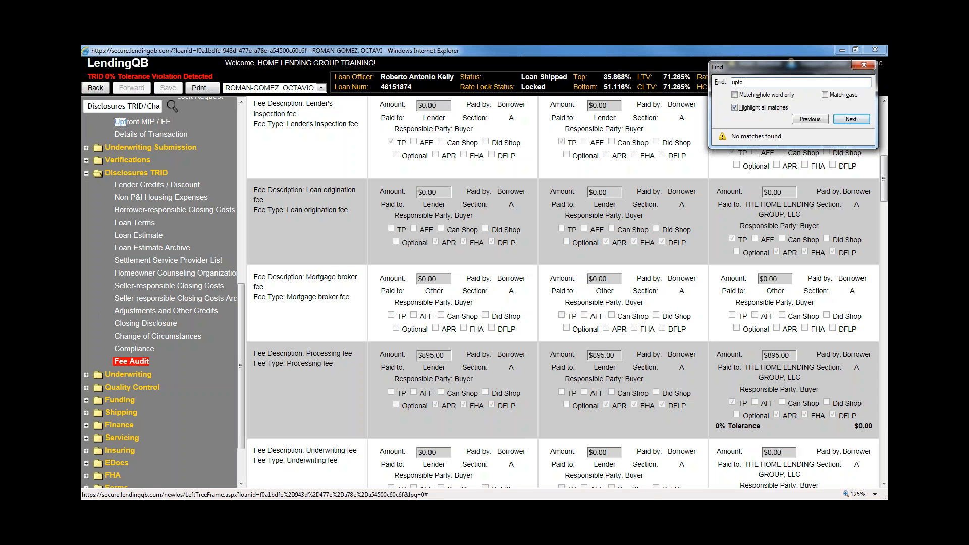
type("ront")
key("Return")
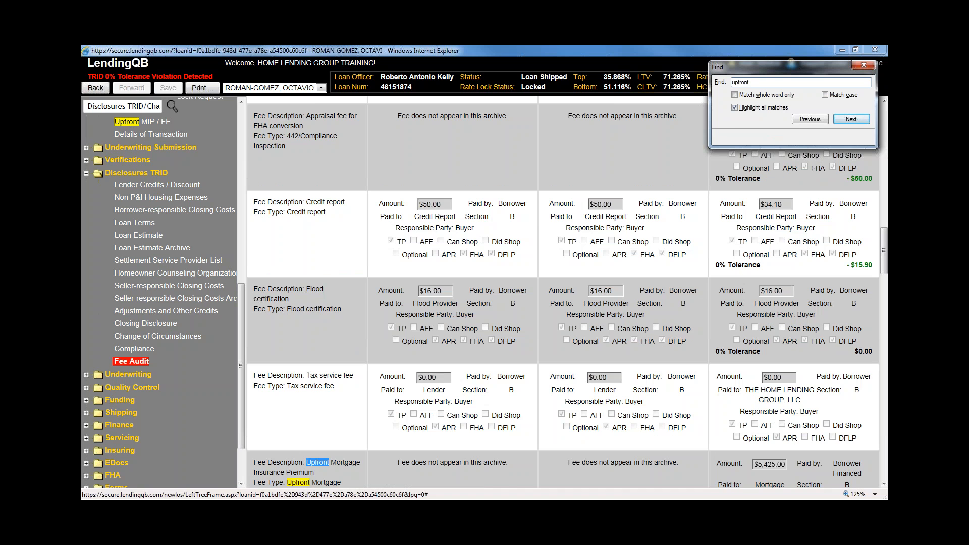
left_click(362, 359)
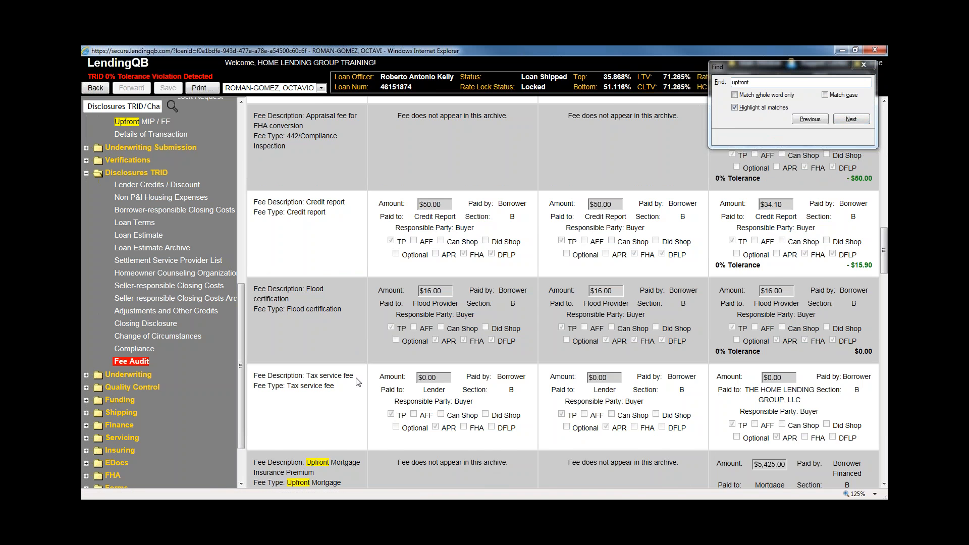
Confirm the premium is missing from both archives, with a +$5,425.00 tolerance difference
scroll(356, 378, "down", 3)
scroll(356, 377, "down", 2)
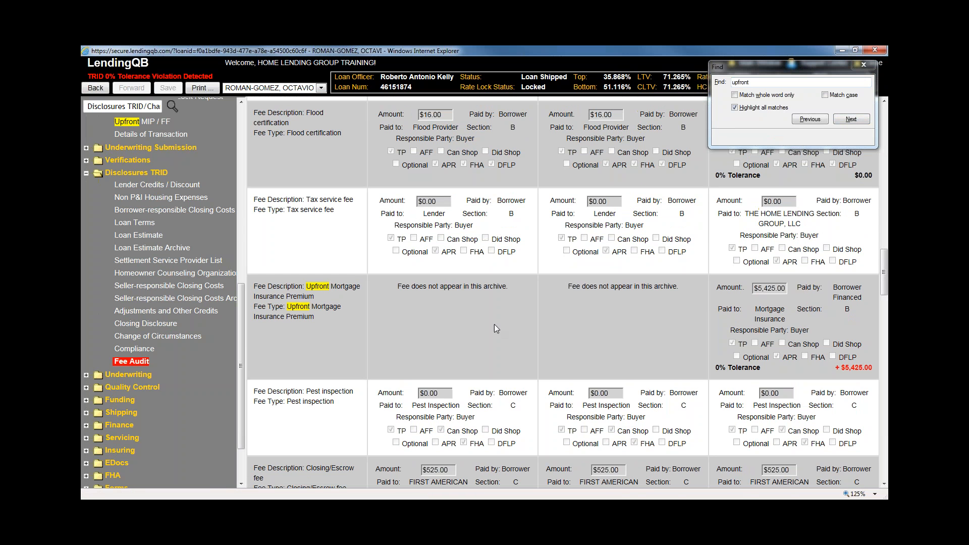
left_click_drag(507, 286, 397, 286)
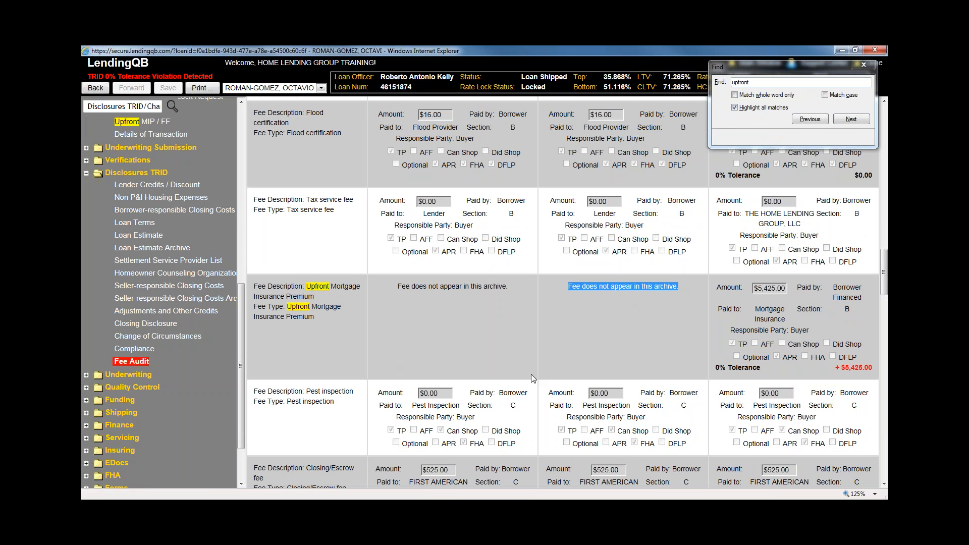
left_click(499, 361)
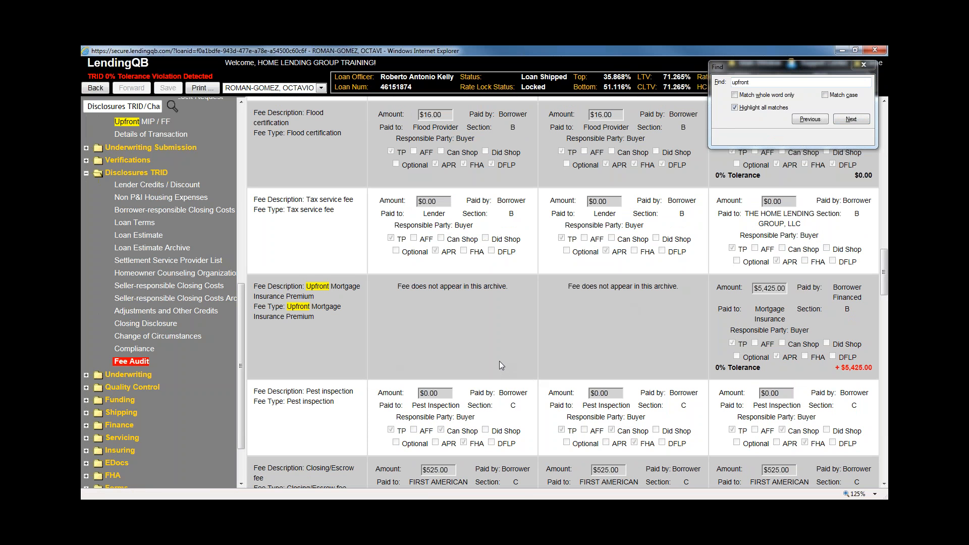
left_click(863, 65)
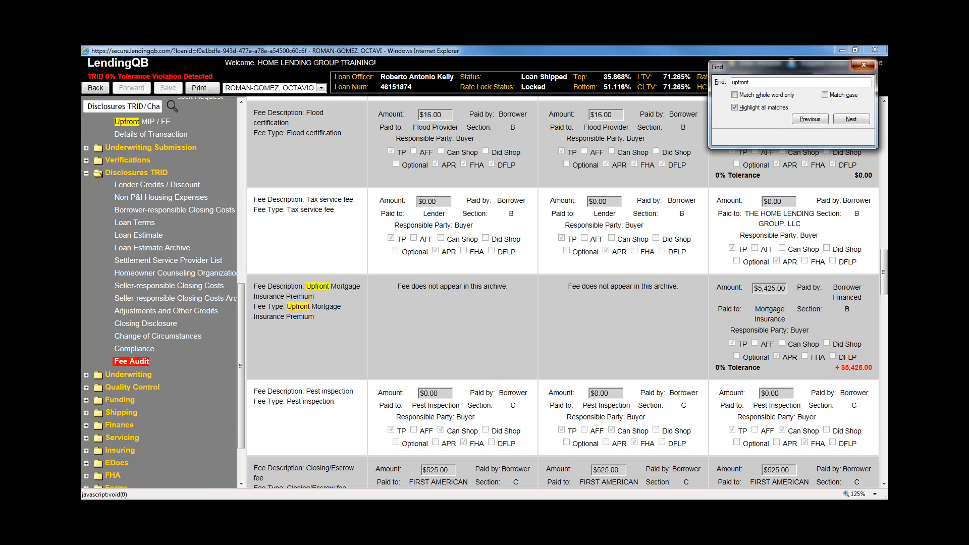
left_click_drag(849, 365, 876, 369)
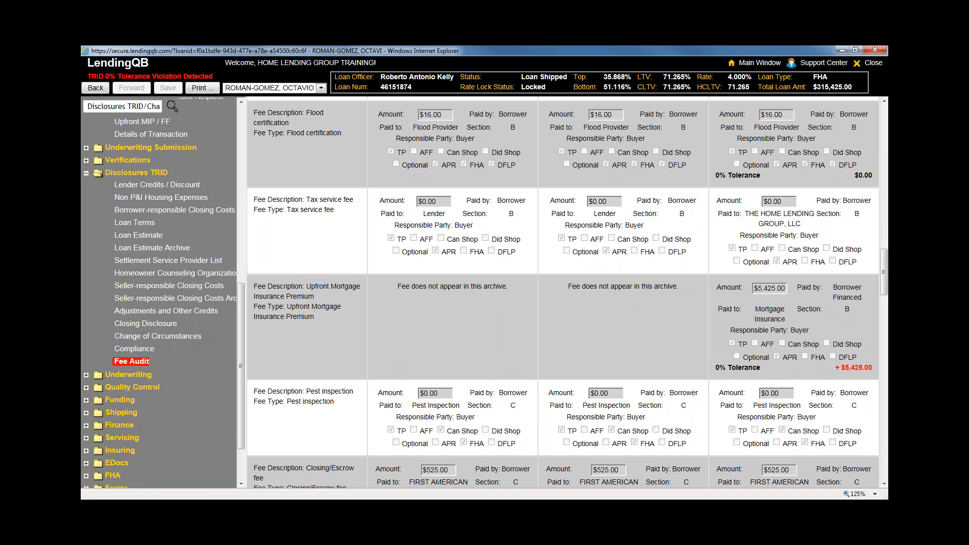
left_click_drag(710, 368, 859, 371)
left_click(859, 371)
left_click_drag(505, 286, 372, 293)
left_click_drag(678, 286, 519, 316)
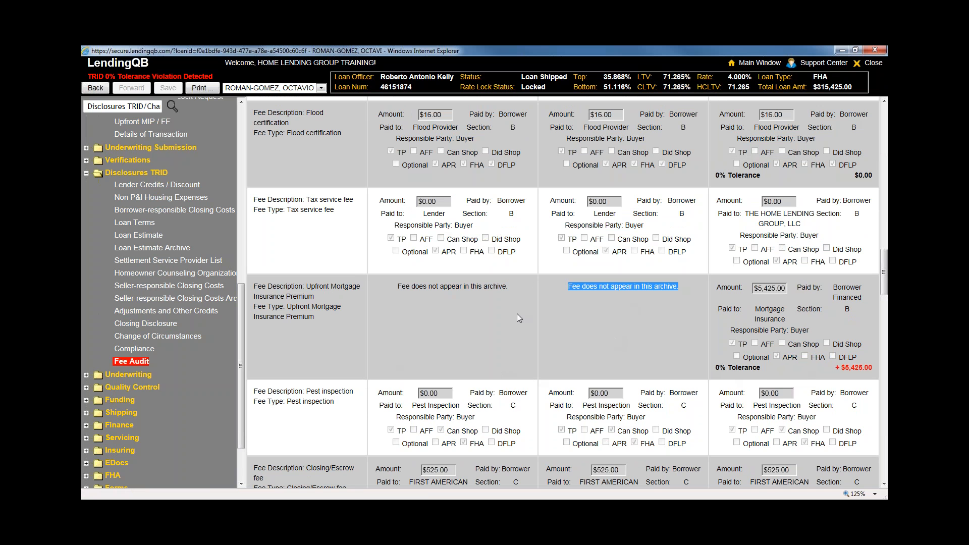
left_click(493, 328)
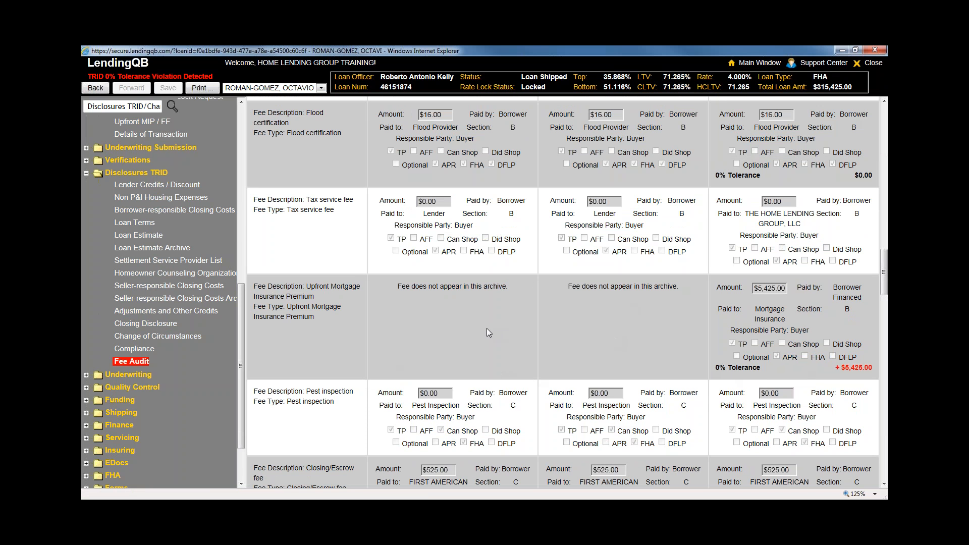
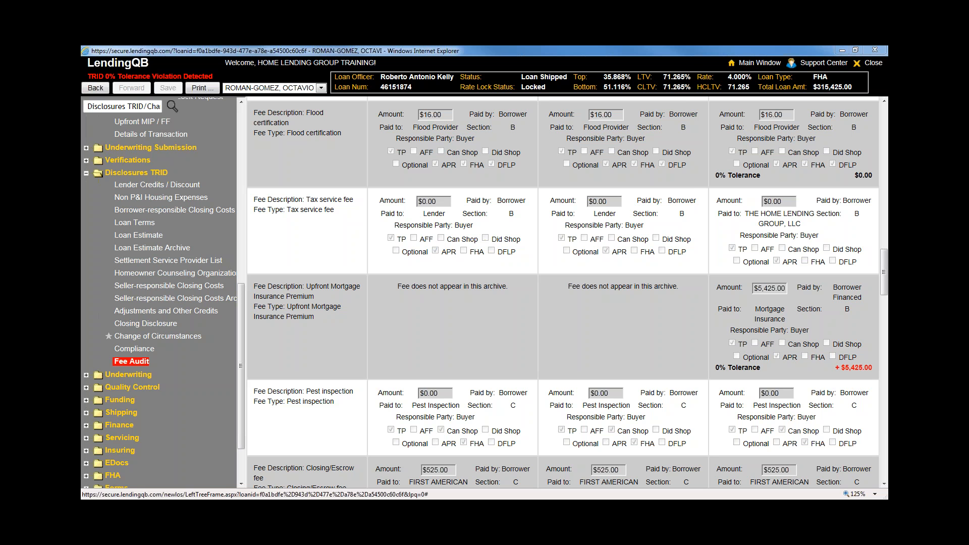
Open the Change of Circumstances form from Disclosures TRID in the left navigation
left_click(173, 342)
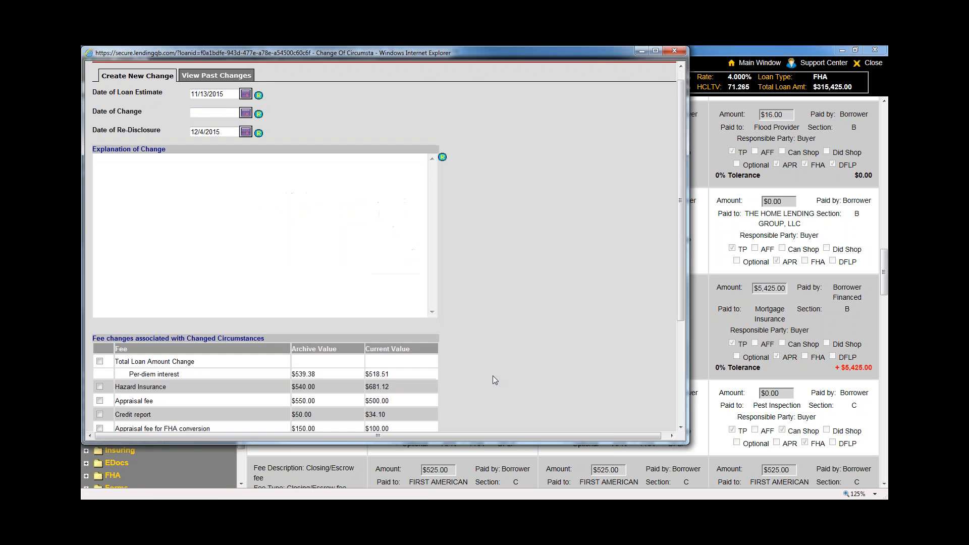
Review the fee changes table, including Upfront Mortgage Insurance Premium, then cancel the form without applying
scroll(493, 378, "down", 2)
scroll(493, 379, "down", 2)
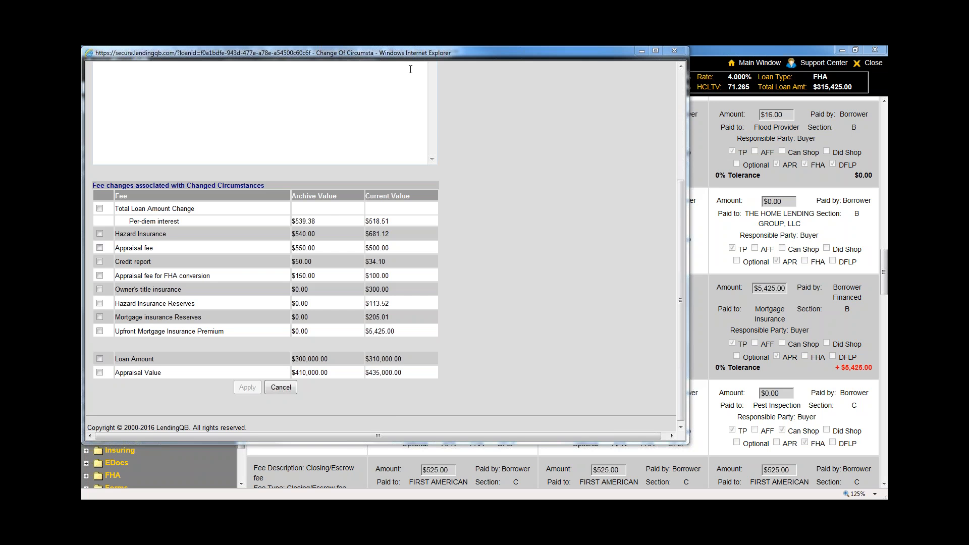
left_click(676, 51)
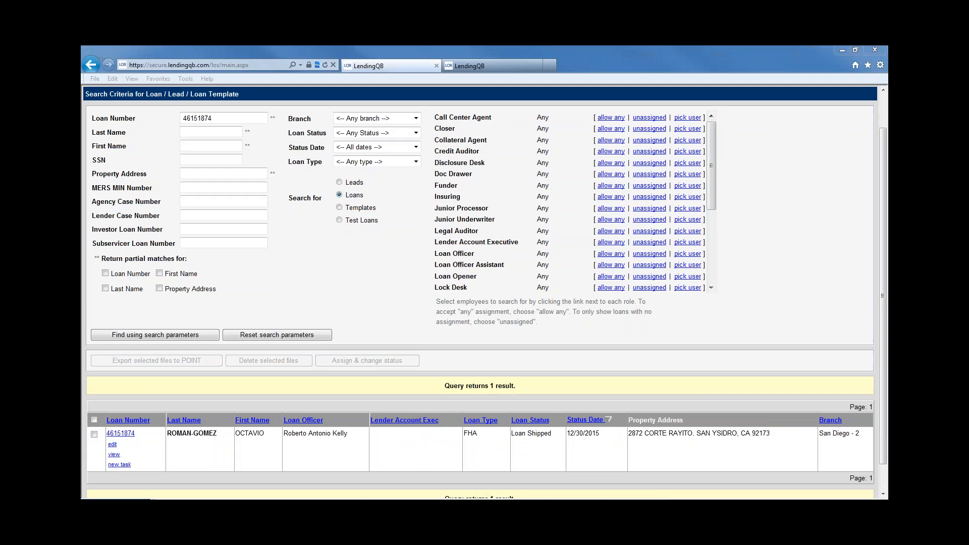